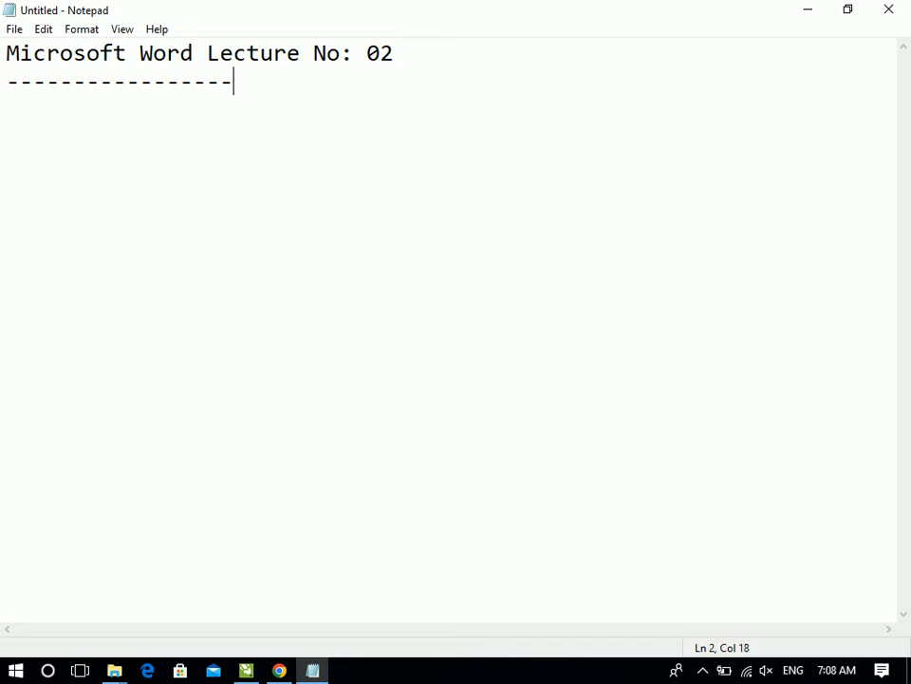
Finish the dashed underline beneath the lecture title and add a "Home Tab:" line with an indented dash below it
key("BackSpace")
key("BackSpace")
key("Return")
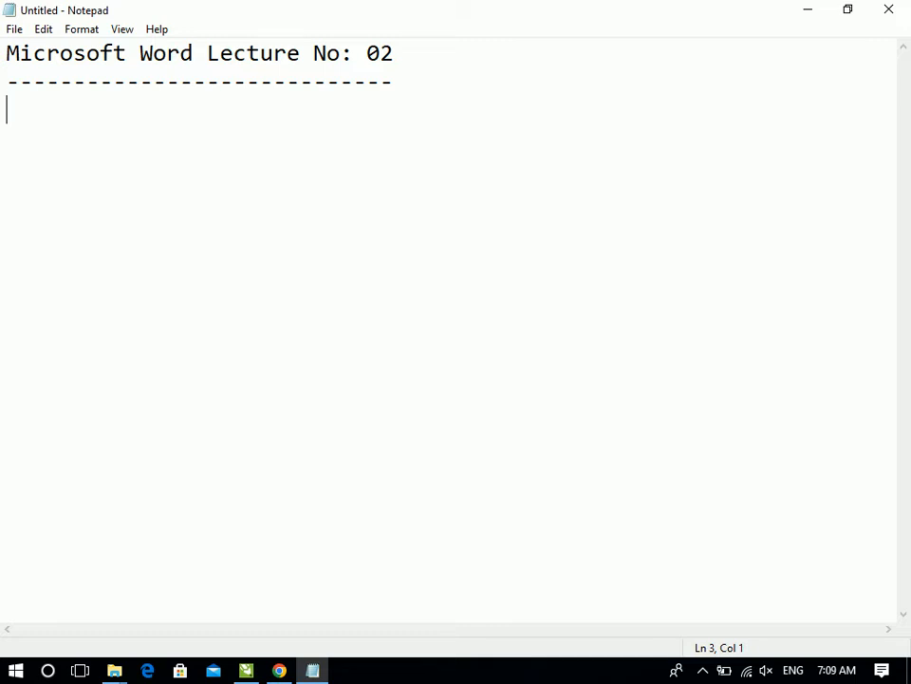
type("Home")
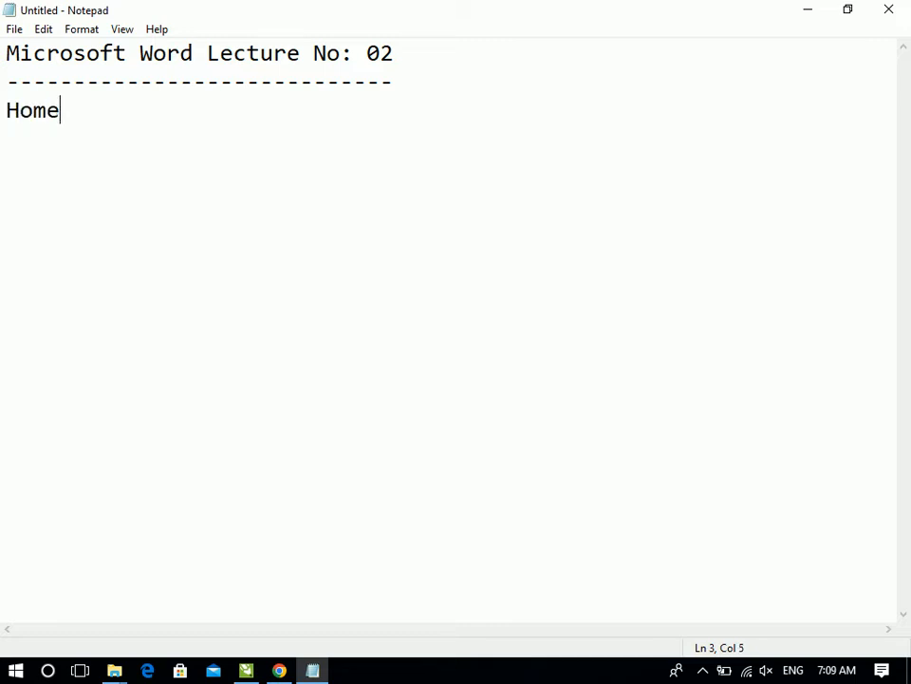
type(" Tab:")
key("Return")
key("Tab")
type("-")
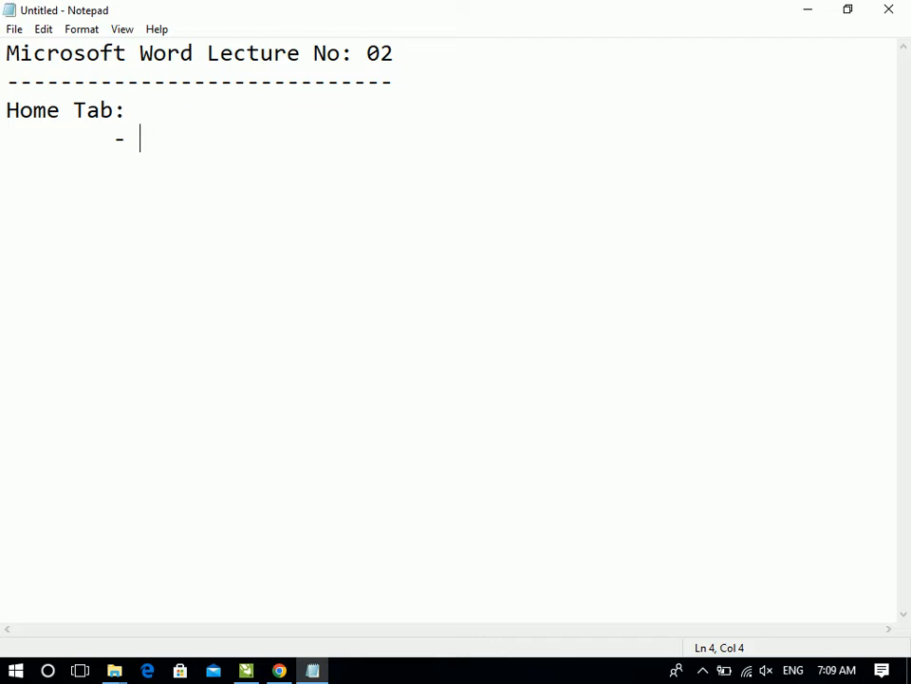
Launch Microsoft Word, create a blank document and set its zoom to 96%
key("super+r")
type("winwor")
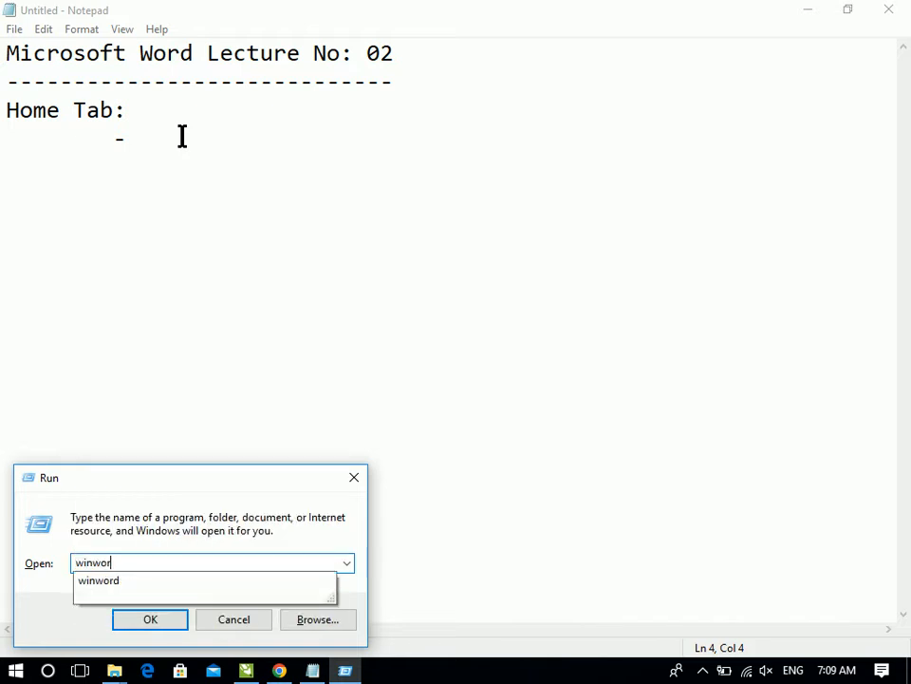
key("Return")
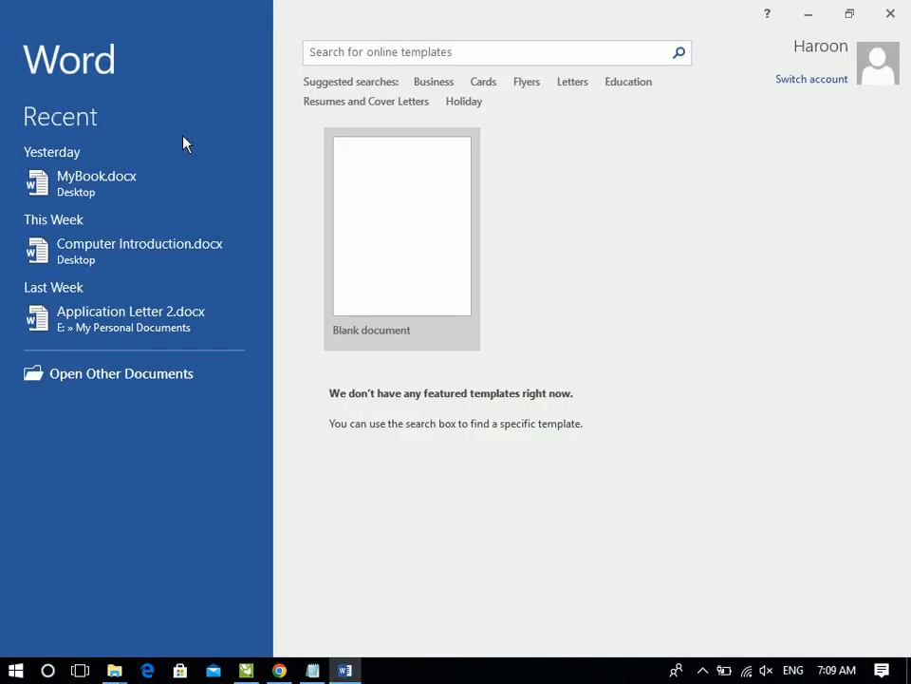
left_click(373, 285)
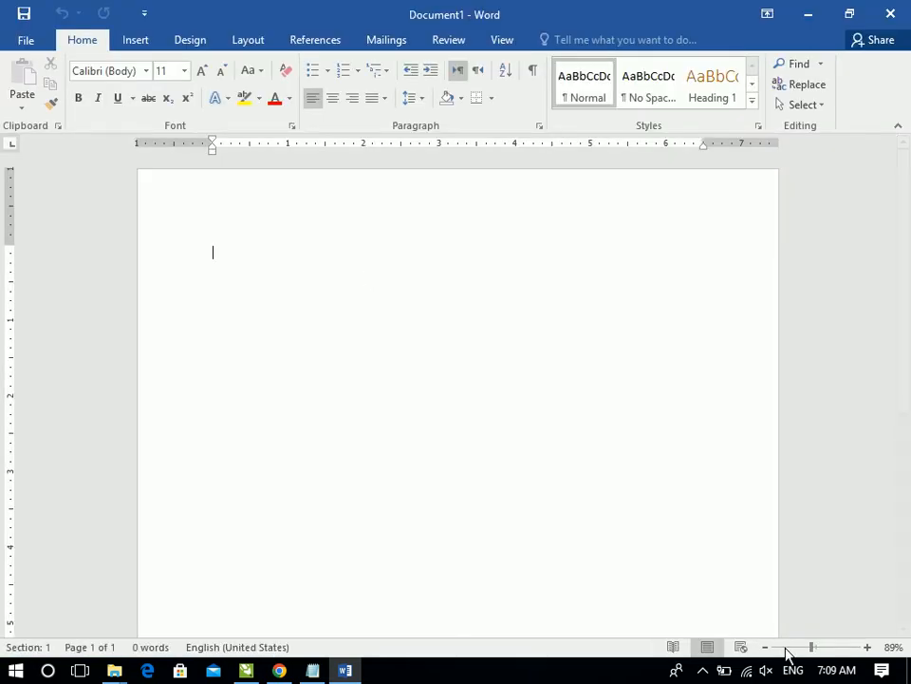
left_click_drag(811, 651, 815, 651)
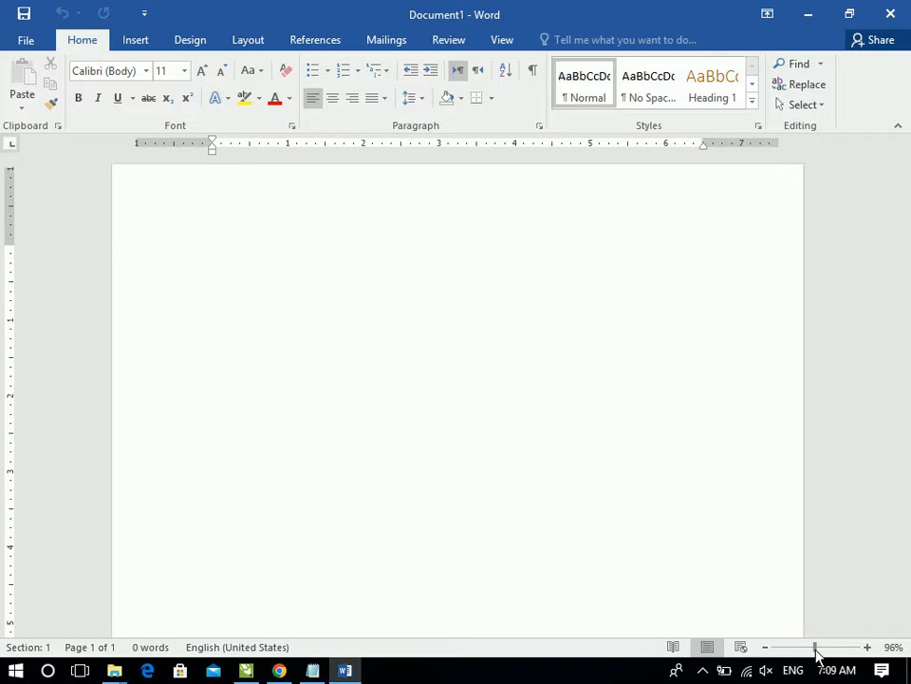
left_click(903, 142)
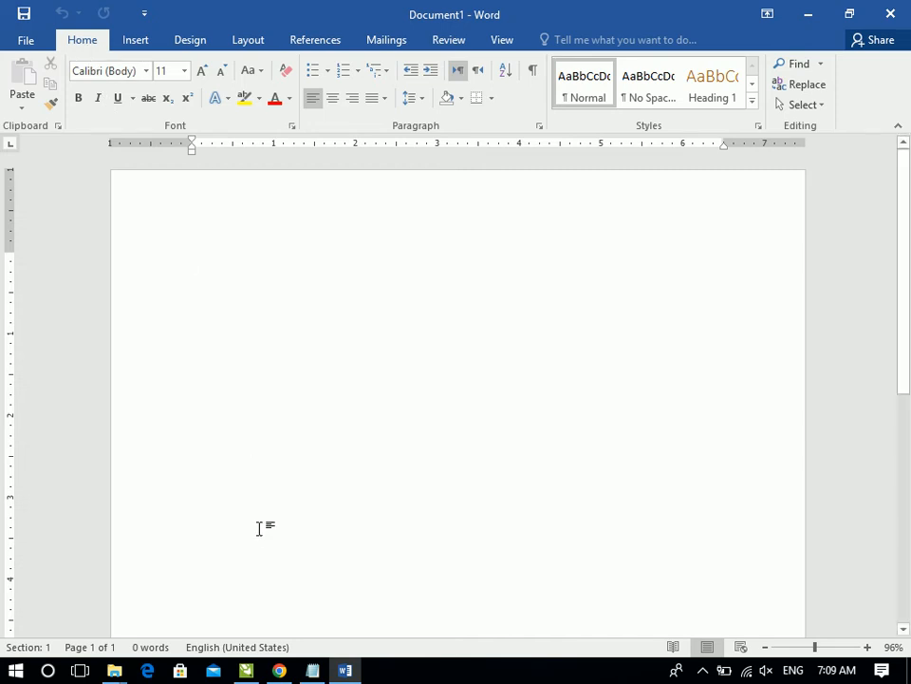
Switch to the Notepad notes and list Clipboard, Font, Paragraph, Style and Editing as indented dashed items under "Home Tab:"
left_click(312, 670)
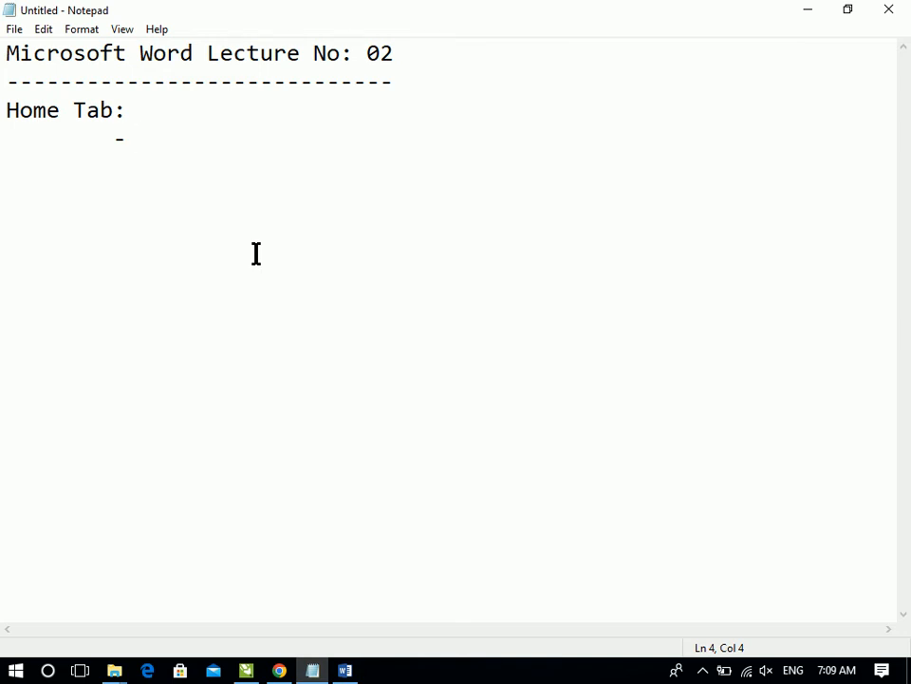
type("Clipboard")
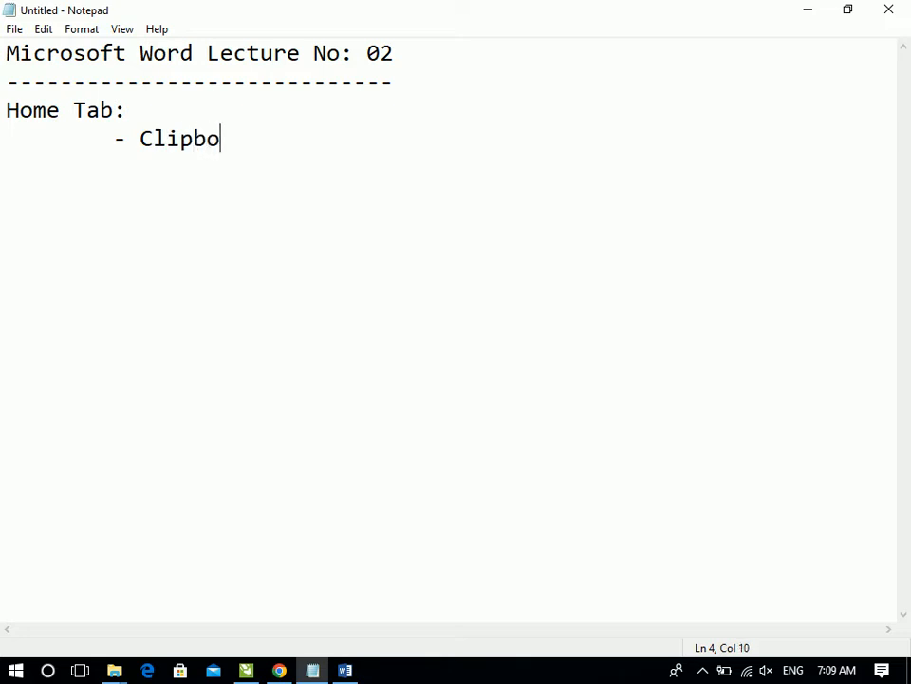
key("Return")
key("Tab")
type("- Font")
key("Return")
key("Tab")
type("- Paragra")
key("BackSpace")
key("BackSpace")
key("BackSpace")
type("agraph")
key("Return")
key("Tab")
type("- Style")
key("Return")
key("Tab")
type("- Editing")
Review the list of Home tab groups in the notes, highlighting the whole list and the Clipboard entry
left_click(344, 671)
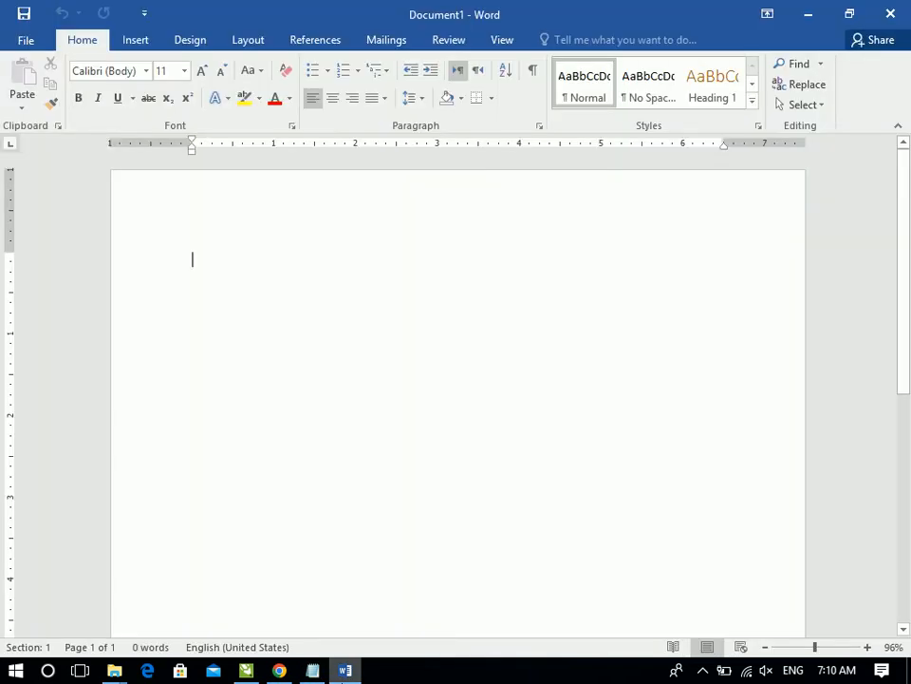
left_click(344, 670)
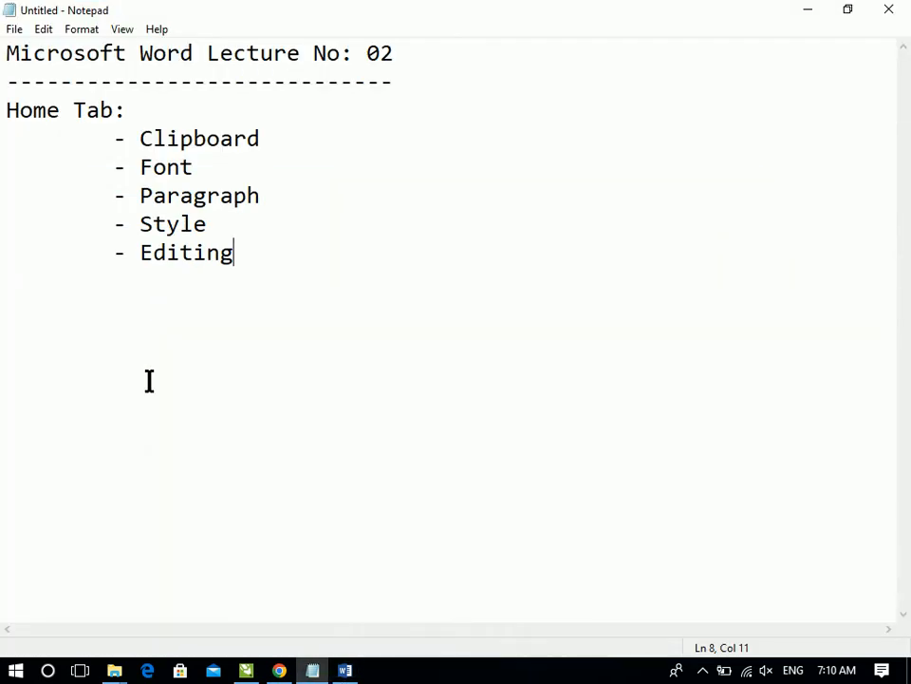
left_click_drag(112, 141, 343, 279)
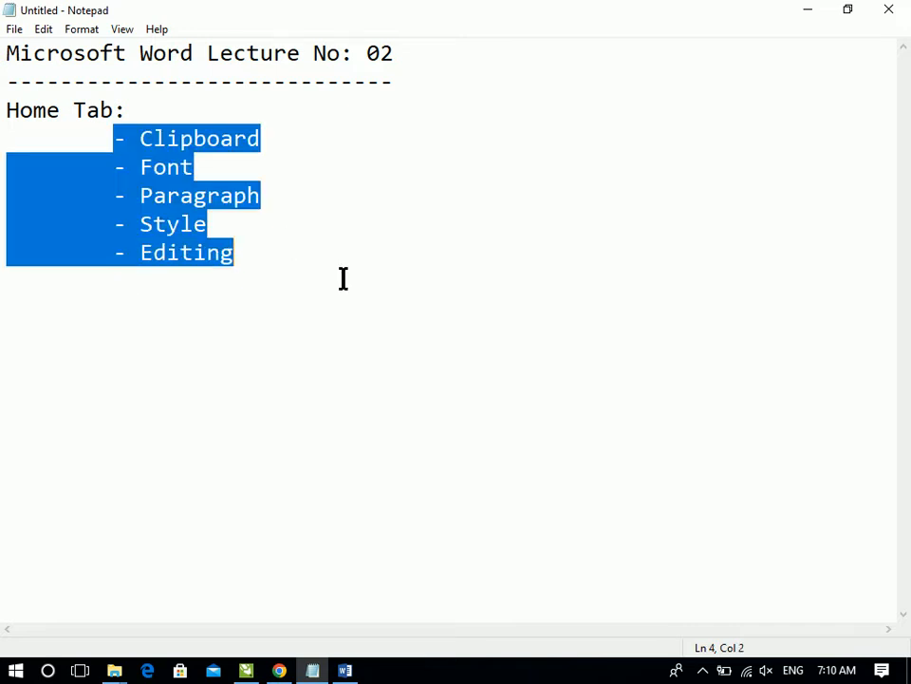
left_click_drag(266, 145, 123, 139)
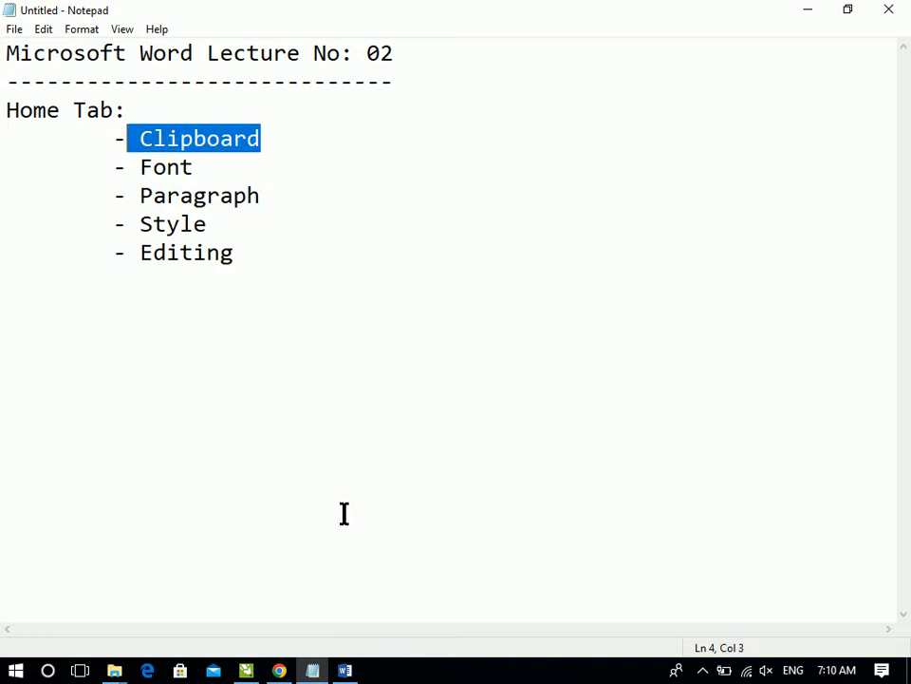
Switch to the blank Word document and set the font size for new text to 14
left_click(345, 670)
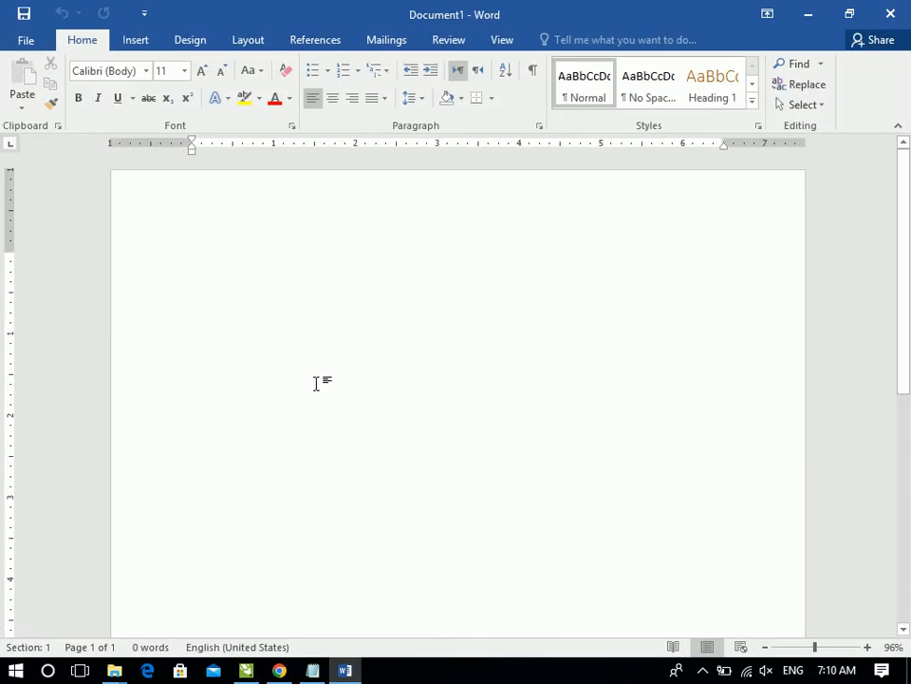
key("ctrl+bracketright")
key("ctrl+bracketright")
key("ctrl+bracketright")
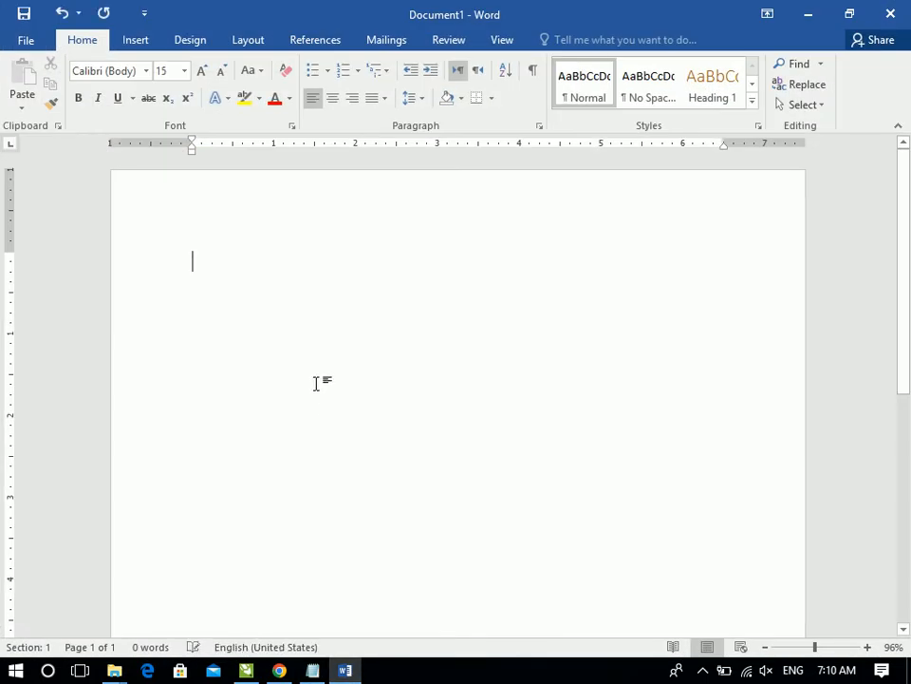
key("ctrl+bracketright")
key("ctrl+shift+period")
key("ctrl+shift+period")
Enter the heading text "ZIA INSTITUTE OF COMPUTER SCIENCES" on the first line of the document
type("ZIA ")
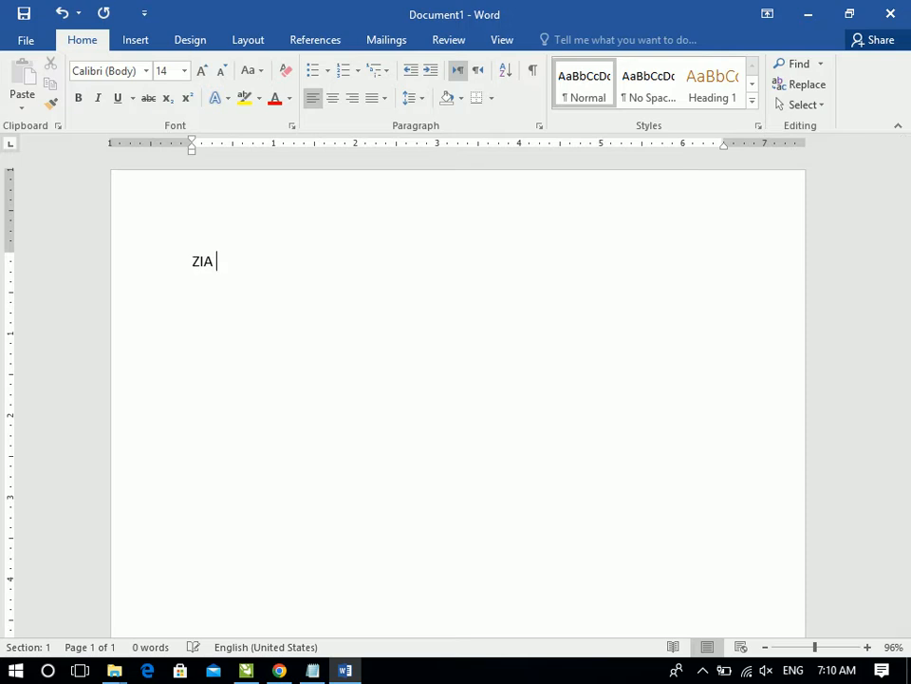
type("INSTITUT ")
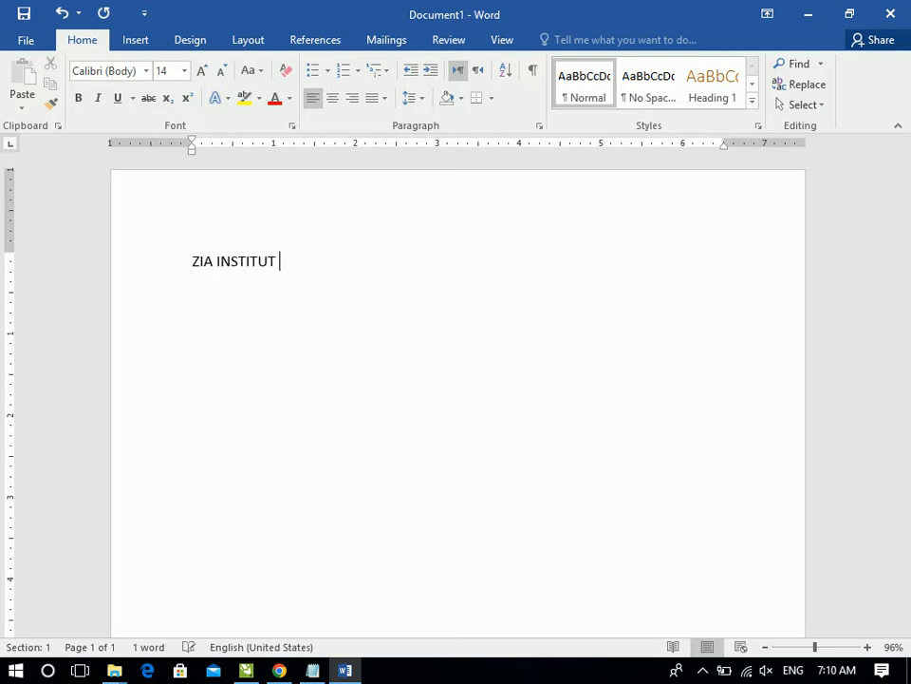
type("EOF COM")
key("BackSpace")
key("BackSpace")
key("BackSpace")
key("BackSpace")
key("BackSpace")
key("BackSpace")
key("BackSpace")
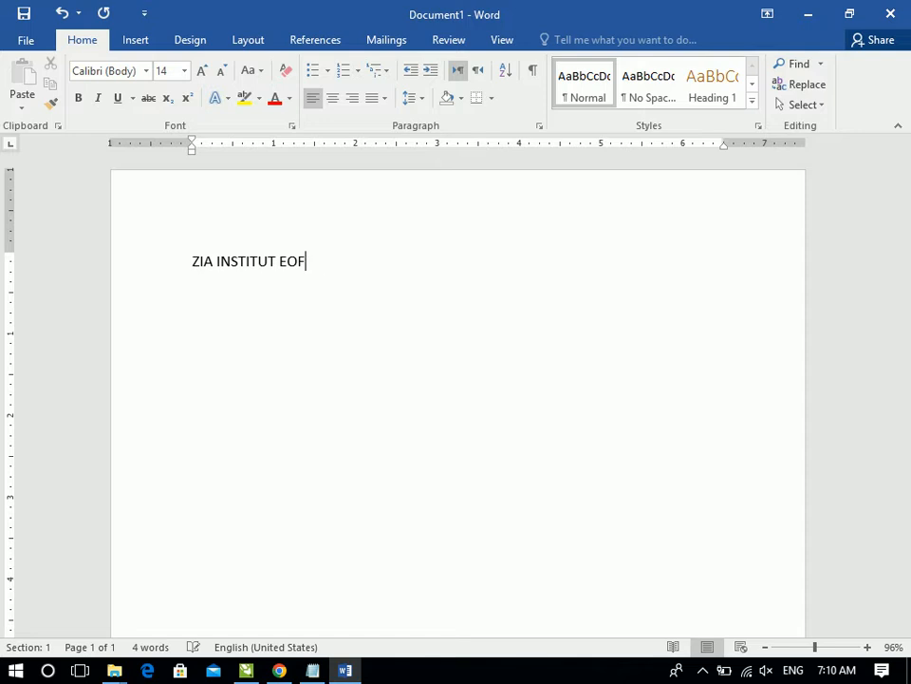
key("BackSpace")
type("E OF COMPUTE")
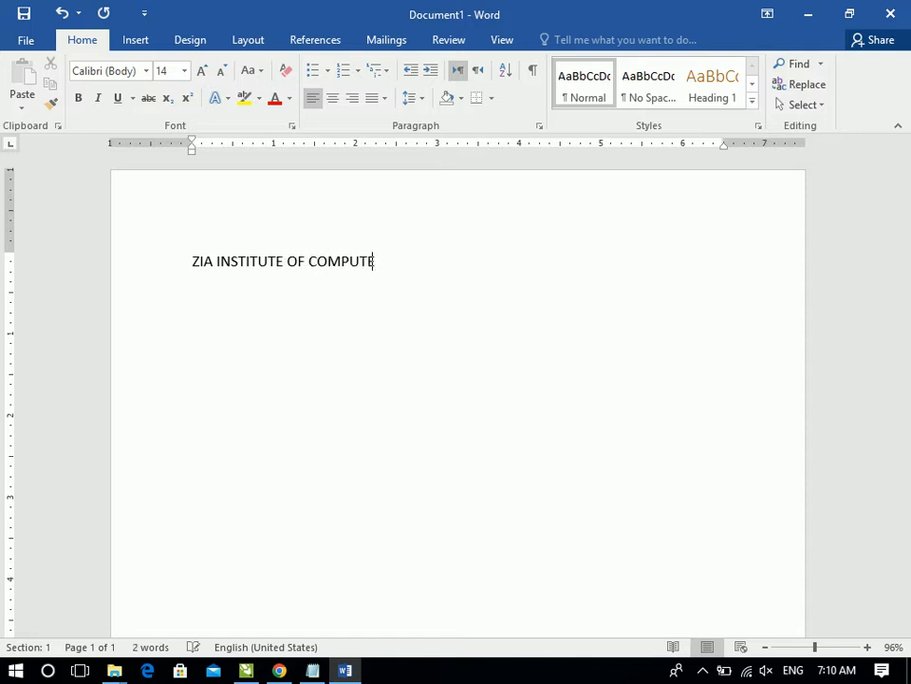
type("R SCIENCES")
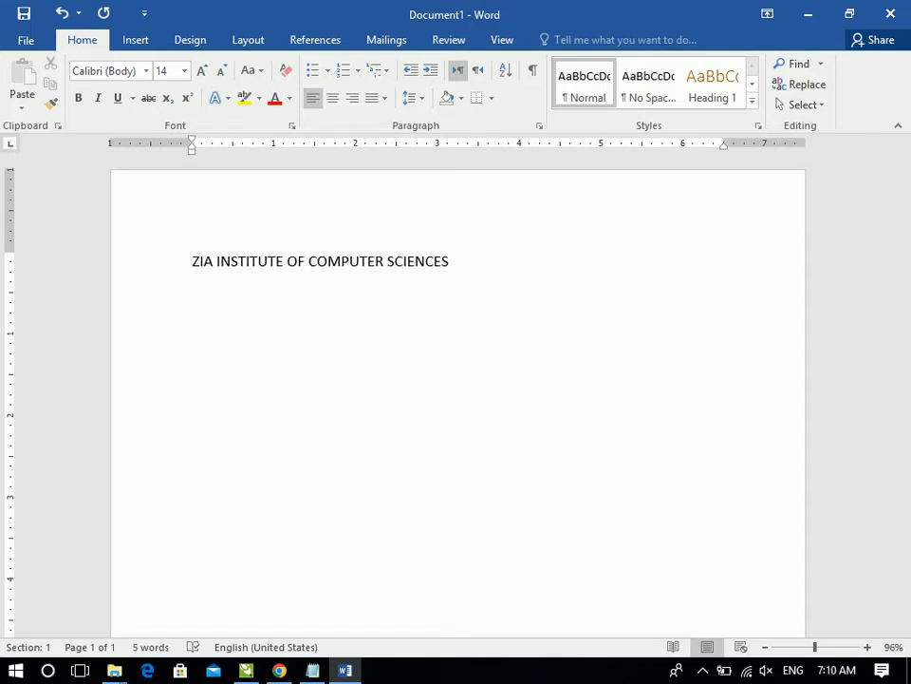
Format the whole heading line as bold with a font size of 26
left_click_drag(470, 271, 182, 265)
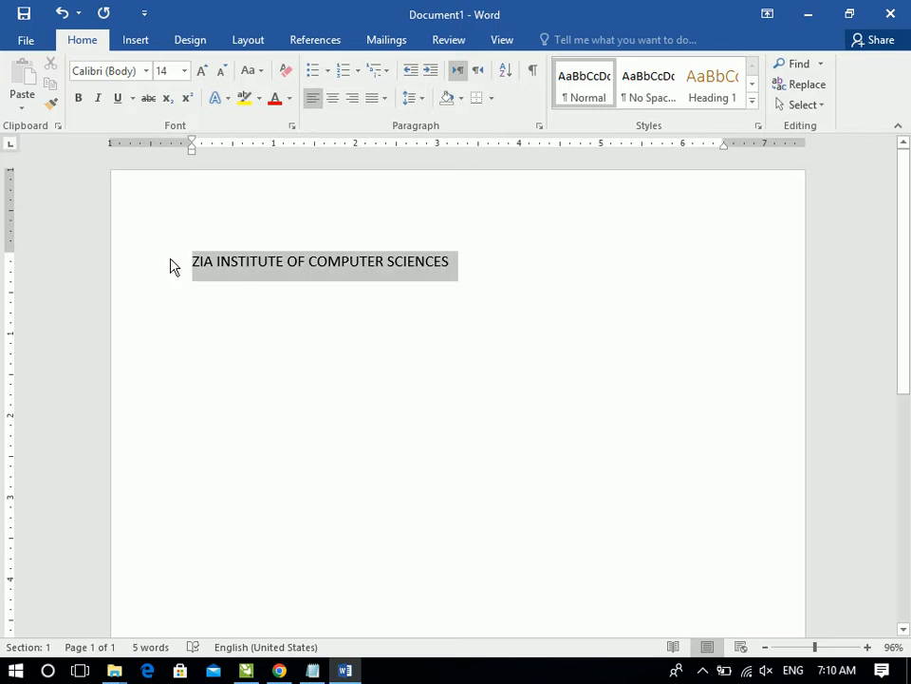
left_click(201, 70)
left_click(201, 70)
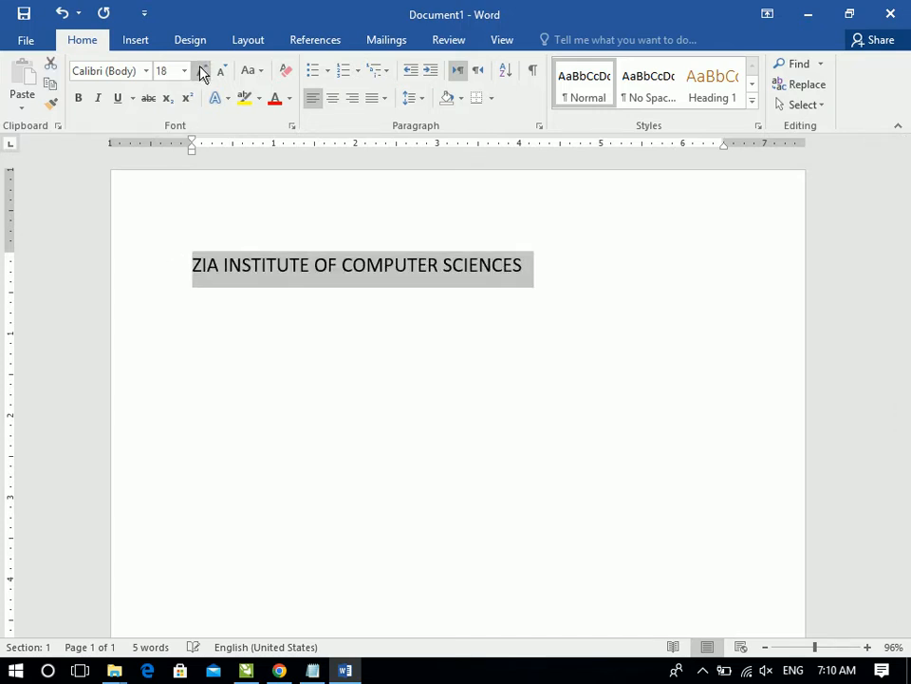
left_click(201, 70)
left_click(201, 71)
left_click(201, 70)
left_click(79, 99)
left_click(204, 73)
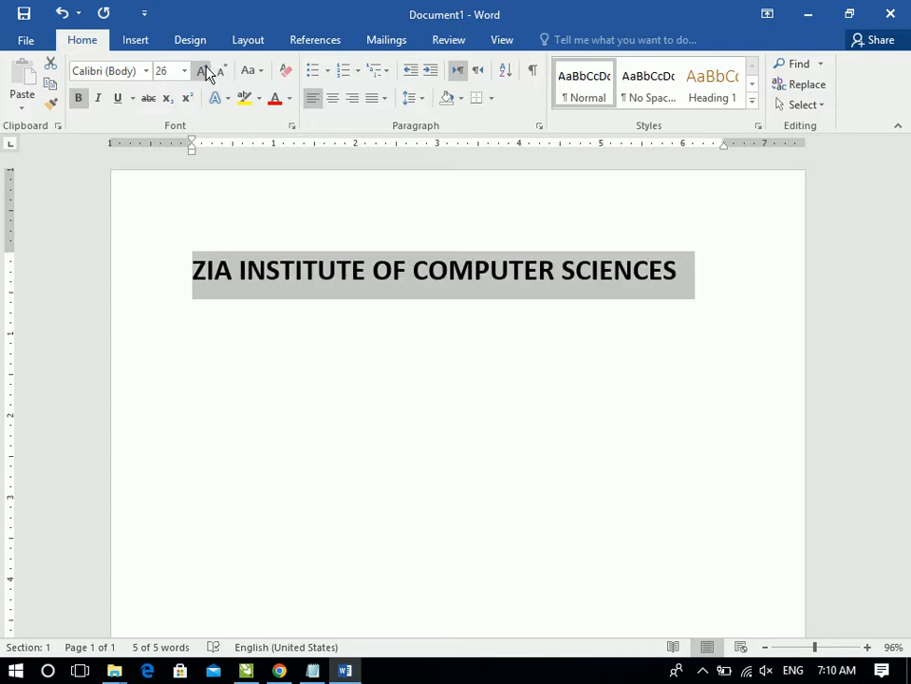
Cut the heading, insert a page break and paste the heading onto the second page
left_click_drag(686, 278, 139, 277)
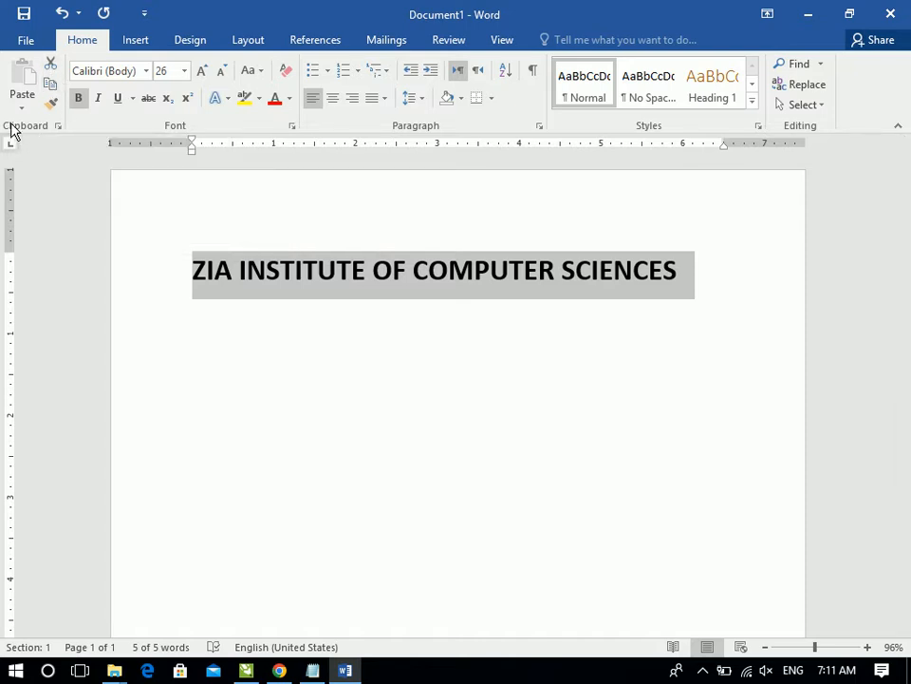
left_click(52, 78)
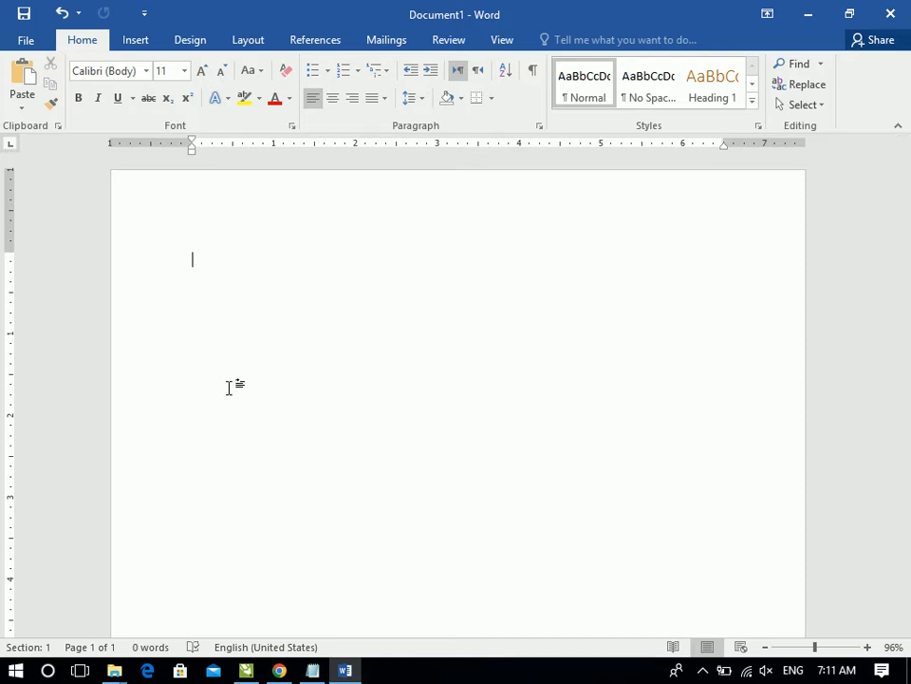
key("ctrl+Return")
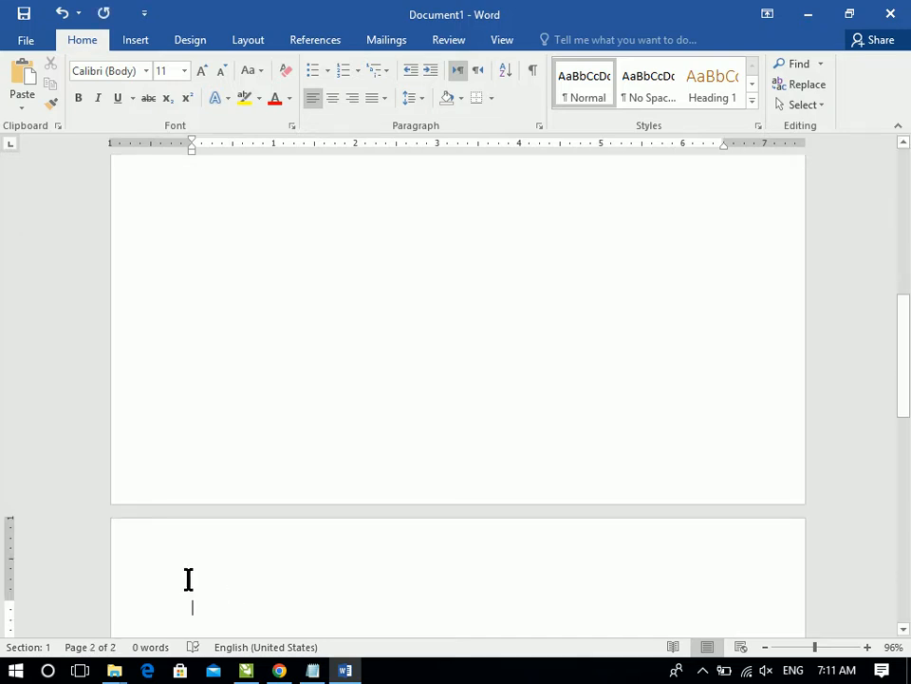
left_click_drag(904, 392, 908, 218)
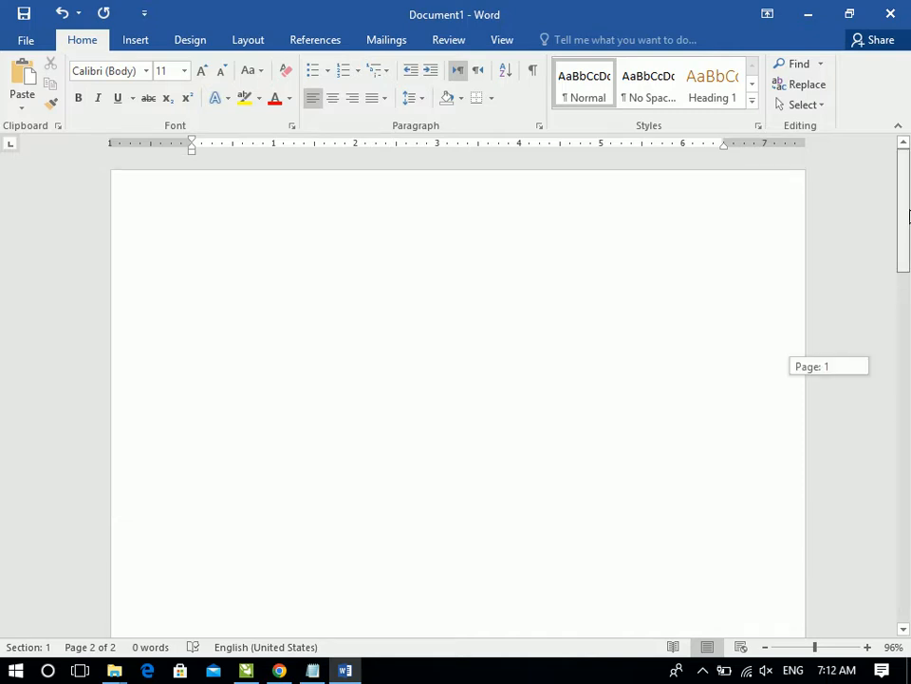
left_click_drag(909, 251, 909, 425)
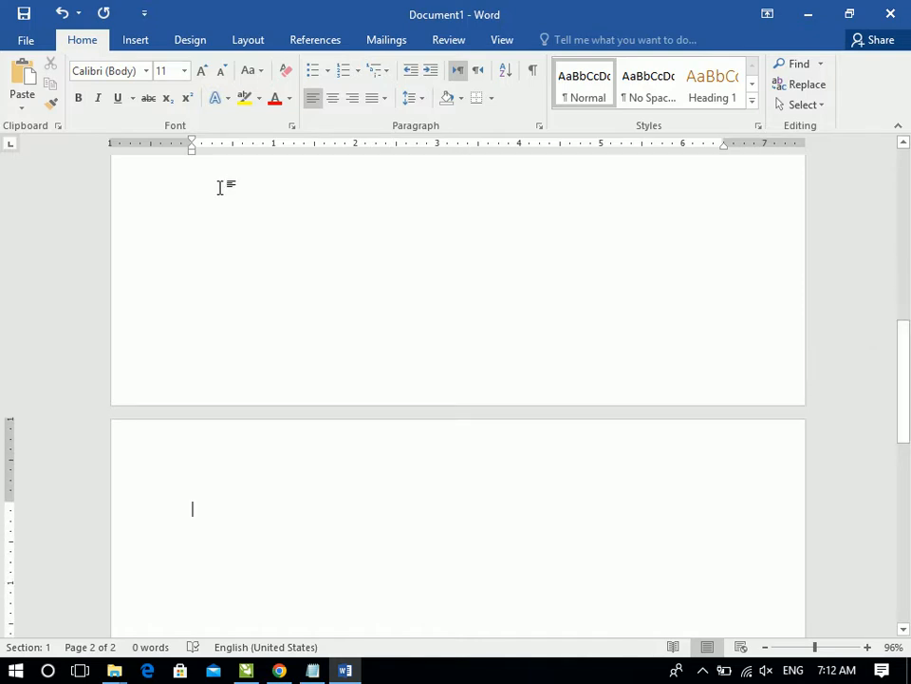
left_click(21, 83)
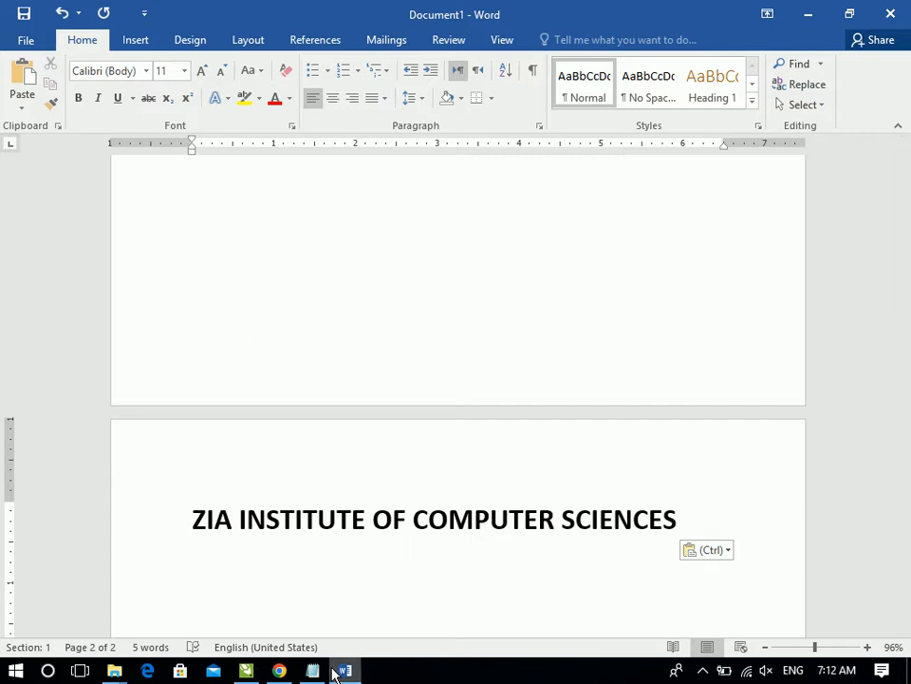
Switch to the Notepad notes and add a dashed separator line below the Editing entry, followed by a blank line
mouse_move(324, 674)
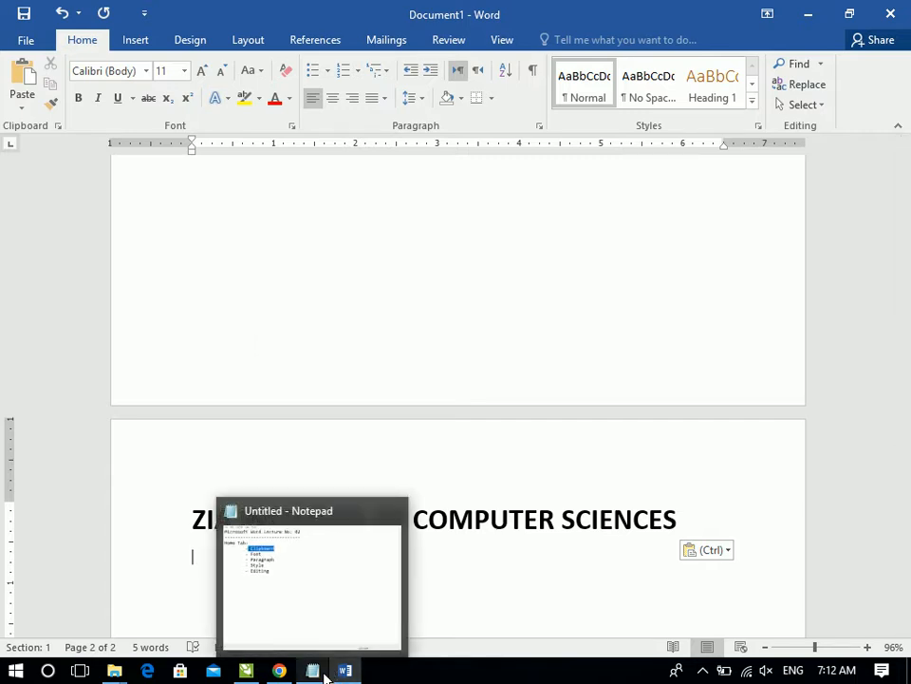
left_click(324, 674)
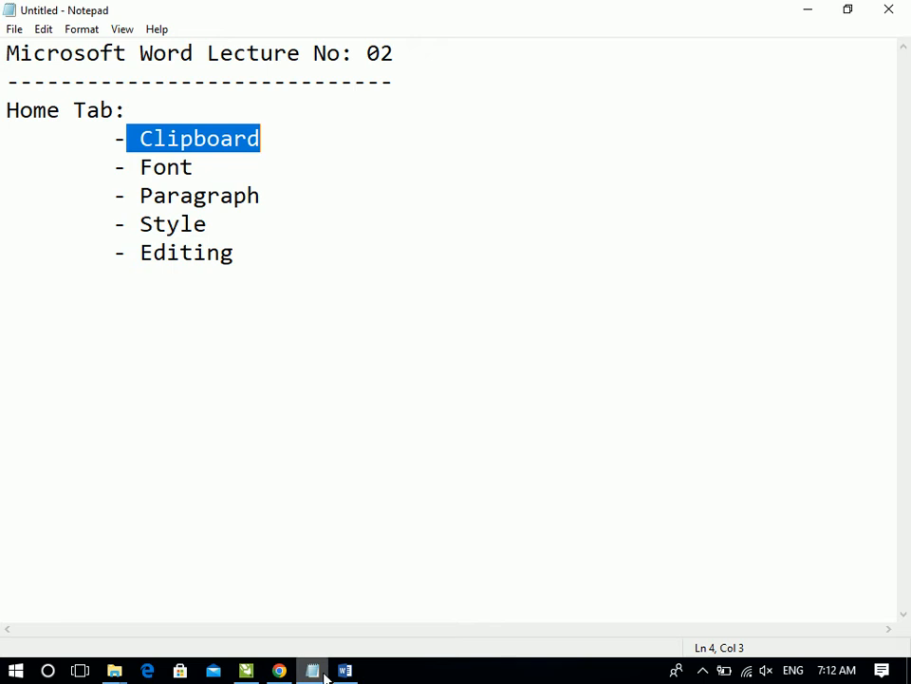
left_click(353, 294)
key("Return")
type("----------------------")
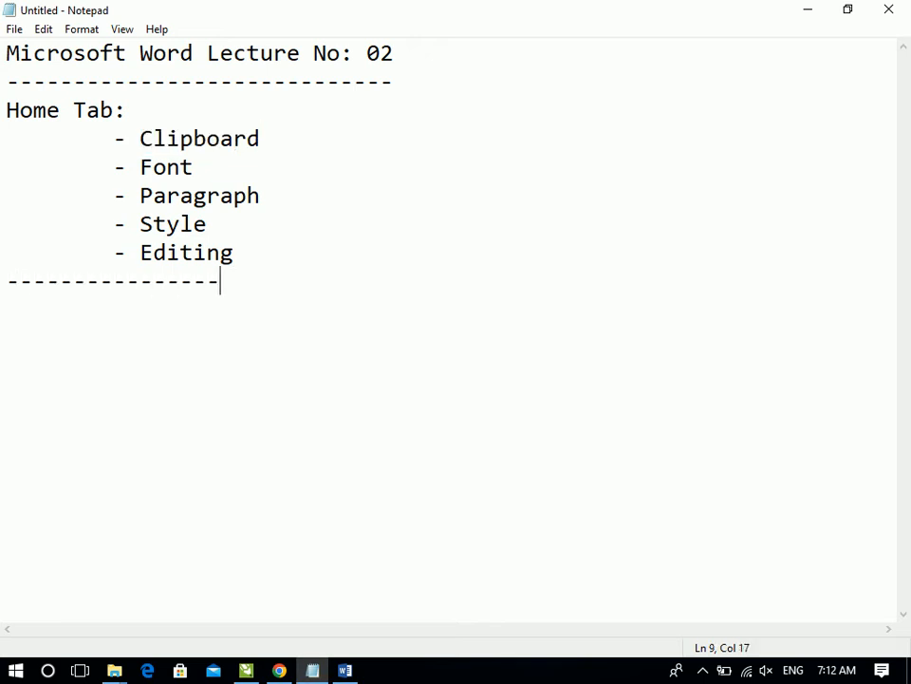
key("Return")
key("Return")
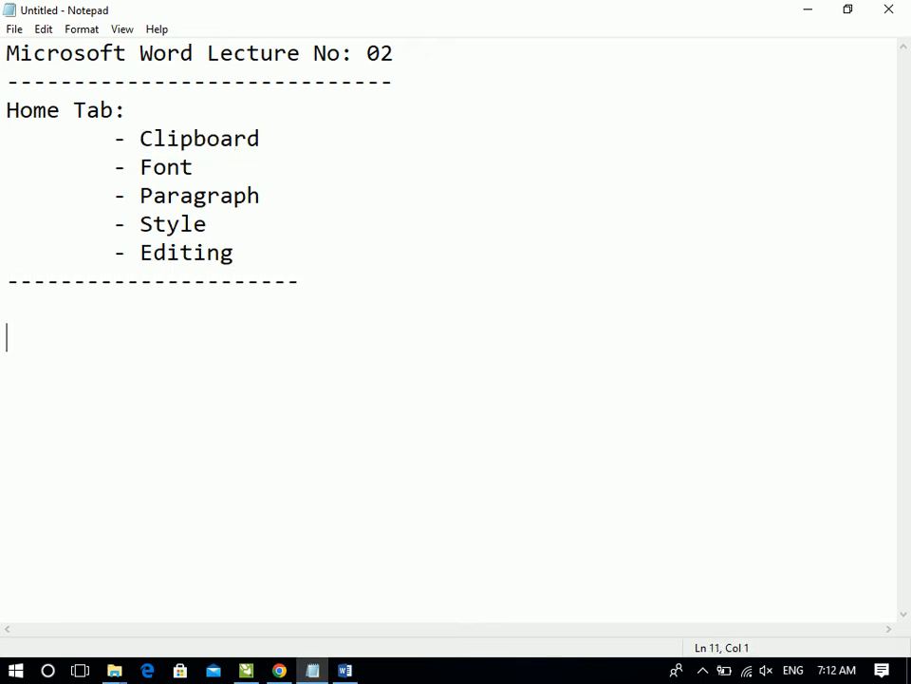
Add the note line "CTRL + Enter --> New Page" below the separator, followed by a new line
type("CTRL")
type(" _")
key("BackSpace")
key("BackSpace")
type("+ ")
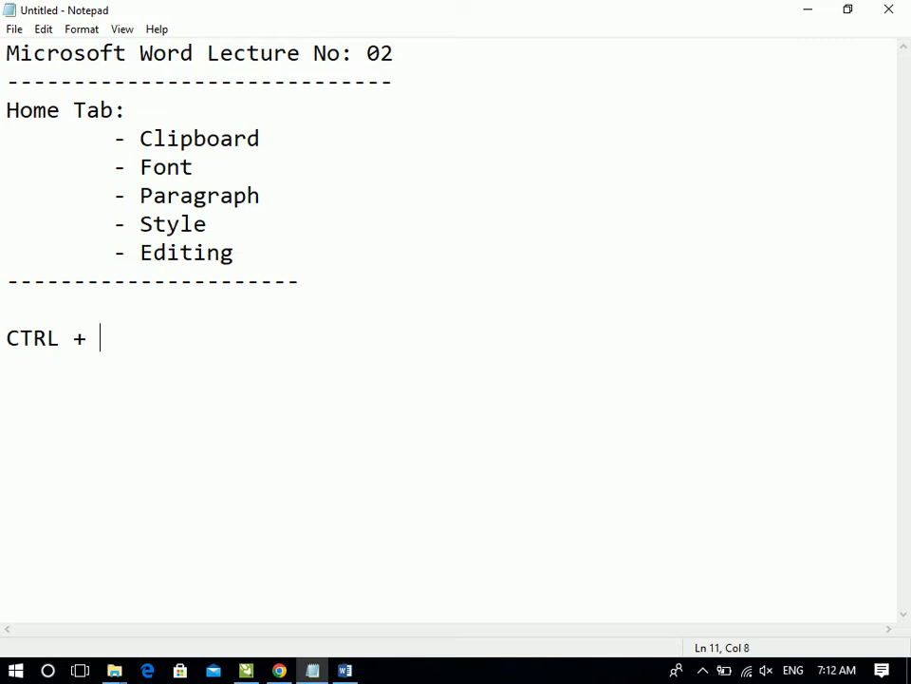
type("Enter --> ")
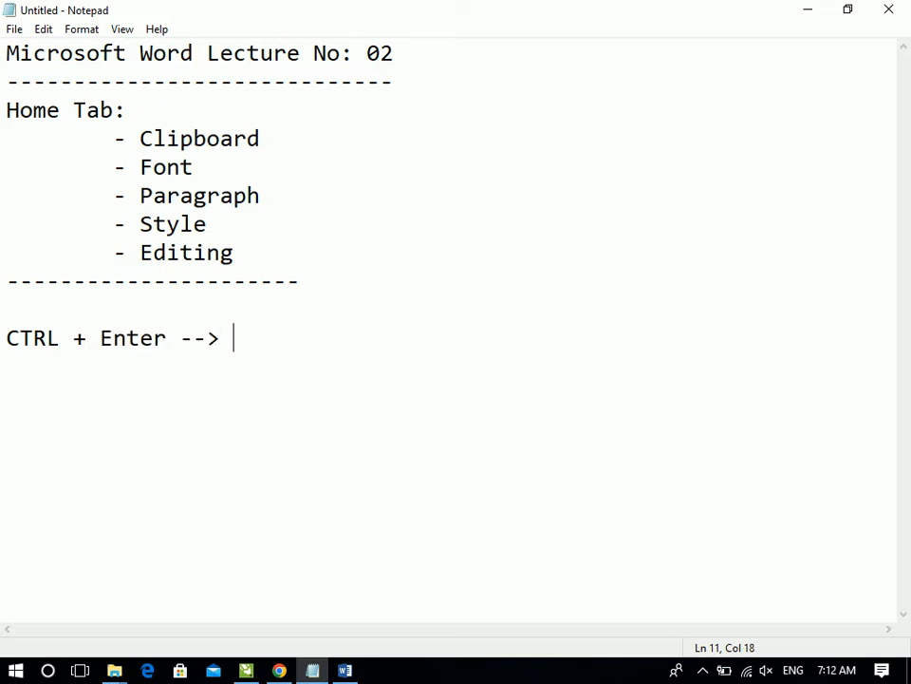
type("New Page")
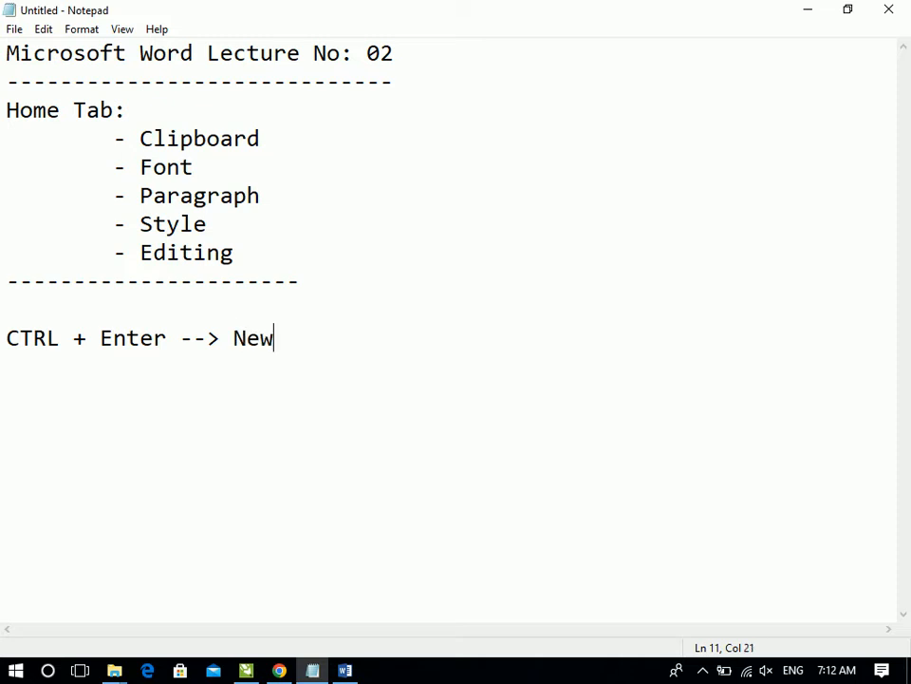
key("Return")
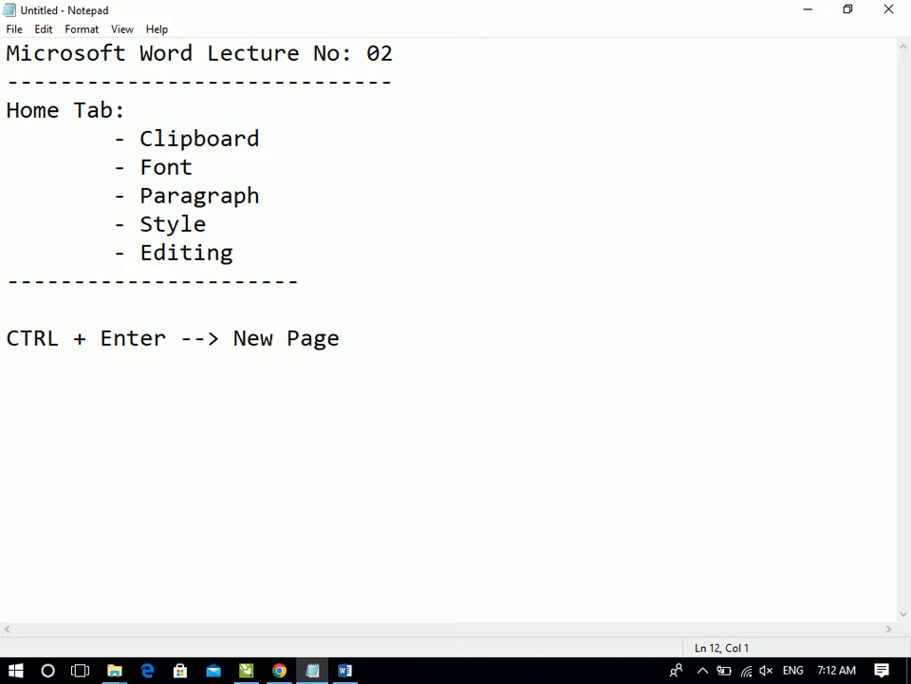
Switch to the Word document and undo the paste, page break and cut to restore the heading on page one
left_click(357, 669)
key("ctrl+z")
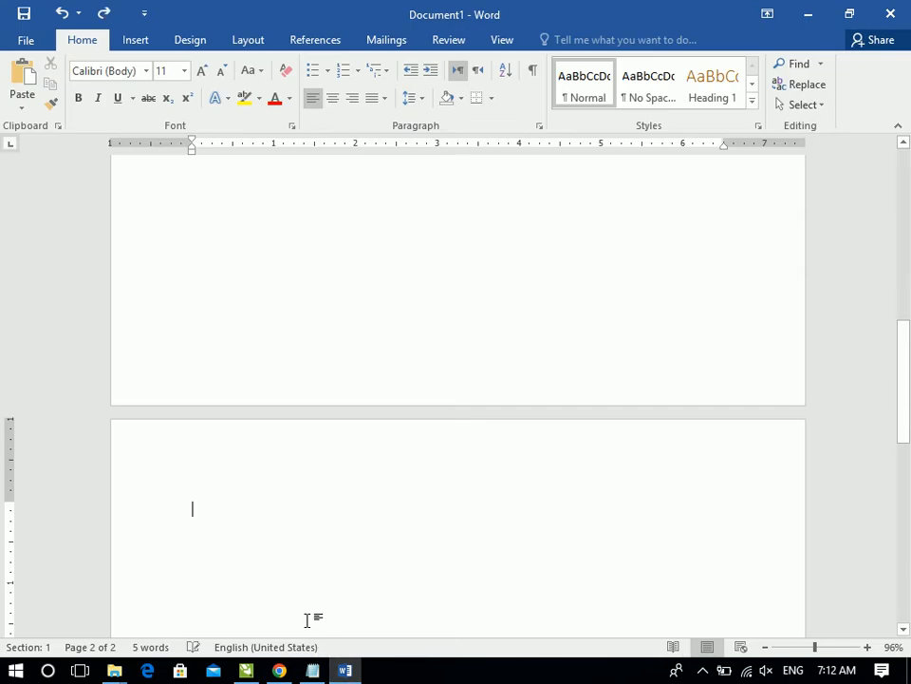
key("ctrl+z")
key("ctrl+z")
key("ctrl+z")
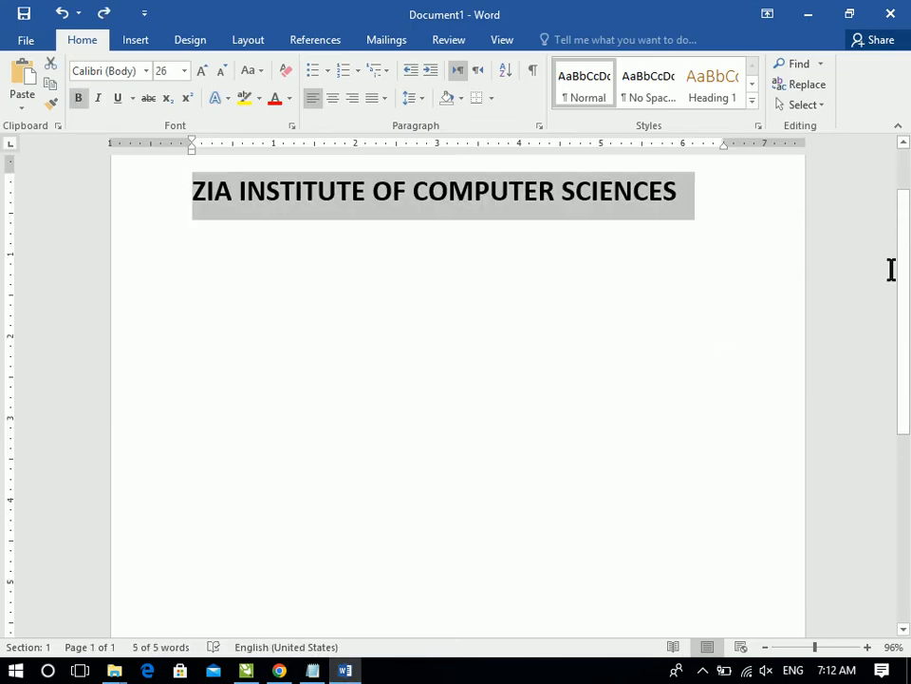
scroll(726, 332, "up", 2)
left_click(694, 274)
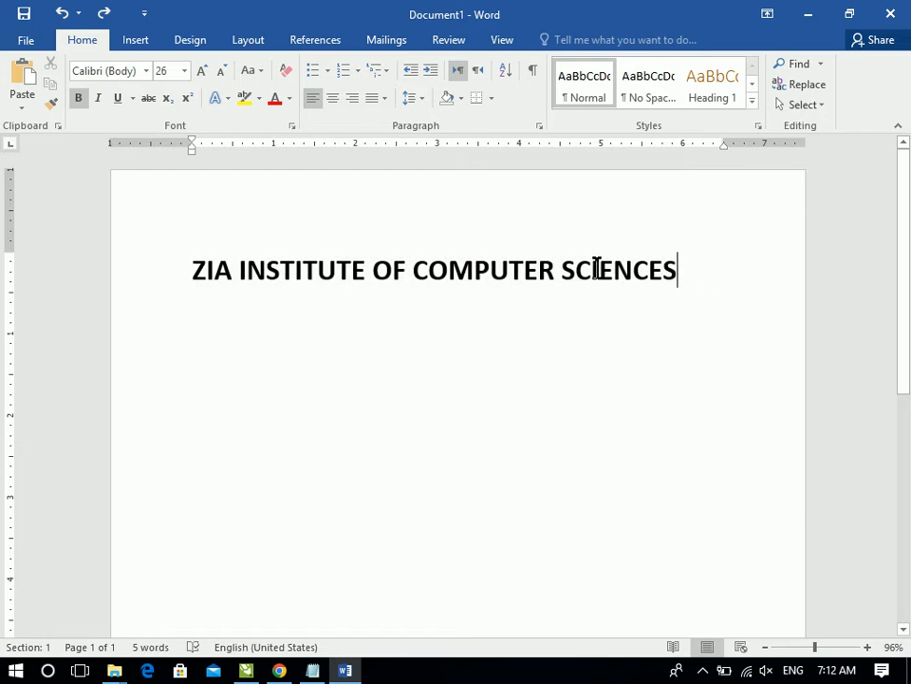
Cut the whole heading line, insert a page break and paste the heading at the start of page two
left_click_drag(694, 275, 32, 305)
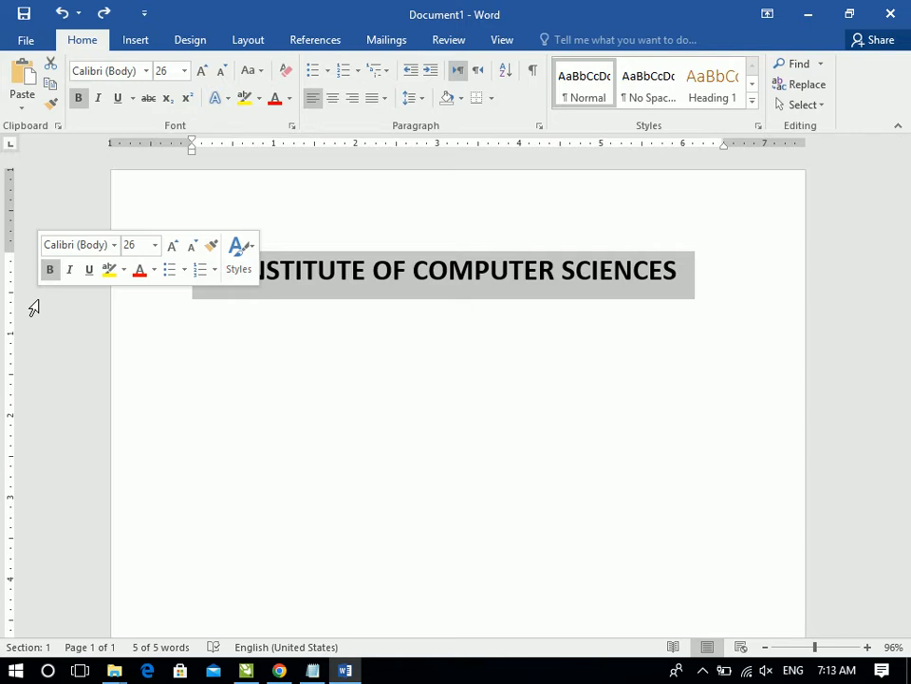
left_click(310, 336)
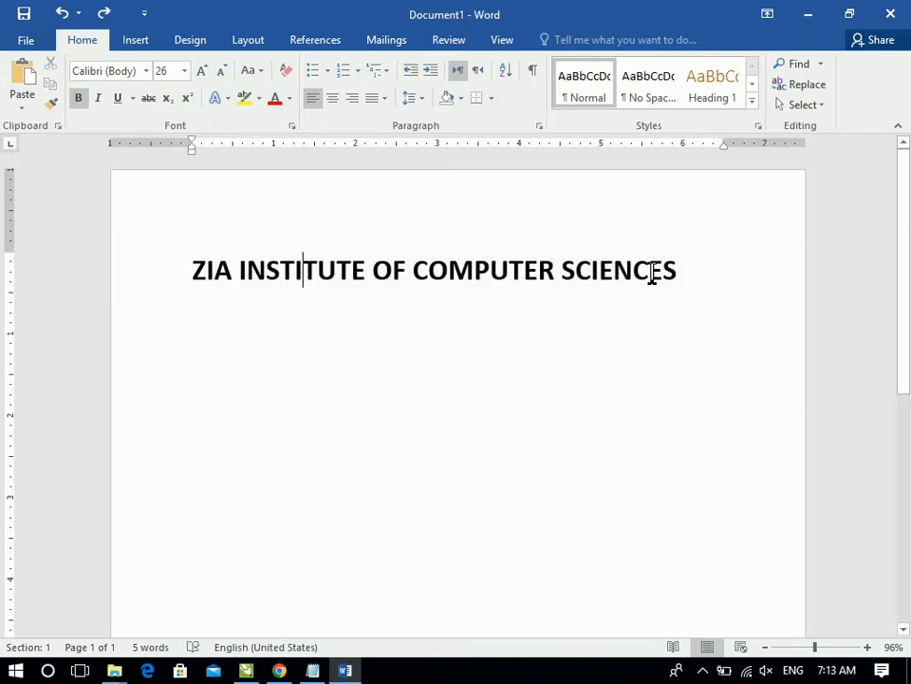
left_click_drag(678, 273, 187, 284)
key("ctrl+c")
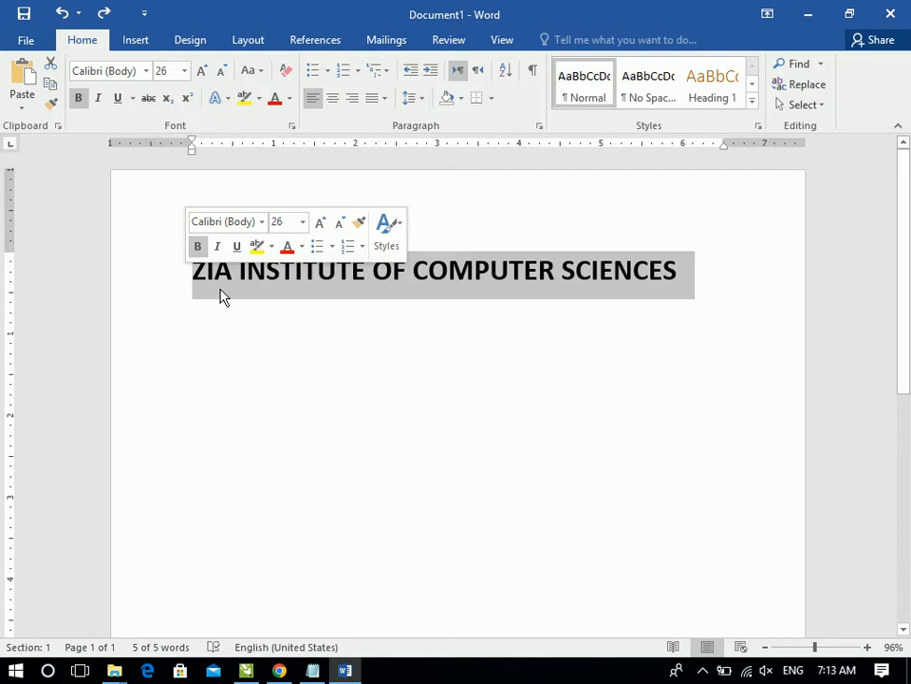
key("Delete")
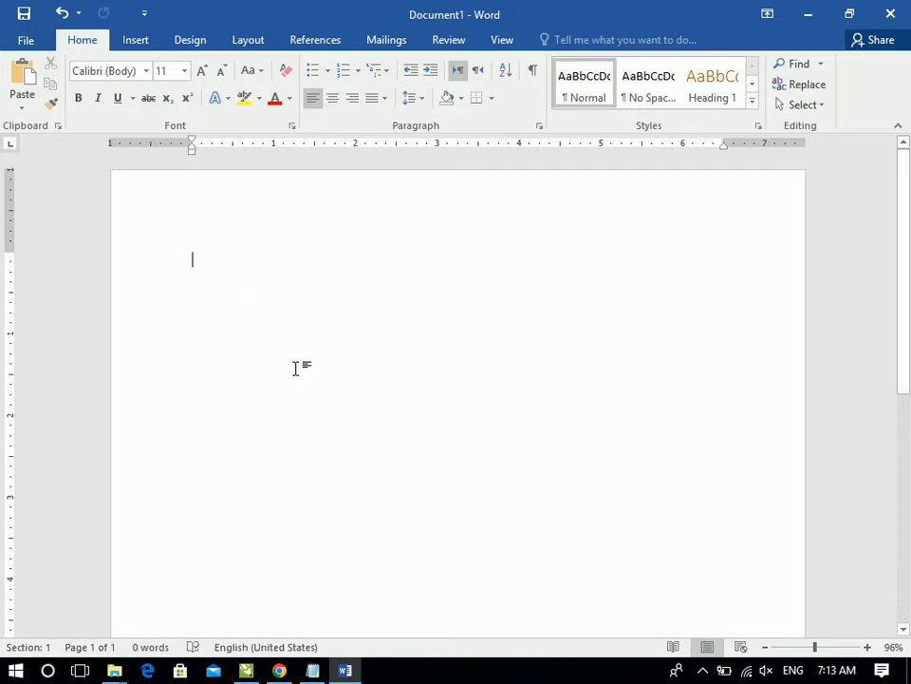
scroll(295, 369, "down", 5)
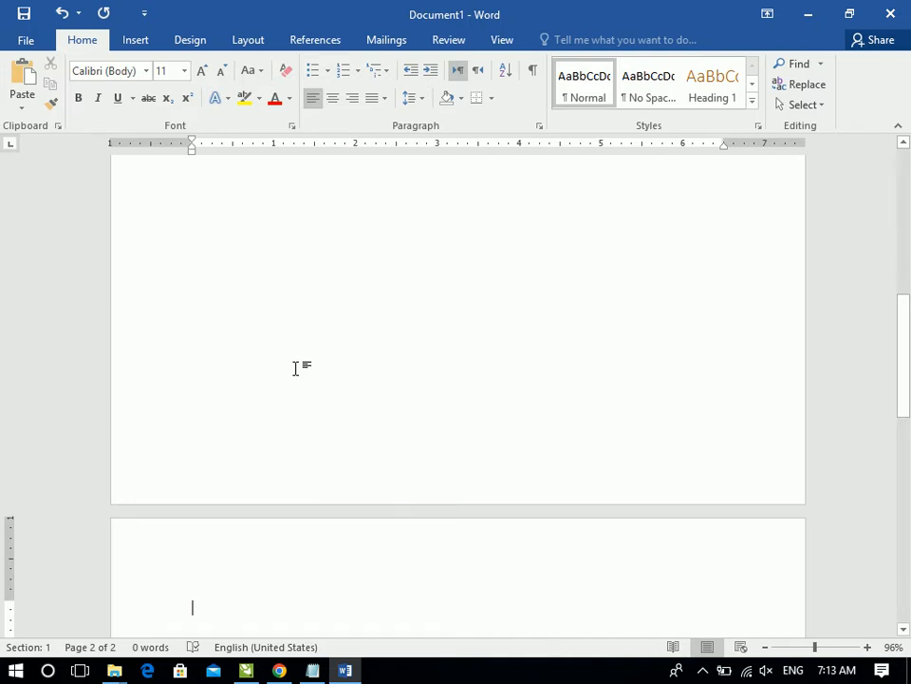
key("ctrl+v")
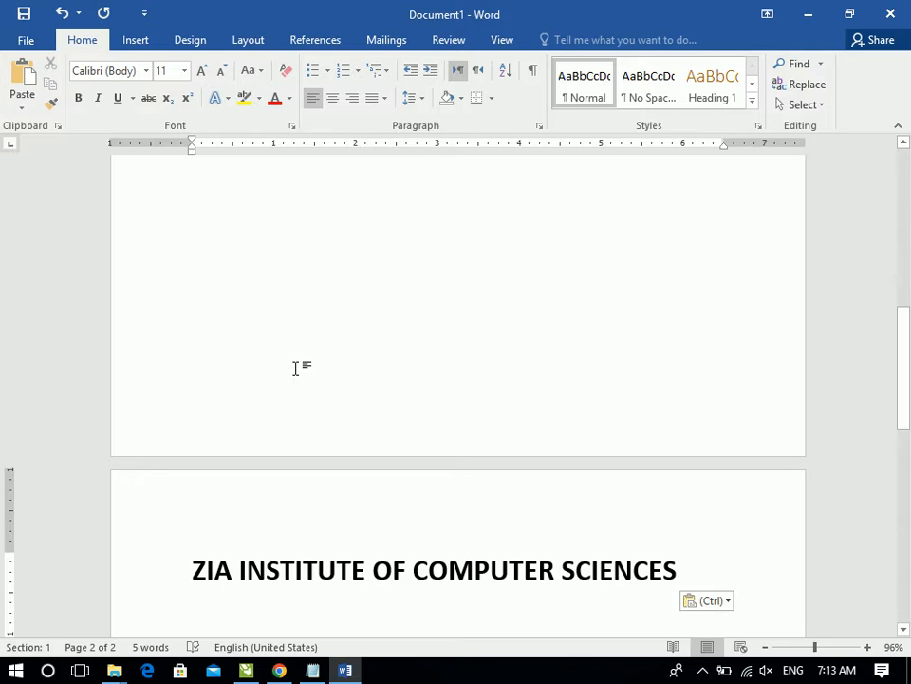
Switch to the Notepad notes and add the lines "CTRL + X --> Cut" and "CTRL + V --> Paste"
left_click(311, 671)
type("ct")
key("BackSpace")
key("BackSpace")
type("CTRL + X --> Cut")
key("Return")
type("CTRL + B")
key("BackSpace")
type("V --> Paste")
key("Return")
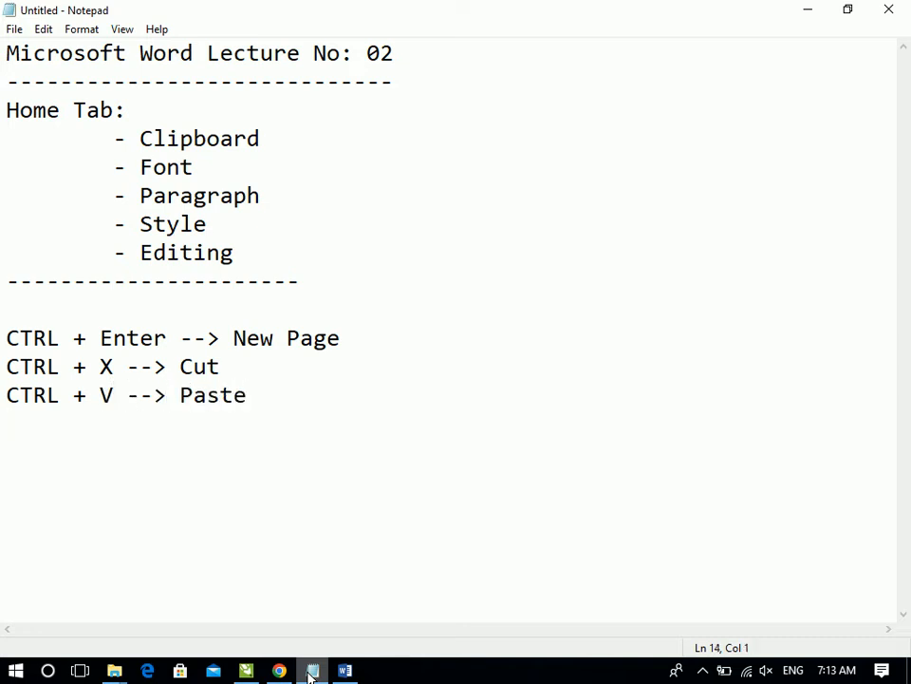
Return to the Word document and undo the moves that placed the heading on page two
left_click(345, 670)
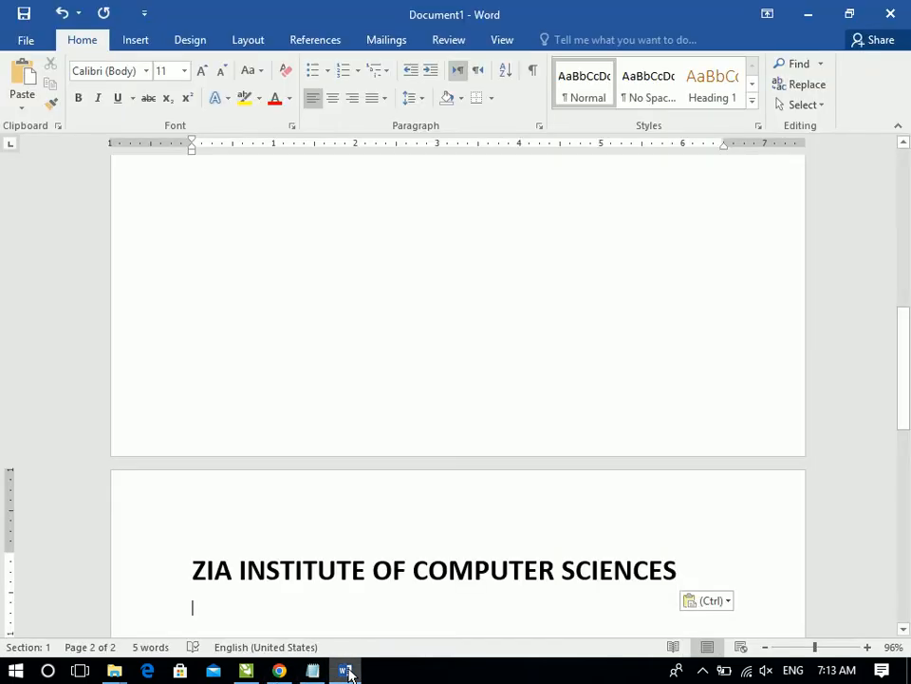
key("ctrl+z")
key("ctrl+z")
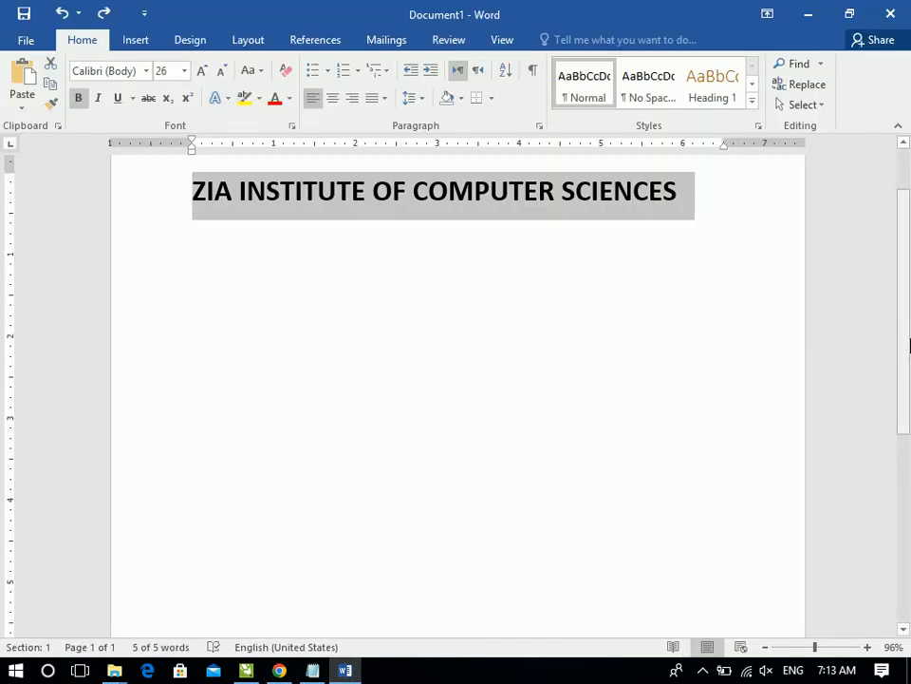
Centre the heading line on the page and copy it to the clipboard
key("ctrl+e")
scroll(908, 251, "up", 2)
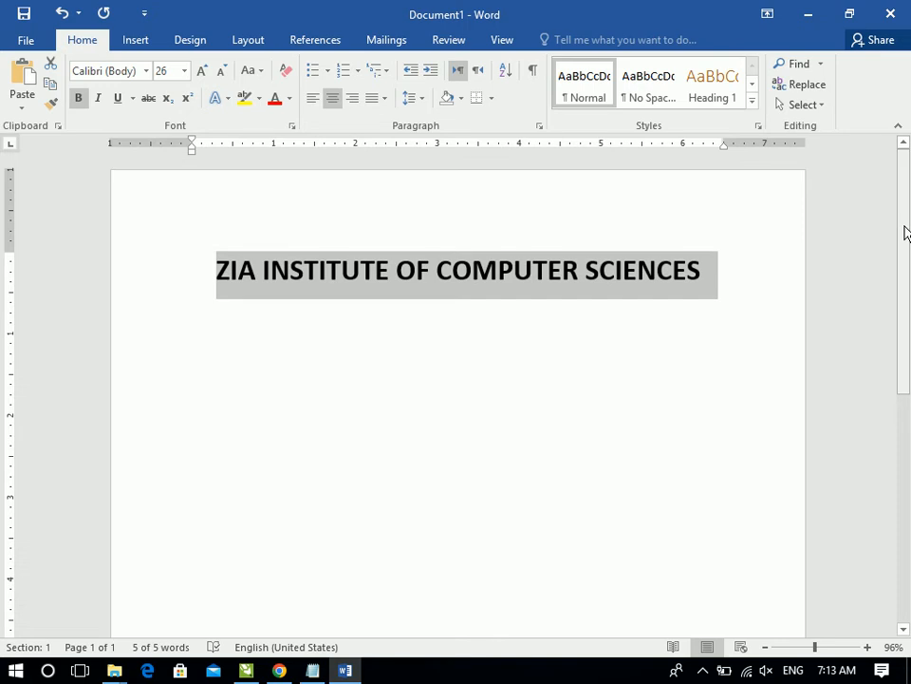
left_click(708, 285)
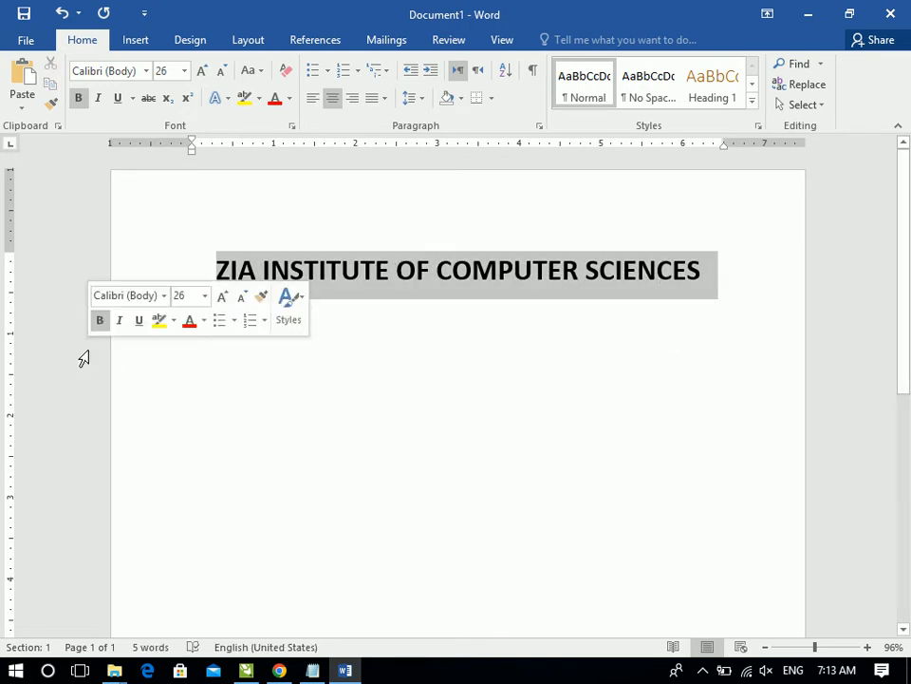
key("ctrl+a")
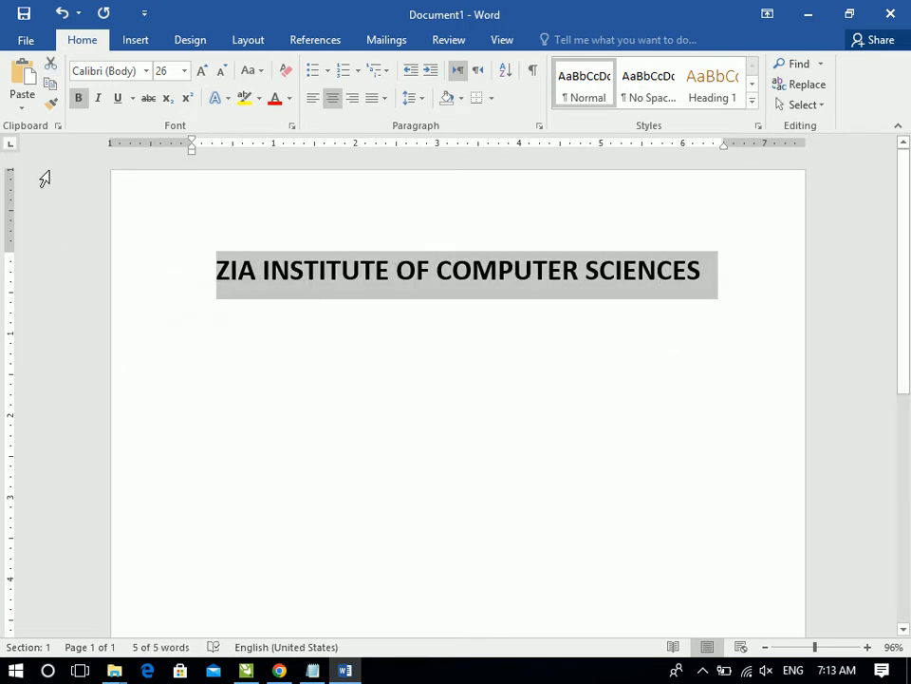
left_click(51, 88)
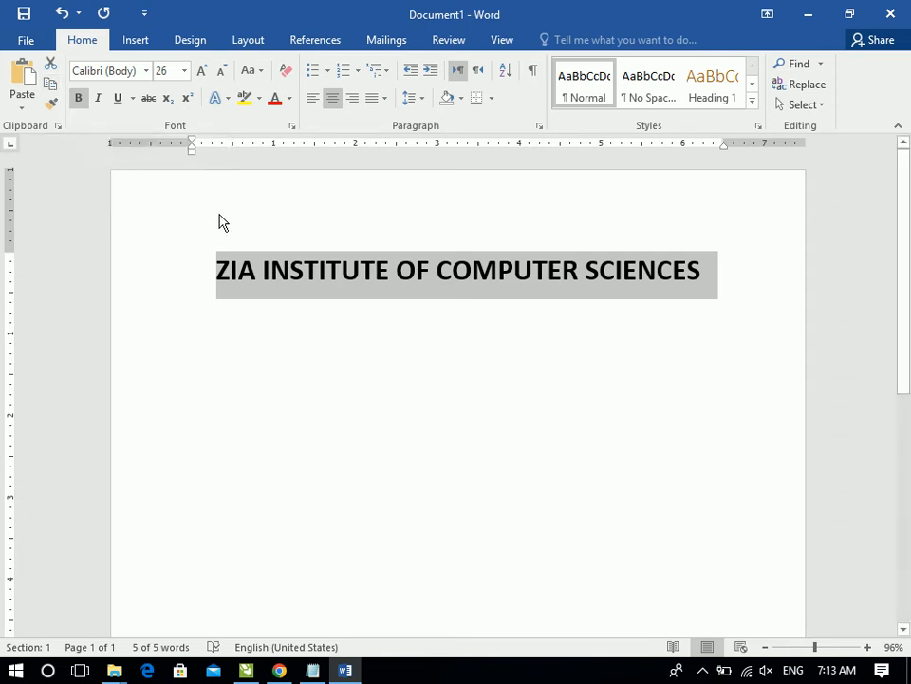
Insert a page break on a new line below the heading and paste the copied heading onto page two
left_click(743, 267)
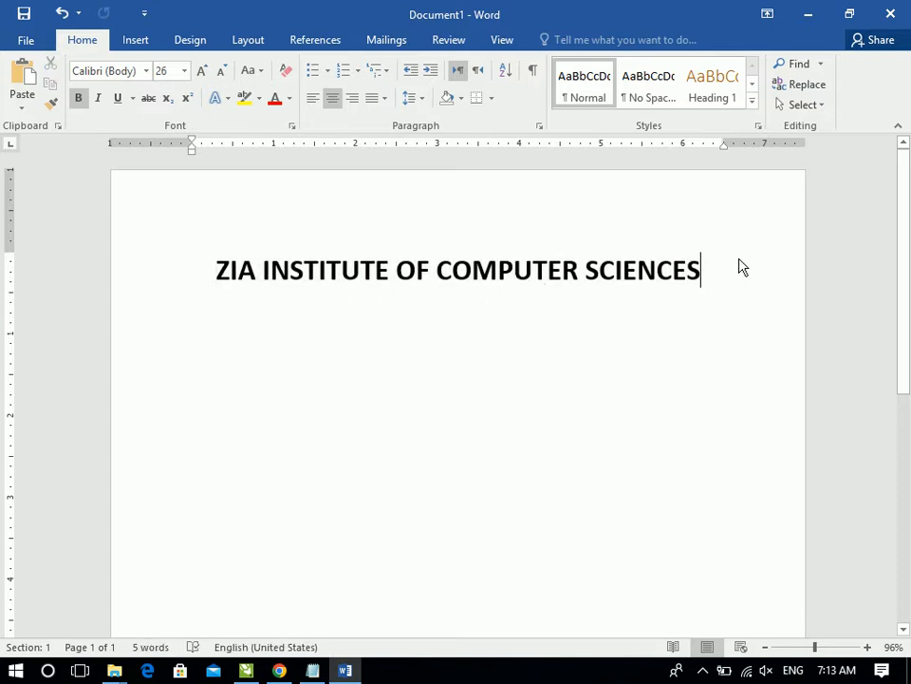
key("Return")
key("ctrl+Return")
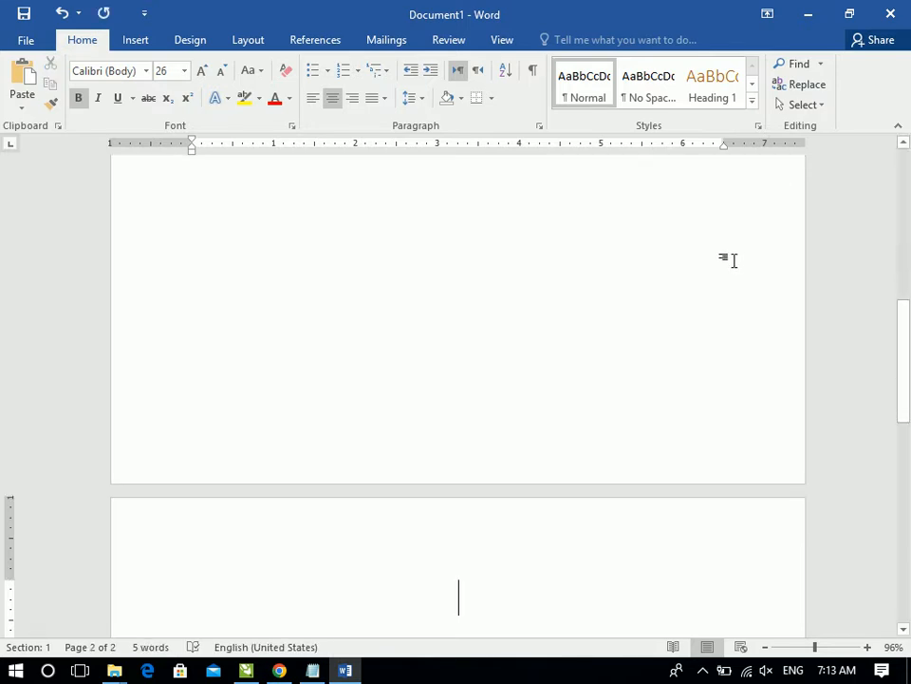
left_click(25, 78)
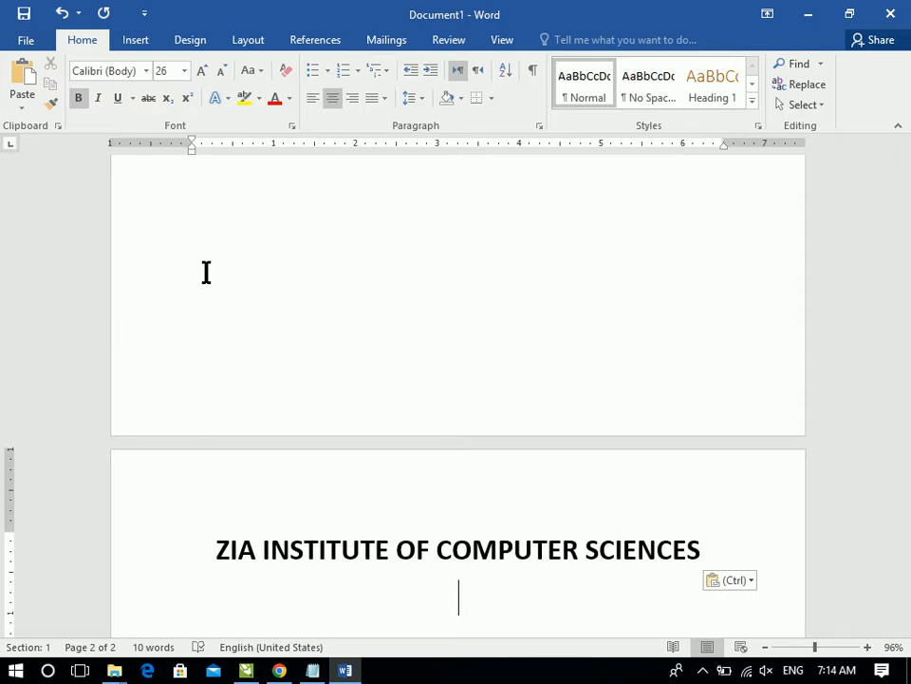
Undo the pasted heading and the page break, and select the heading on page one again
key("ctrl+z")
key("ctrl+z")
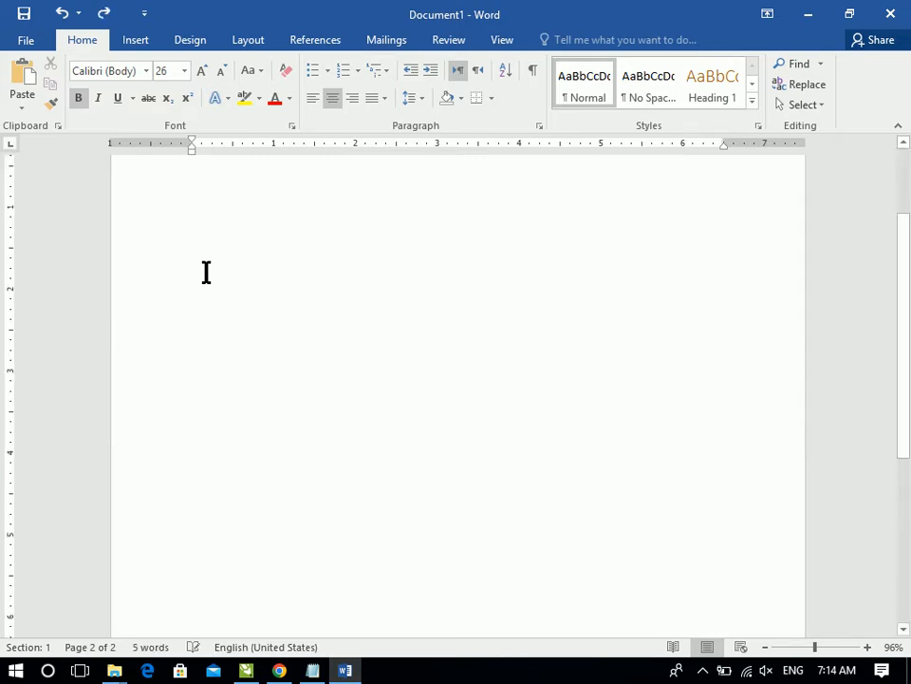
left_click_drag(904, 228, 885, 82)
left_click_drag(710, 266, 163, 252)
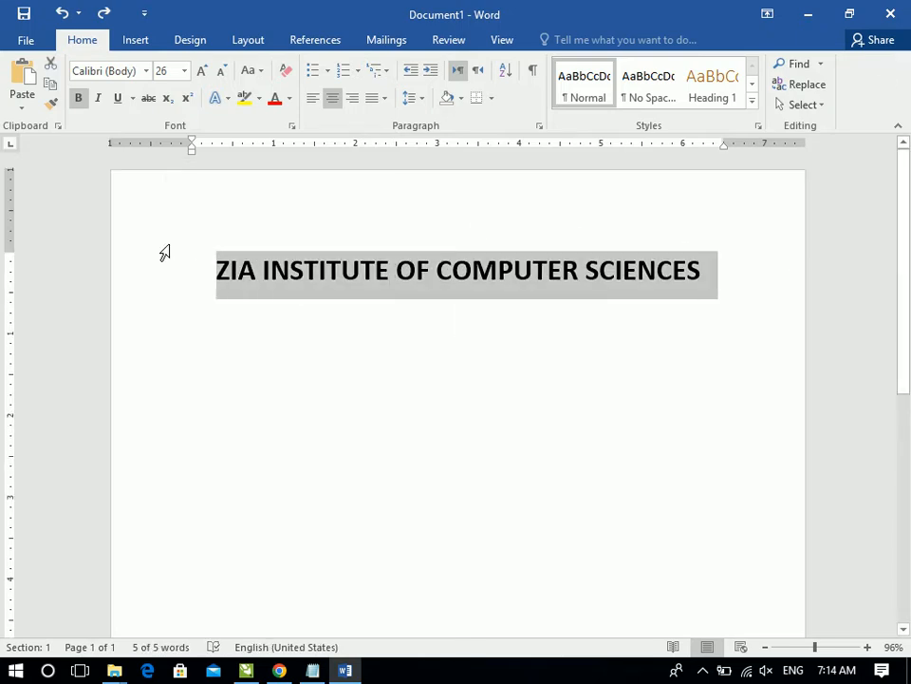
Add a new line and a page break after the heading, and paste the heading copy onto the second page
left_click(712, 272)
key("Return")
key("ctrl+Return")
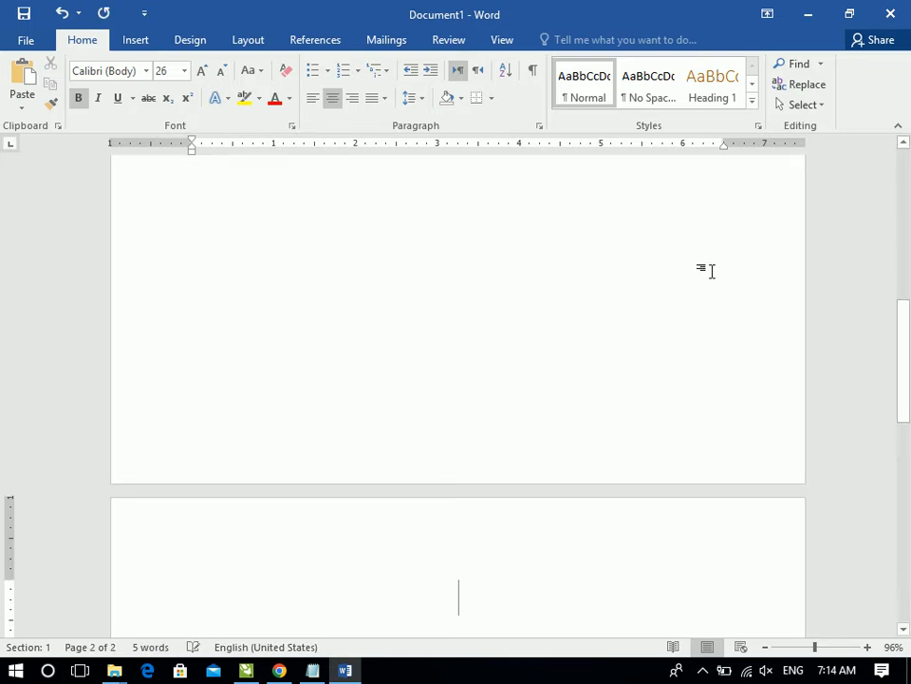
left_click_drag(906, 342, 907, 369)
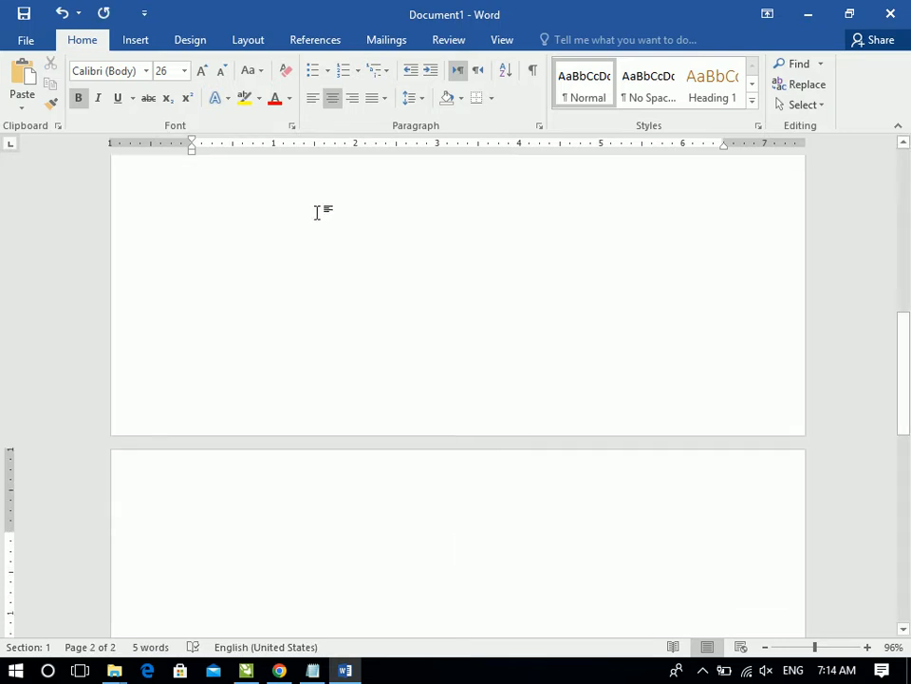
key("ctrl+v")
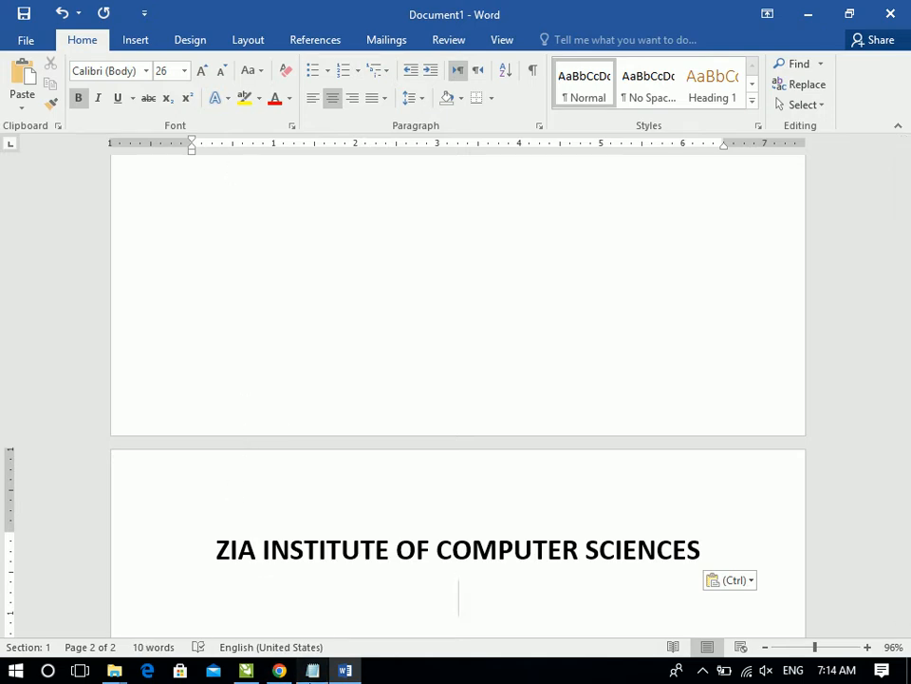
Switch to the Notepad notes and add the line "CTRL + C --> Copy" below the Paste entry
left_click(312, 670)
type("C")
key("BackSpace")
type("CTRL ")
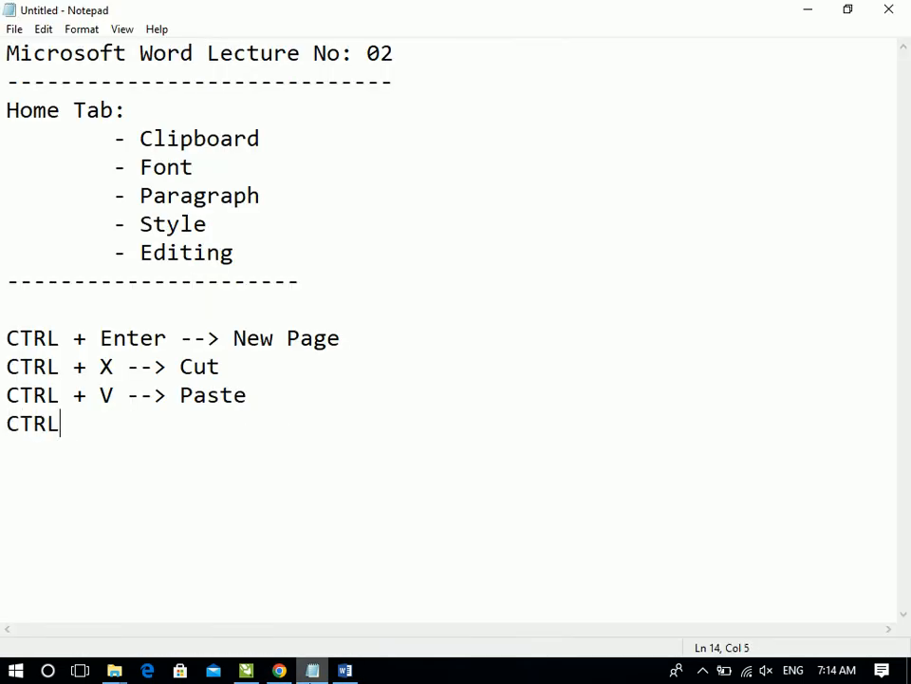
type("+ C --> Cipy")
key("BackSpace")
key("BackSpace")
key("BackSpace")
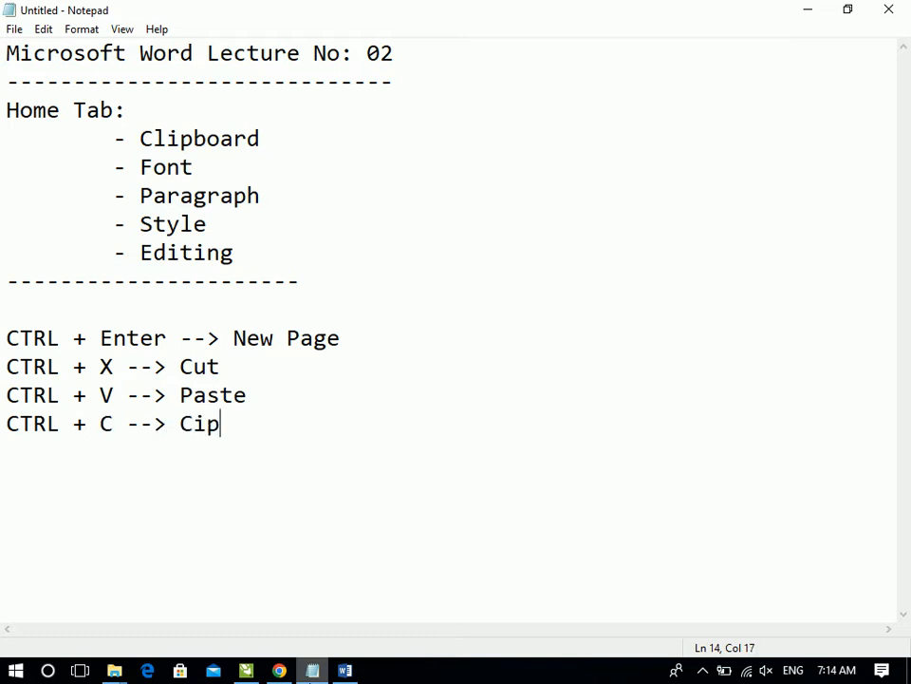
type("opy")
key("Return")
Return to the Word document, delete all its content and clear the leftover heading formatting from the empty first line
left_click(344, 672)
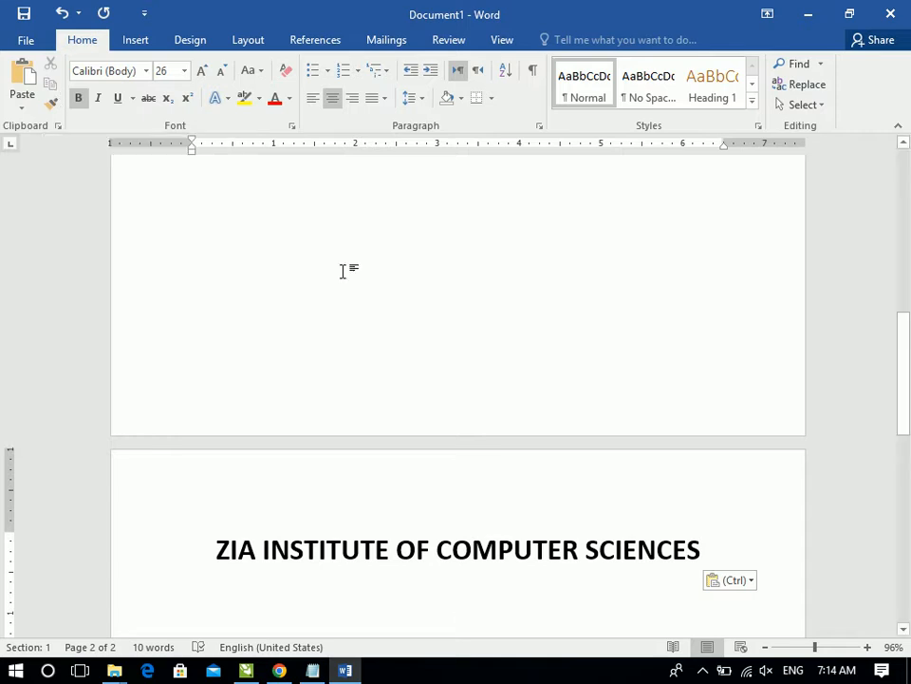
key("ctrl+a")
key("Delete")
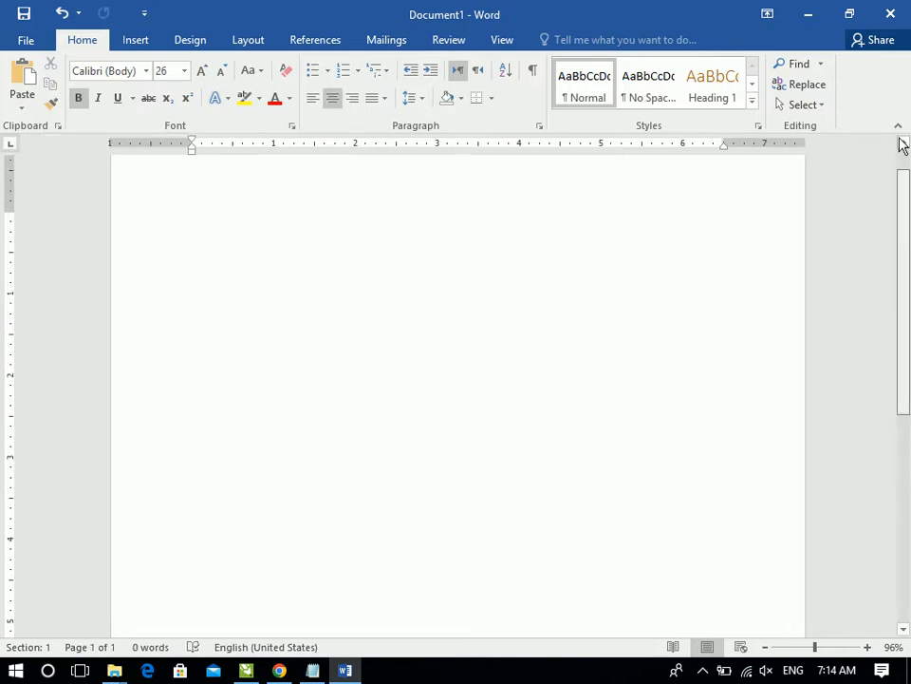
left_click_drag(908, 218, 908, 63)
key("BackSpace")
key("BackSpace")
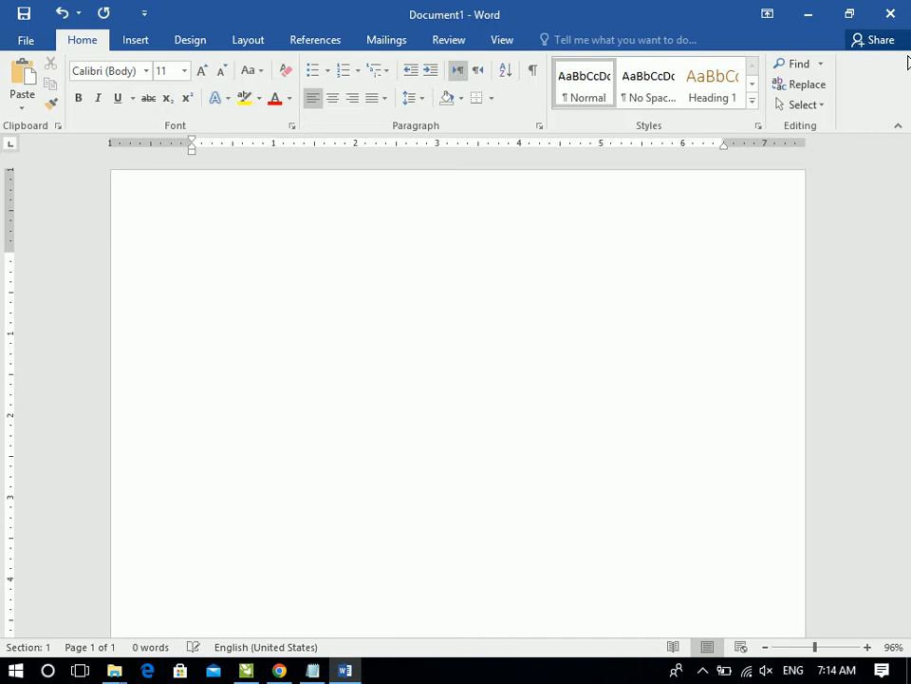
Enter the title "Microsoft Windows" in the empty document and make it bold at 22 pt
type("Microsoft Windows")
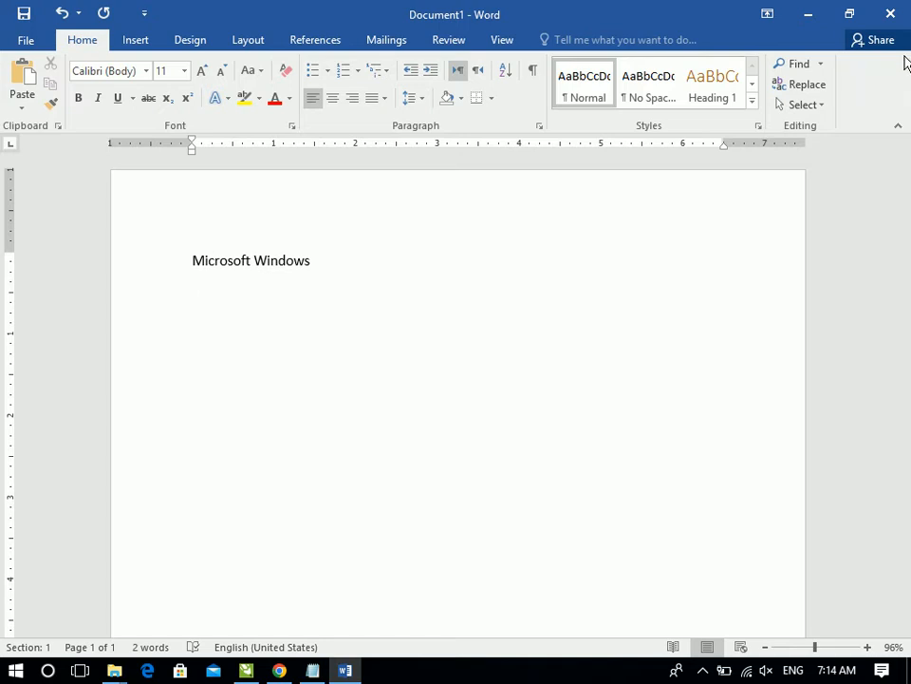
left_click_drag(368, 248, 197, 246)
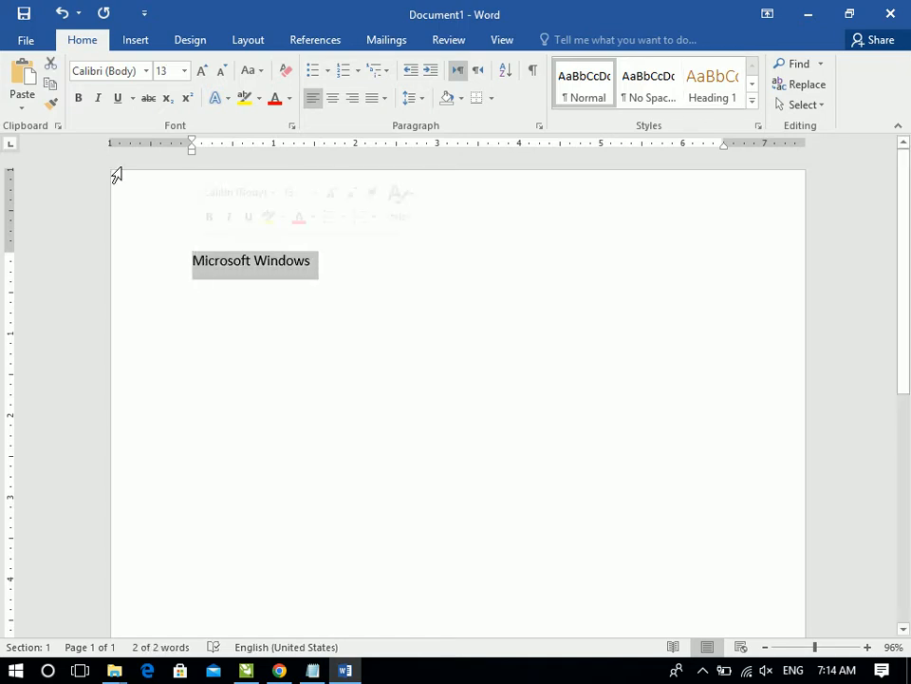
left_click(79, 99)
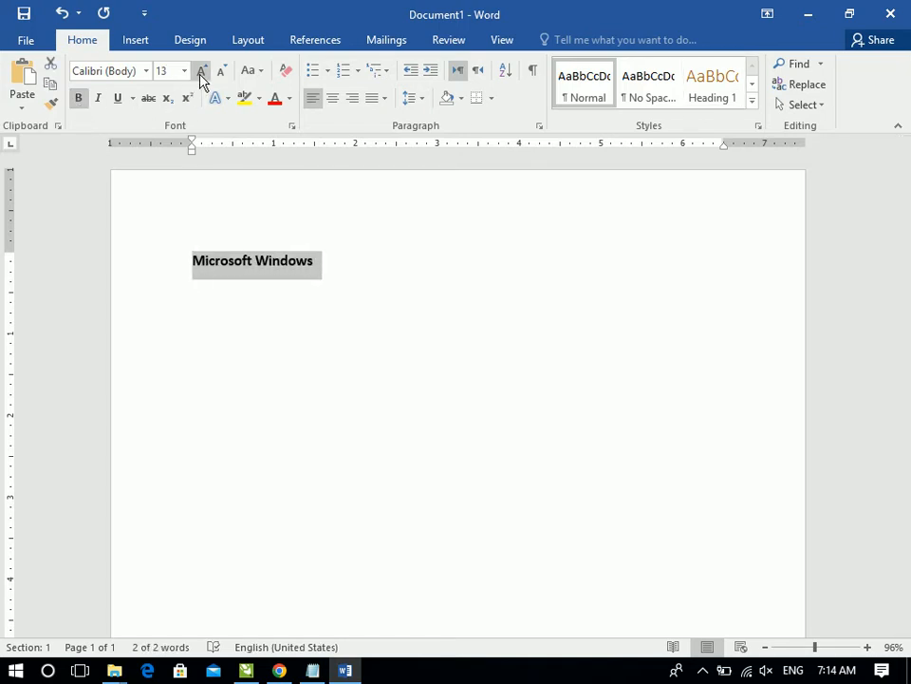
left_click(200, 72)
left_click(200, 72)
left_click(201, 72)
left_click(200, 72)
left_click(200, 72)
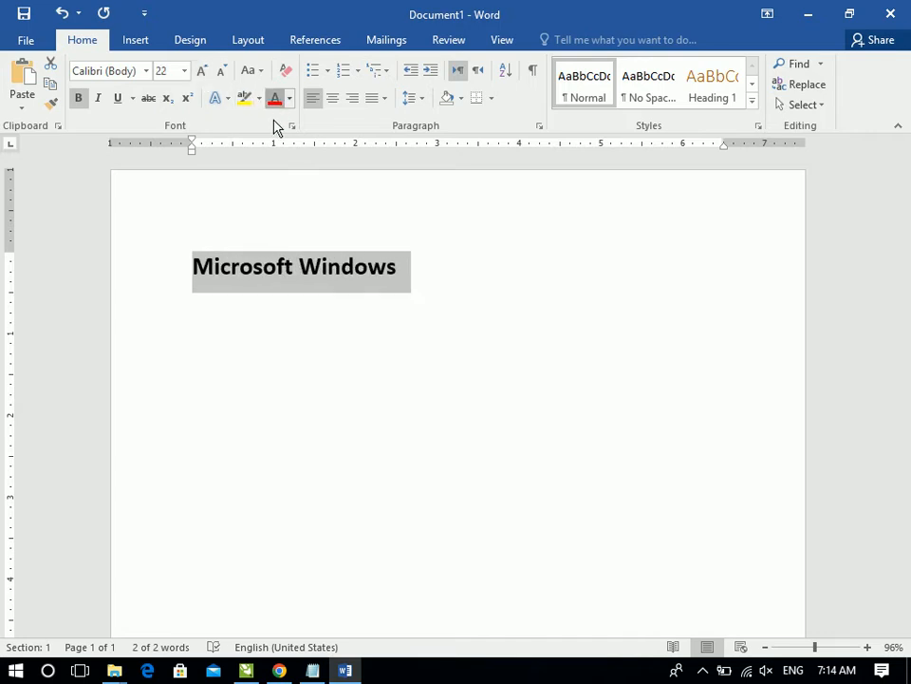
Color the title red and set its font to Times New Roman
left_click(274, 98)
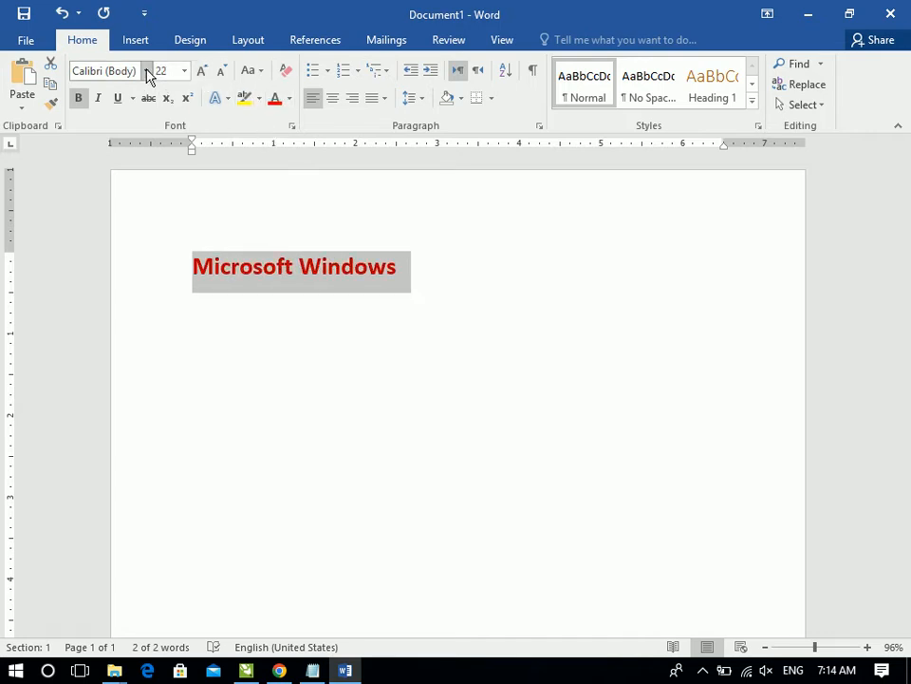
left_click(146, 71)
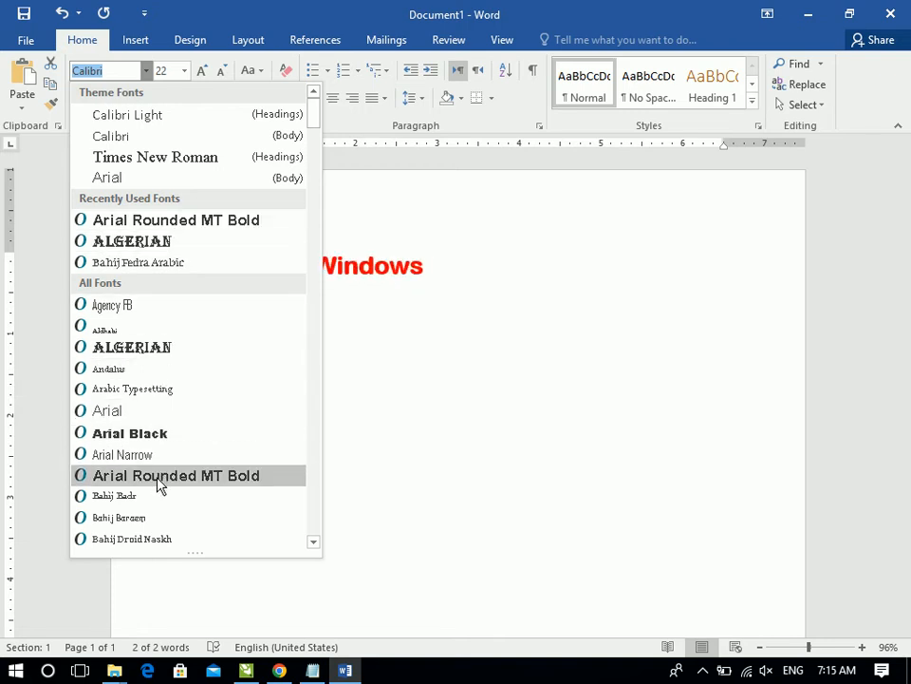
left_click(197, 160)
Generate sample paragraphs with =rand() below the title and justify the whole document
key("Down")
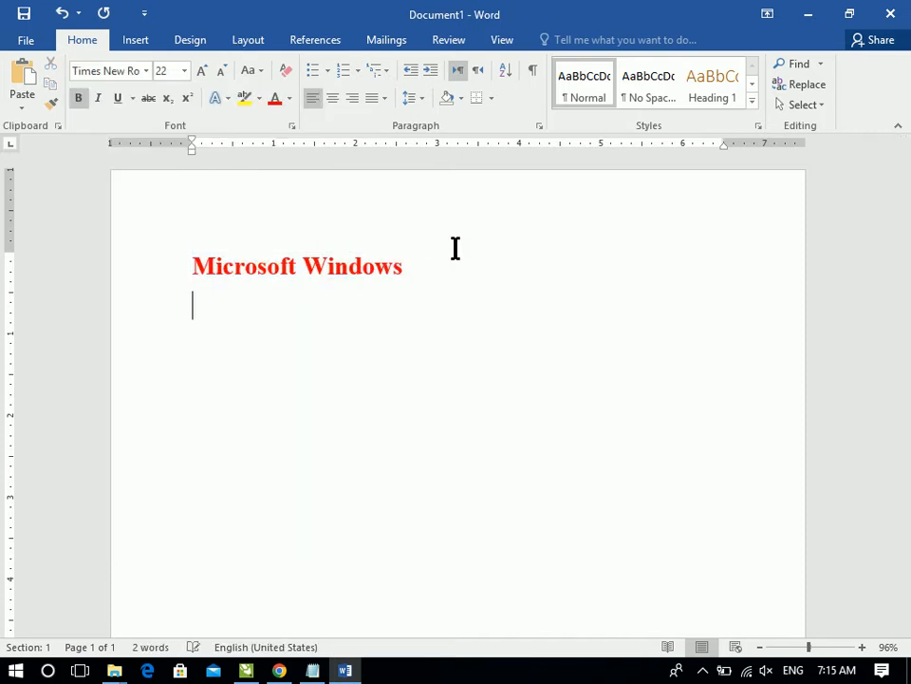
type("=rand()")
key("Return")
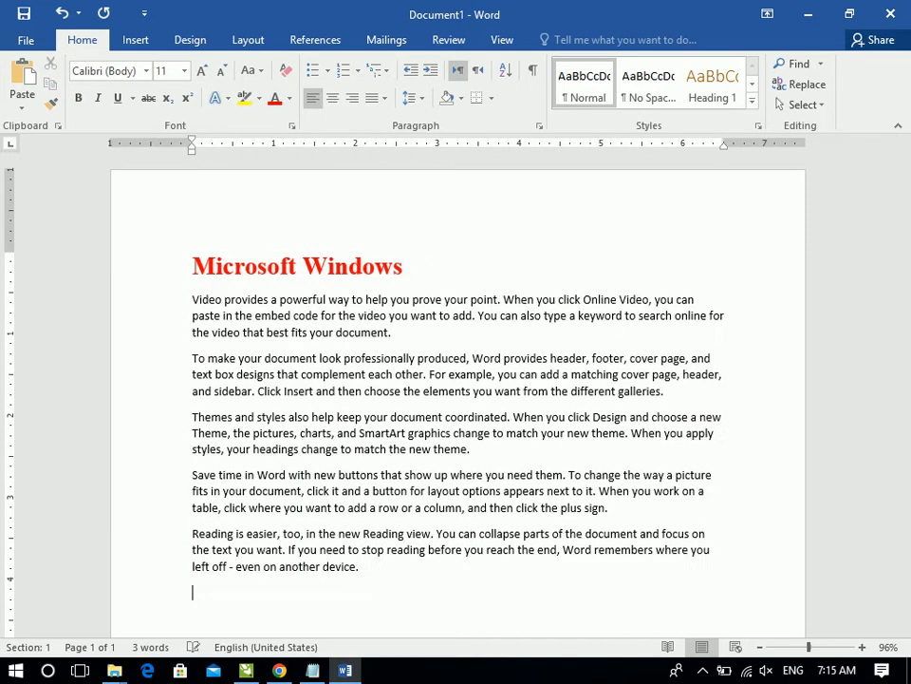
key("ctrl+a")
key("ctrl+j")
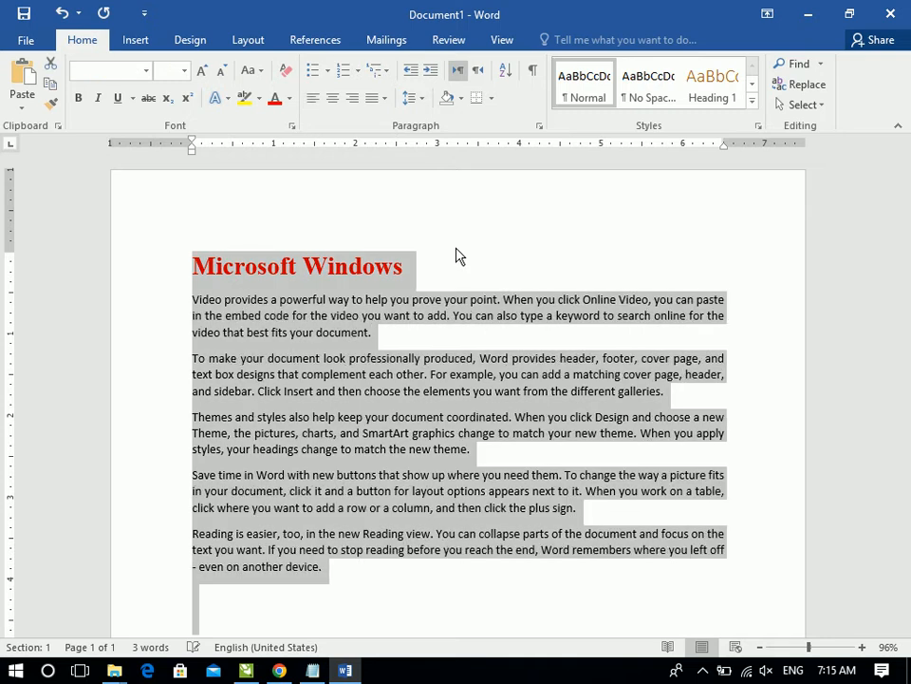
Add the line "Microsoft Word" below the last paragraph and generate sample text under it with =rand()
left_click(354, 450)
left_click_drag(326, 569, 126, 238)
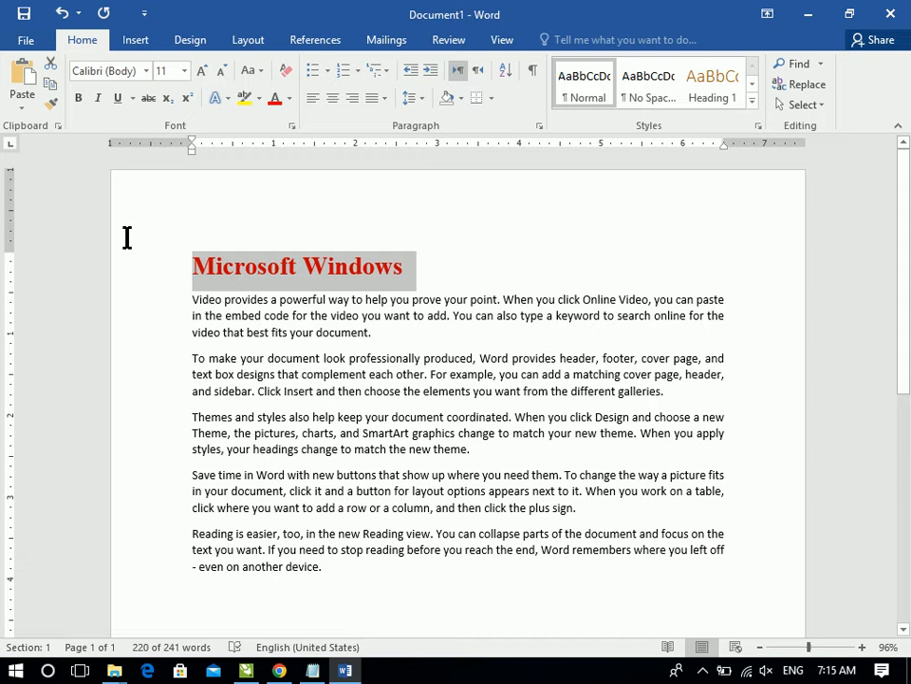
left_click(224, 573)
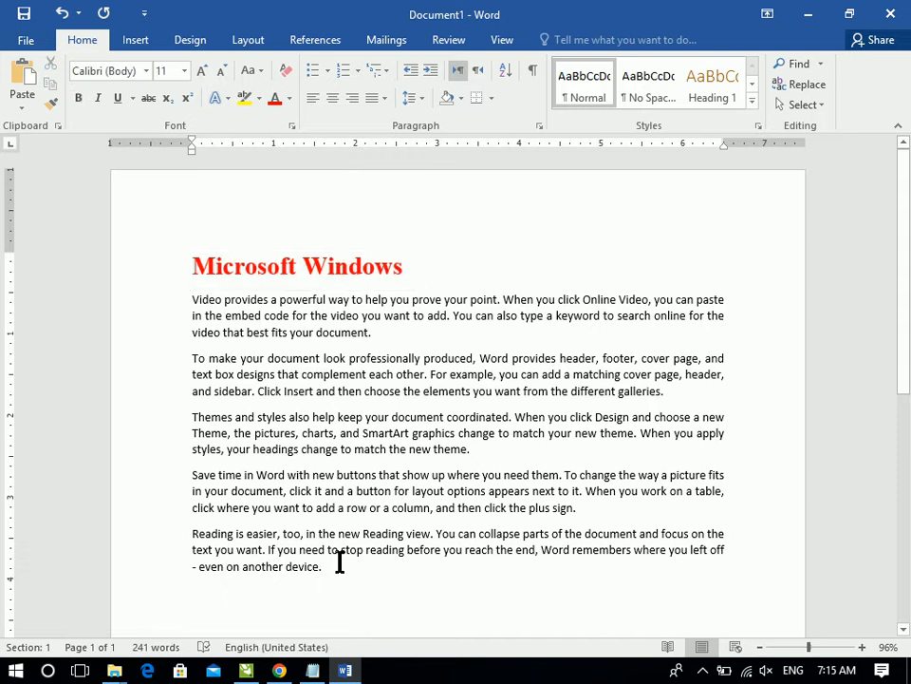
key("Return")
type("Microsoft ")
type("Wo")
type("=rand()")
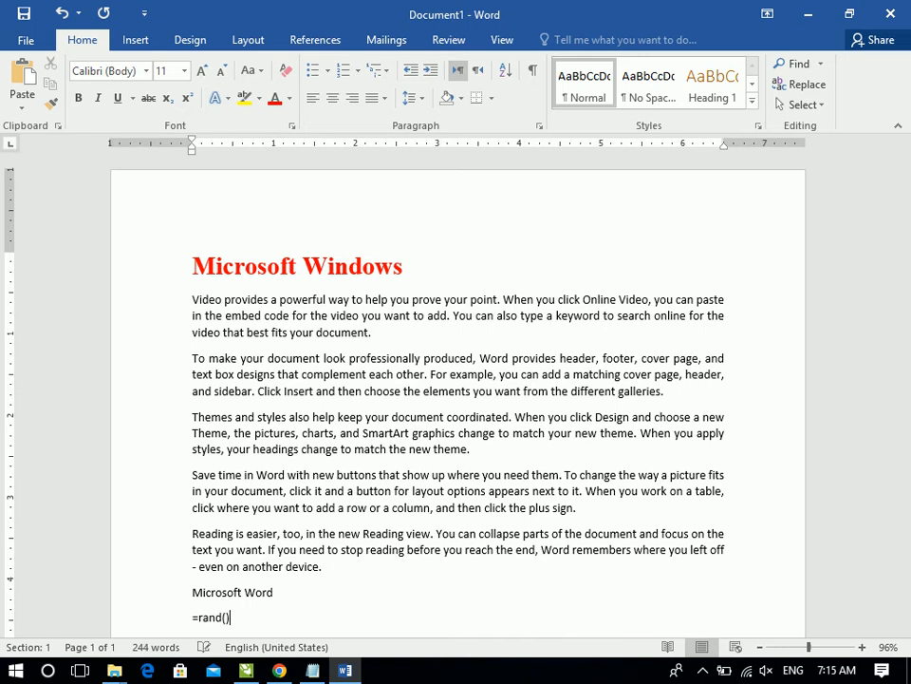
key("Return")
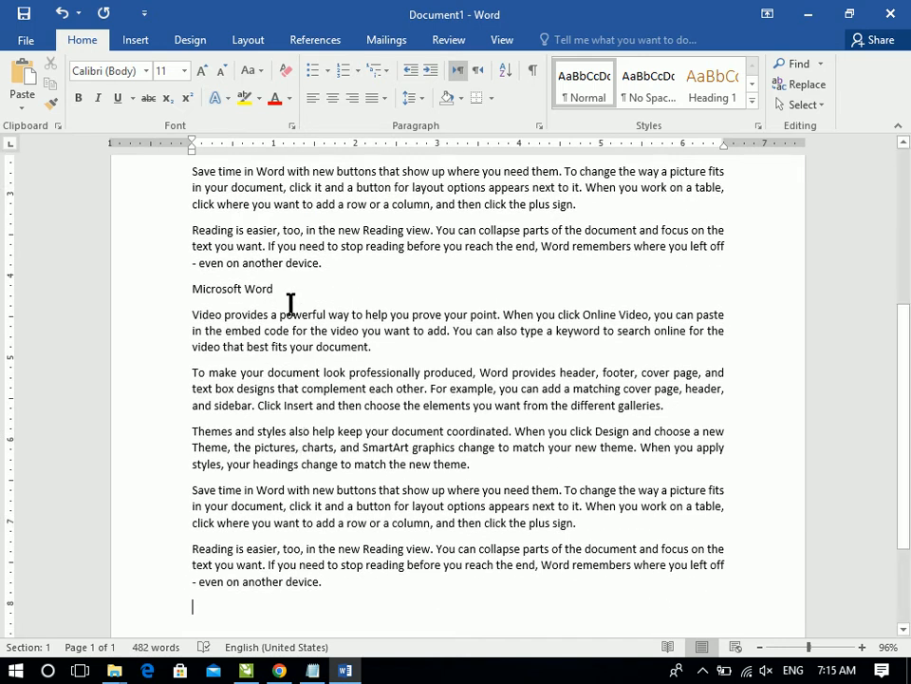
Try formatting the "Microsoft Word" line by hand as bold, 24 pt and red, and undo the changes
left_click(183, 297)
left_click(79, 98)
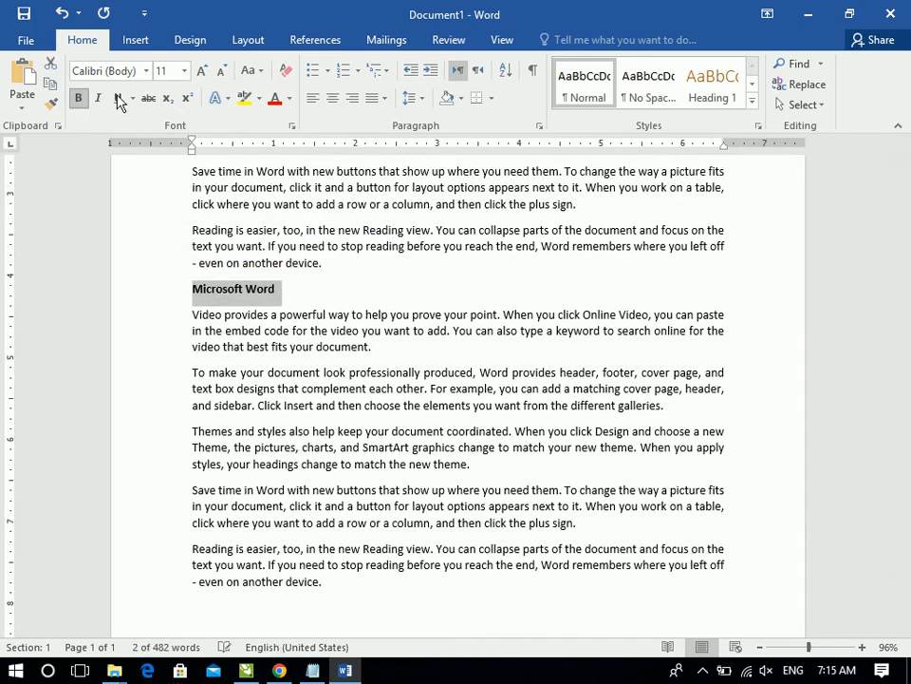
left_click(202, 71)
left_click(201, 71)
left_click(202, 71)
left_click(201, 71)
left_click(201, 71)
left_click(201, 71)
left_click(201, 72)
left_click(275, 101)
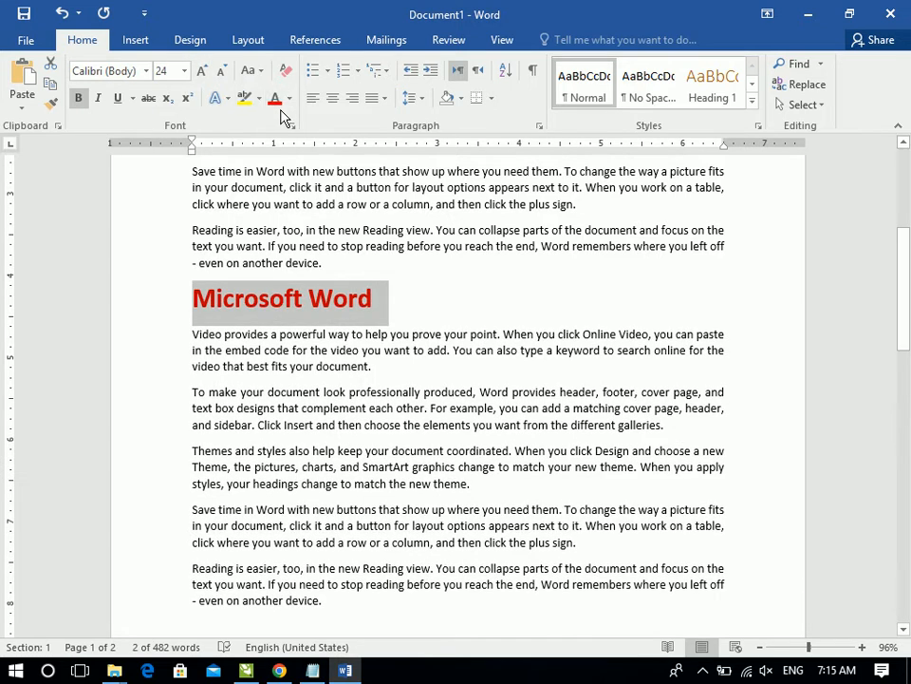
key("ctrl+y")
key("ctrl+y")
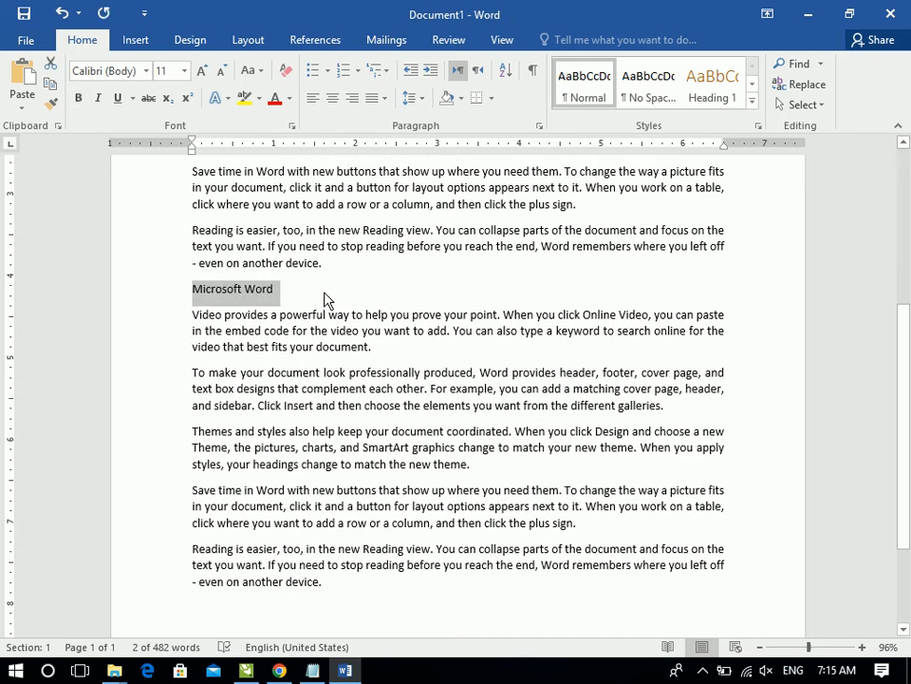
Add the line "Microsoft excel" at the end of the document and generate sample text under it with =rand()
left_click_drag(907, 437, 907, 484)
left_click(347, 525)
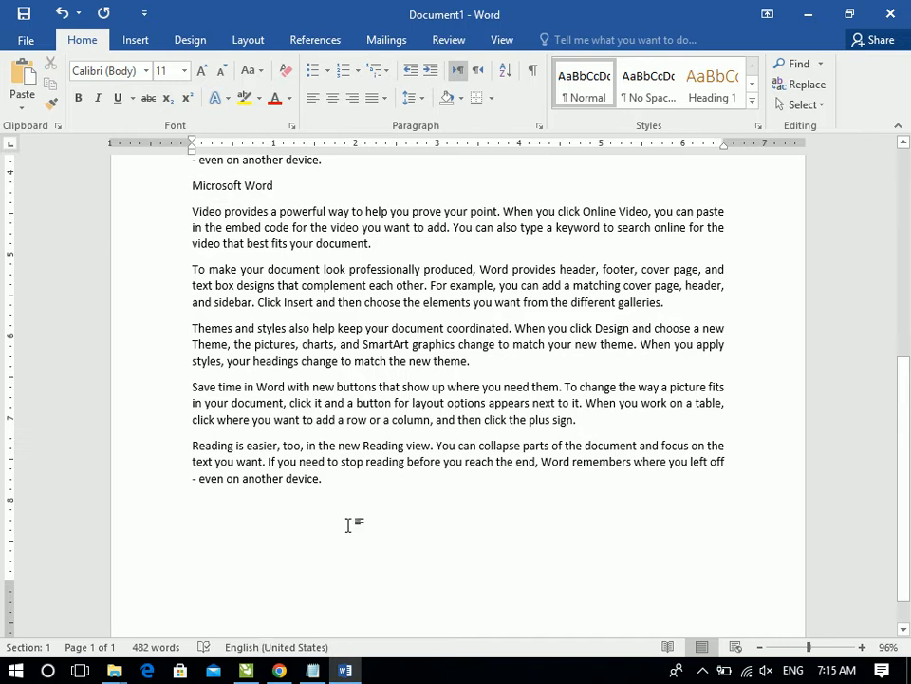
type("Microsoft excel")
key("Return")
type("=rand()")
key("Return")
Add the lines "Microsoft Power Point" and "Microsoft Access", each followed by sample text generated with =rand()
type("Microsof")
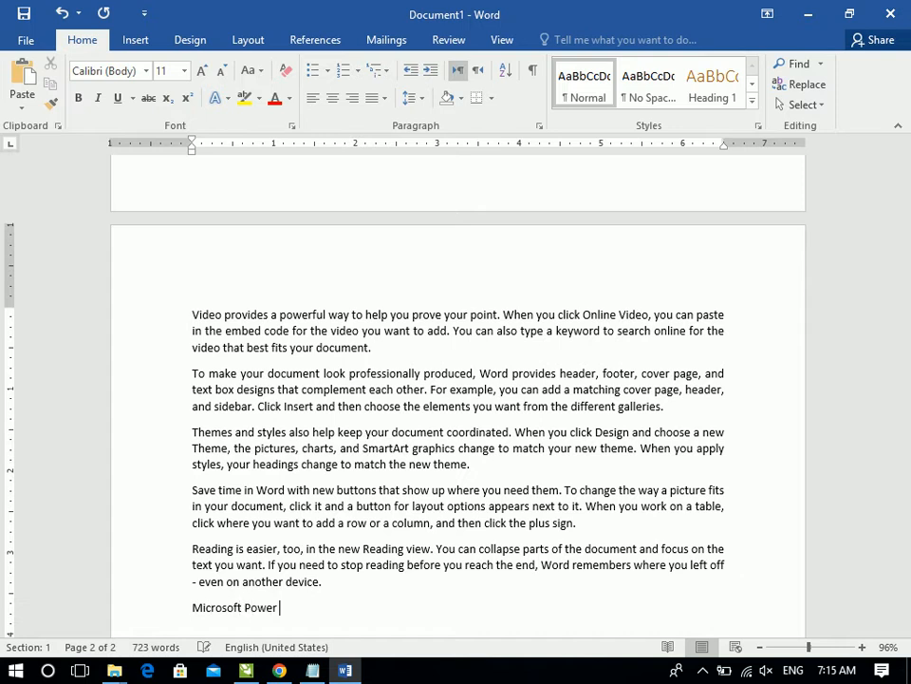
key("BackSpace")
type("rand()")
key("Return")
type("Microsoft Acce=rand()")
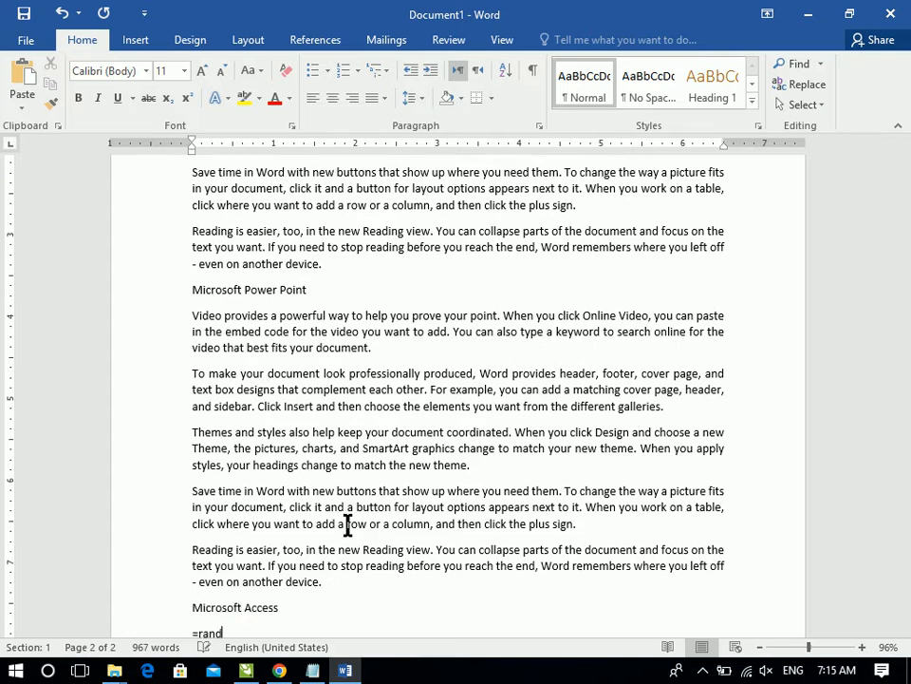
key("Return")
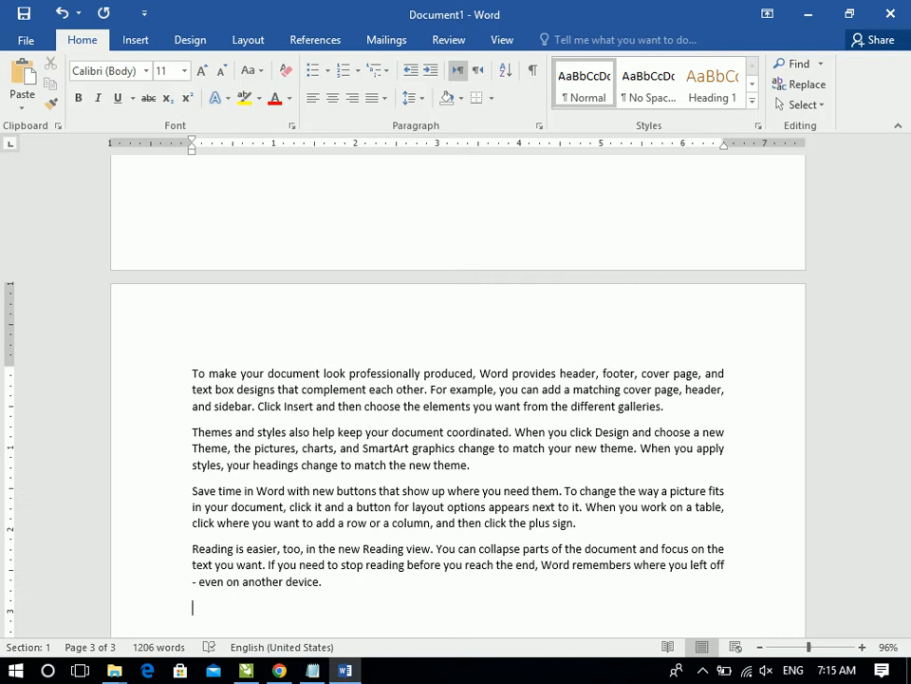
Copy the "Microsoft Windows" title's formatting to the "Microsoft Word" line with Format Painter
left_click_drag(900, 508, 901, 115)
left_click_drag(473, 210, 202, 233)
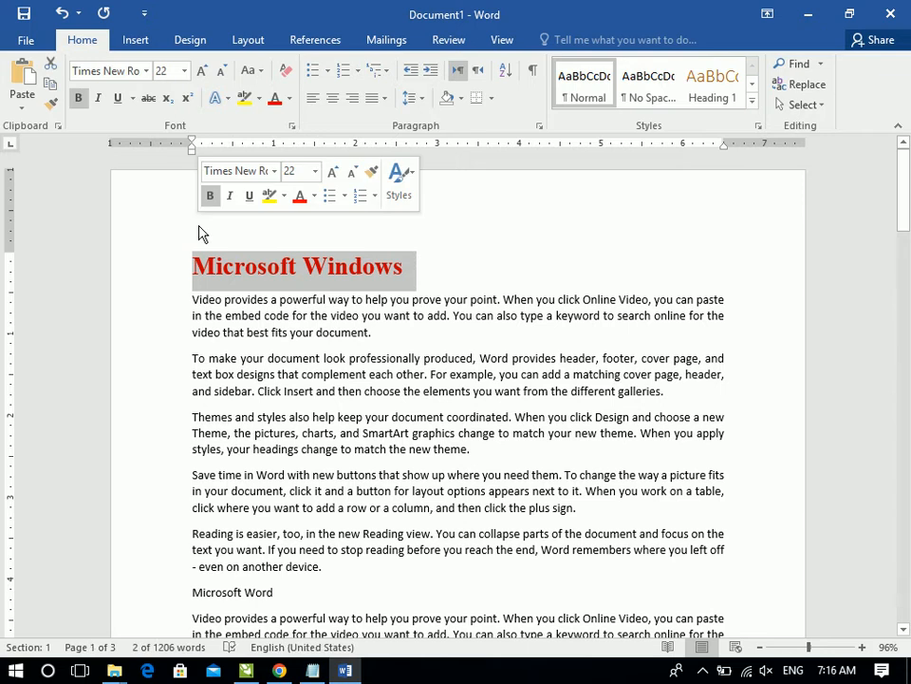
left_click(56, 110)
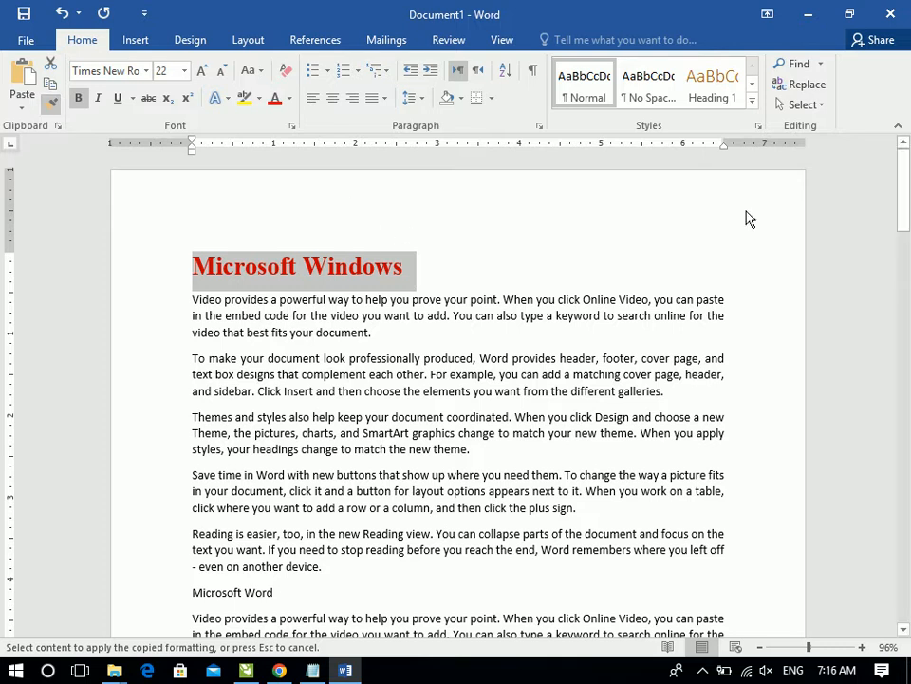
scroll(489, 344, "down", 3)
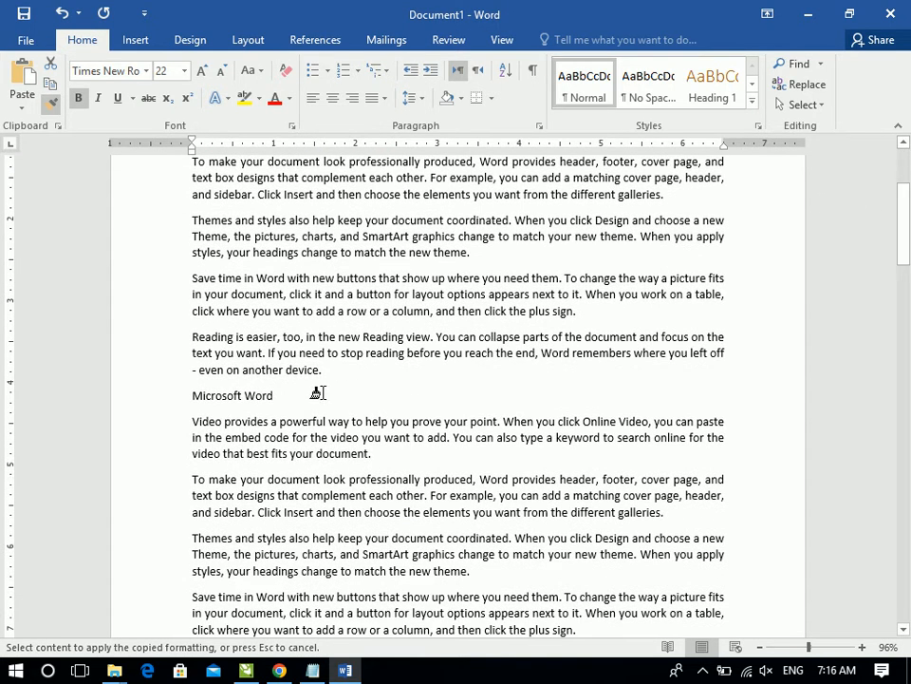
left_click(178, 396)
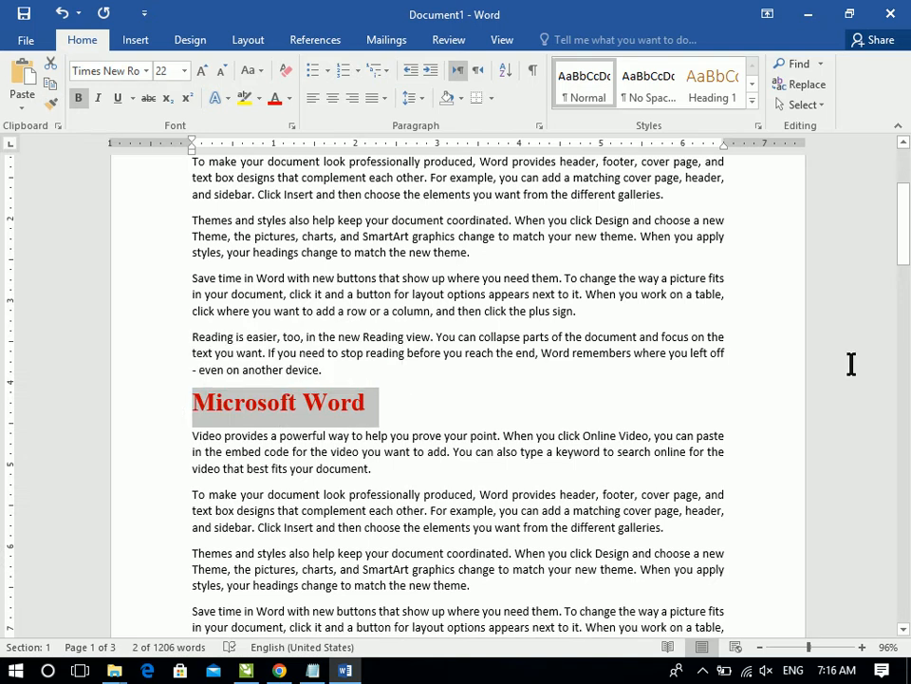
Try copying the "Microsoft Word" heading's formatting to the "Microsoft excel" line with Format Painter, and undo it
left_click_drag(903, 236, 908, 297)
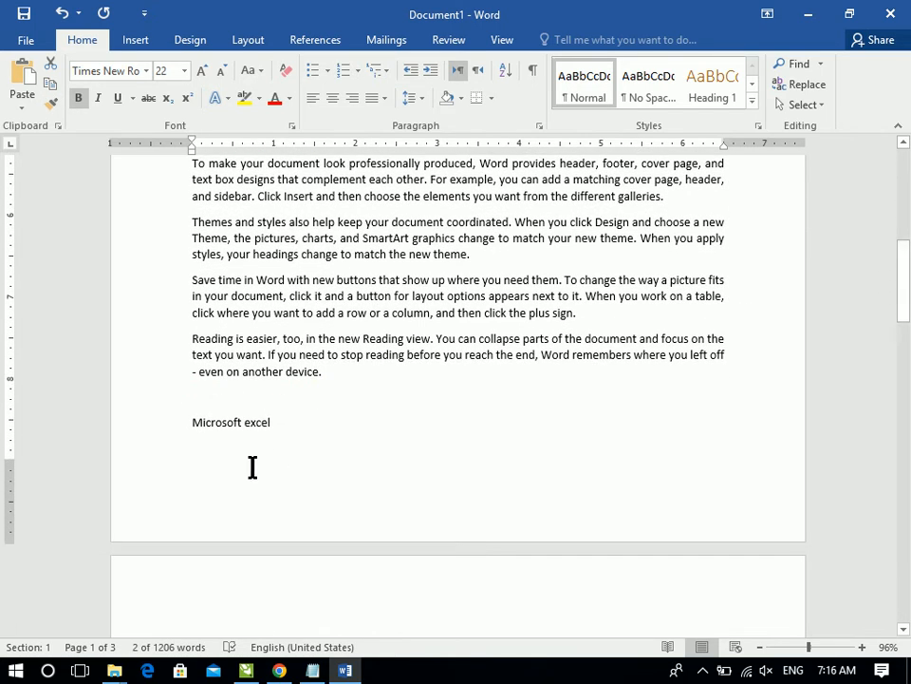
left_click(54, 111)
left_click(118, 422)
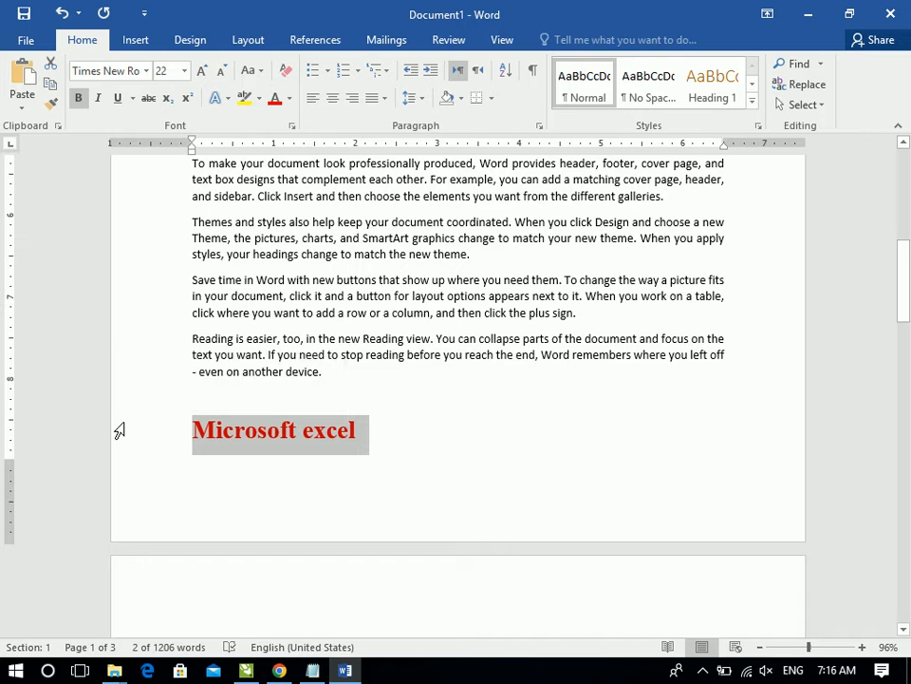
key("ctrl+z")
Insert a page break before the "Microsoft excel" line
left_click(190, 421)
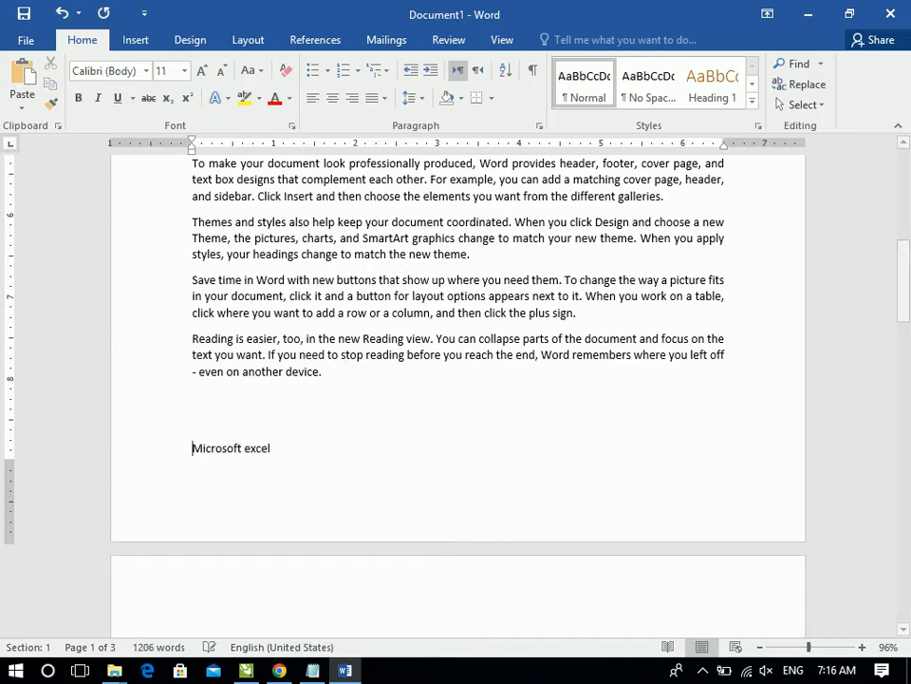
key("ctrl+Return")
Lock Format Painter on the "Microsoft Windows" title's formatting and apply it to the "Microsoft excel" line
scroll(797, 332, "up", 12)
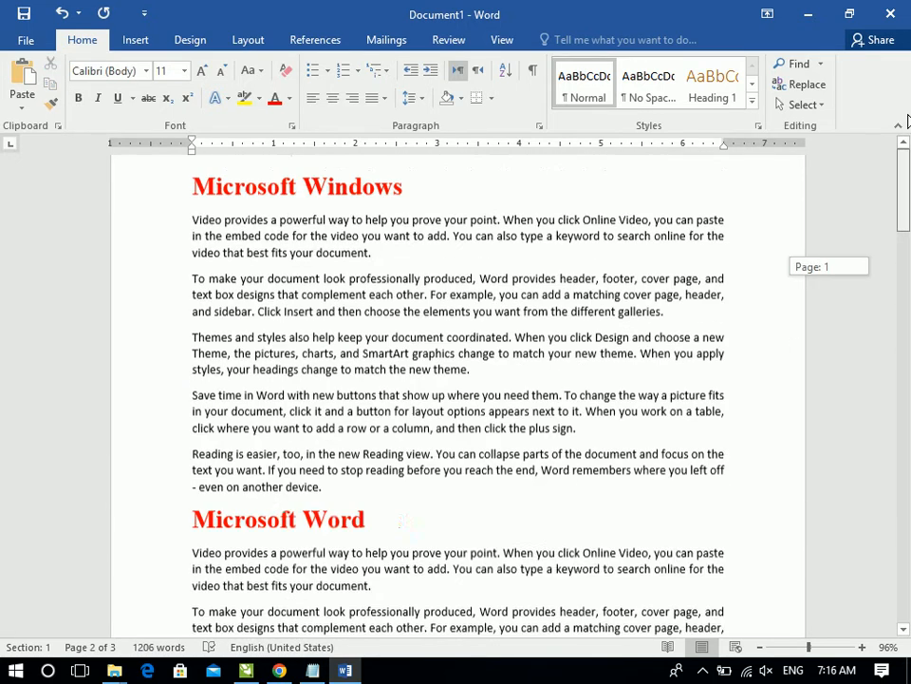
left_click_drag(472, 255, 83, 224)
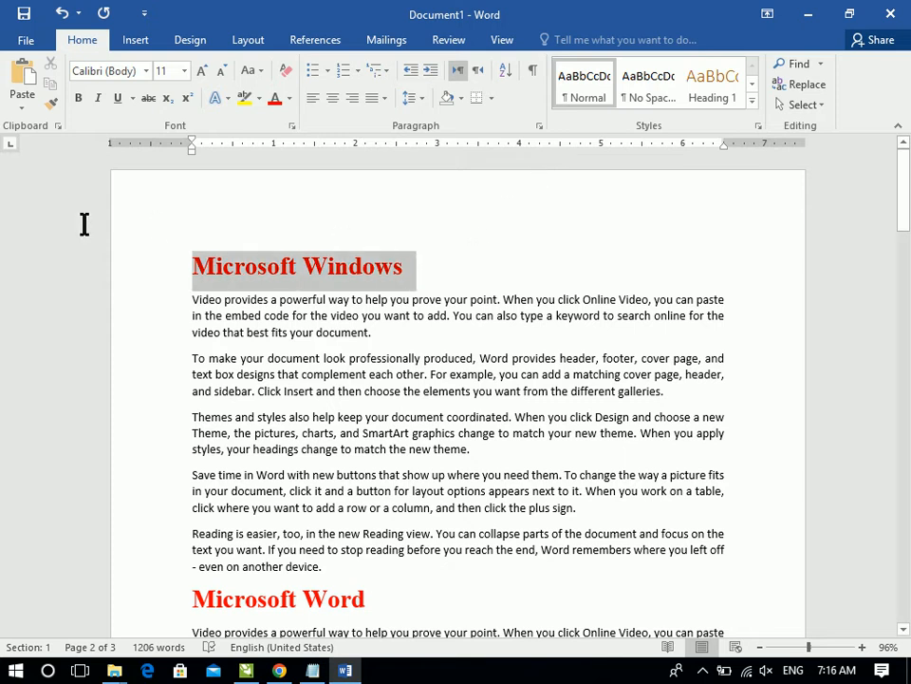
left_click(54, 109)
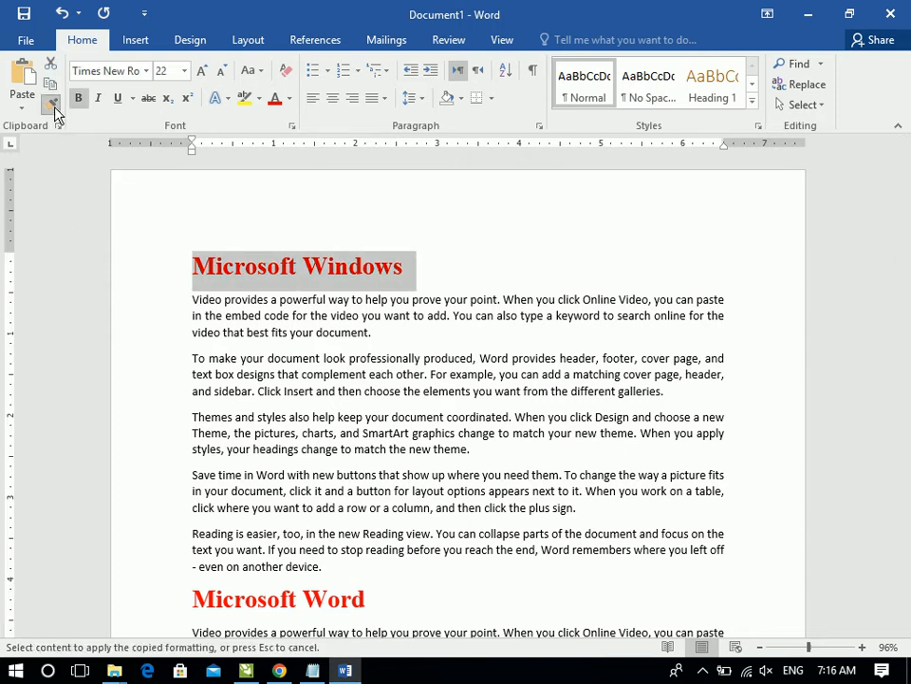
left_click_drag(909, 205, 910, 323)
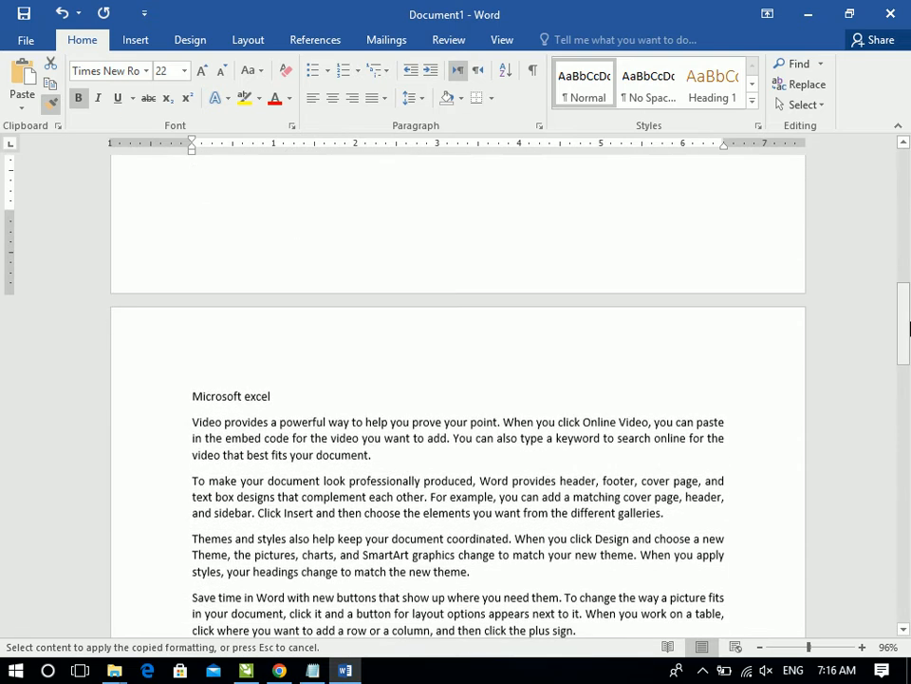
left_click_drag(295, 401, 194, 398)
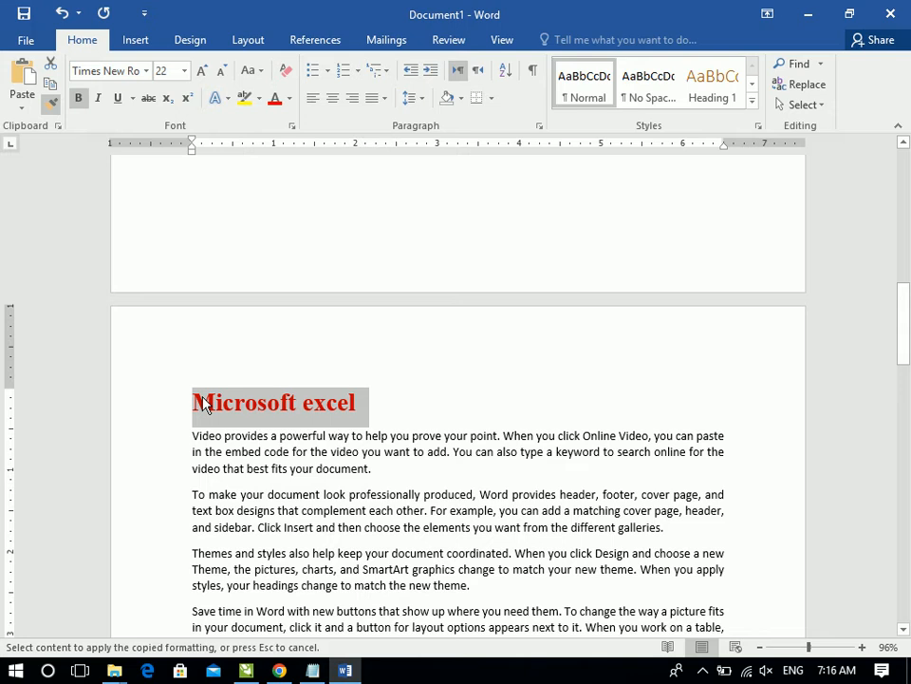
Apply the same copied formatting to the "Microsoft Power Point" and "Microsoft Access" lines and return to the document's start
left_click_drag(903, 325, 904, 399)
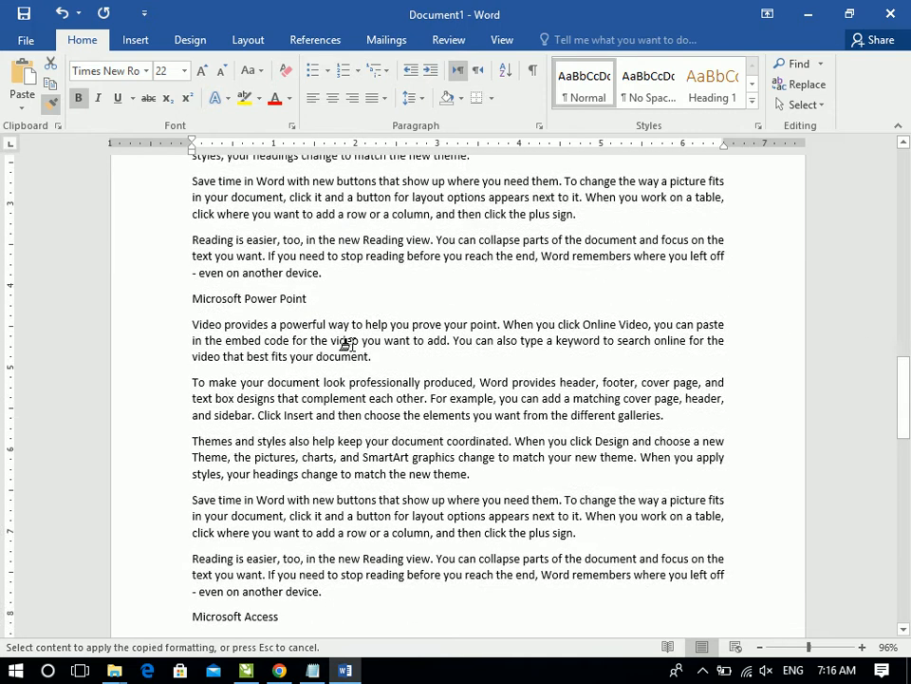
left_click_drag(318, 299, 173, 300)
mouse_move(280, 631)
left_mouse_down()
mouse_move(146, 631)
mouse_move(149, 581)
left_mouse_up()
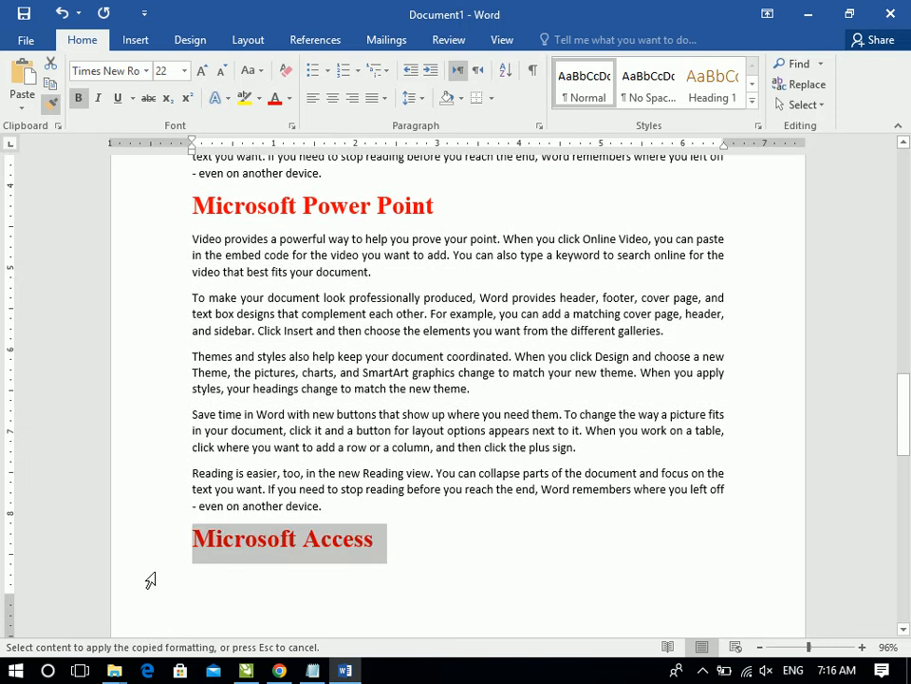
mouse_move(904, 420)
left_mouse_down()
mouse_move(905, 483)
mouse_move(903, 373)
mouse_move(867, 151)
left_mouse_up()
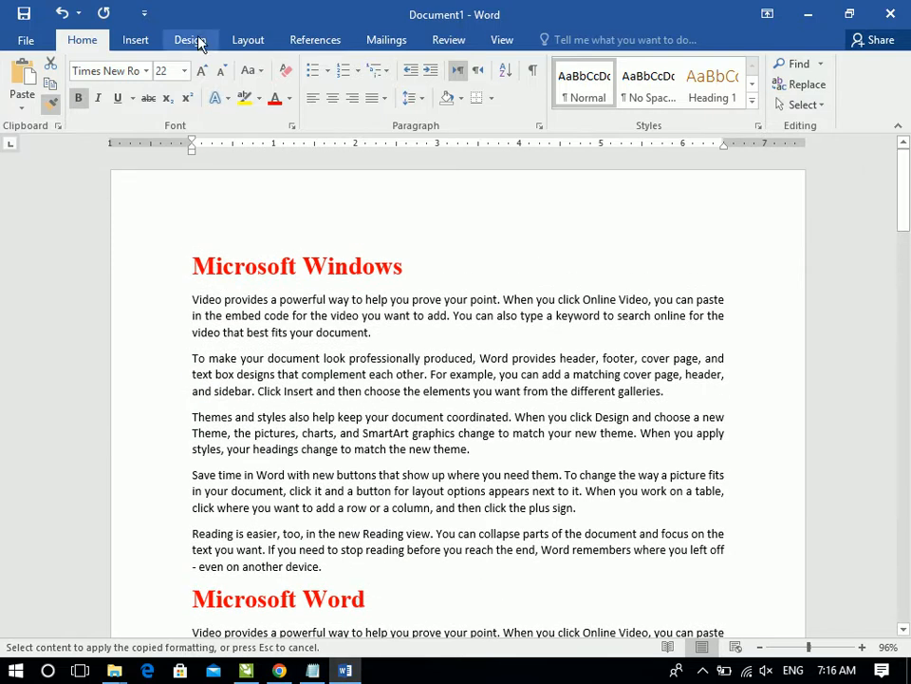
Turn off Format Painter and undo the copied formatting on the "Microsoft Word", "Microsoft excel", "Microsoft Power Point" and "Microsoft Access" lines
left_click(52, 106)
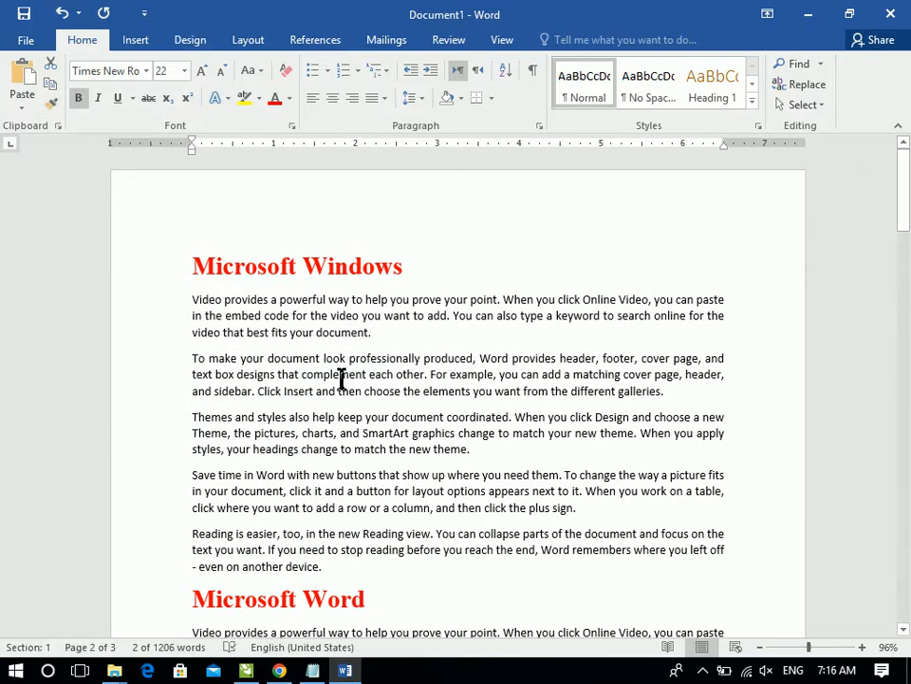
left_click_drag(342, 378, 245, 358)
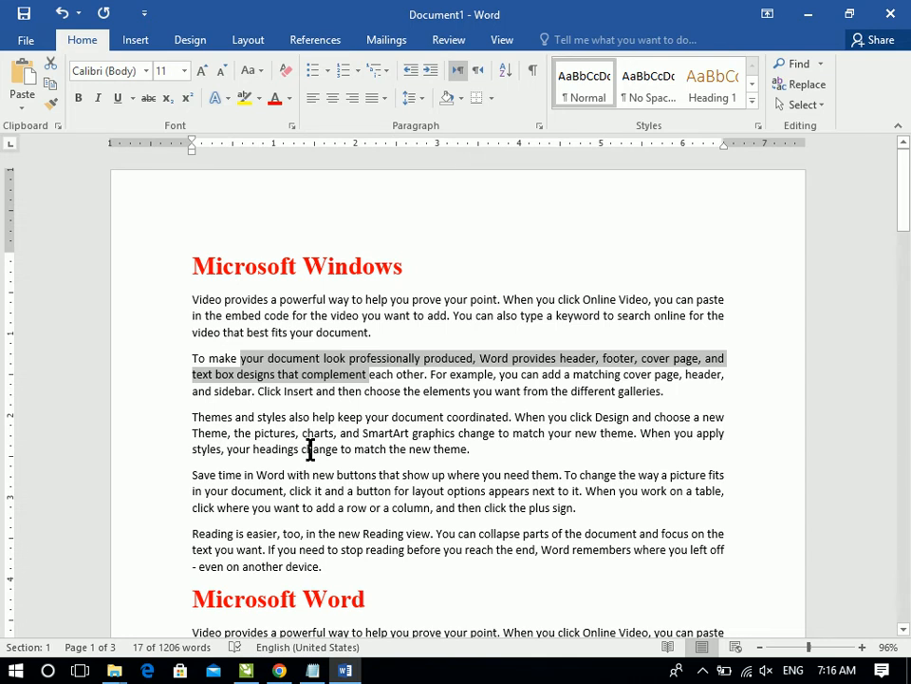
key("ctrl+z")
key("ctrl+z")
key("ctrl+z")
key("ctrl+z")
key("ctrl+z")
key("ctrl+z")
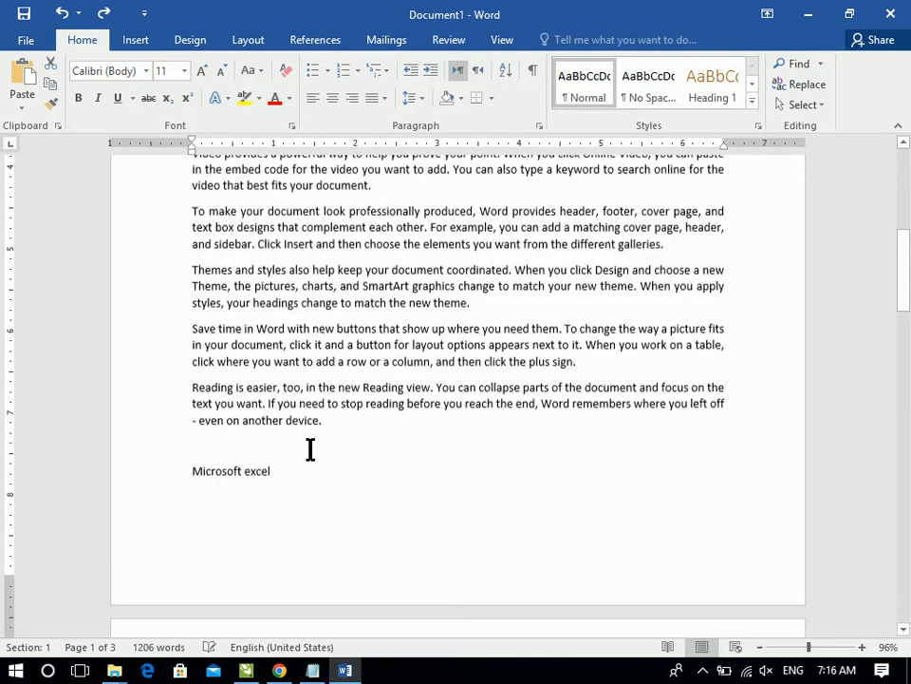
key("ctrl+z")
key("ctrl+z")
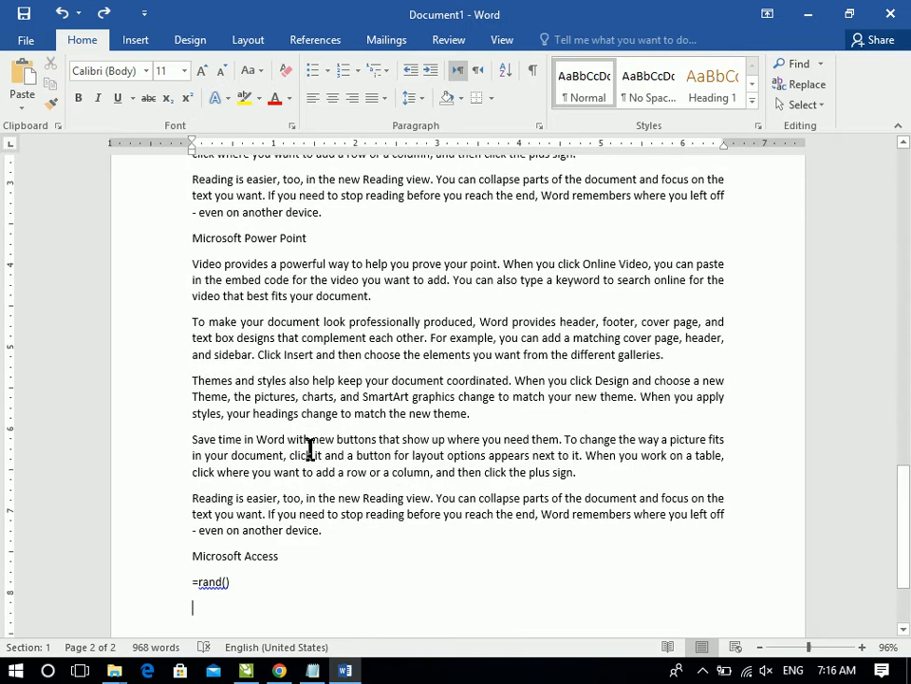
key("ctrl+y")
Copy only the formatting of the "Microsoft Windows" heading at the document's start and apply it to the "Microsoft Word" line
left_click_drag(907, 491, 889, 104)
triple_click(213, 267)
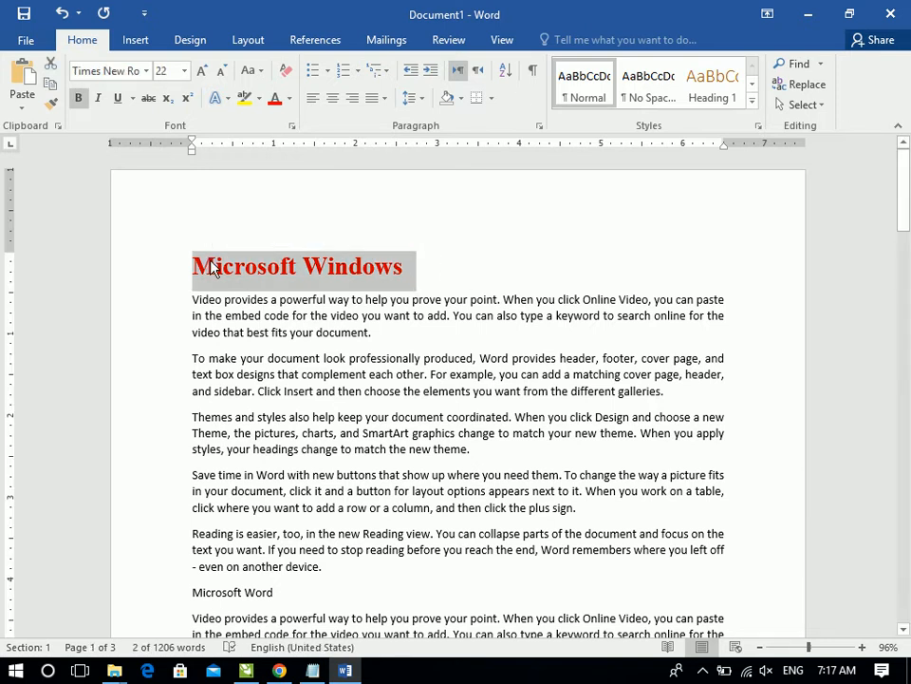
key("ctrl+d")
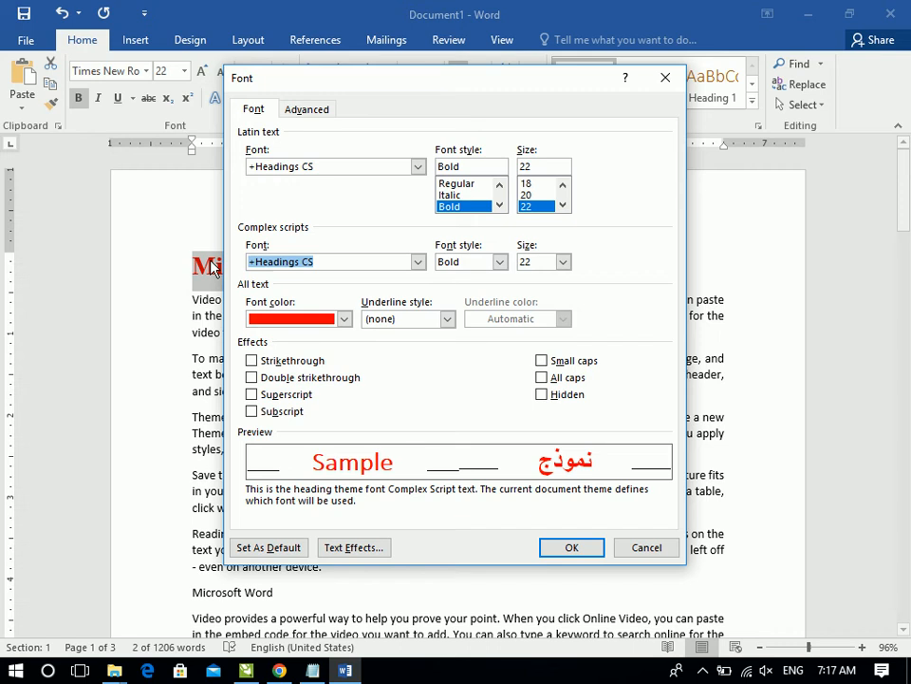
left_click(640, 543)
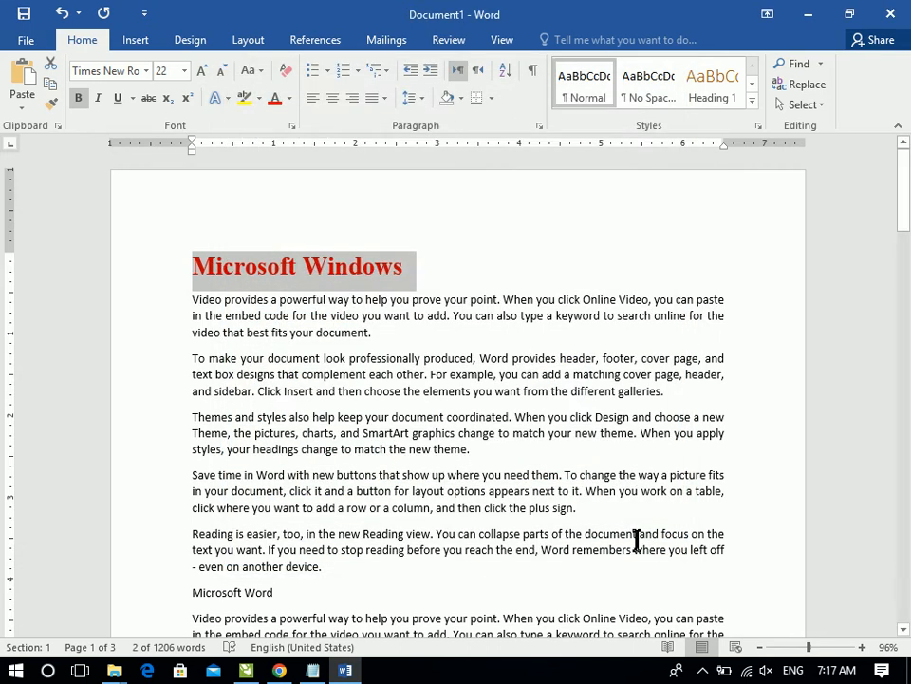
triple_click(204, 597)
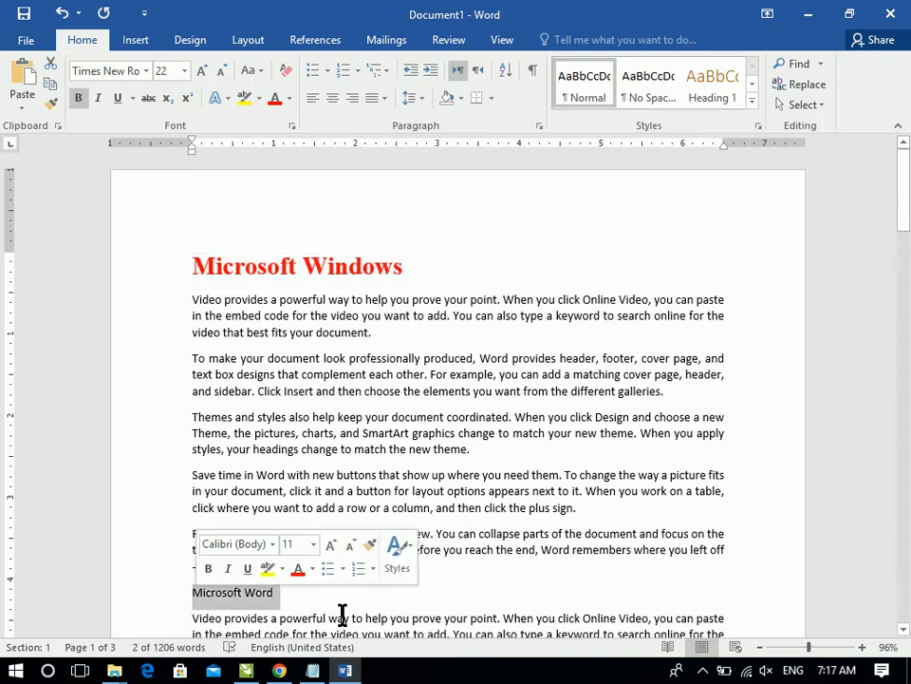
key("F4")
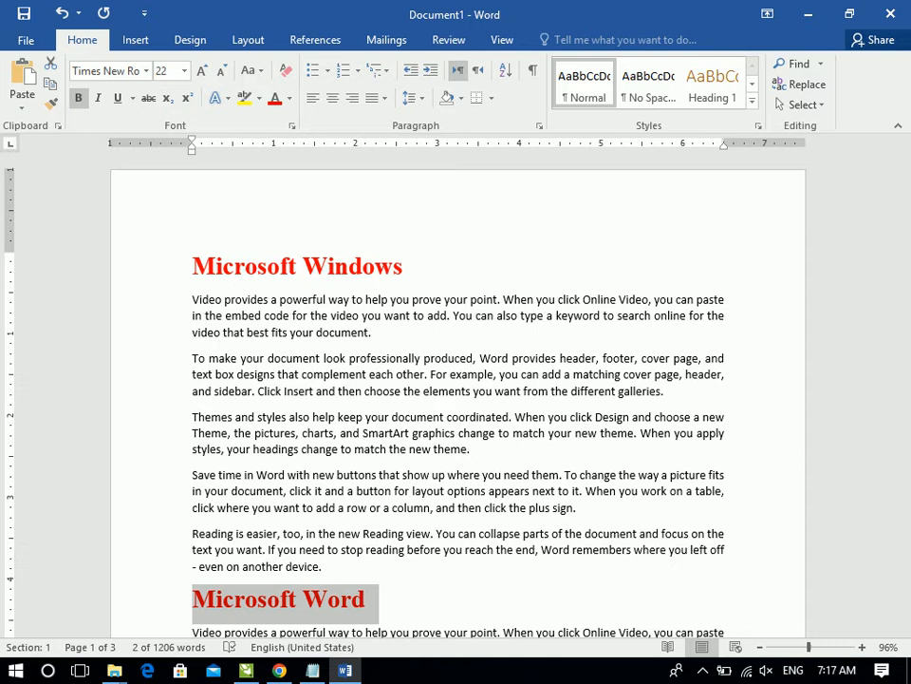
Switch to Notepad and add the line "CTRL + Shift + C --> Copy" to the shortcut list
left_click(313, 671)
type("C")
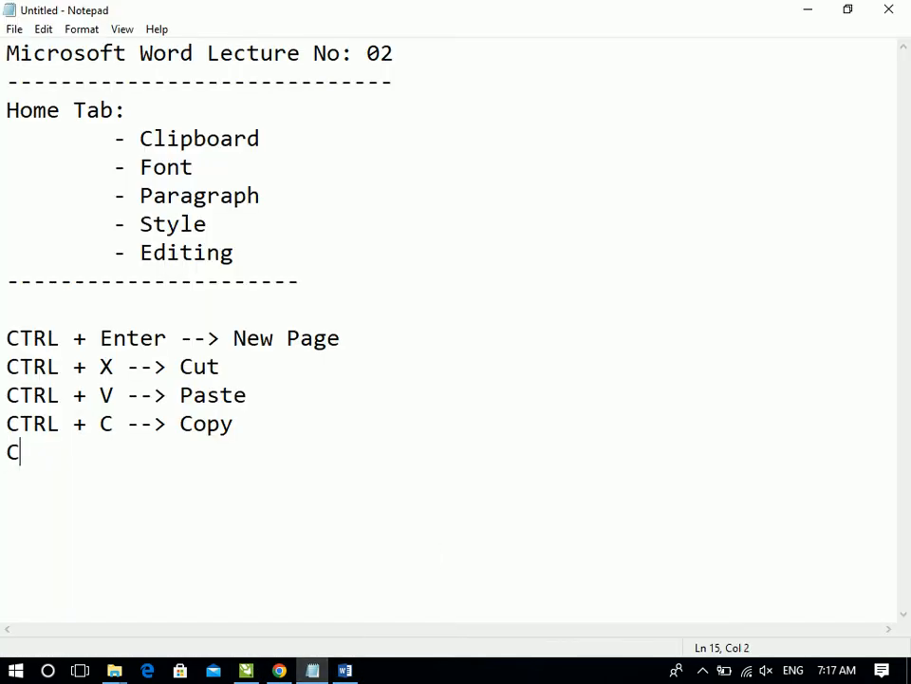
type("TRL + Shift ")
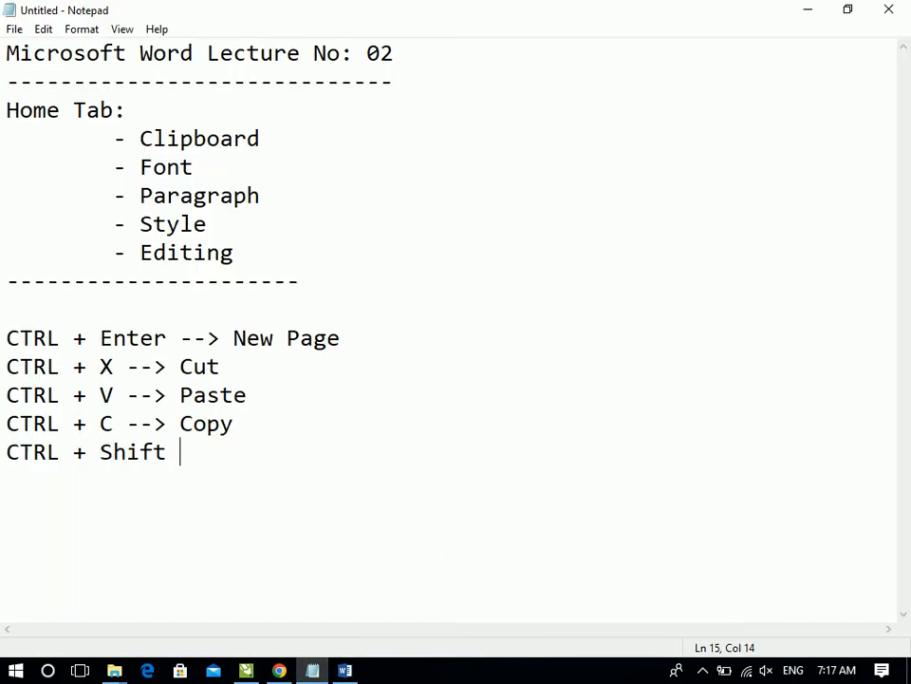
type("+ C --> C")
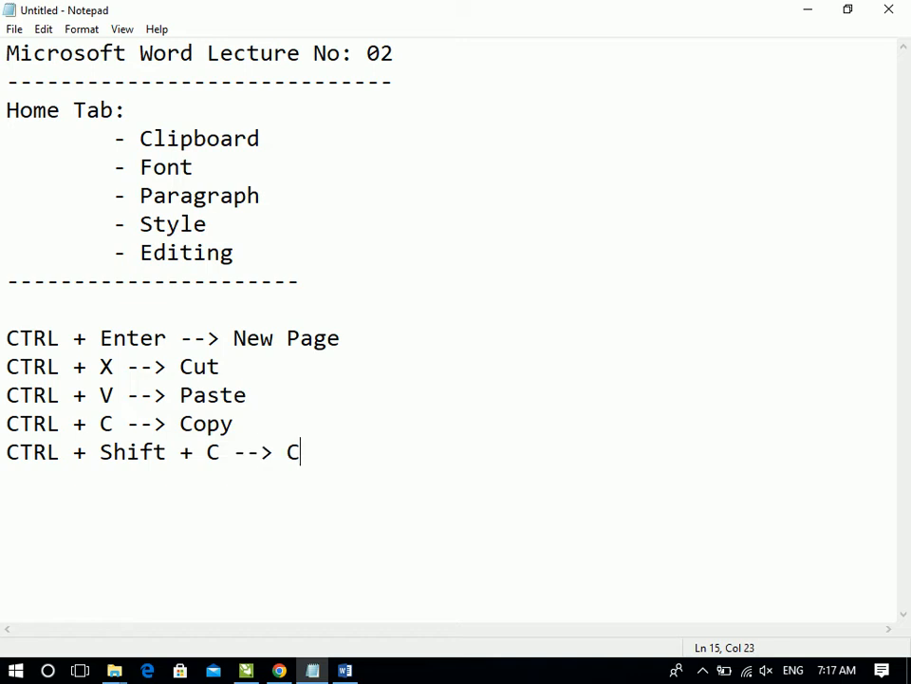
type("opy")
key("Return")
Add the line "CTRL + Shift + v --> Paste" at the end of the shortcut list
type("CTRL _")
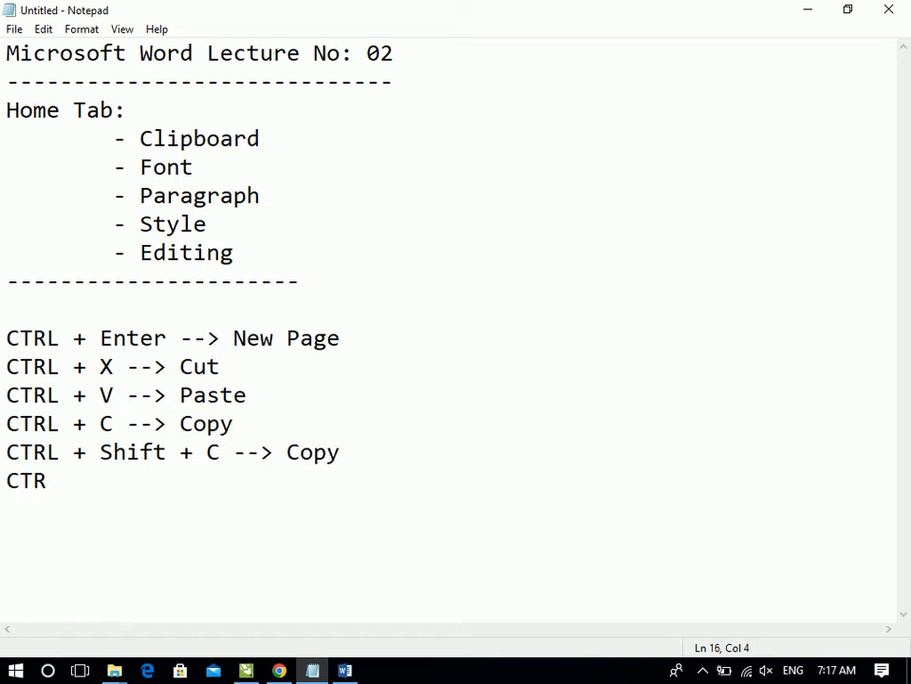
key("BackSpace")
key("BackSpace")
type("+ Shift + v -")
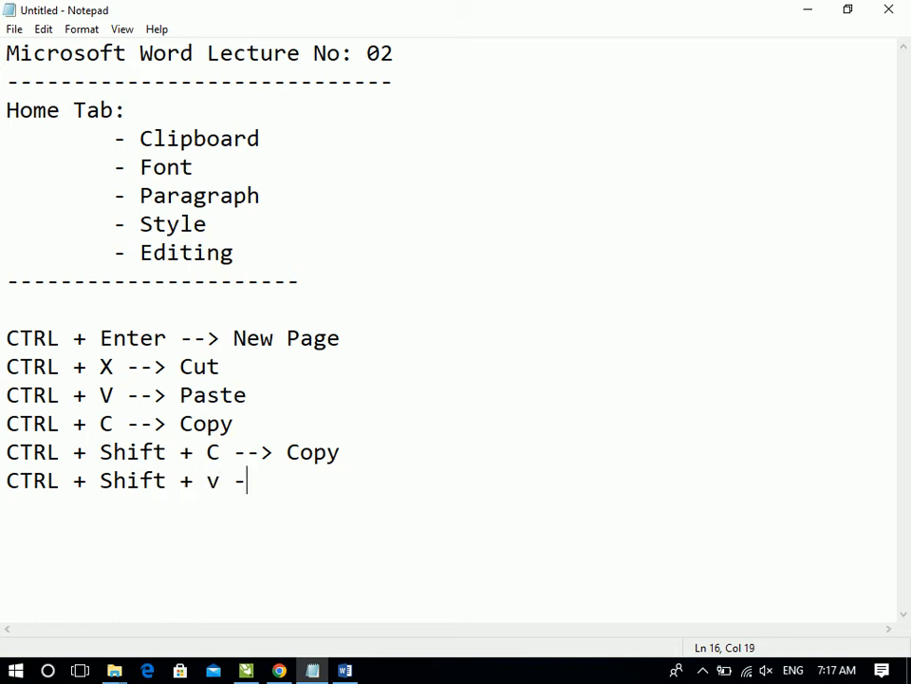
type("-> Paste")
key("Return")
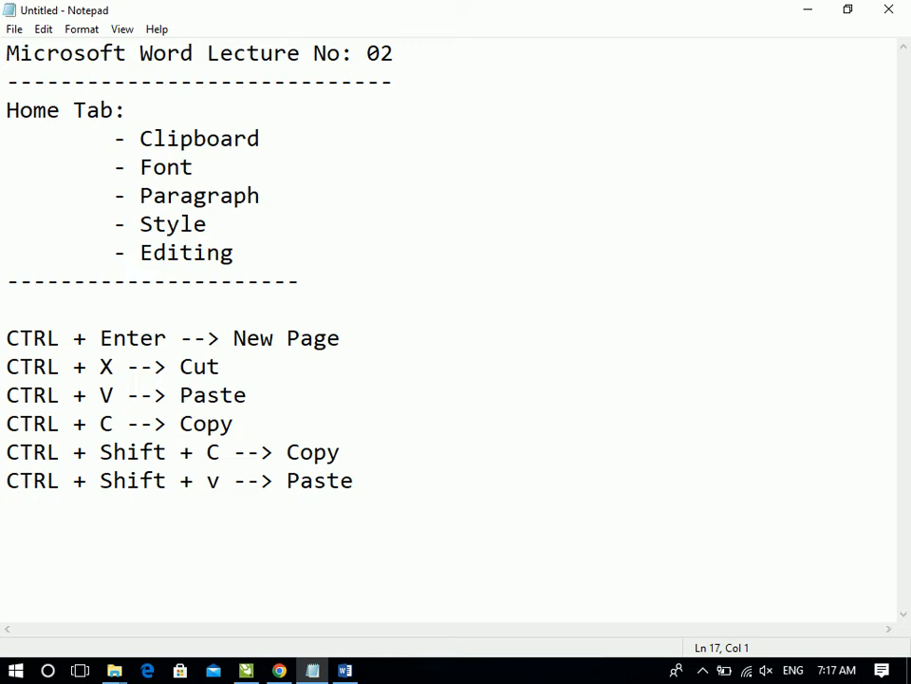
Switch back to Word and compare the formatting of the "Microsoft Windows" and "Microsoft Word" headings
left_click(348, 671)
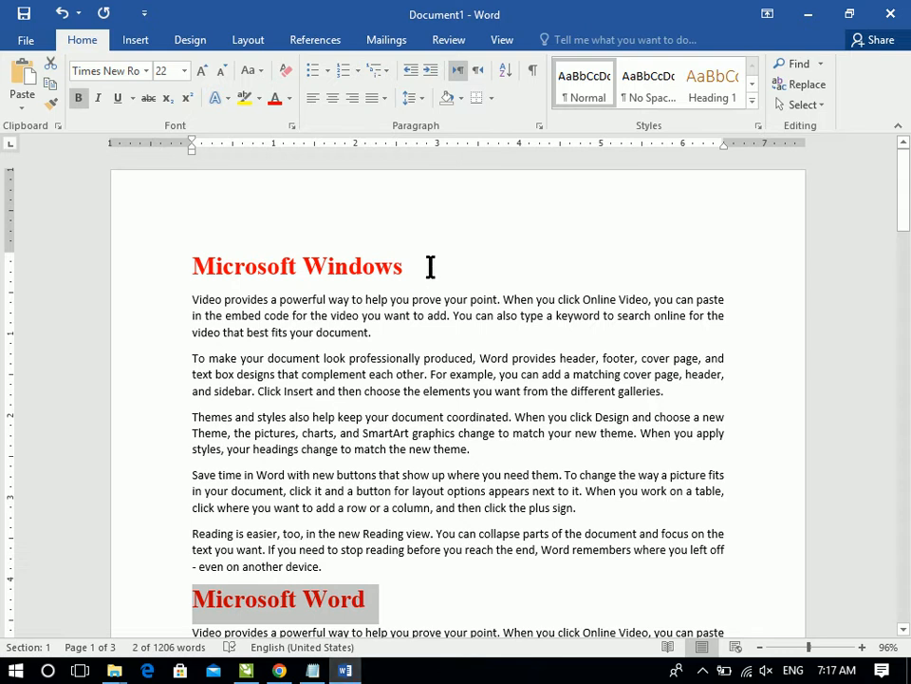
left_click_drag(429, 264, 162, 265)
left_click(145, 608)
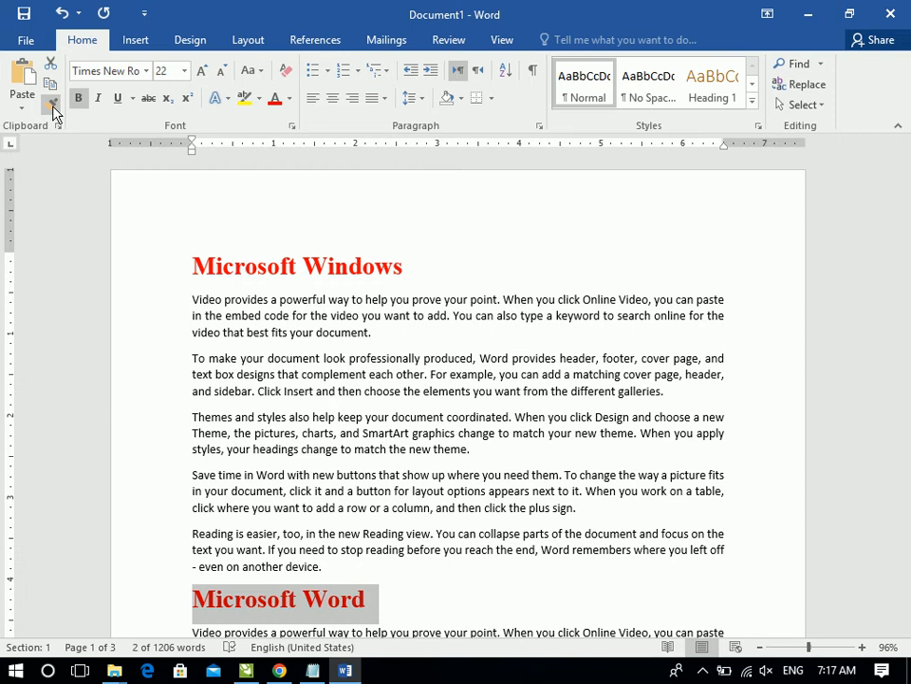
left_click(401, 323)
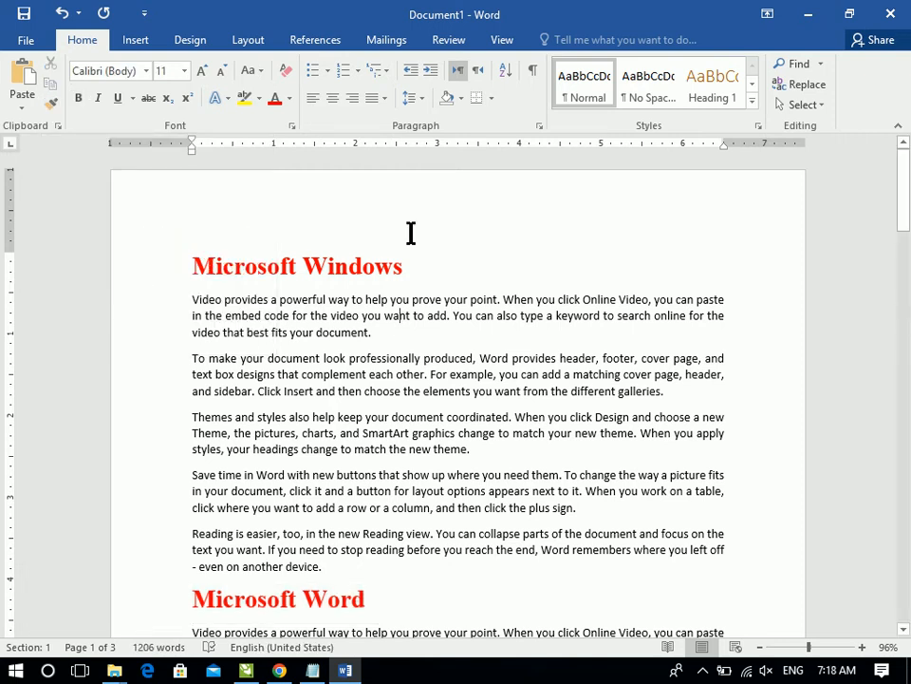
Create a new blank document and bring it to the front of the open Word windows
double_click(468, 20)
double_click(476, 8)
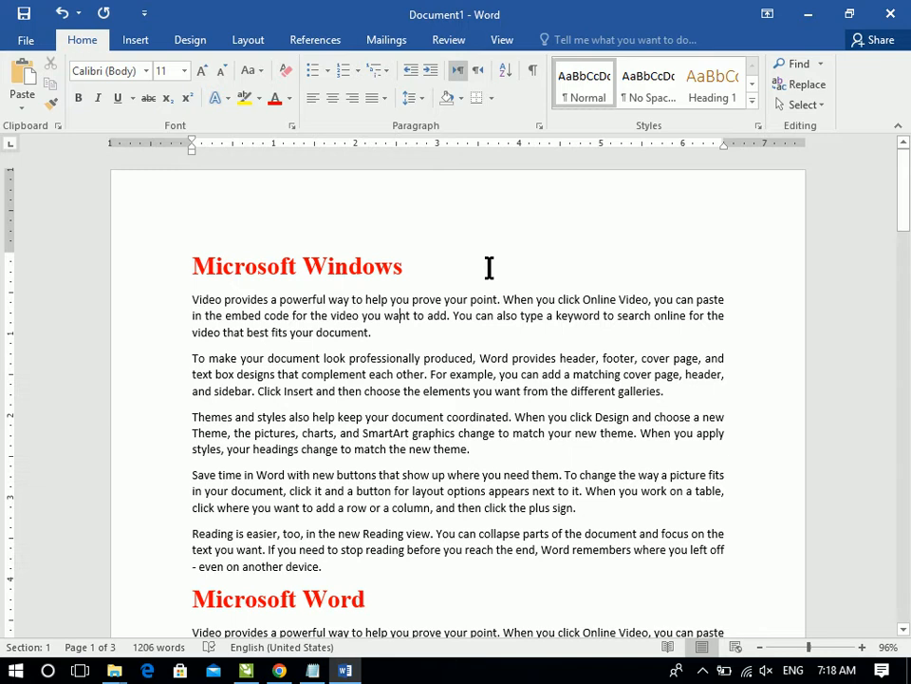
left_click(489, 266)
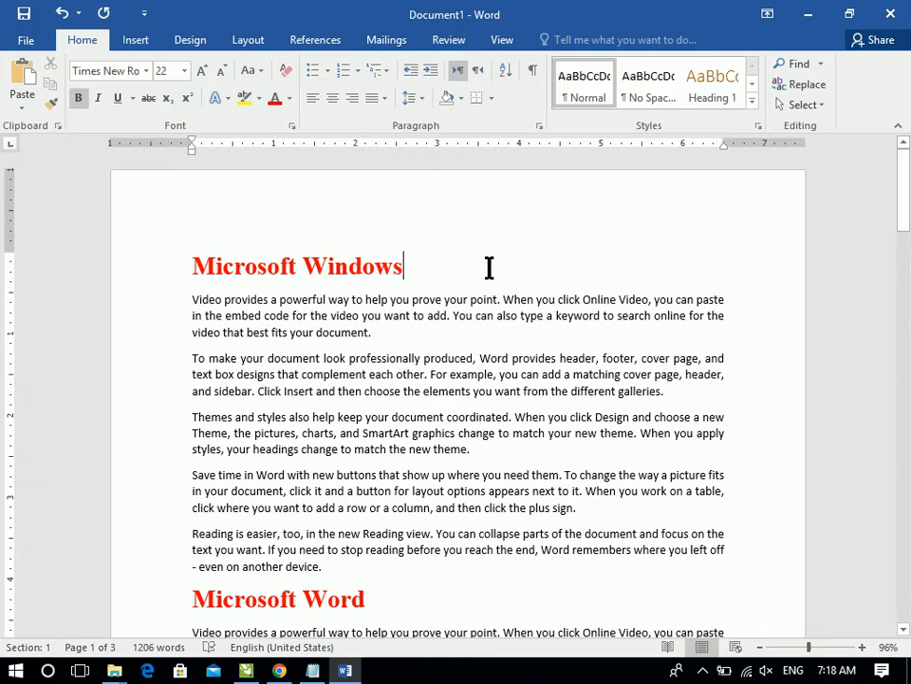
key("ctrl+n")
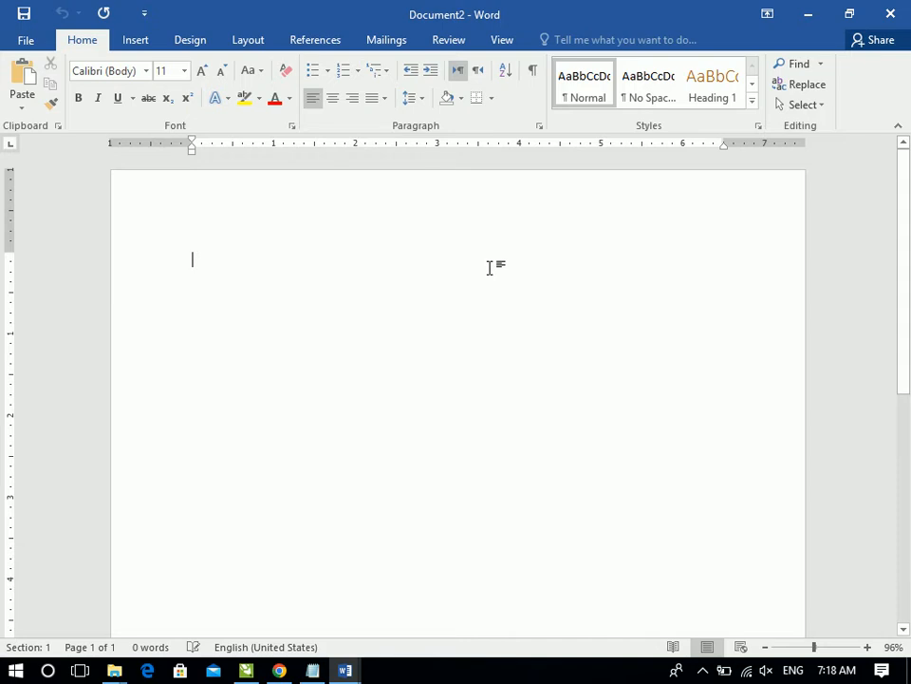
mouse_move(345, 671)
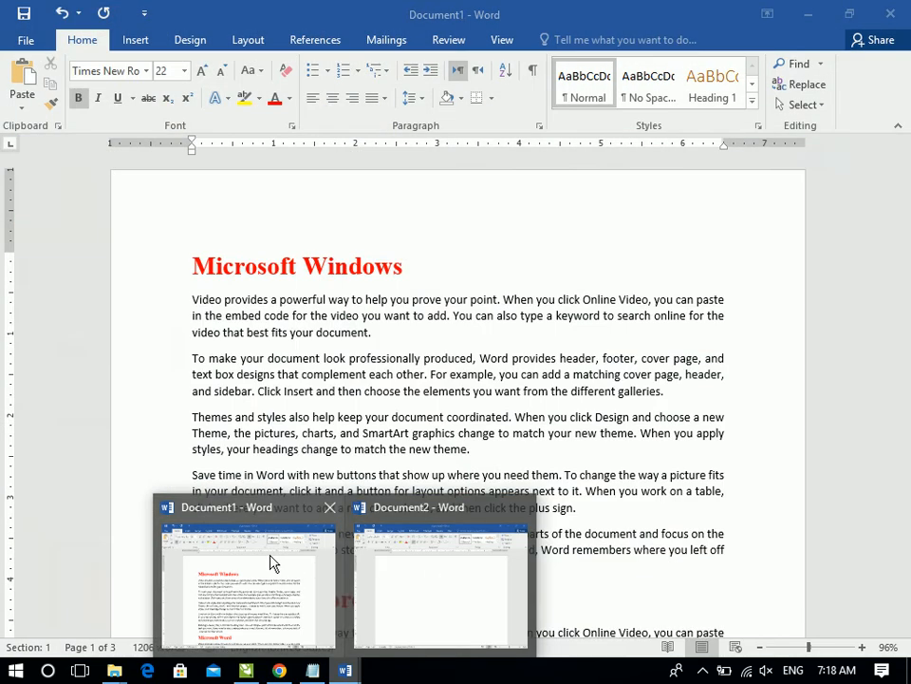
left_click(432, 567)
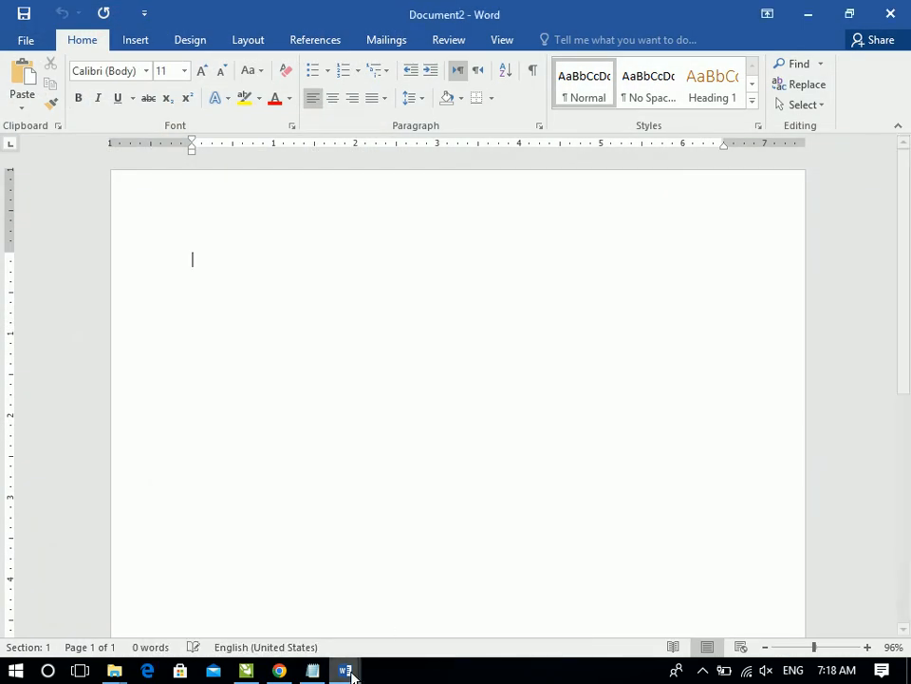
Switch to Notepad and add the line "CTRL + N --> New Document" to the shortcut list
left_click(312, 661)
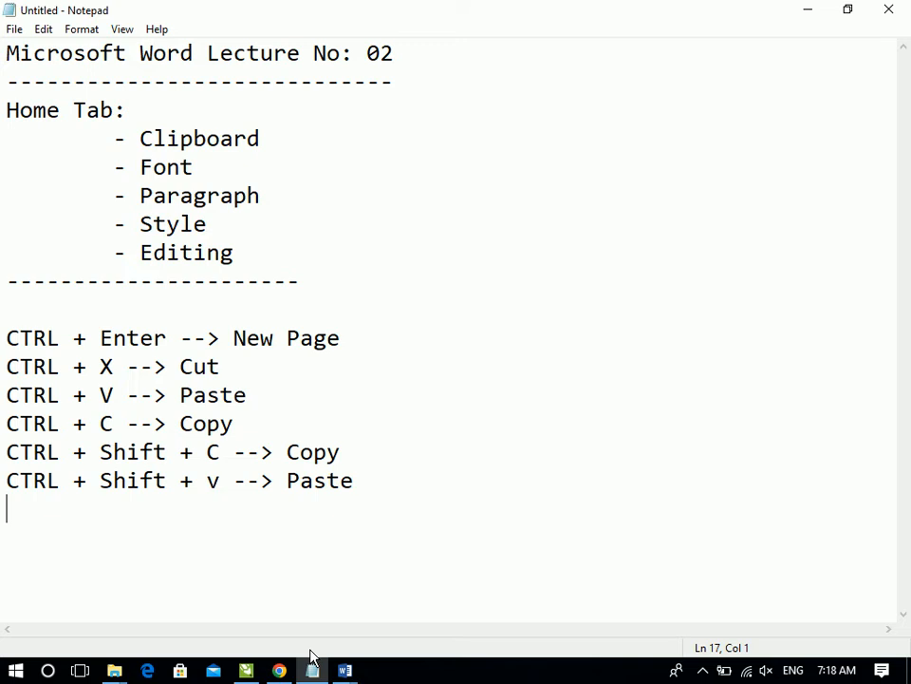
type("CTRL +")
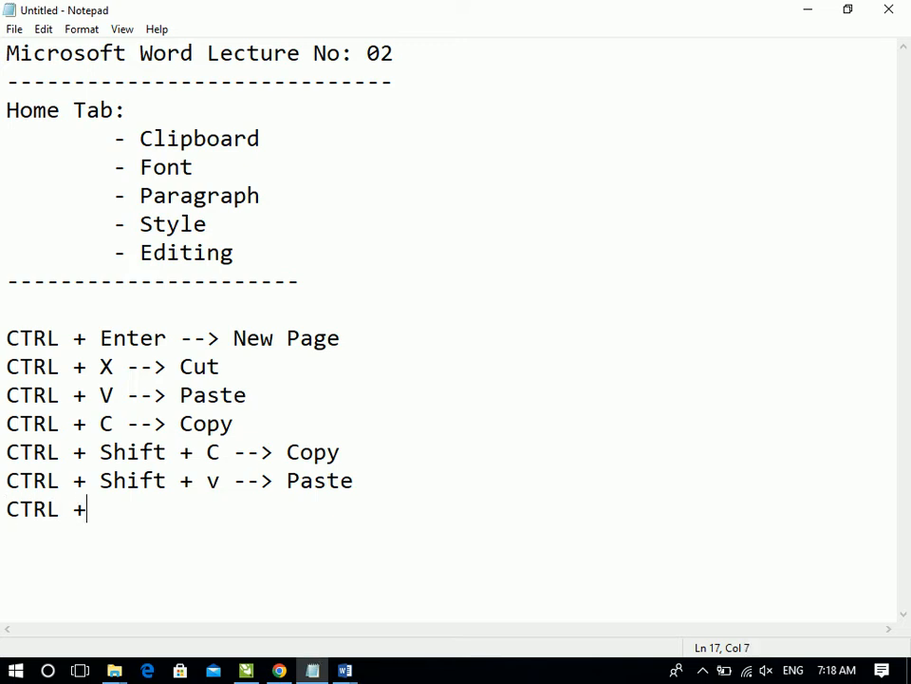
type(" N --> New Do")
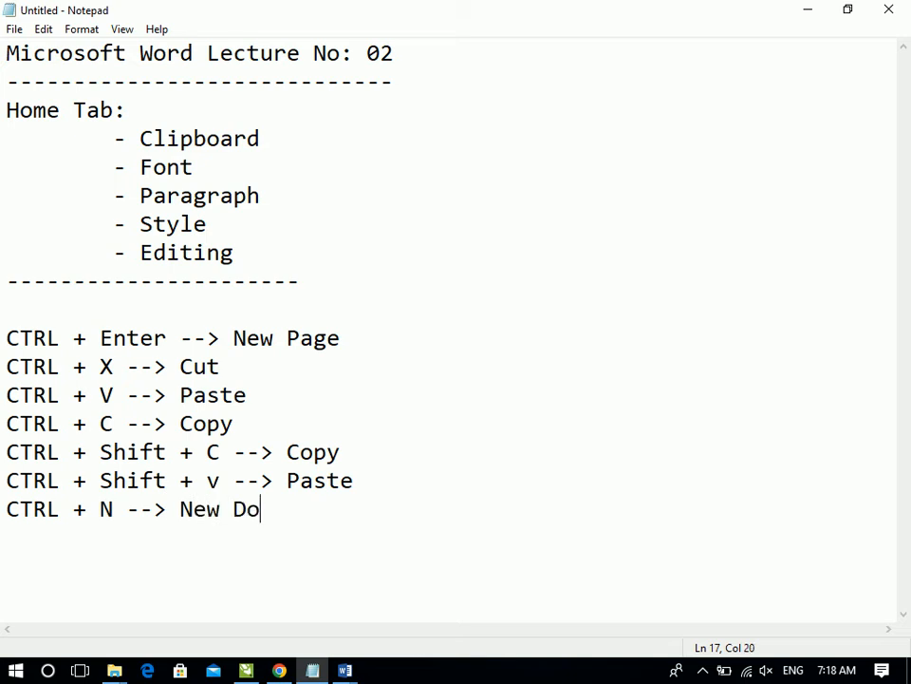
type("cument")
key("Return")
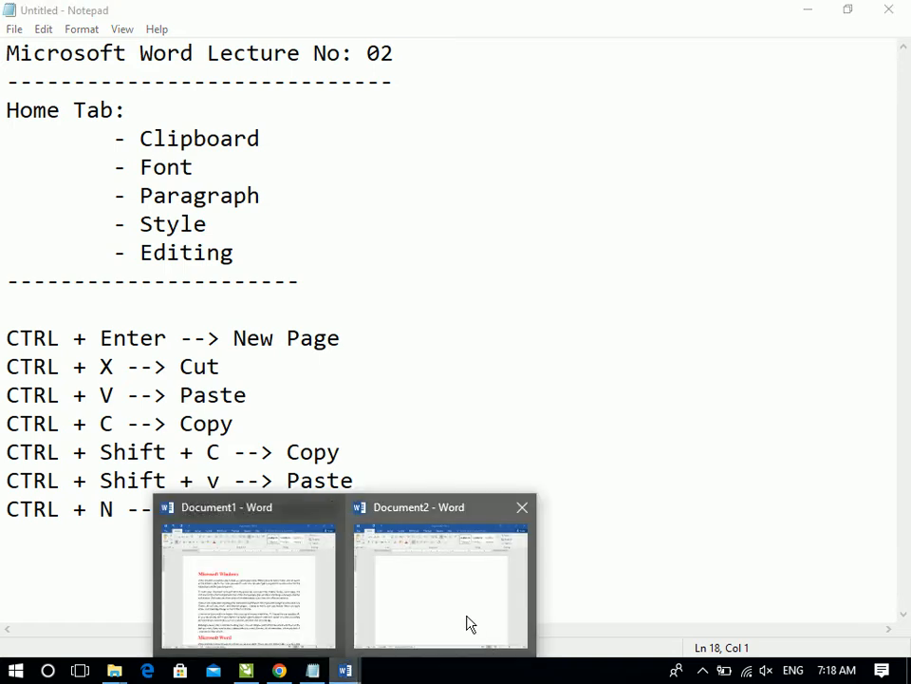
Switch to Document1 in Word and copy the "Microsoft Windows" heading together with its five paragraphs
mouse_move(468, 624)
left_click(249, 584)
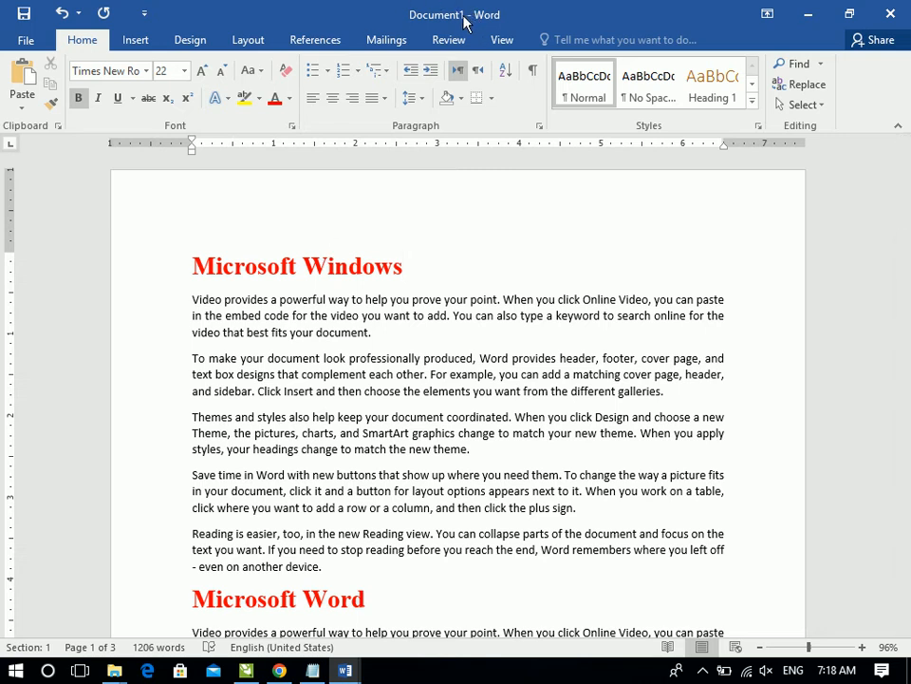
left_click_drag(216, 287, 464, 561)
left_click(49, 85)
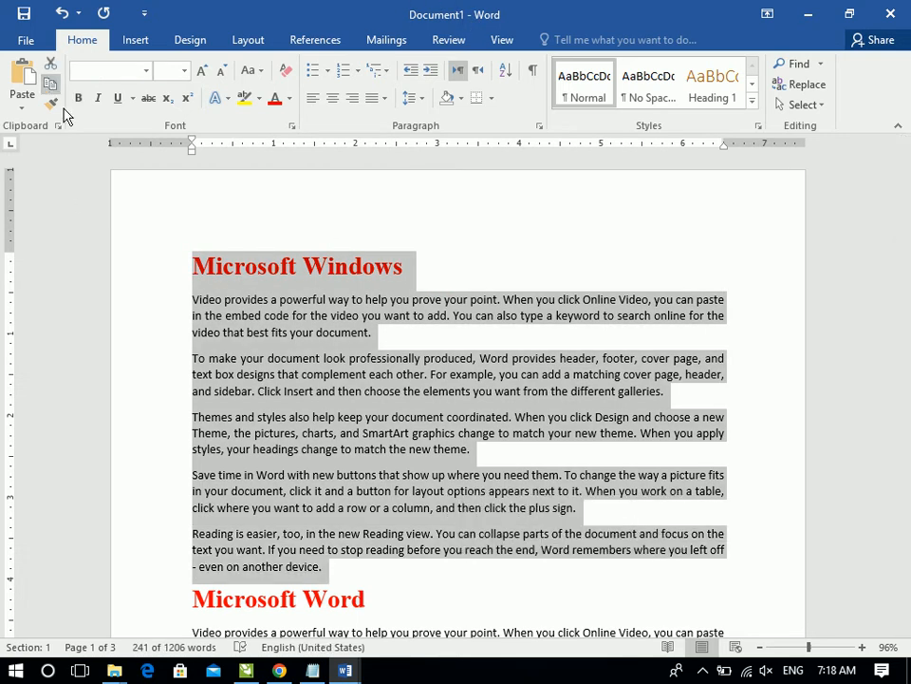
Copy the "Microsoft Word" heading together with its five paragraphs to the clipboard
left_click_drag(900, 159, 900, 229)
left_click_drag(193, 190, 389, 494)
left_click(49, 87)
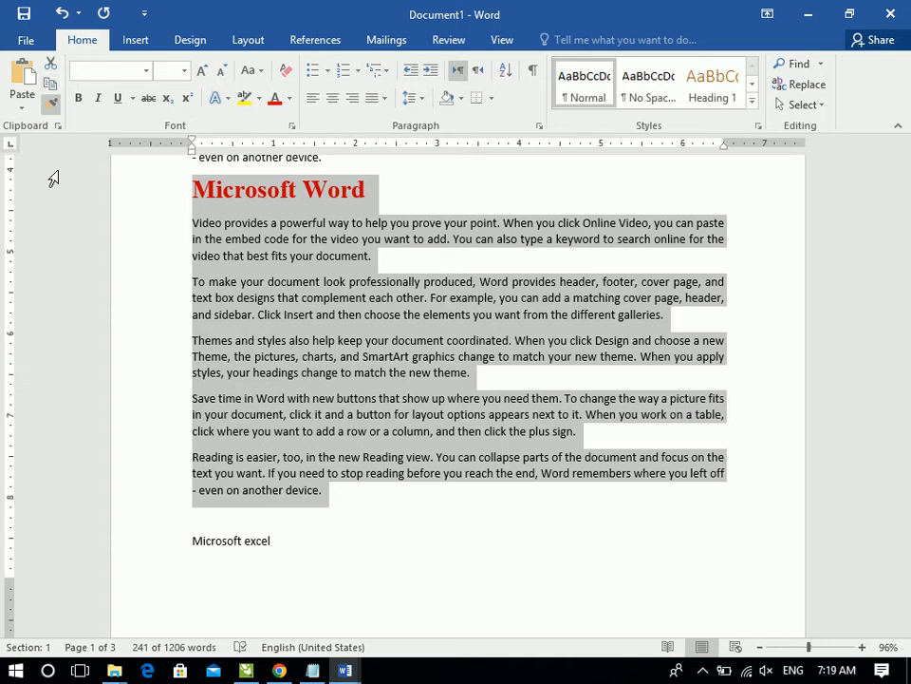
Try pasting the copied text into the blank Document2, select the pasted section, and undo the paste
left_click(345, 670)
left_click(399, 644)
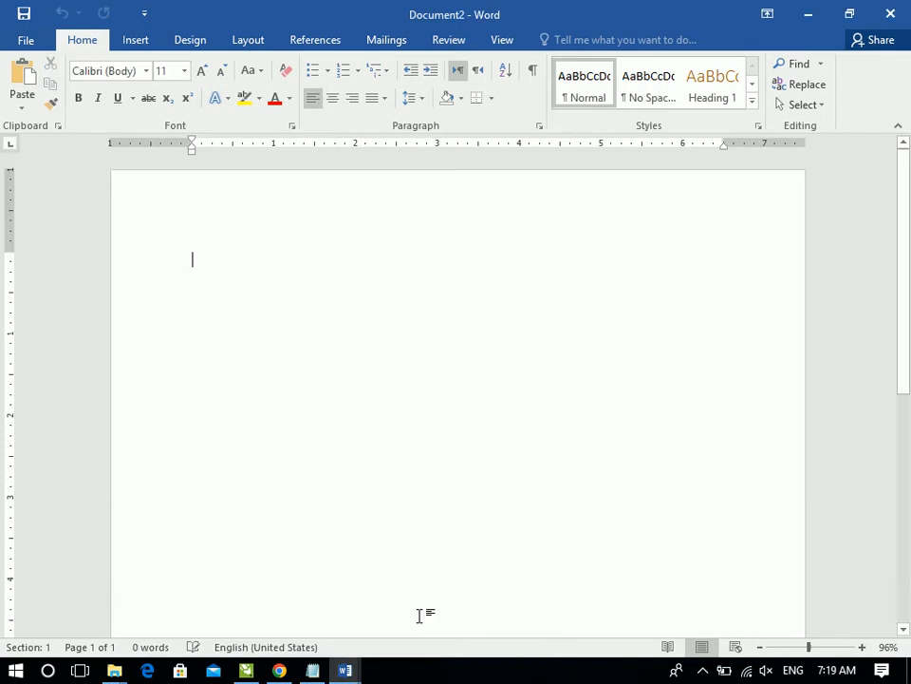
left_click(23, 74)
left_click_drag(189, 269, 369, 613)
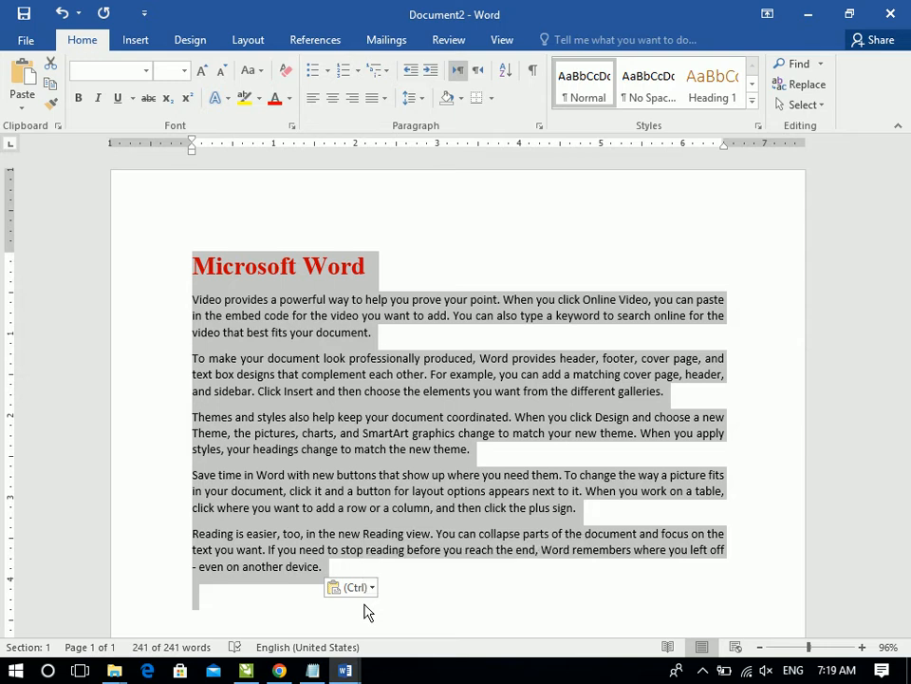
key("ctrl+z")
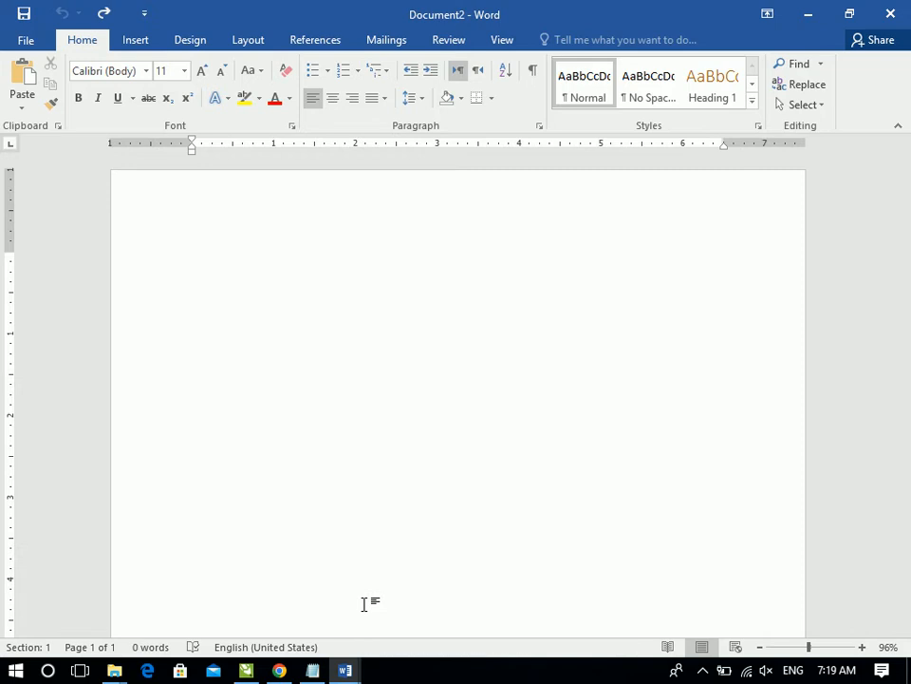
Return to the start of Document1 and place the cursor before the "Microsoft Windows" heading
mouse_move(346, 669)
left_click(295, 625)
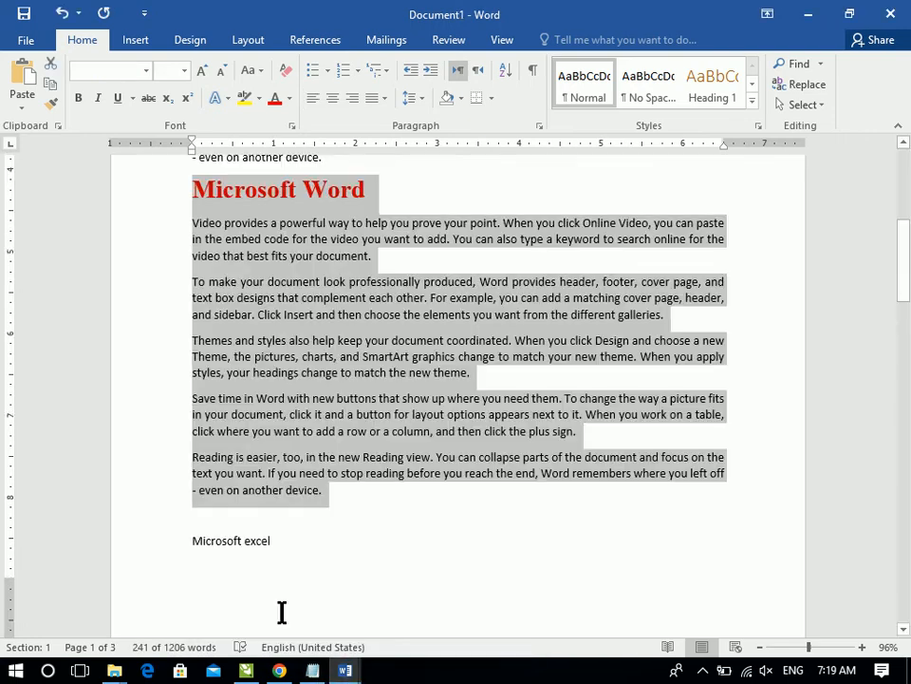
left_click_drag(904, 275, 903, 201)
left_click(192, 264)
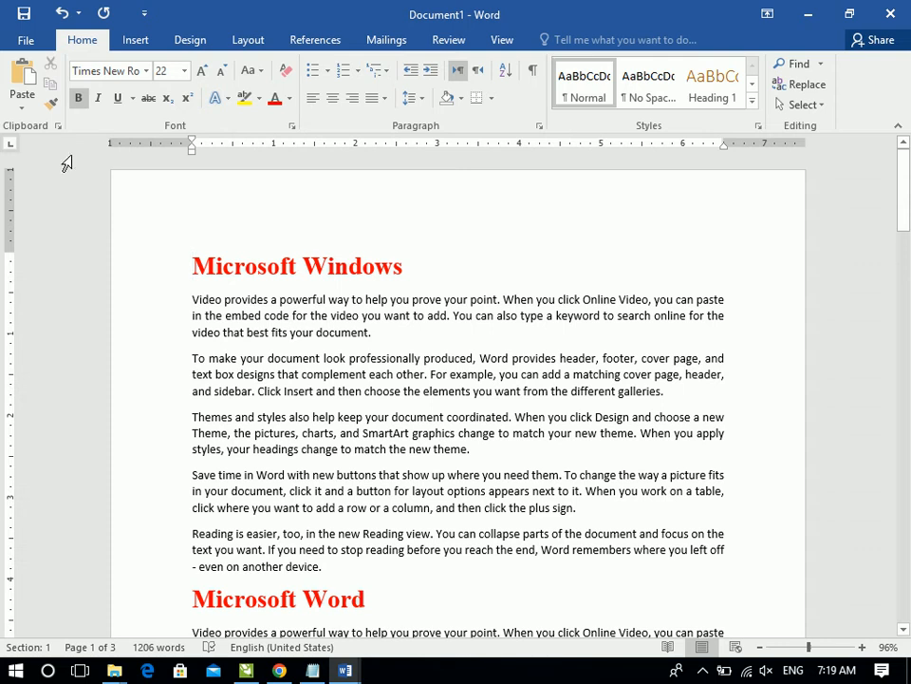
Empty the Office Clipboard and copy the "Microsoft Windows" heading with its five paragraphs into it
left_click(58, 127)
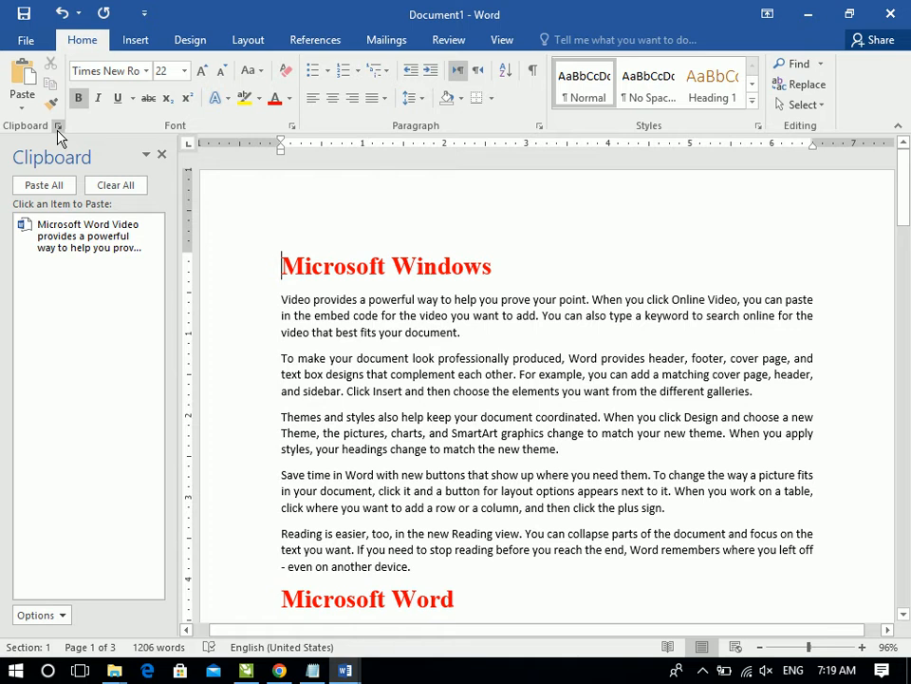
left_click(98, 188)
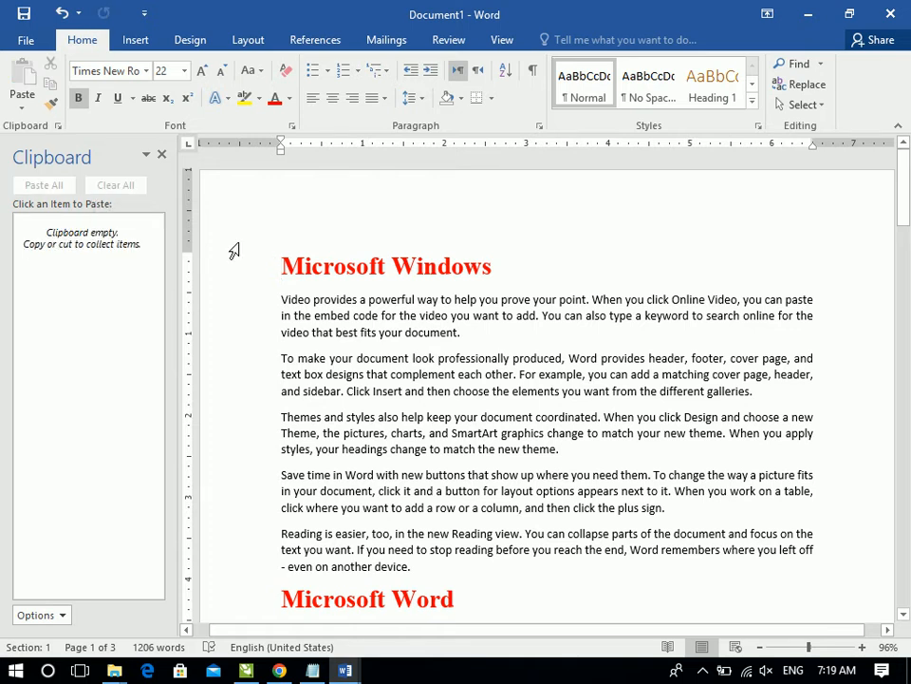
left_click_drag(270, 271, 534, 565)
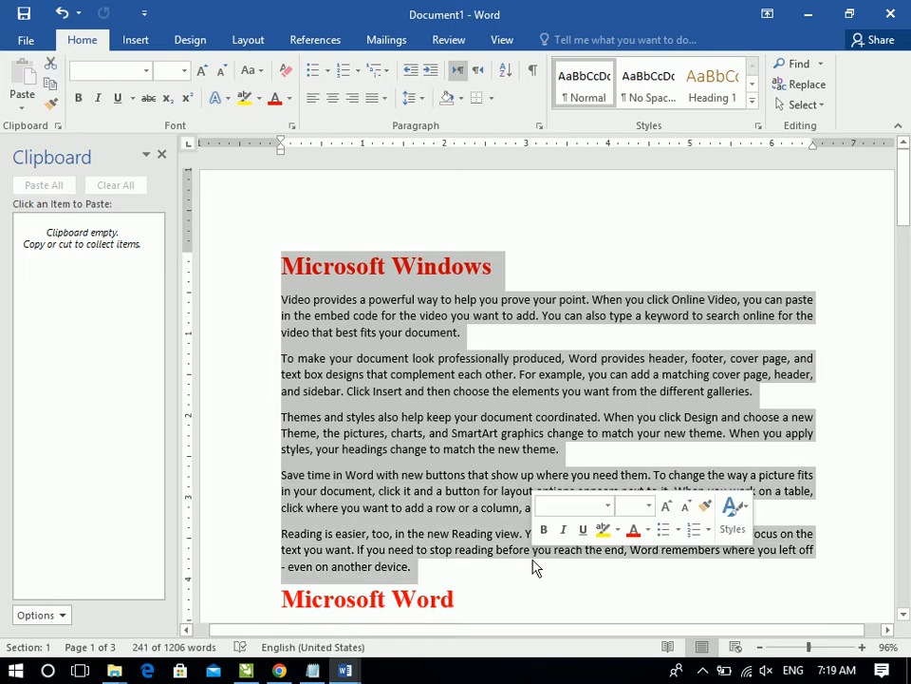
left_click(52, 83)
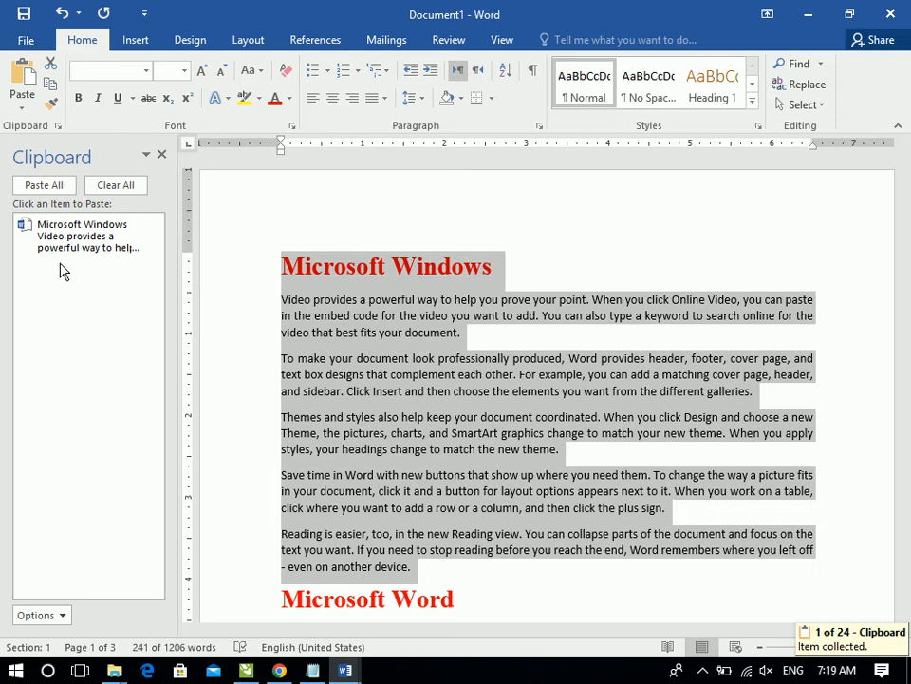
Add the "Microsoft Word" heading with its five paragraphs to the Office Clipboard
left_click_drag(903, 176, 907, 235)
left_click_drag(280, 270, 416, 569)
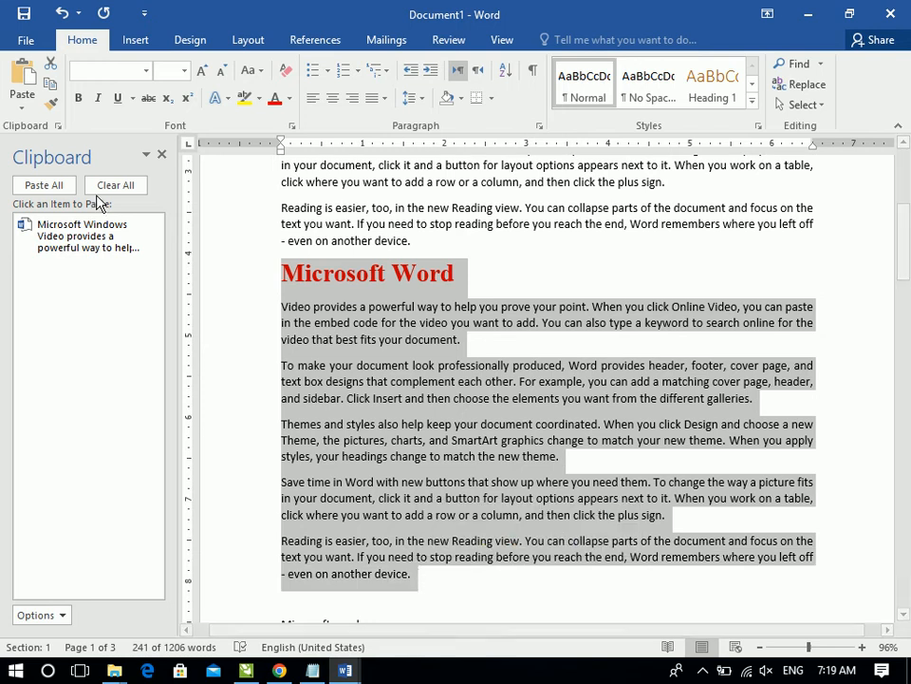
left_click(52, 85)
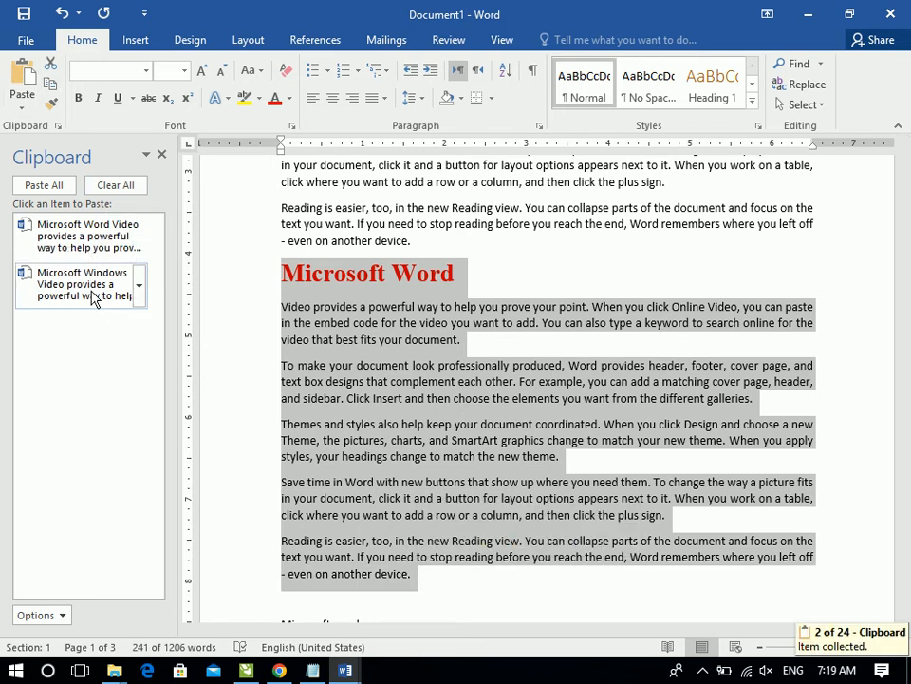
Insert blank lines before the "Microsoft excel" heading to push it onto page 2, and postpone the Windows update by an hour
left_click_drag(904, 231, 905, 307)
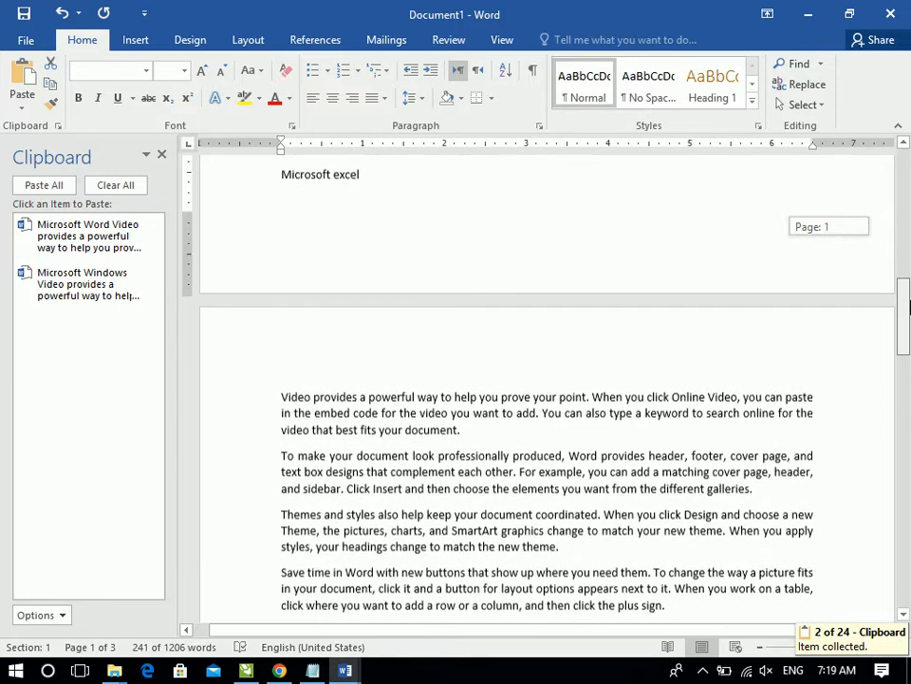
left_click(280, 174)
key("Return")
key("Return")
key("Return")
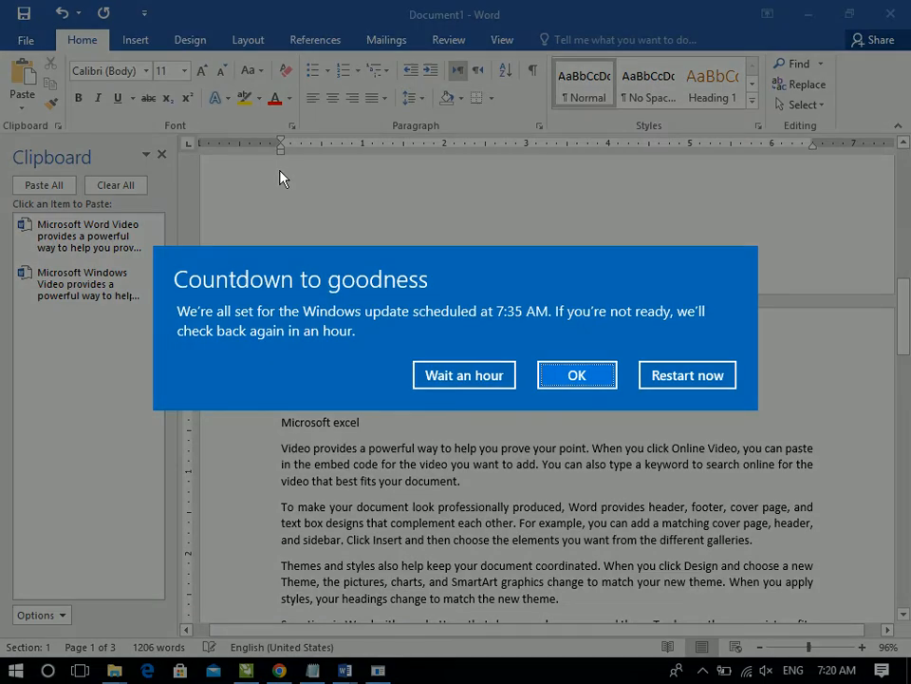
left_click(488, 381)
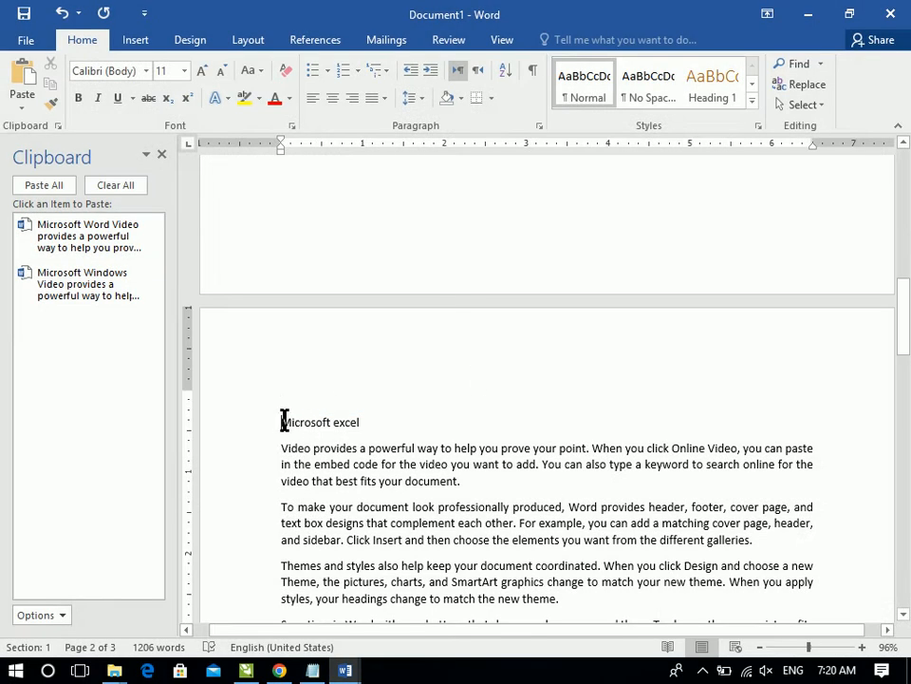
Add the "Microsoft excel" heading with its five paragraphs to the Office Clipboard
left_click_drag(281, 421, 521, 514)
left_click(410, 188)
left_click_drag(263, 105, 273, 413)
key("super+c")
left_click(47, 82)
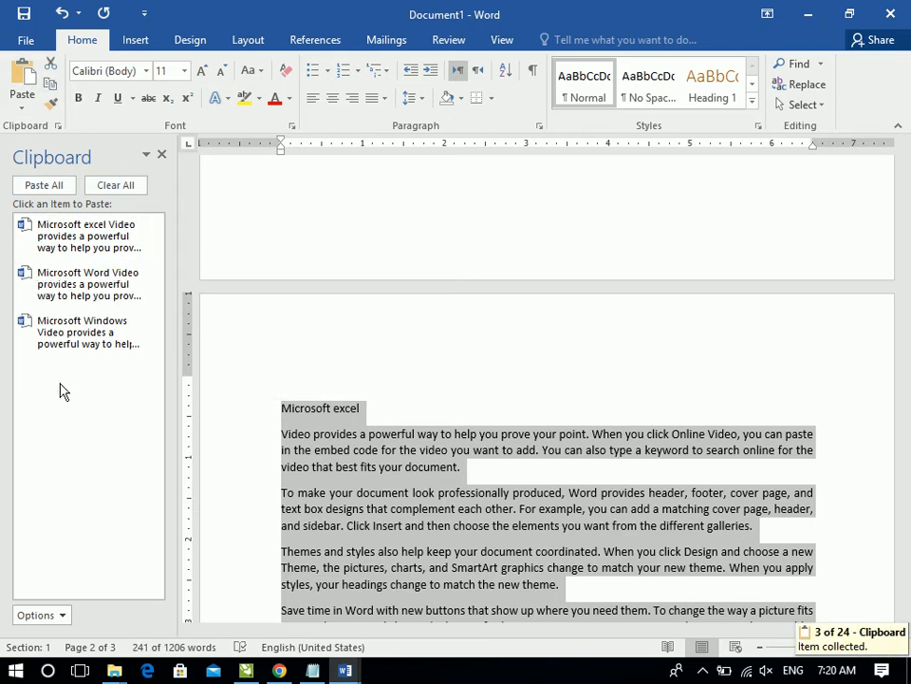
Paste all collected clipboard items at once into the blank Document2, and undo the paste
mouse_move(345, 670)
left_click(433, 615)
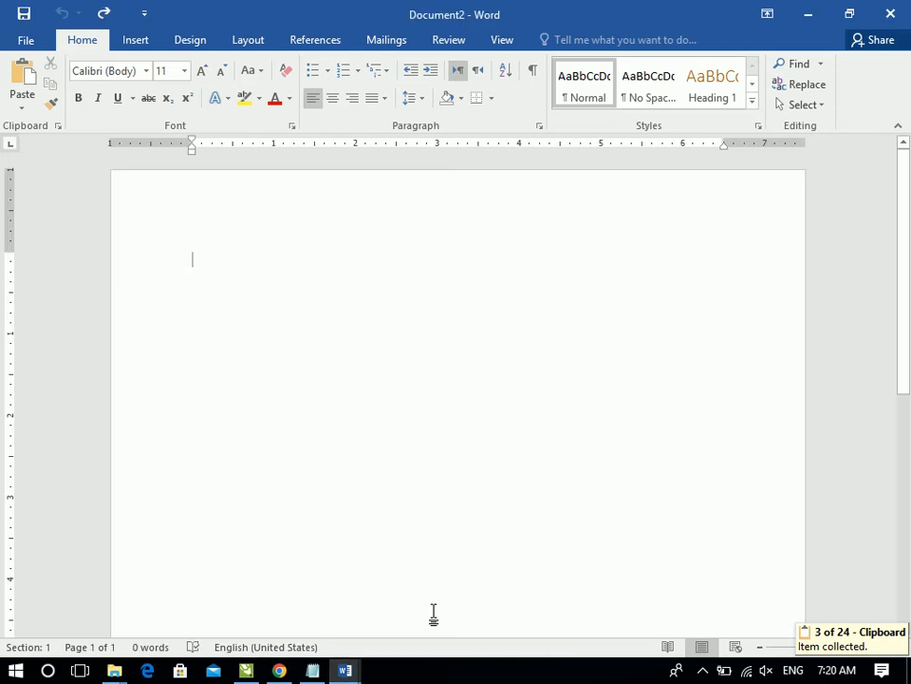
left_click(58, 125)
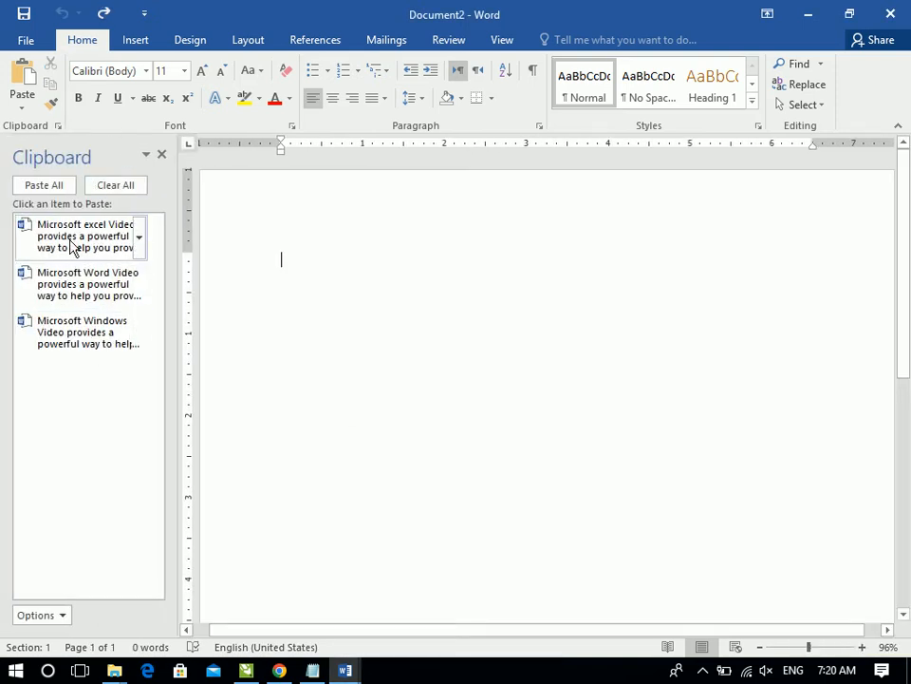
left_click(54, 187)
left_click_drag(909, 462, 908, 214)
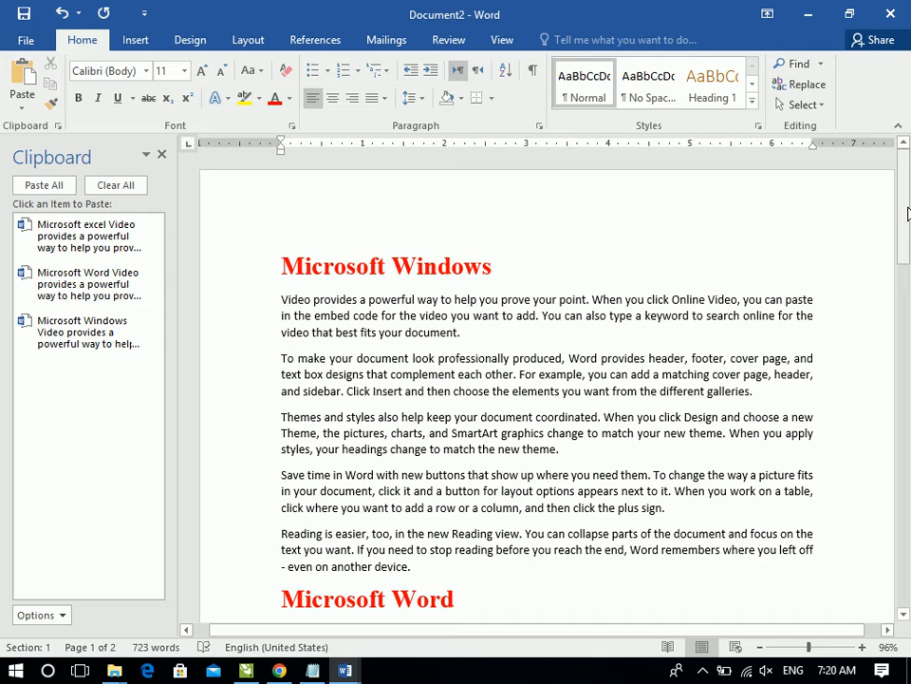
key("ctrl+z")
key("ctrl+z")
key("ctrl+z")
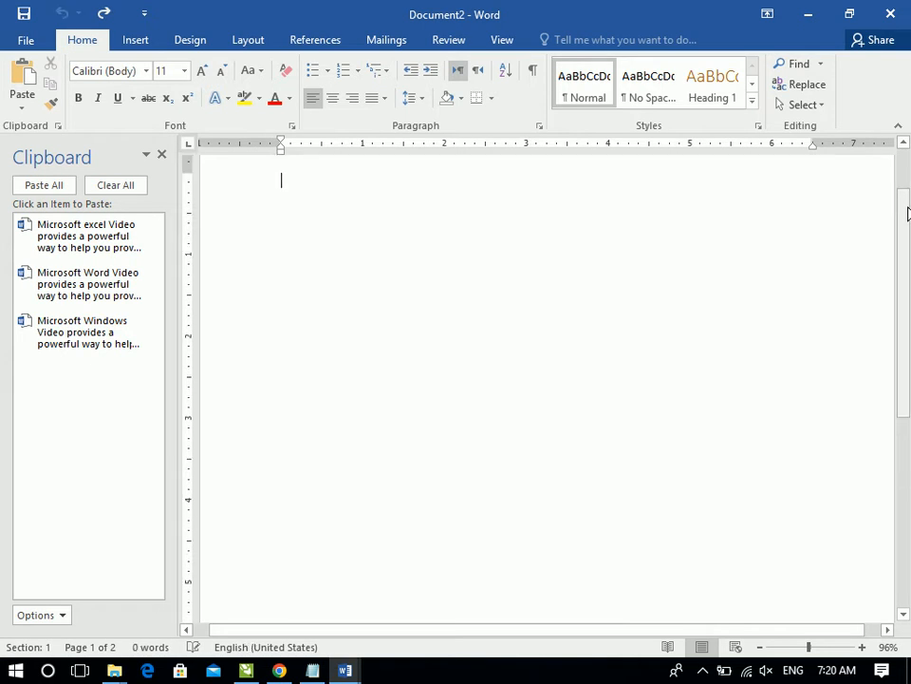
left_click_drag(908, 255, 901, 72)
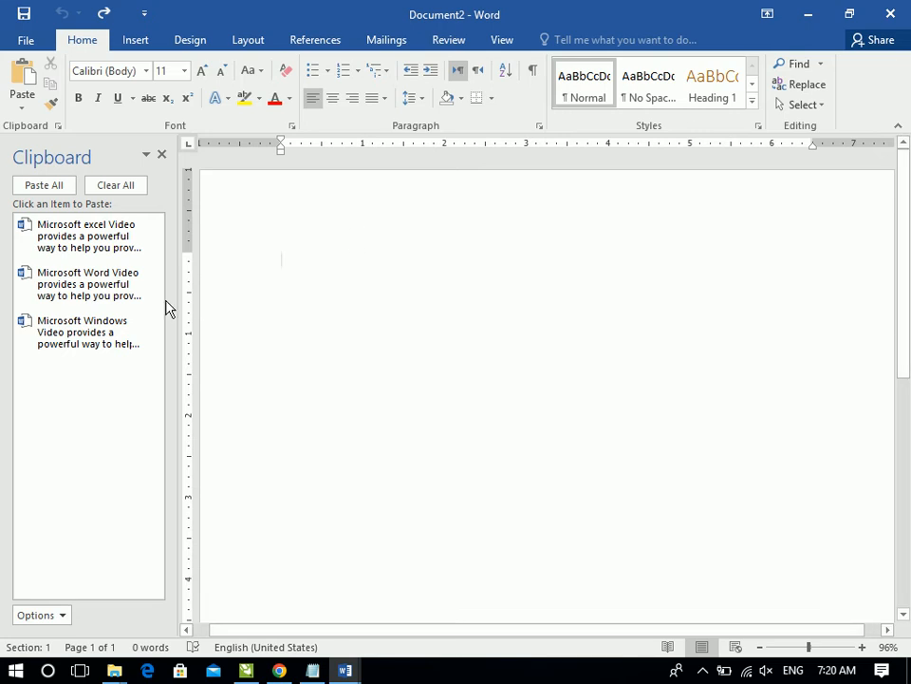
Try pasting the Microsoft Word, Microsoft excel and Microsoft Windows clipboard items individually into Document2, undoing each paste
left_click(80, 304)
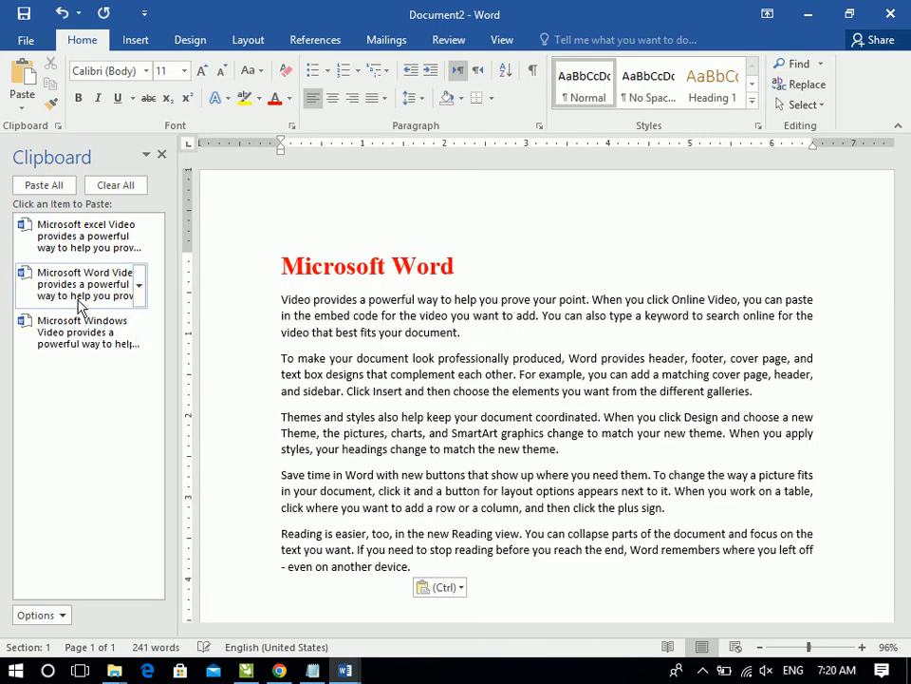
key("ctrl+z")
left_click(88, 238)
key("ctrl+z")
left_click(105, 340)
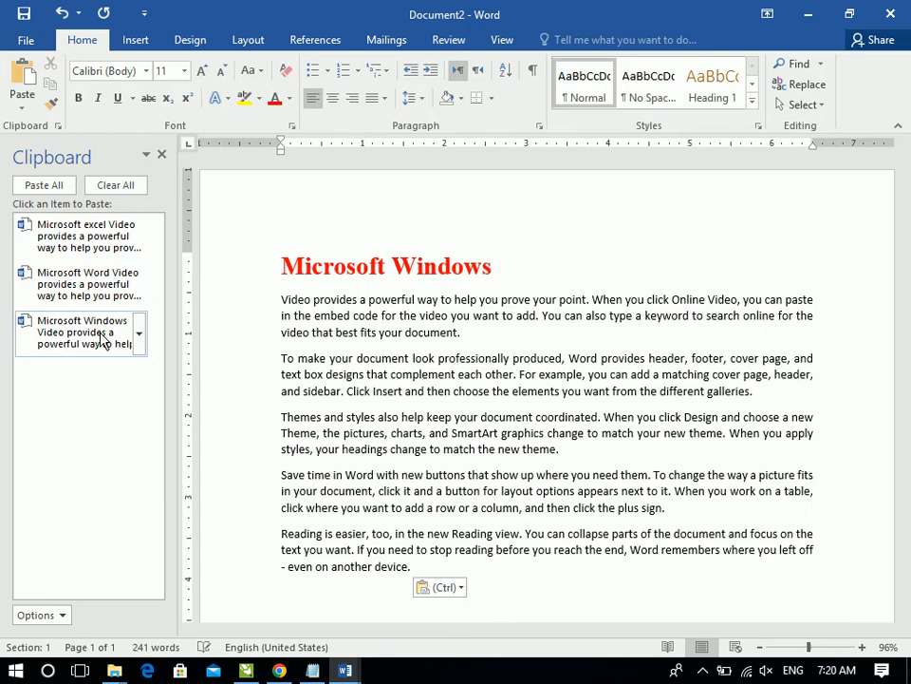
key("ctrl+z")
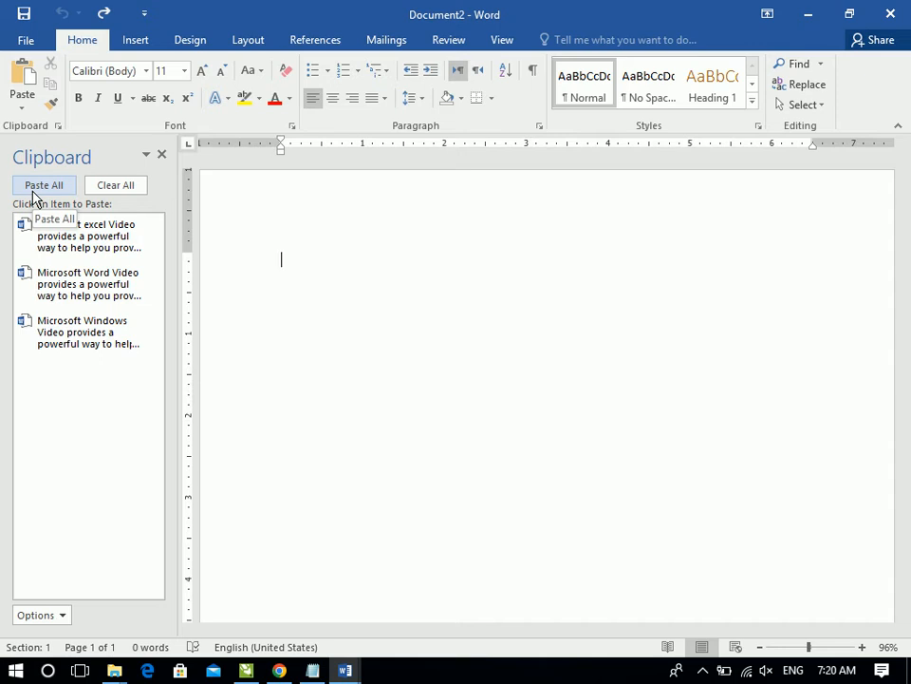
Clear all Office Clipboard items and return to Document1, hiding the Clipboard pane in both documents
left_click(107, 187)
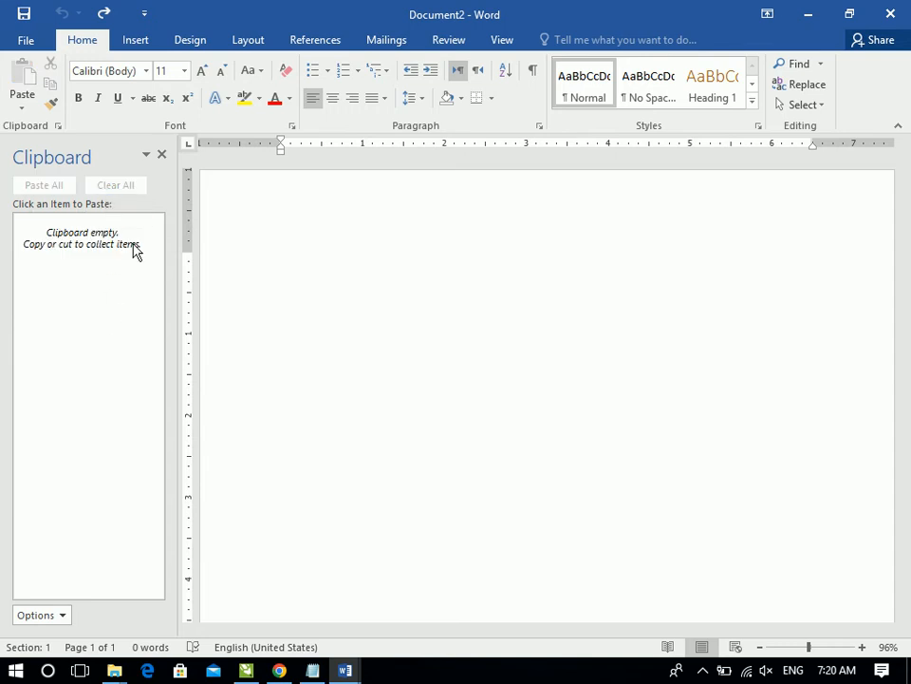
left_click(162, 156)
left_click(347, 671)
left_click(252, 612)
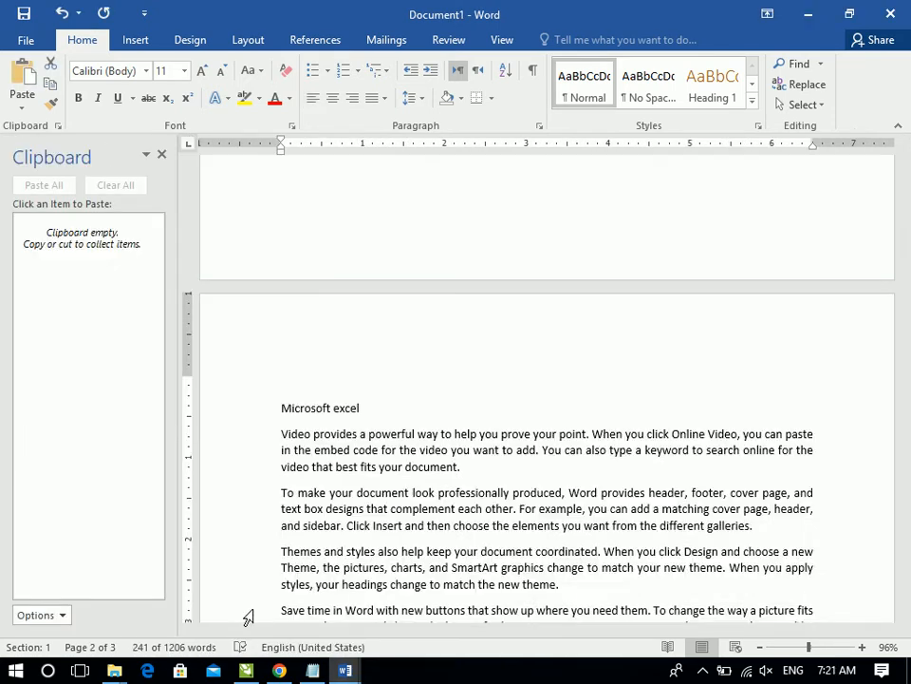
left_click(162, 157)
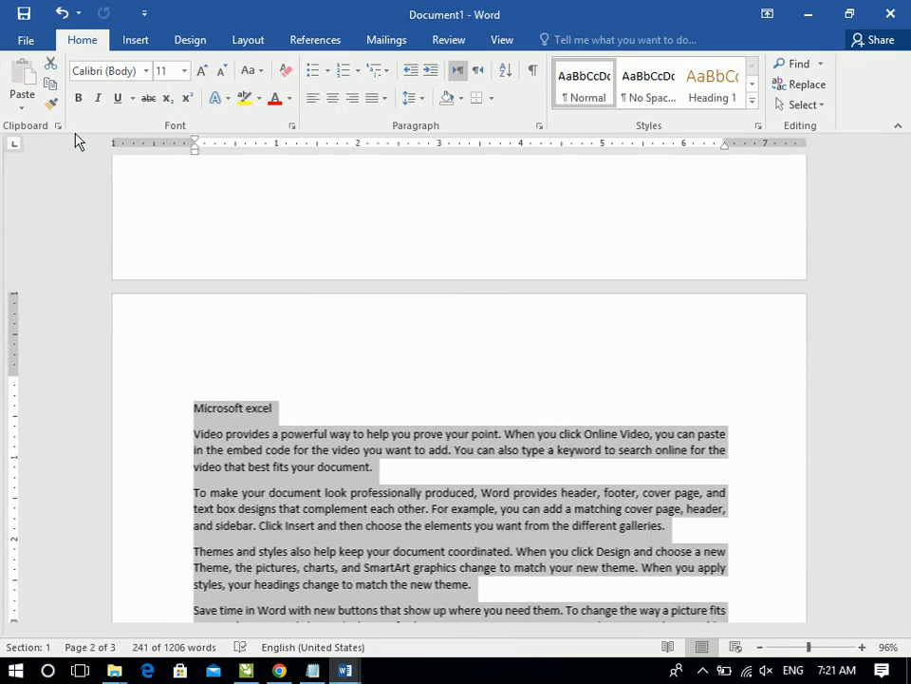
Turn on the Show Office Clipboard Automatically option and hide the Clipboard pane
left_click(58, 125)
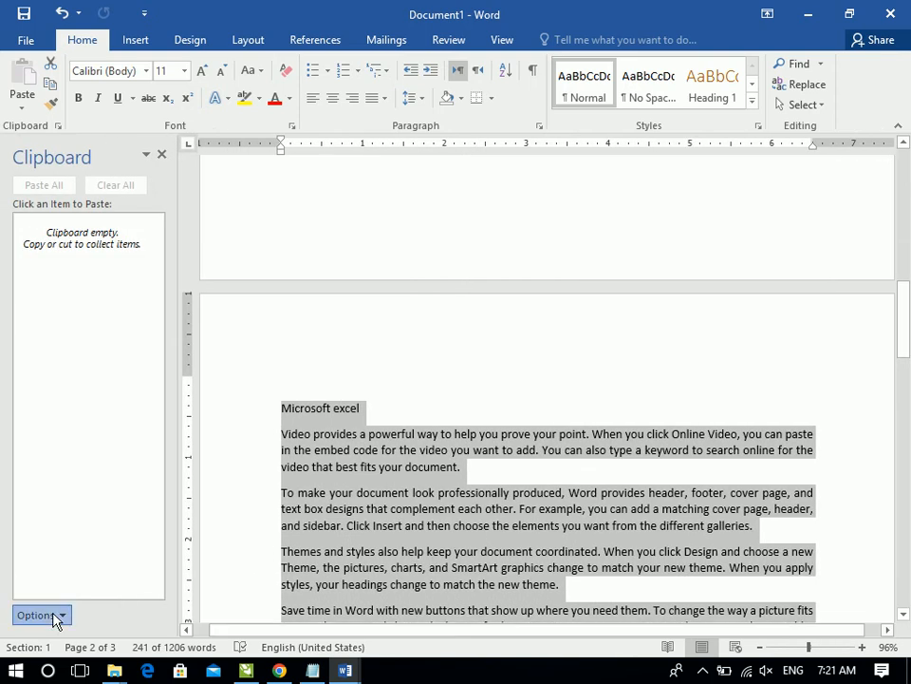
left_click(59, 613)
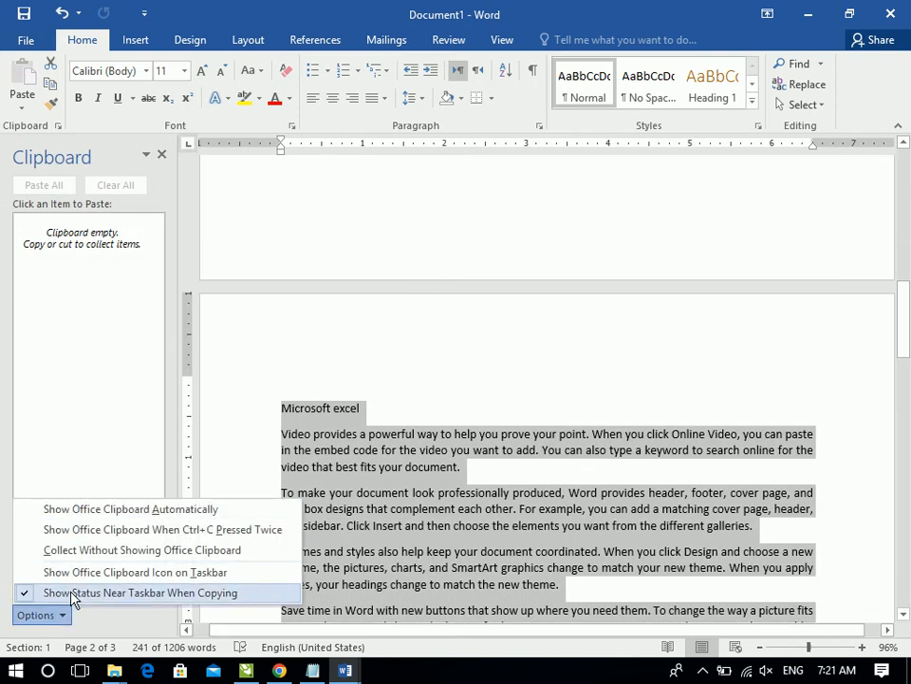
left_click(67, 517)
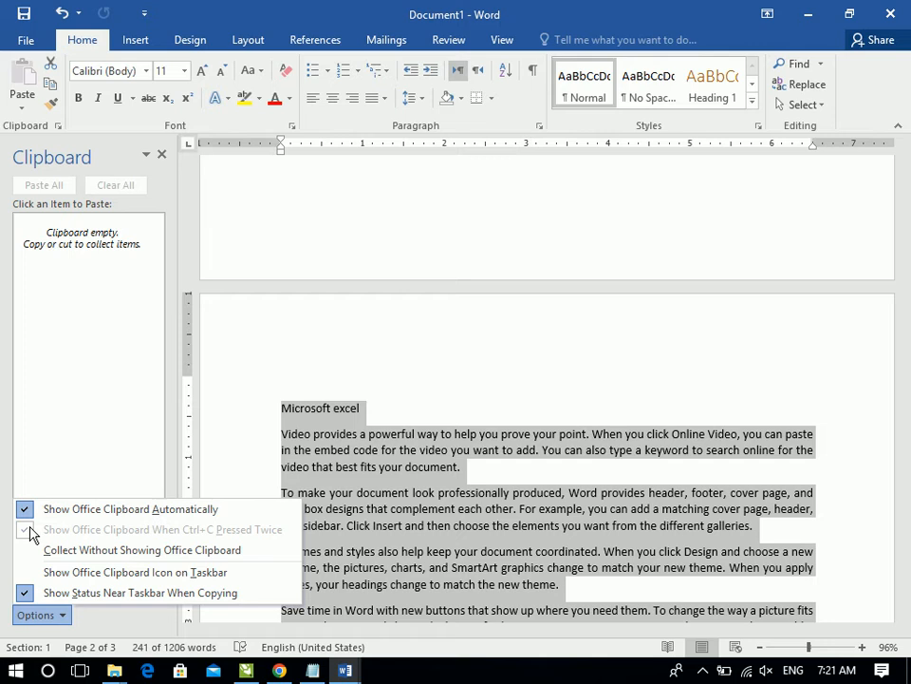
left_click(161, 156)
left_click(162, 156)
Copy the "Microsoft Windows" heading and its first paragraph twice in a row to bring up the Office Clipboard
left_click_drag(908, 332, 909, 173)
left_click_drag(177, 298, 363, 336)
left_click(367, 334)
left_click_drag(190, 256, 460, 329)
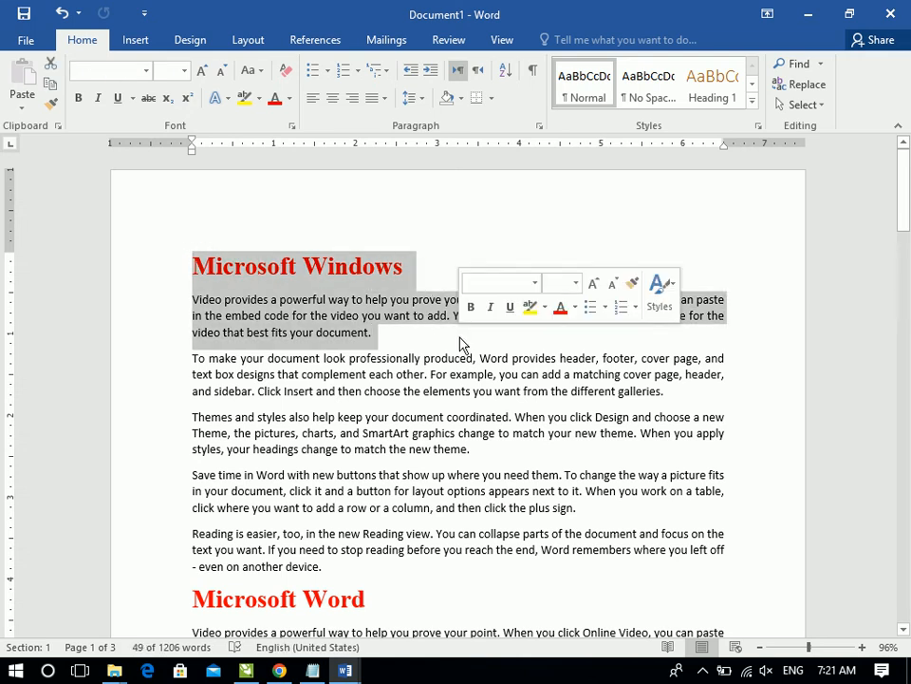
key("ctrl+c")
key("ctrl+c")
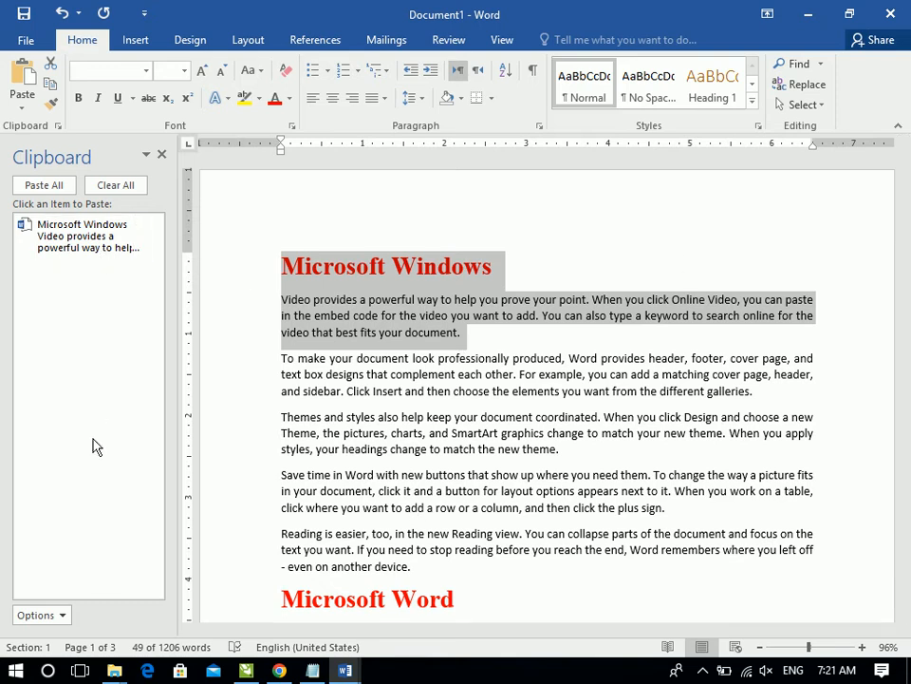
Turn off showing the Office Clipboard automatically and when Ctrl+C is pressed twice, and clear and hide the clipboard
left_click(47, 616)
left_click(42, 514)
left_click(43, 530)
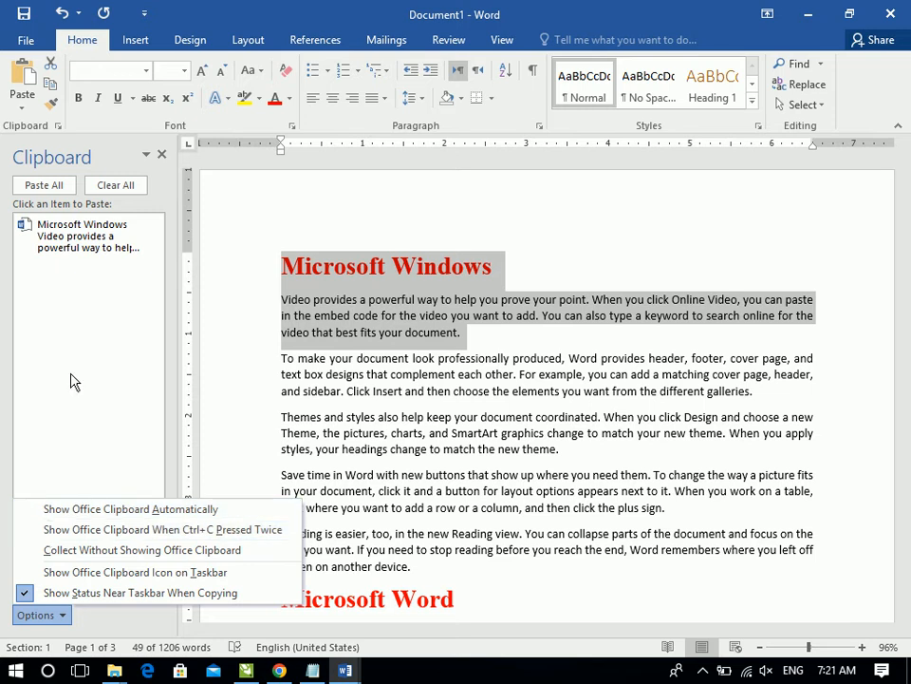
left_click(115, 186)
left_click(162, 154)
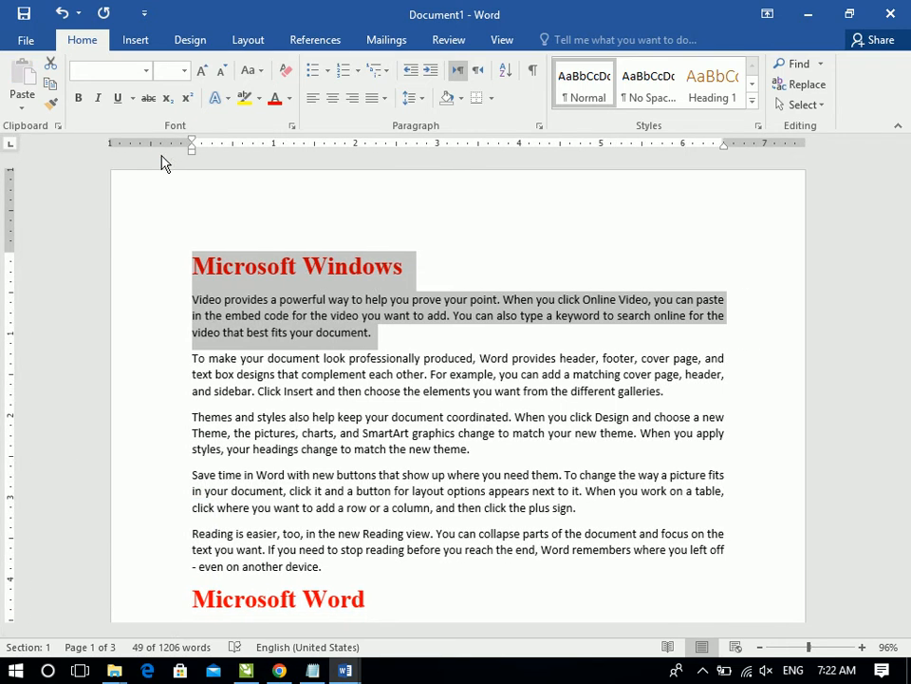
Clear the Office Clipboard again and turn on Collect Without Showing Office Clipboard, leaving the Clipboard pane hidden
left_click(202, 235)
left_click(57, 125)
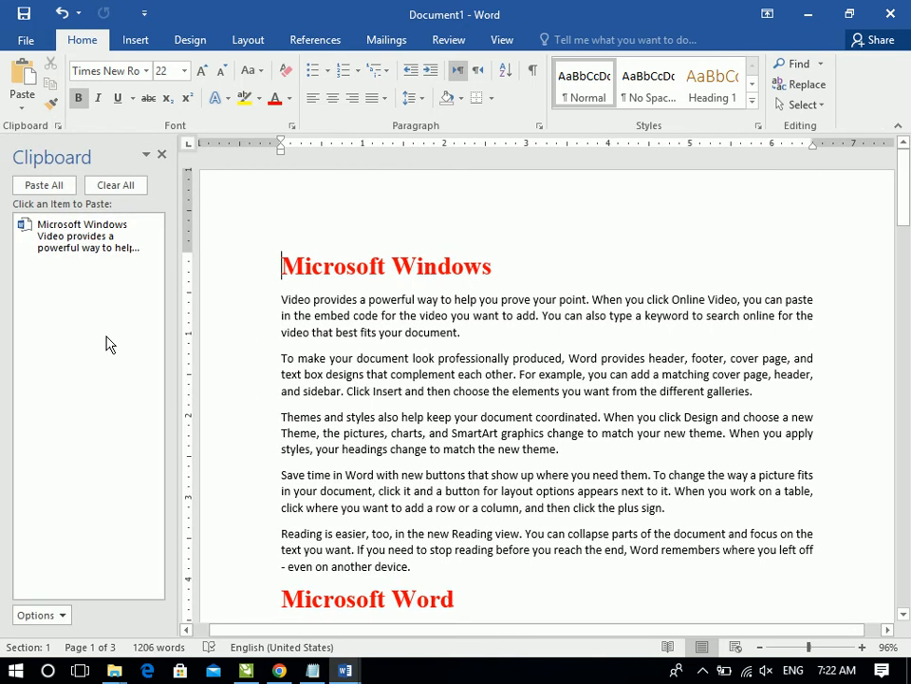
left_click(114, 186)
left_click(45, 618)
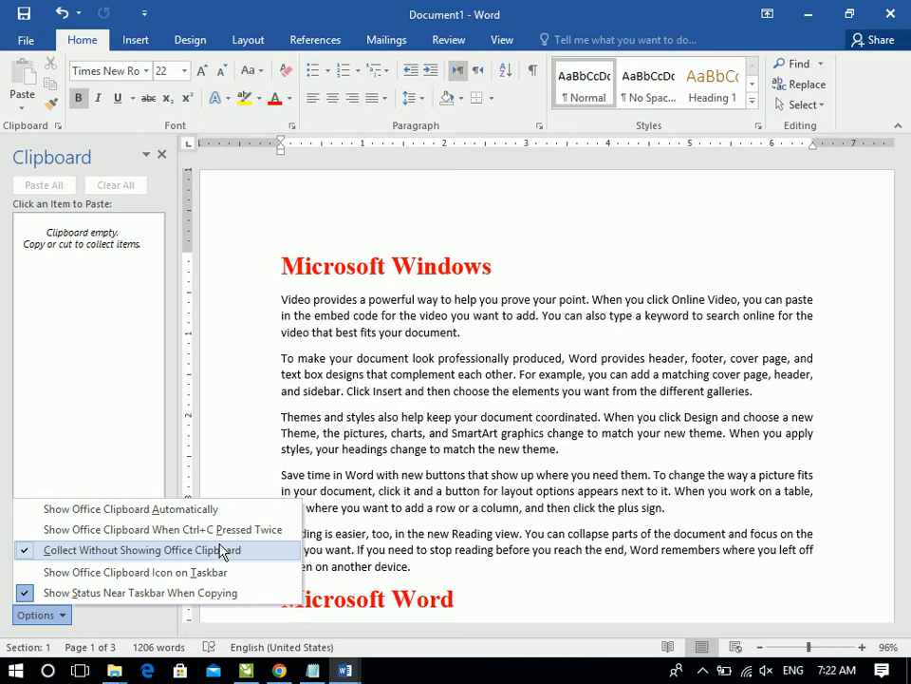
left_click(161, 154)
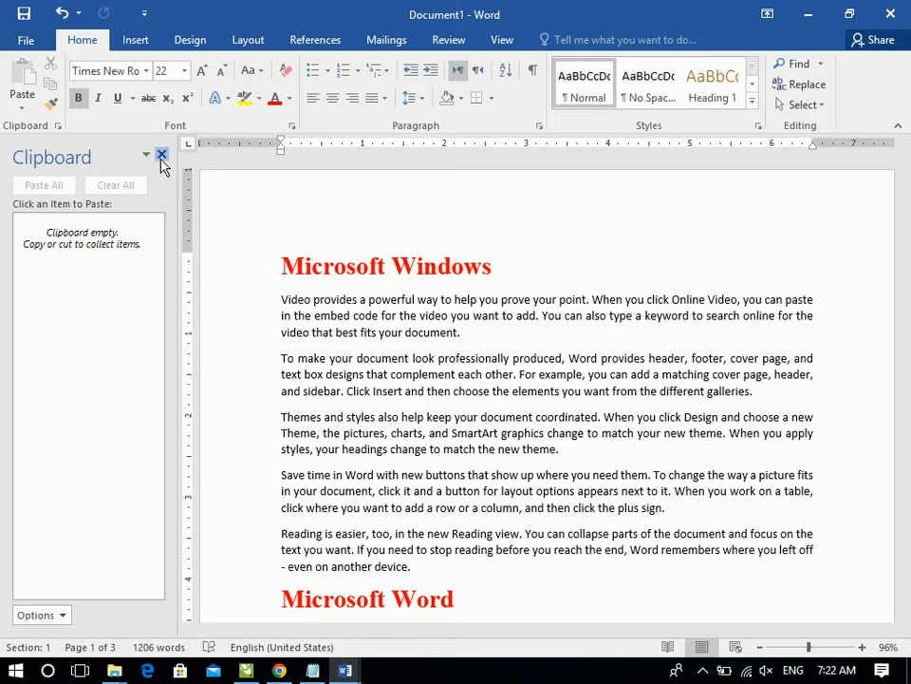
Copy the "Microsoft Windows" heading with its first paragraph, and separately the "Microsoft Word" heading with its first paragraph
left_click_drag(183, 227, 368, 332)
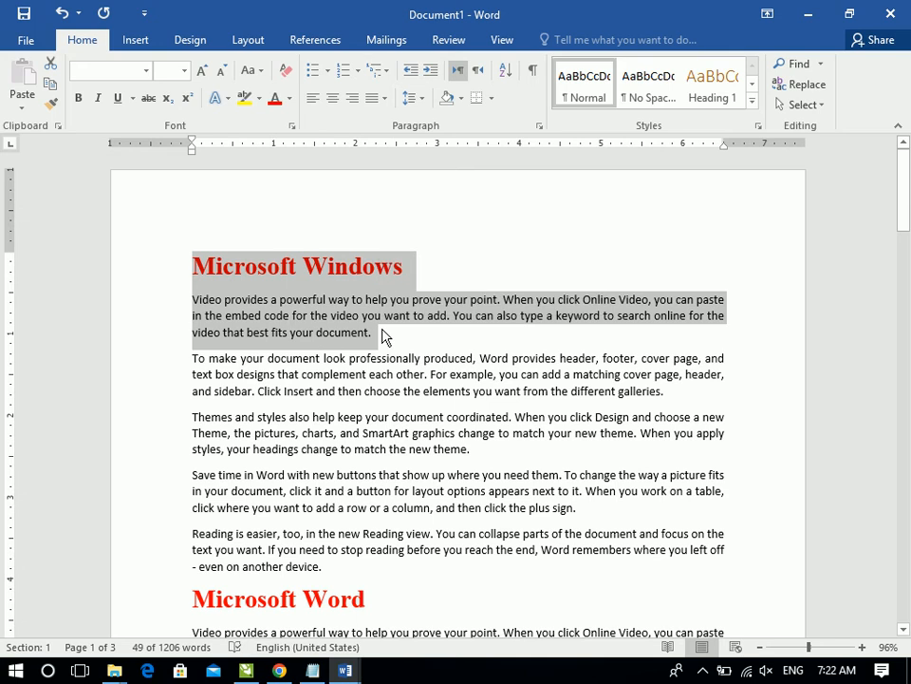
key("ctrl+c")
left_click_drag(906, 181, 906, 250)
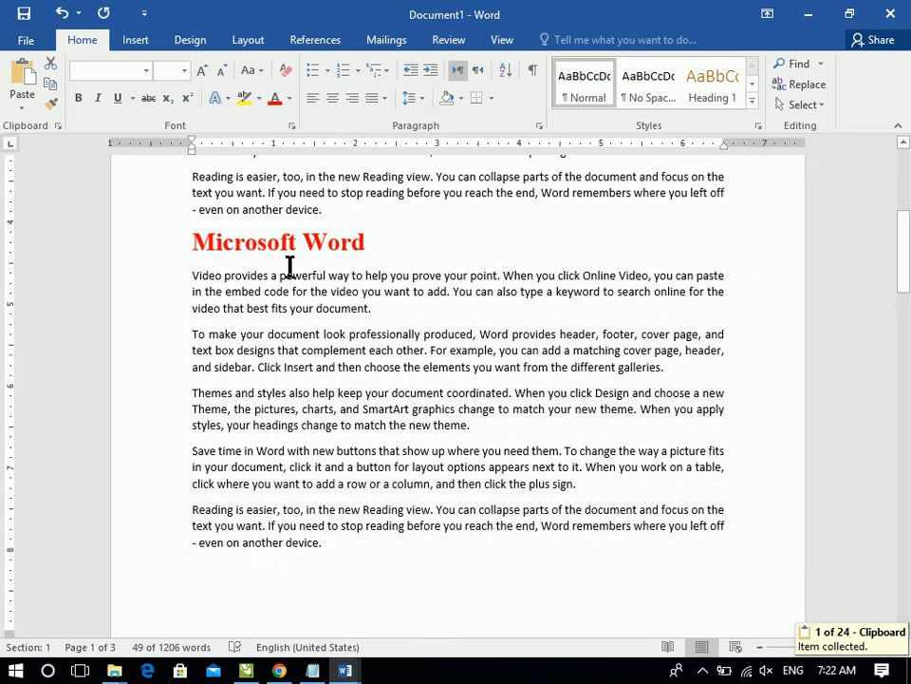
left_click_drag(219, 249, 397, 305)
key("ctrl+c")
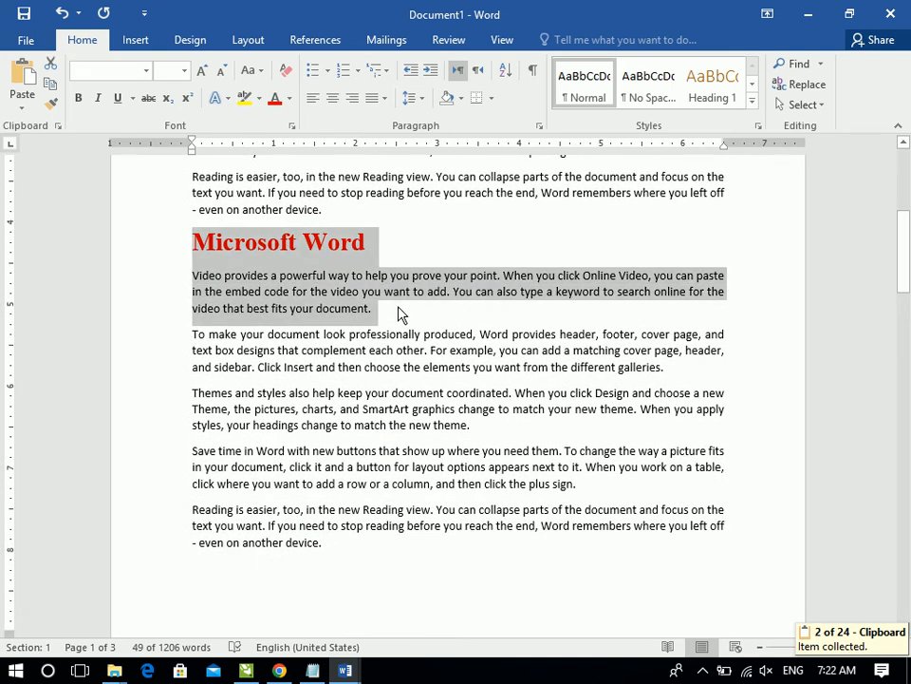
Copy the "Microsoft excel" heading together with its first paragraph on page 2
left_click_drag(907, 251, 908, 357)
left_click_drag(195, 300, 417, 362)
left_click(193, 301)
key("ctrl+c")
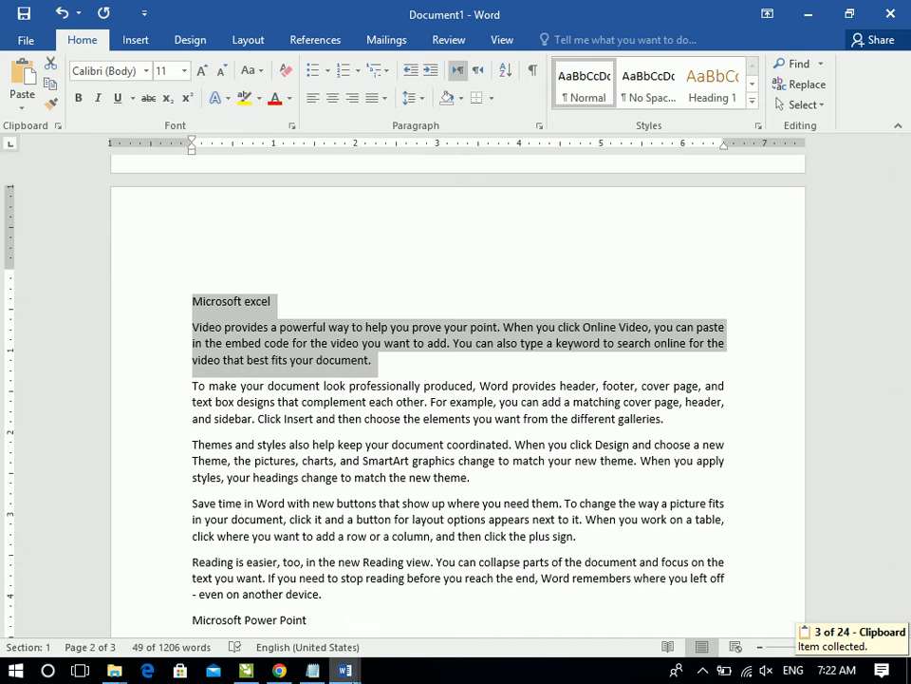
Switch to Document2, show the Office Clipboard and paste all of its collected items into the empty page
left_click(345, 671)
left_click(426, 632)
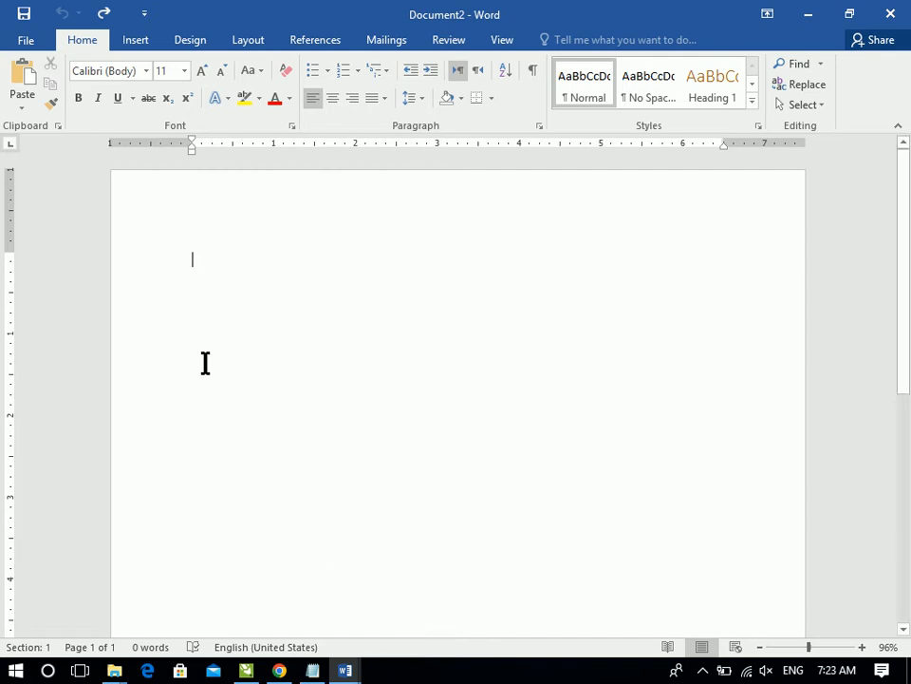
left_click(58, 127)
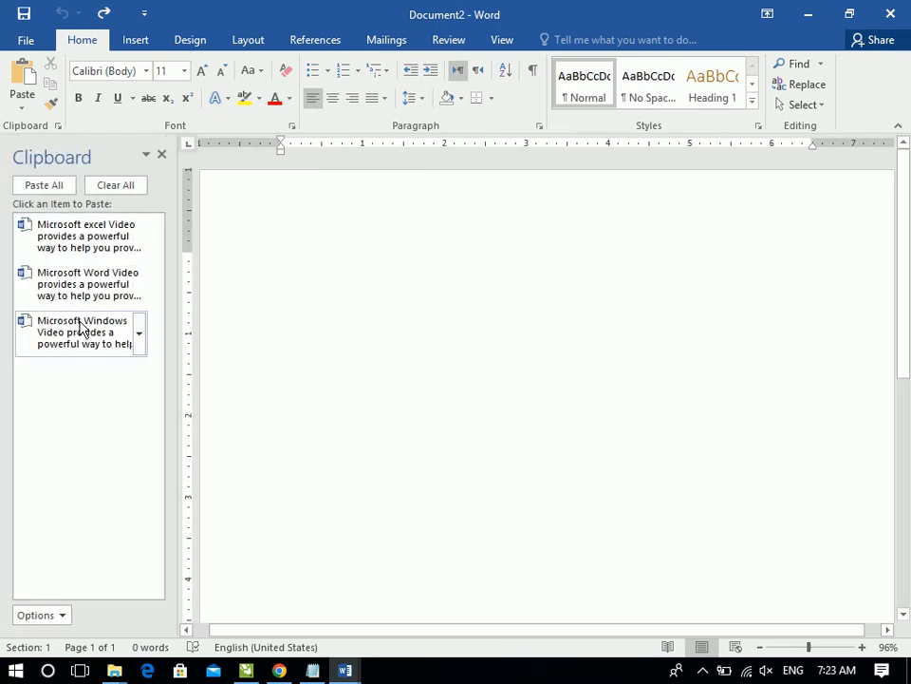
left_click(38, 197)
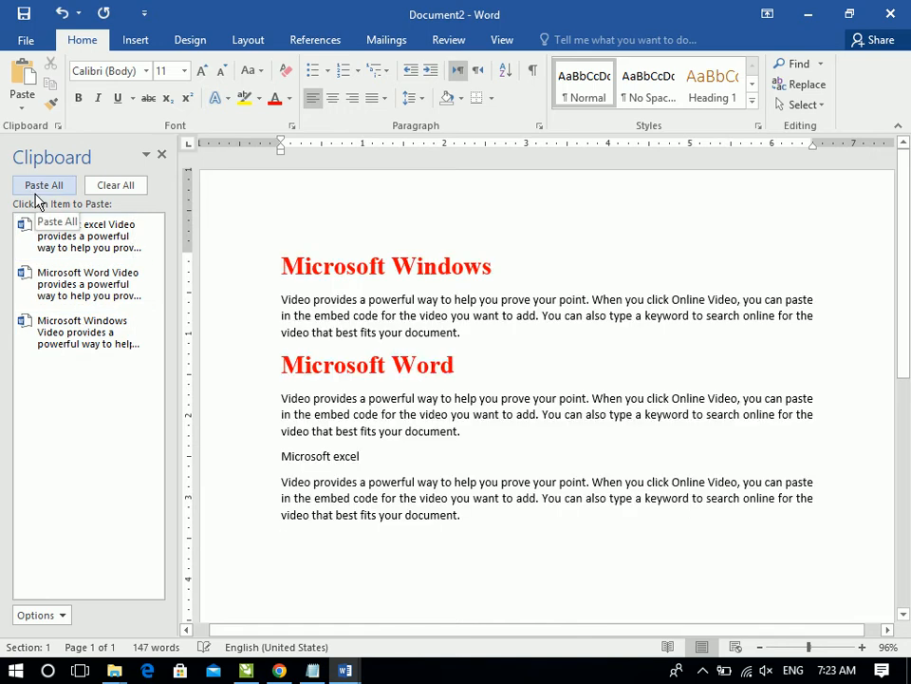
Clear and hide the Office Clipboard, and undo the pasted content in Document2
left_click(114, 186)
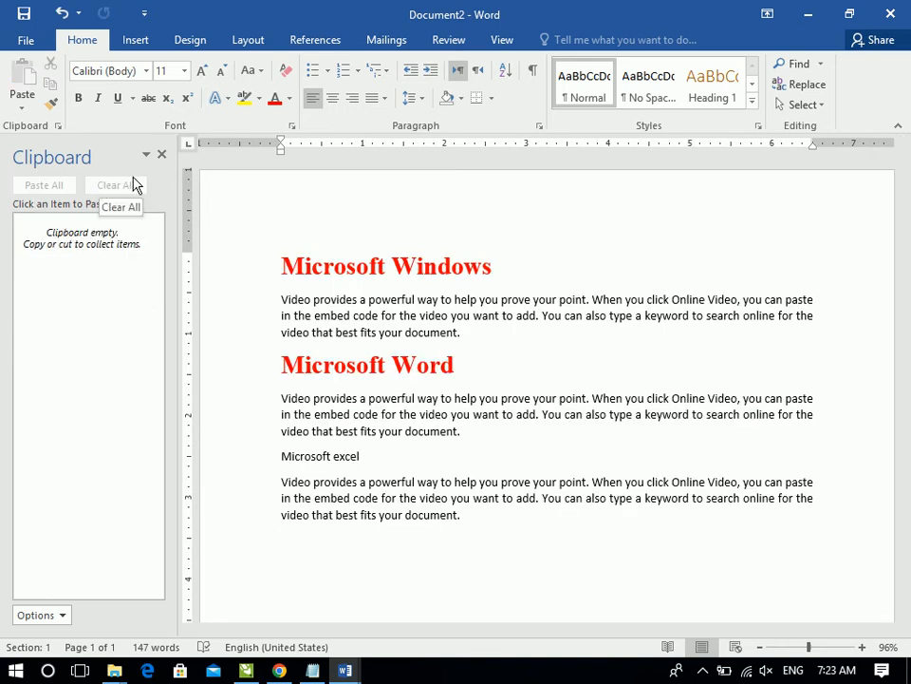
left_click(161, 153)
key("ctrl+z")
key("ctrl+z")
key("ctrl+z")
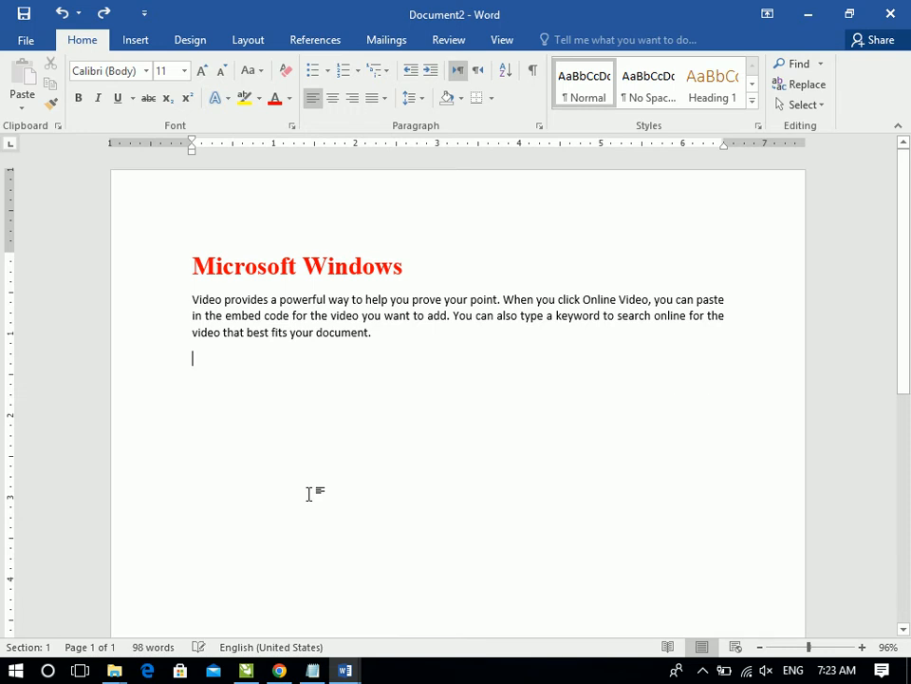
Switch to Document1 and copy the "Microsoft Windows" heading with its first paragraph
left_click(297, 625)
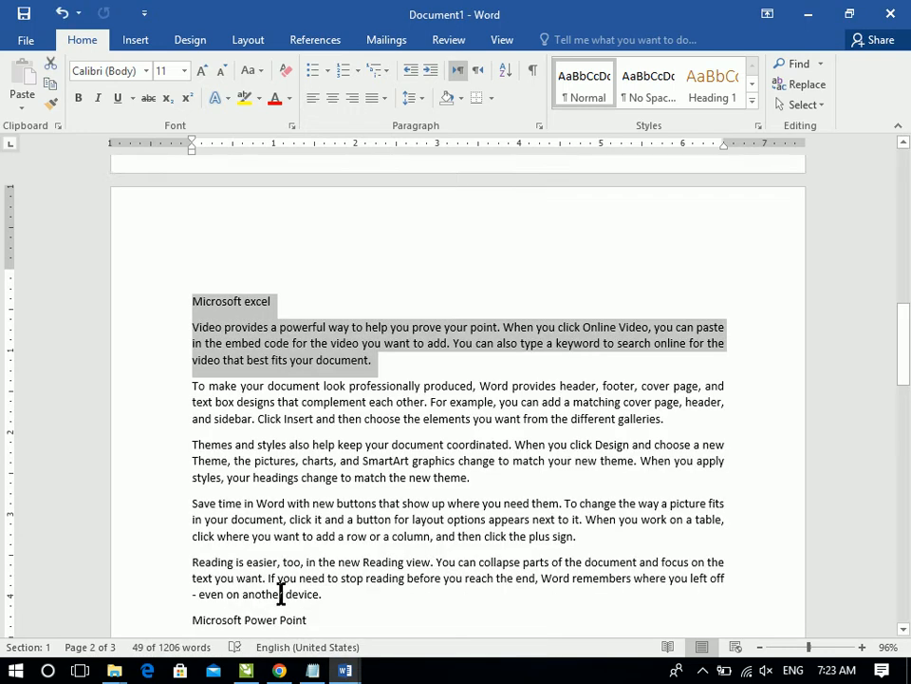
left_click_drag(902, 314, 907, 168)
left_click_drag(266, 270, 399, 344)
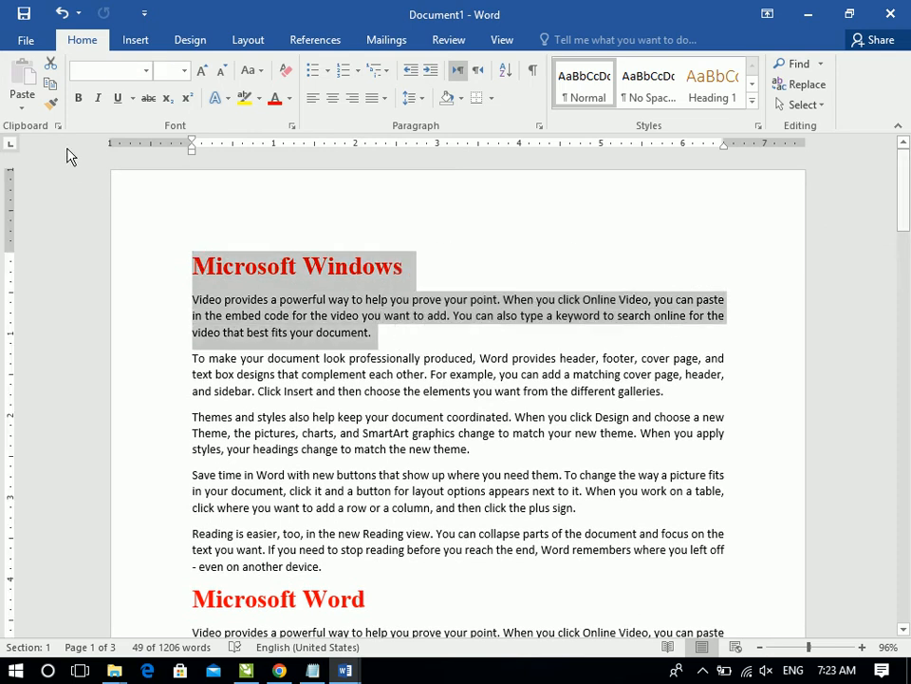
key("ctrl+c")
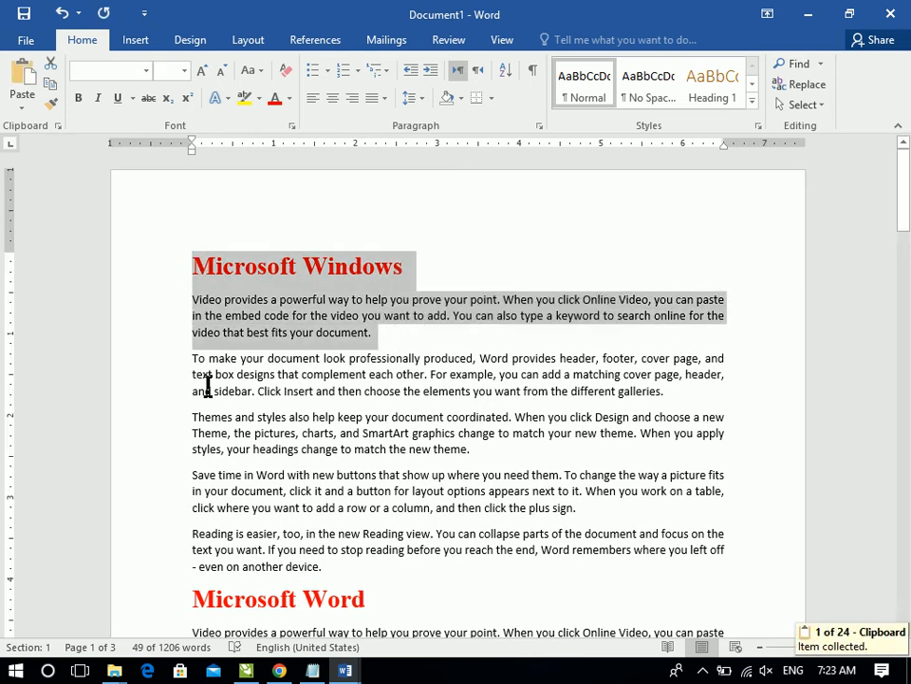
Show the Office Clipboard and turn on its Show Office Clipboard Icon on Taskbar option
left_click(58, 125)
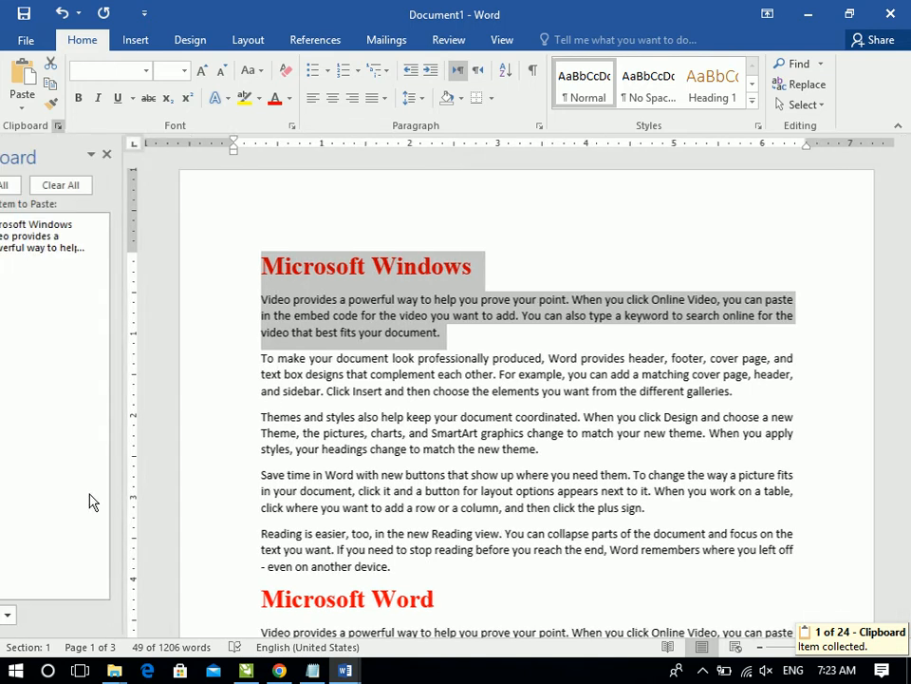
left_click(38, 615)
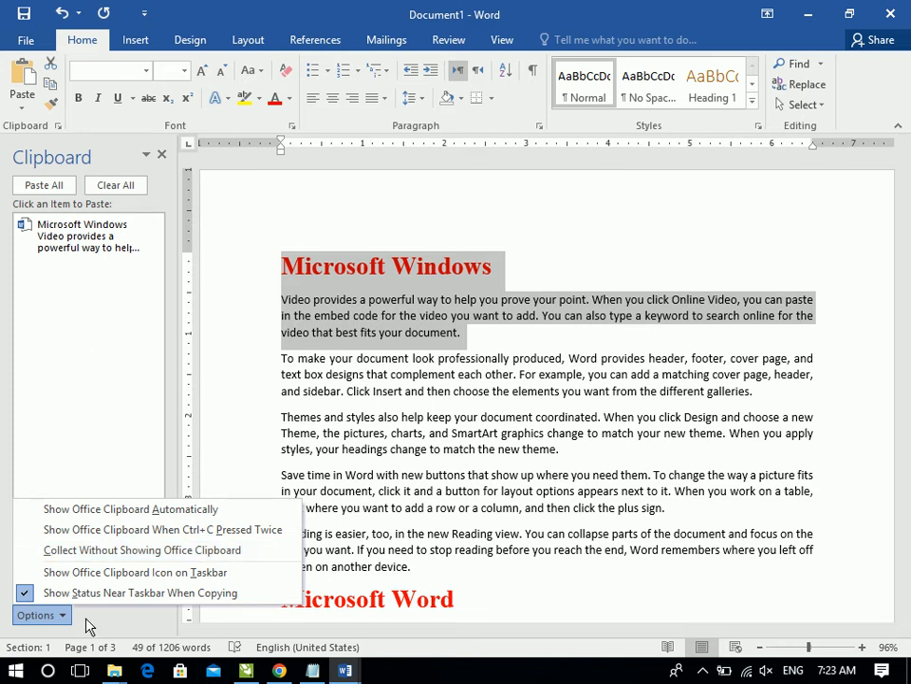
left_click(88, 580)
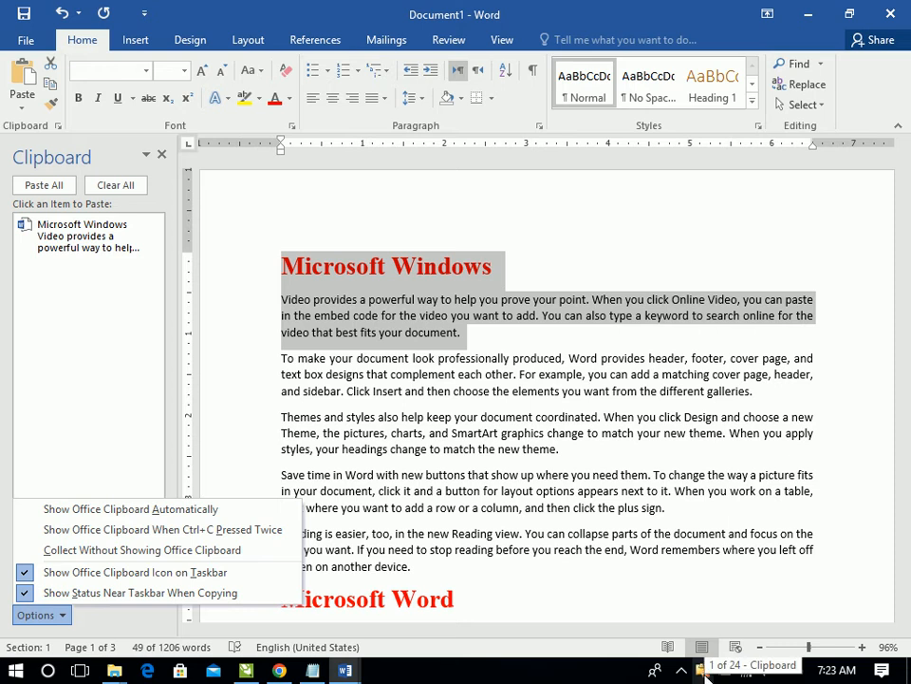
Clear all Office Clipboard items and copy the selected "Microsoft Windows" heading and paragraph again
left_click(115, 186)
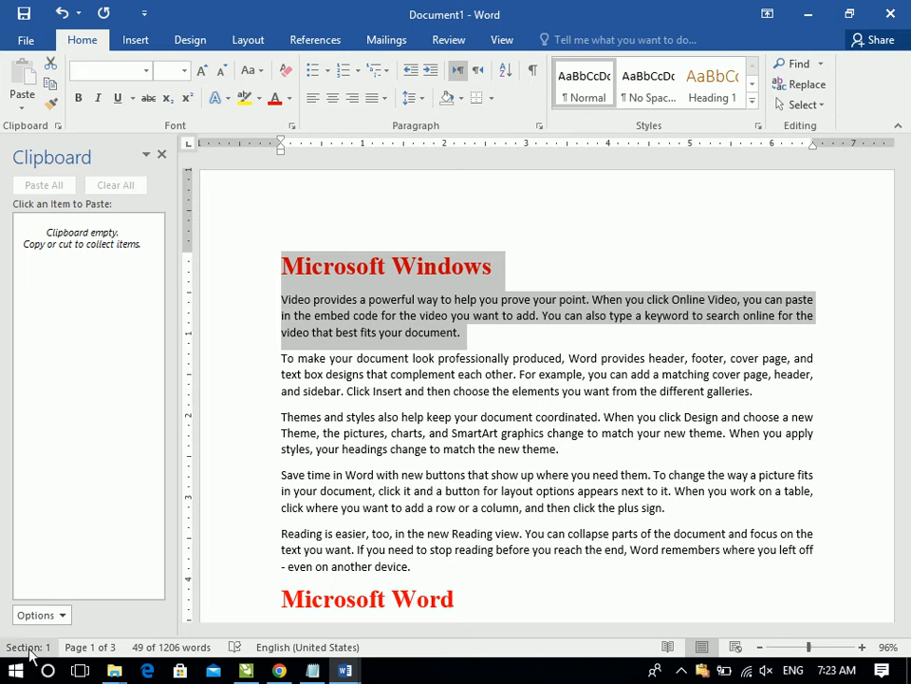
left_click(49, 615)
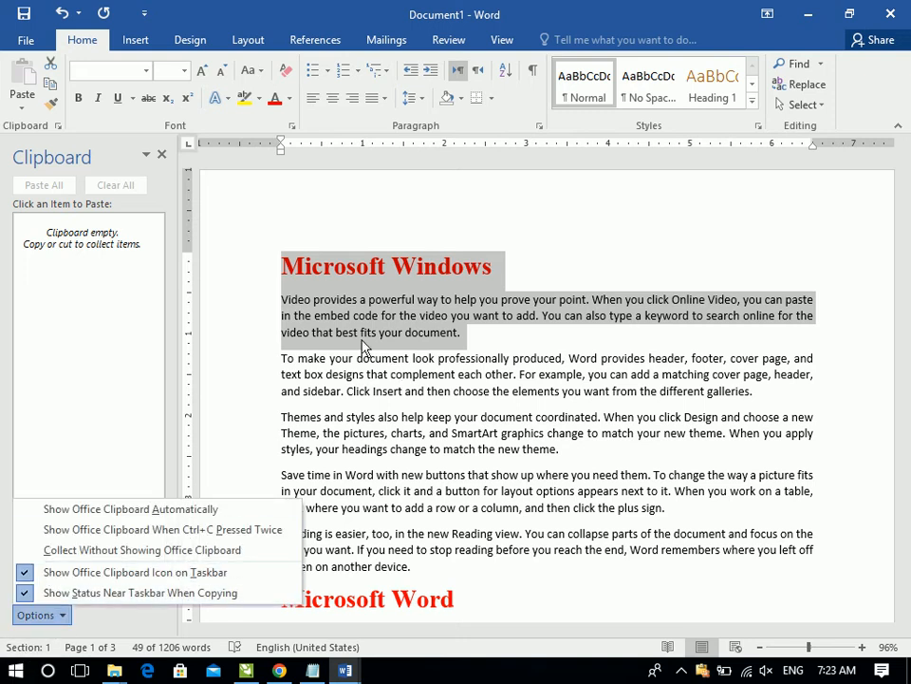
left_click(51, 84)
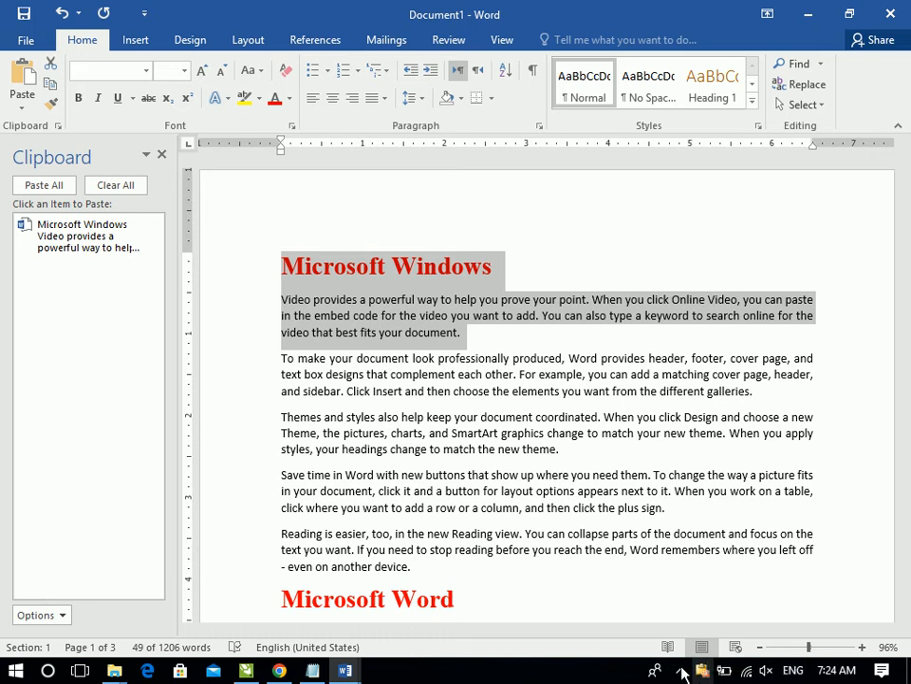
Turn off Show Office Clipboard Icon on Taskbar, keeping Show Status Near Taskbar When Copying turned on
left_click(36, 615)
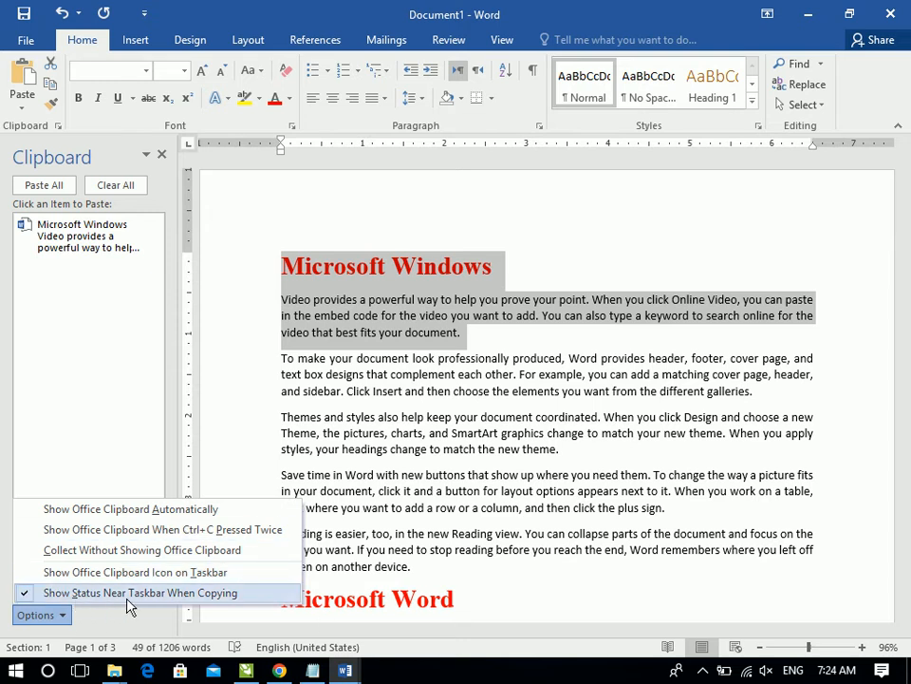
left_click_drag(482, 330, 279, 261)
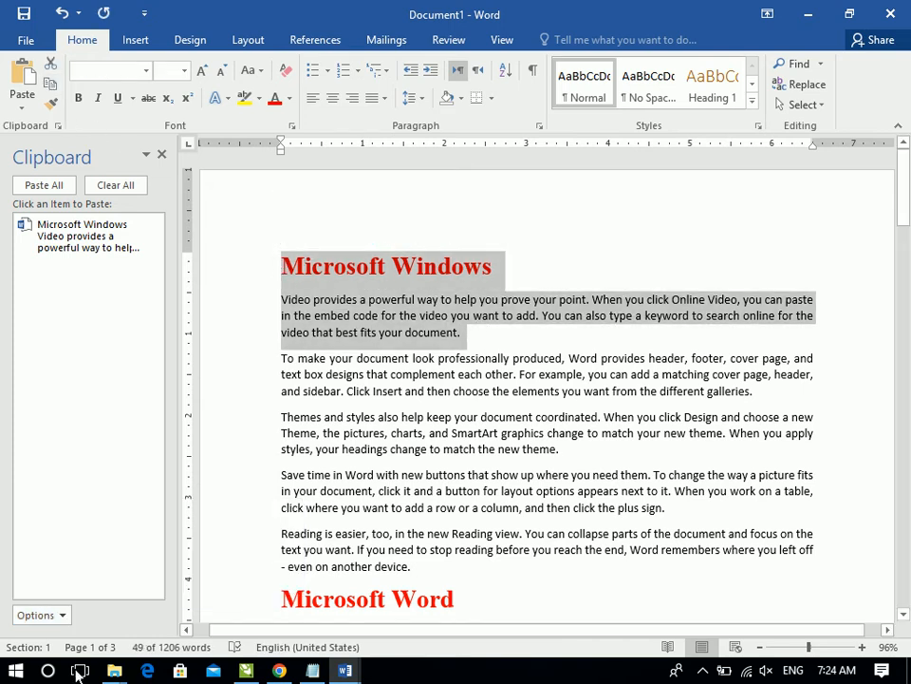
left_click(41, 614)
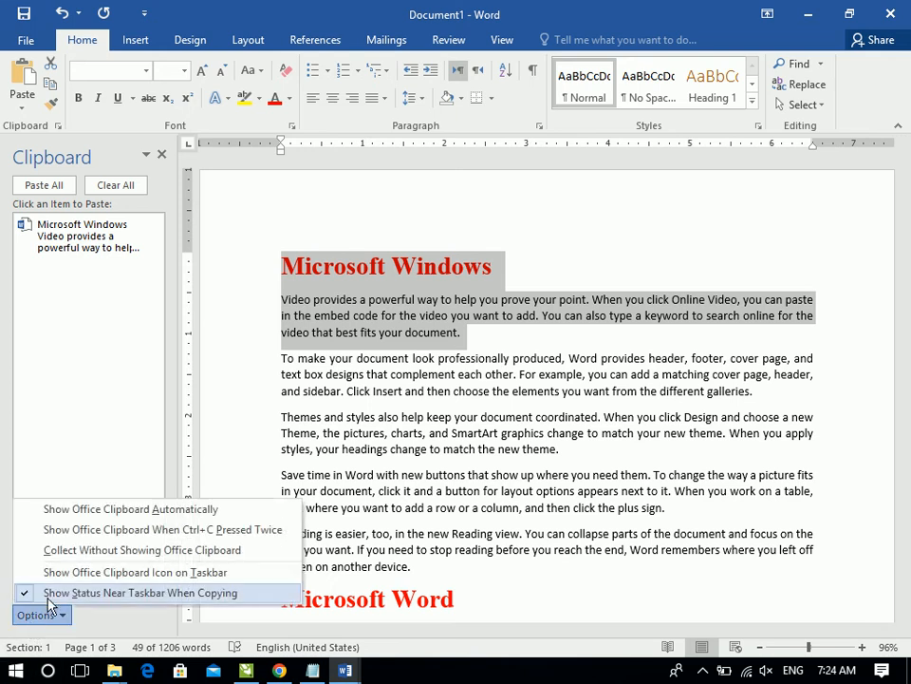
left_click(908, 346)
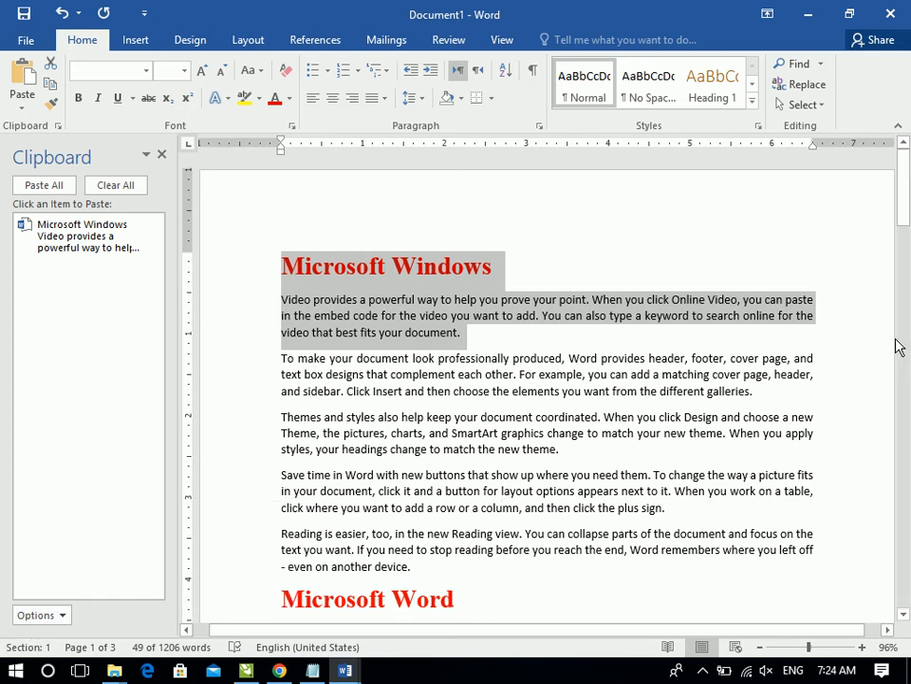
Copy the "Microsoft Word" heading with its first paragraph, and separately the "Microsoft excel" heading with its first paragraph
left_click_drag(908, 217, 908, 234)
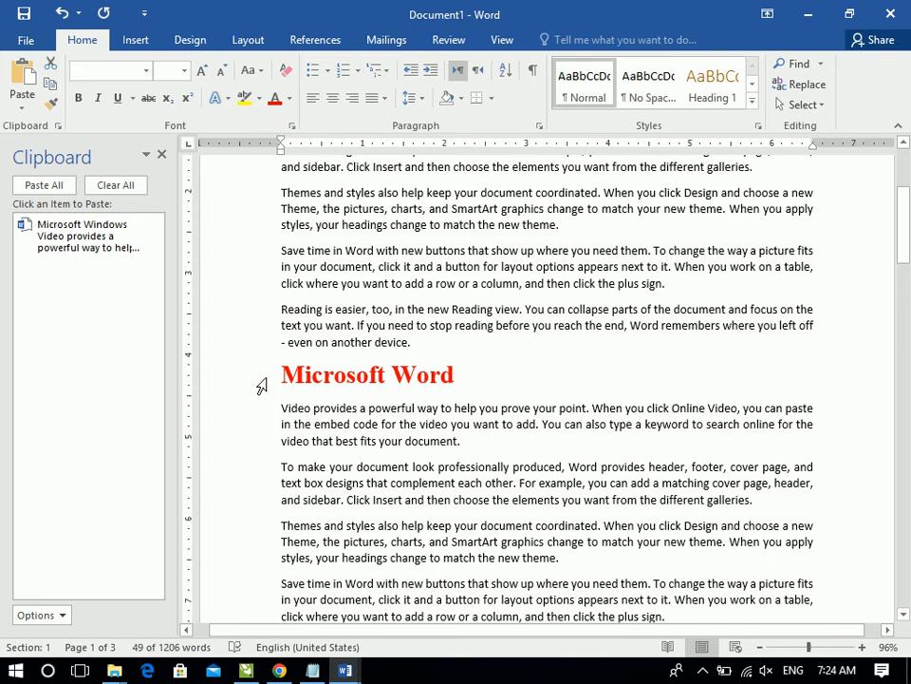
left_click_drag(255, 384, 491, 454)
left_click(49, 82)
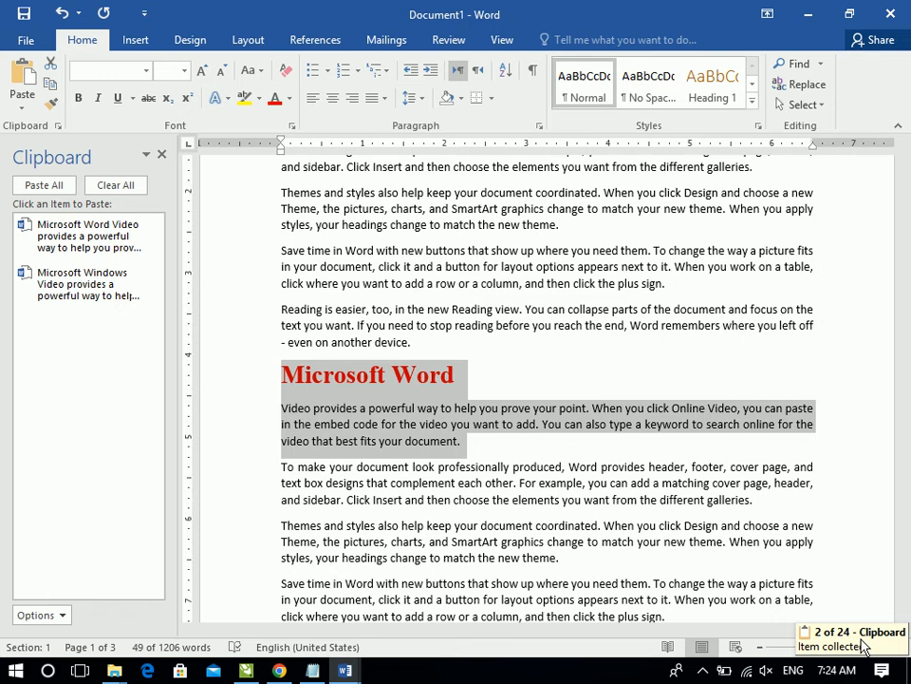
left_click_drag(907, 276, 909, 357)
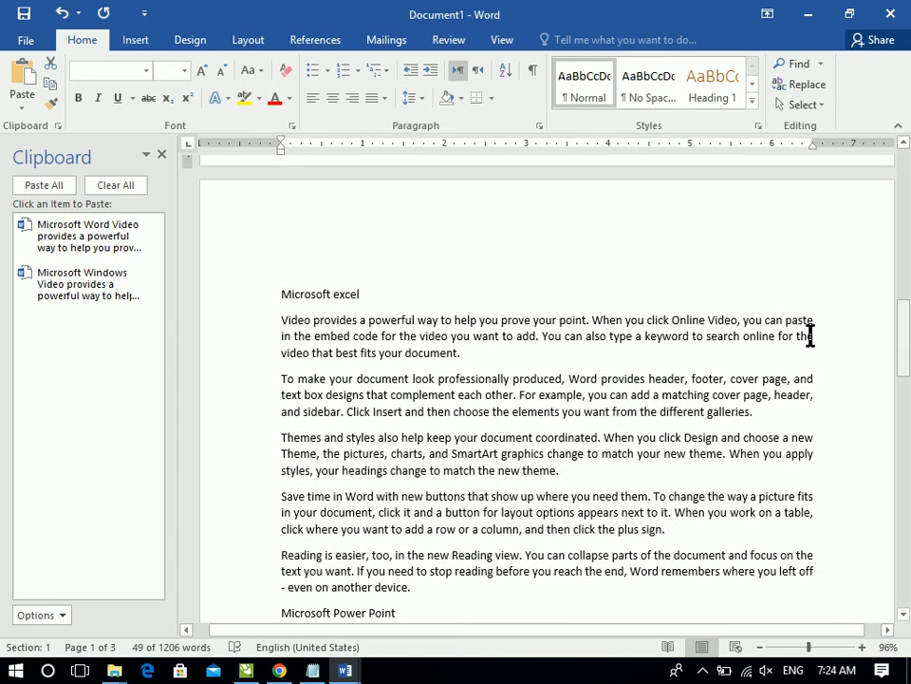
mouse_move(276, 314)
left_mouse_down()
mouse_move(447, 368)
mouse_move(290, 302)
left_mouse_up()
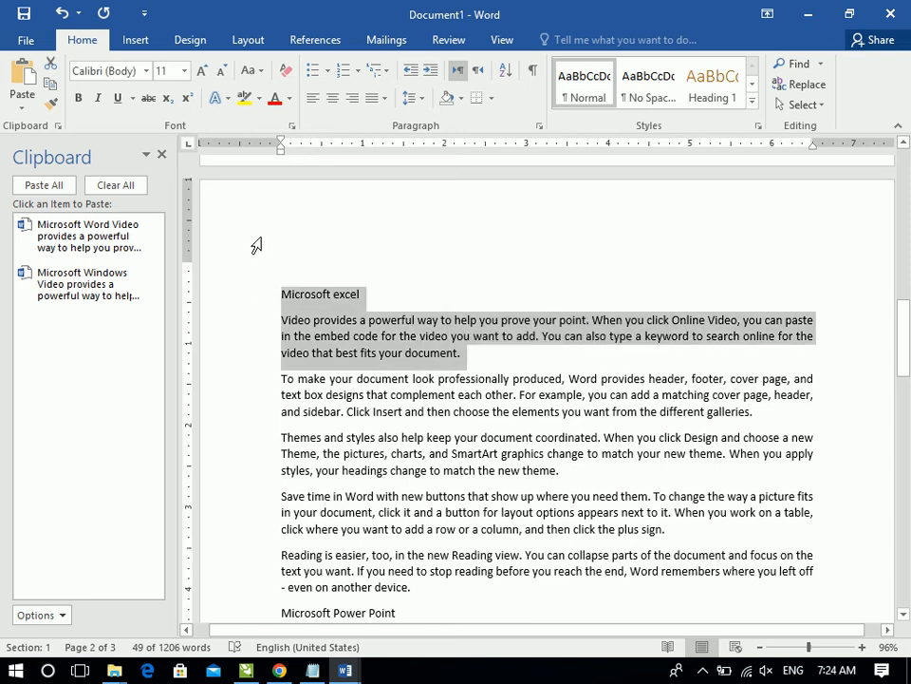
left_click(51, 84)
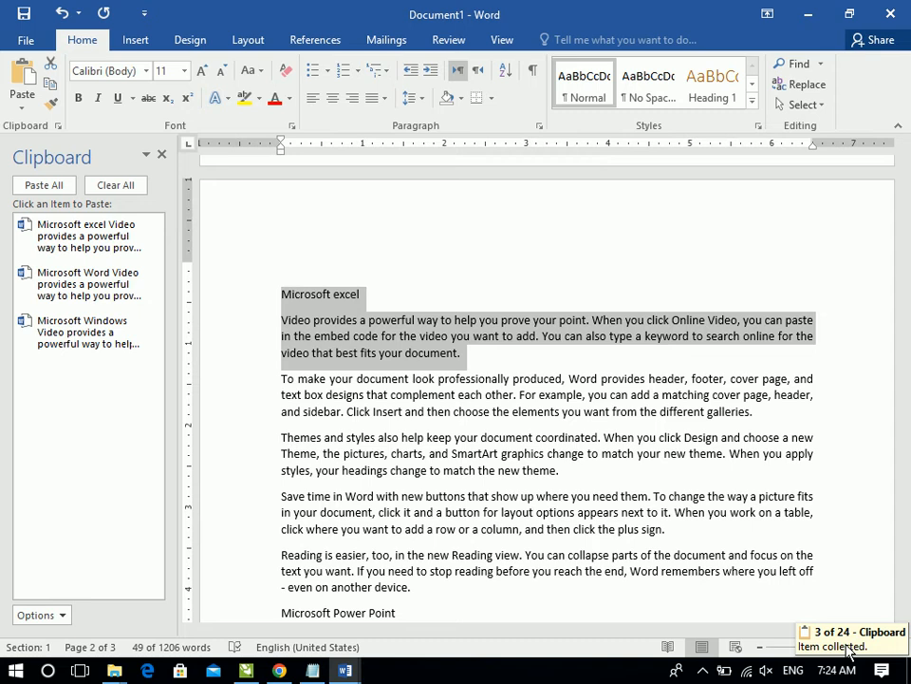
Turn off Show Status Near Taskbar When Copying and copy the "Microsoft Power Point" heading with its first paragraph
left_click(61, 616)
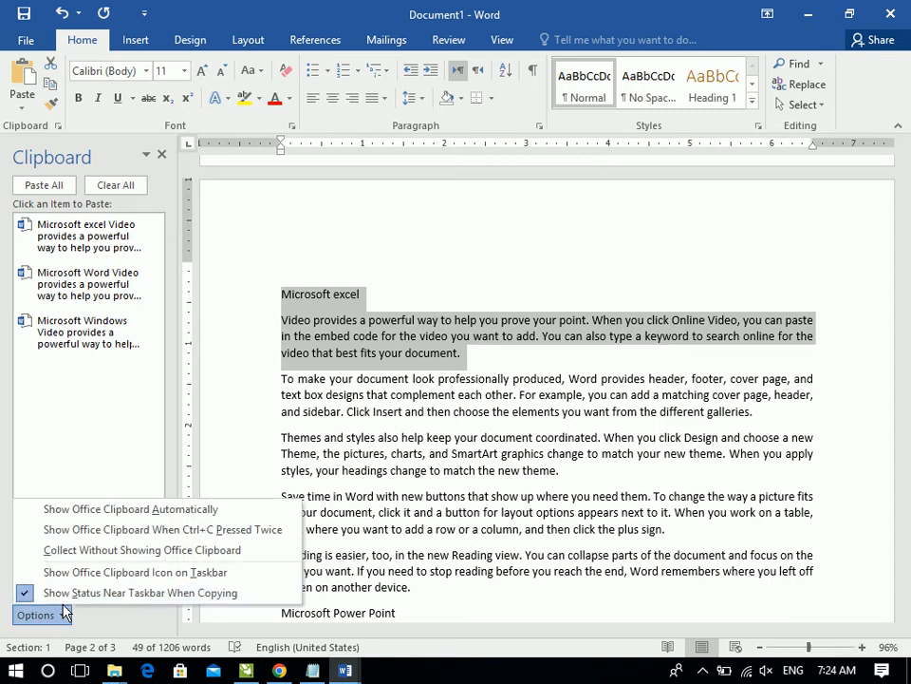
left_click(353, 452)
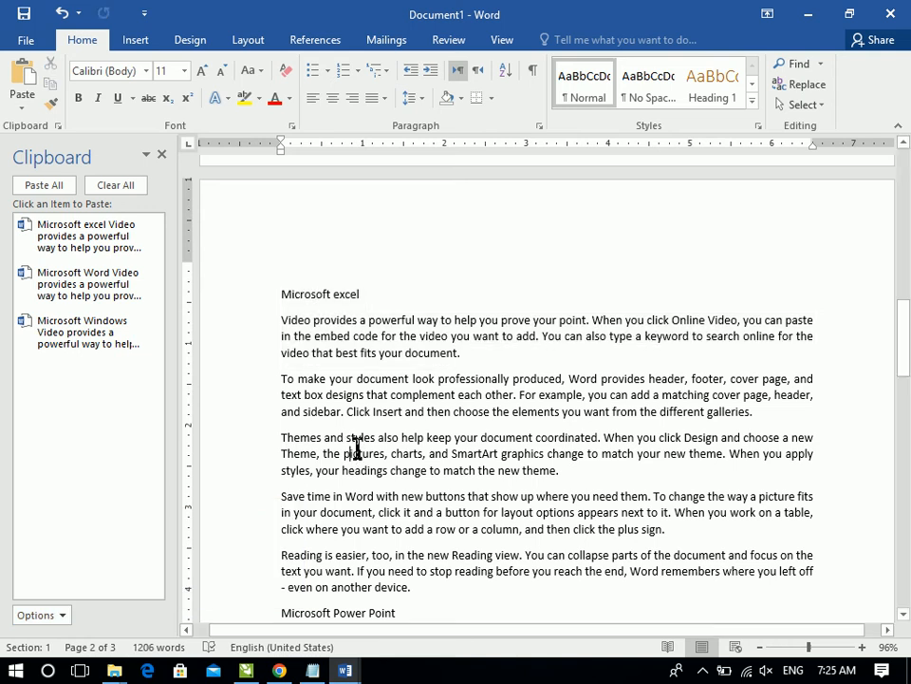
scroll(313, 370, "down", 5)
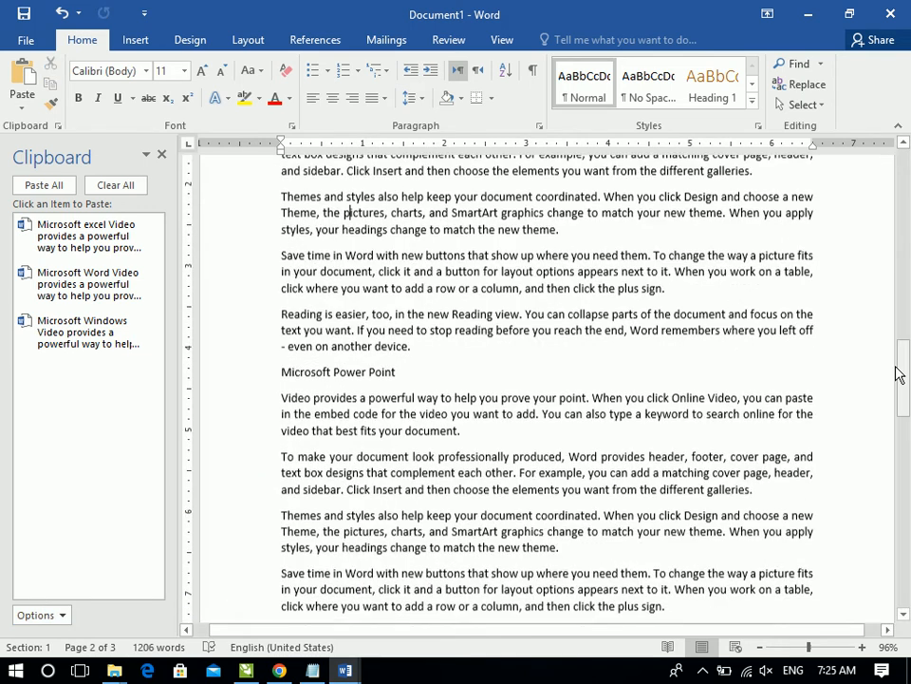
left_click_drag(281, 371, 504, 436)
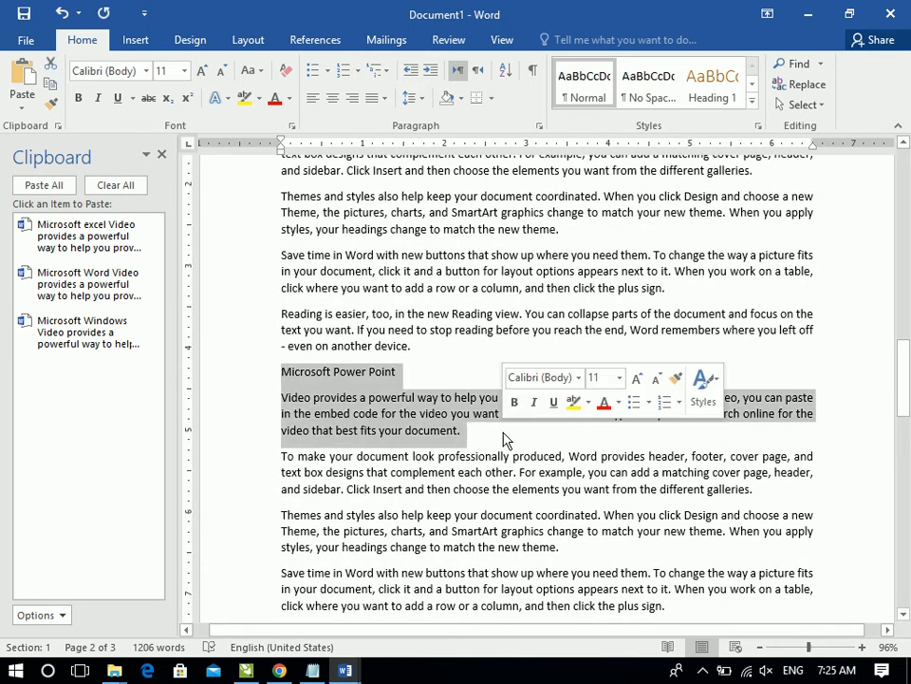
left_click(50, 83)
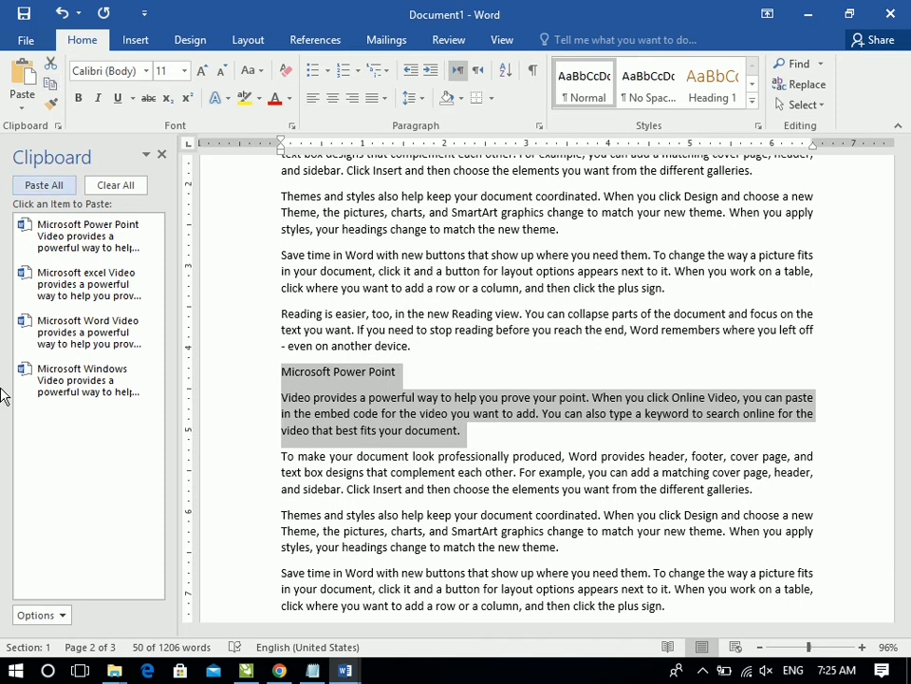
Turn Show Status Near Taskbar When Copying back on, and clear and hide the Office Clipboard
left_click(43, 614)
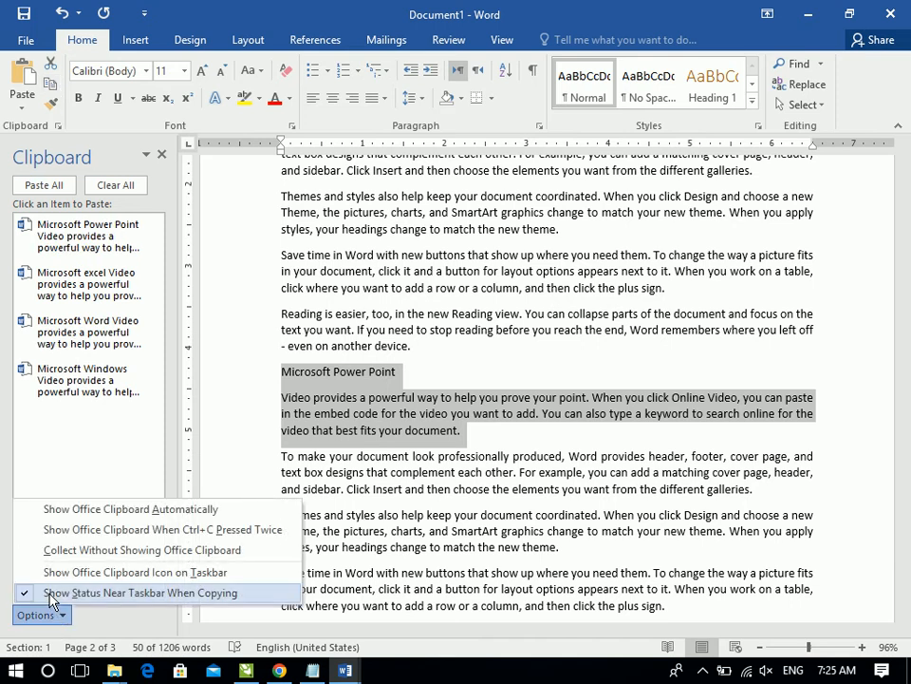
left_click(110, 184)
left_click(162, 155)
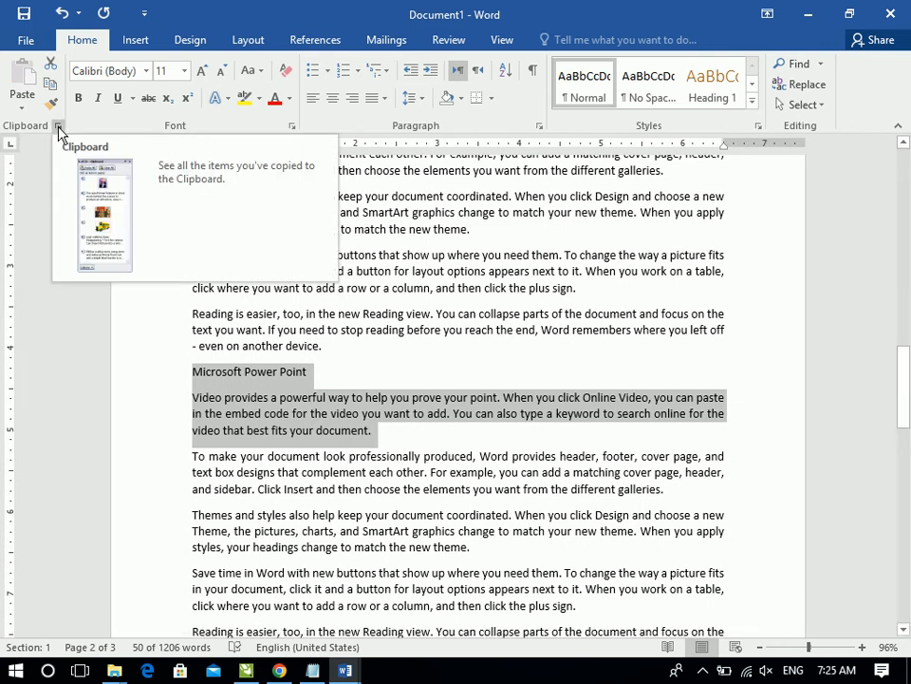
left_click(344, 672)
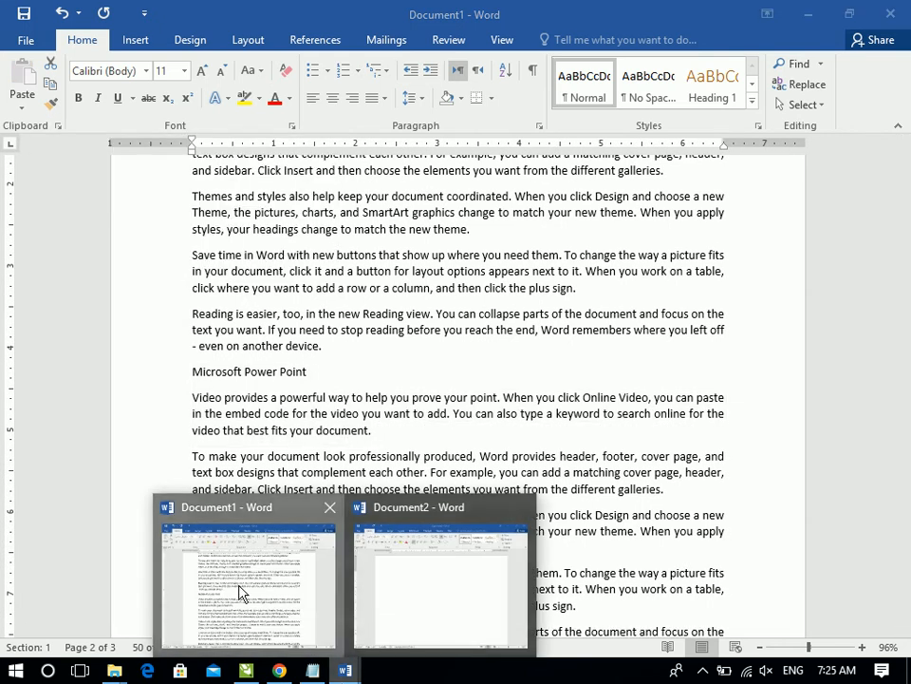
left_click(240, 594)
left_click(347, 673)
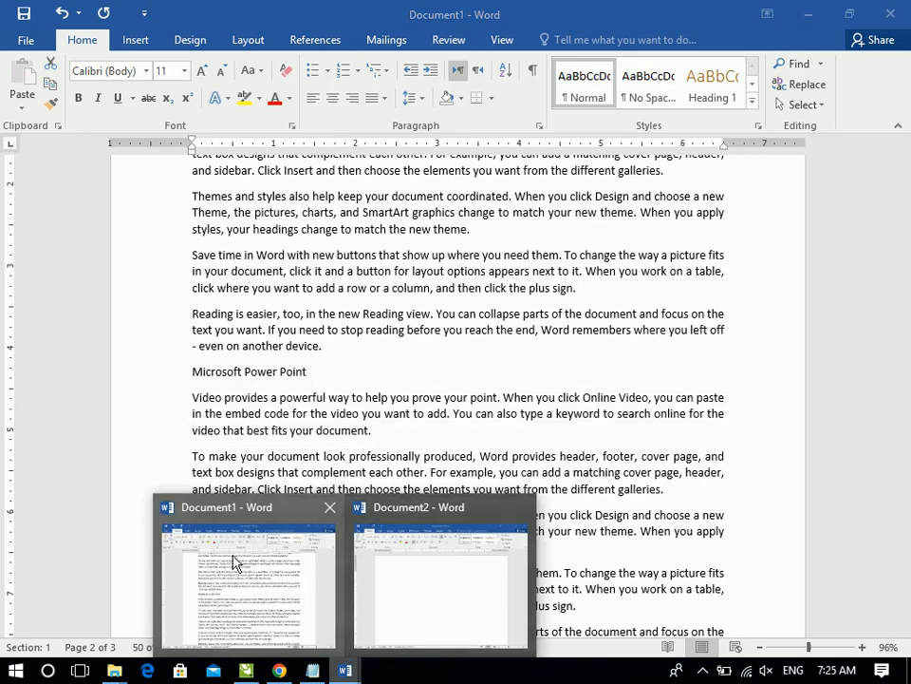
left_click(252, 573)
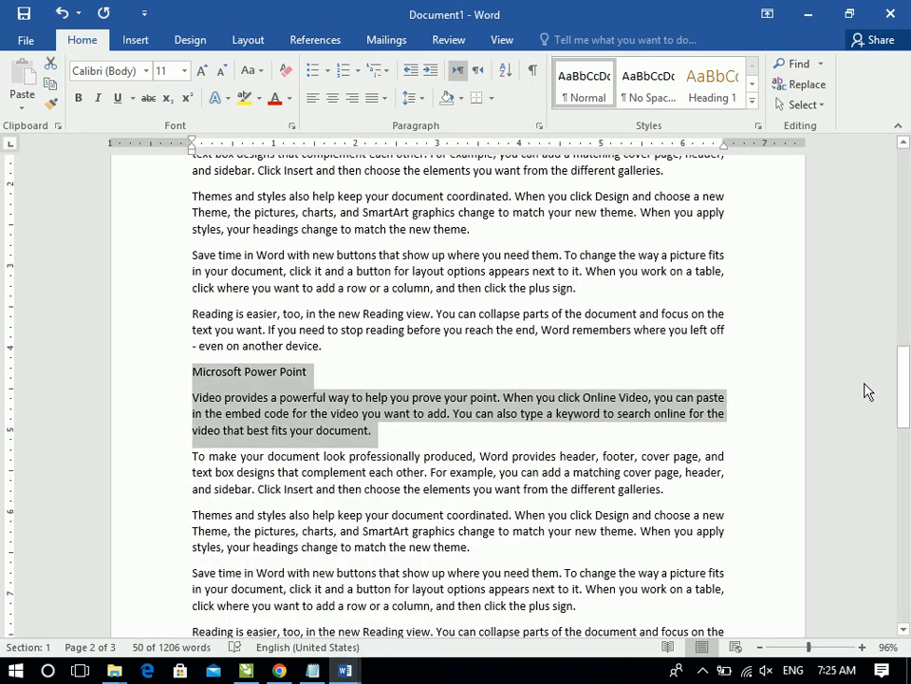
Copy the "Microsoft Windows" heading together with all five paragraphs of its section
scroll(793, 390, "up", 5)
left_click_drag(196, 265, 391, 560)
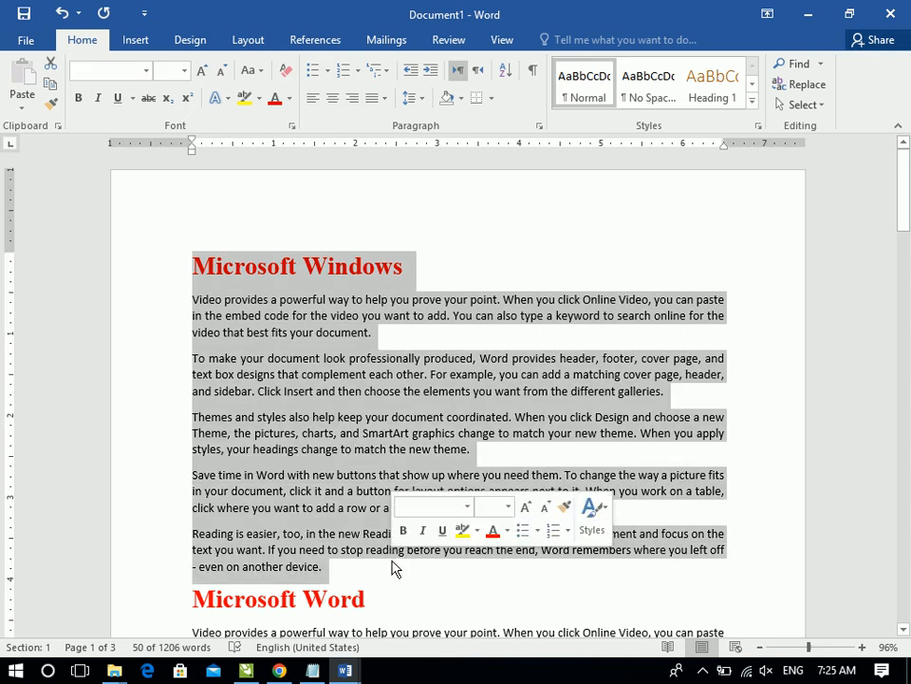
left_click(49, 82)
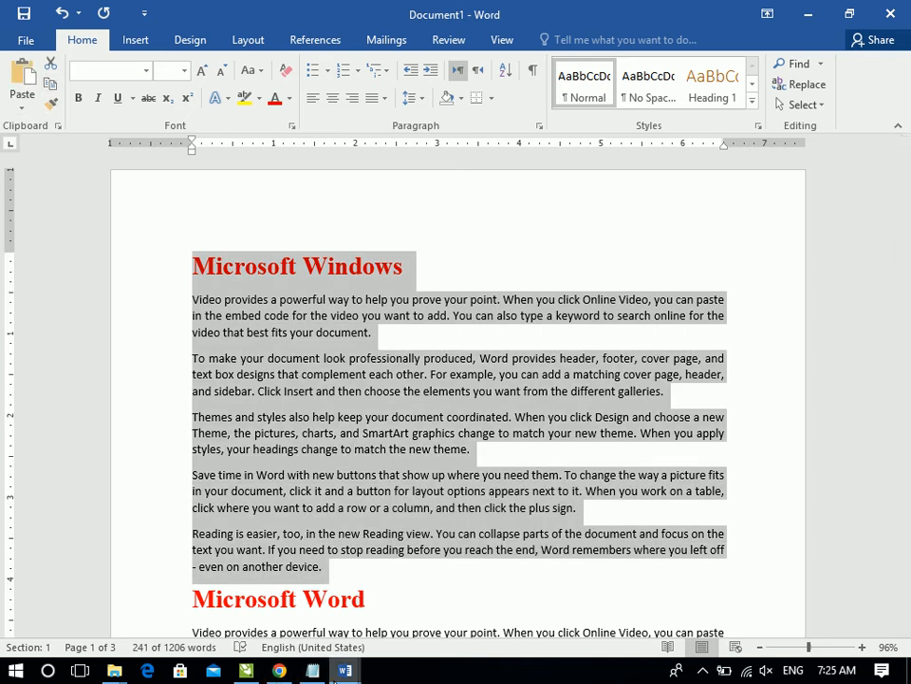
Paste the copied "Microsoft Windows" section into Document2 with the regular Paste command, and undo that paste
mouse_move(350, 665)
left_click(437, 631)
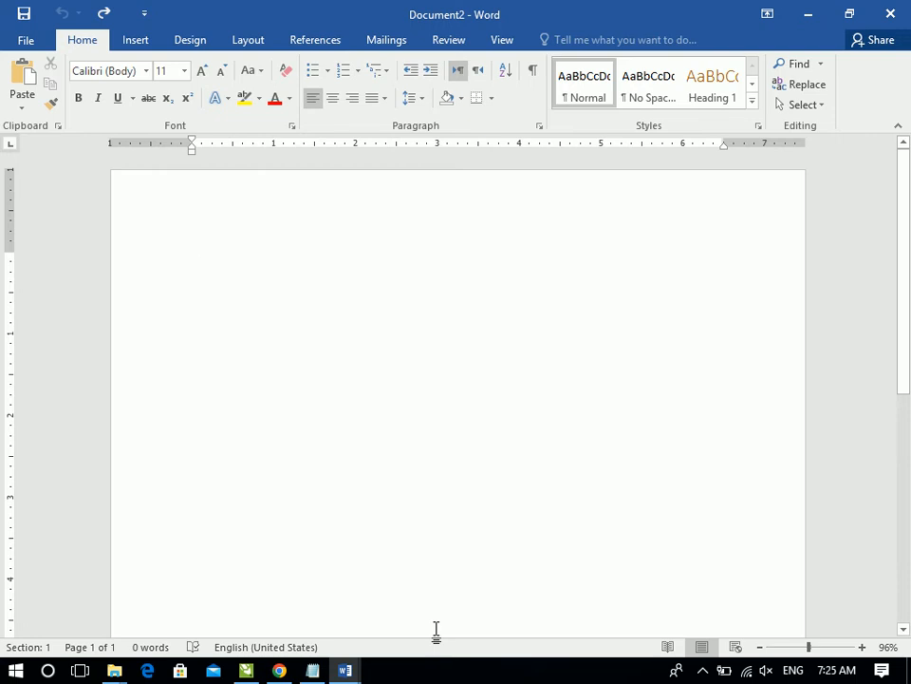
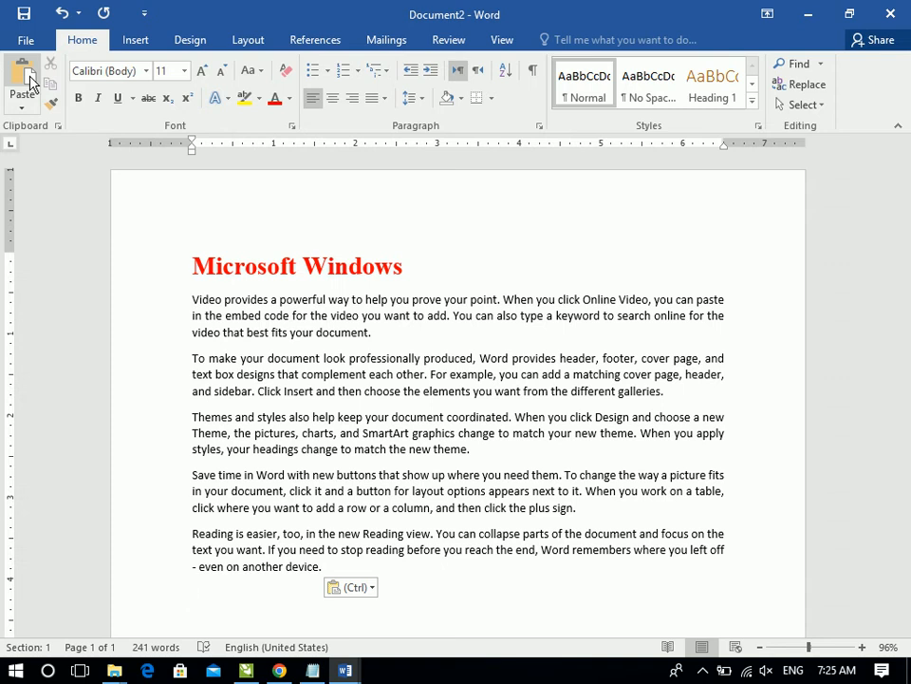
key("ctrl+z")
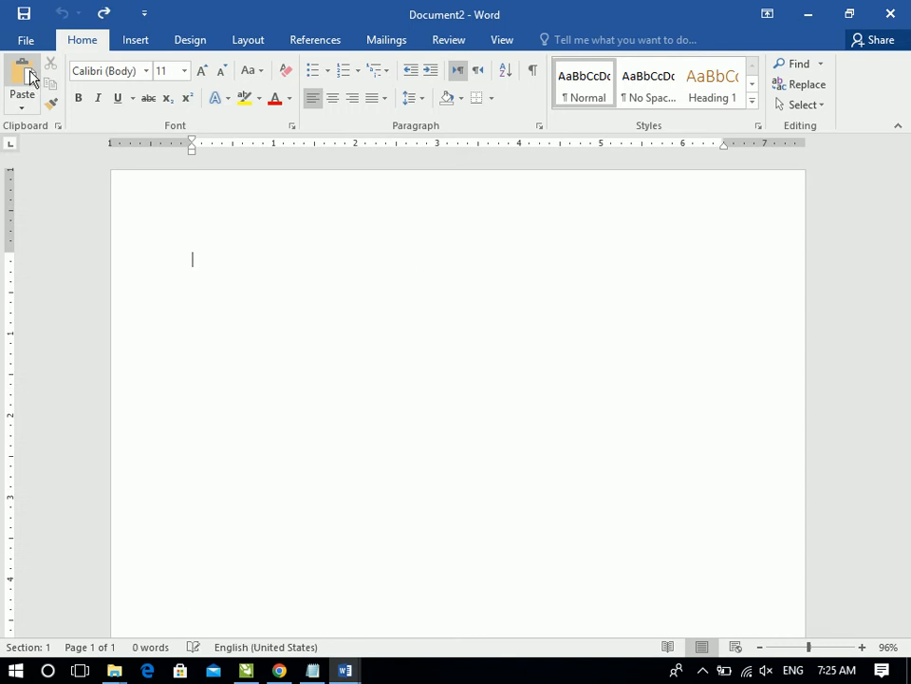
Use Paste Special to insert the copied section as a Microsoft Word Document Object displayed as an icon, and enlarge the icon
left_click(29, 110)
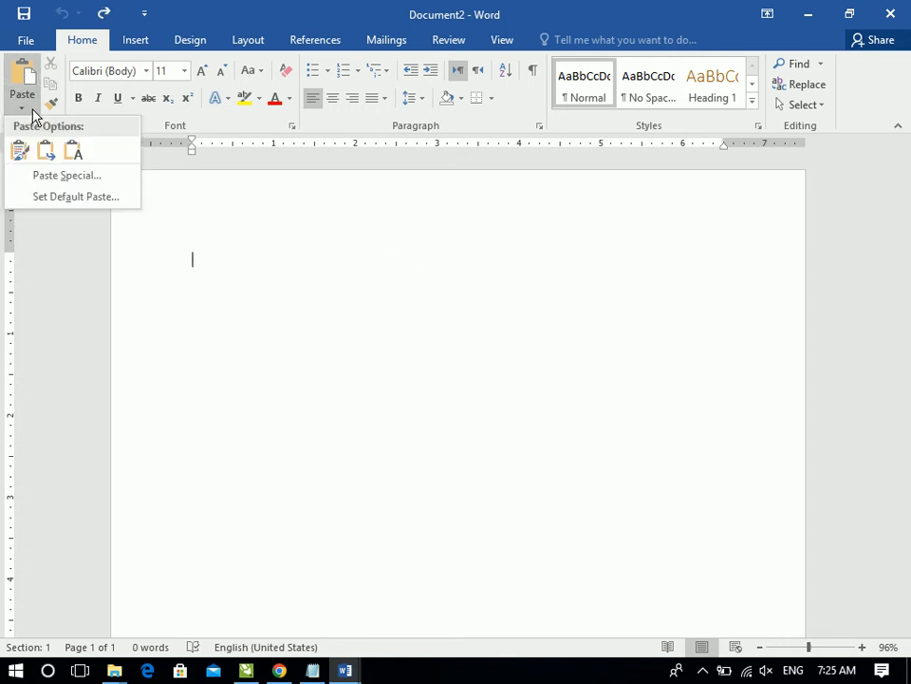
left_click(23, 112)
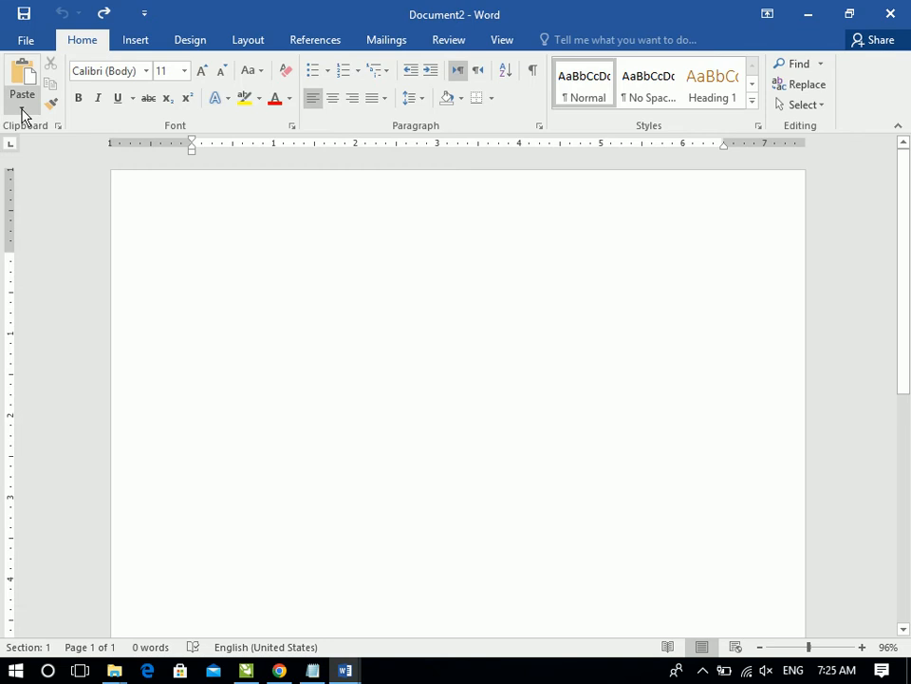
left_click(23, 112)
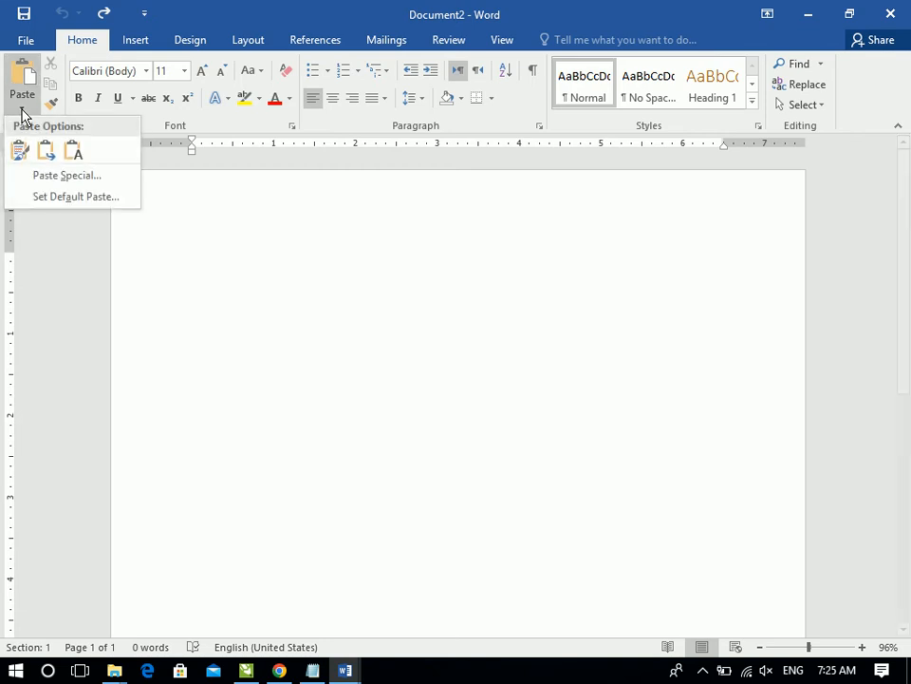
left_click(57, 176)
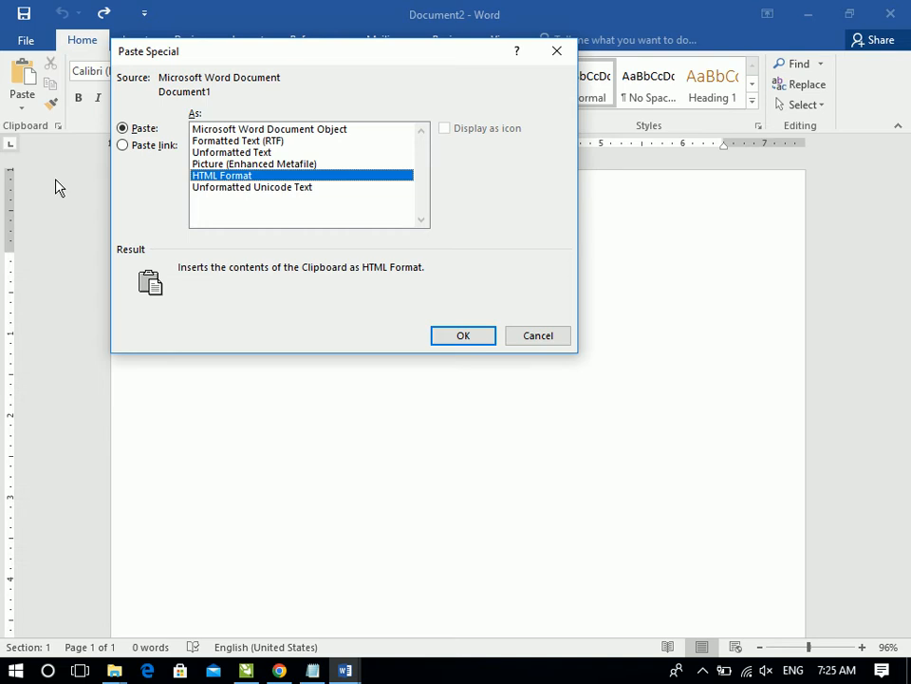
left_click(237, 131)
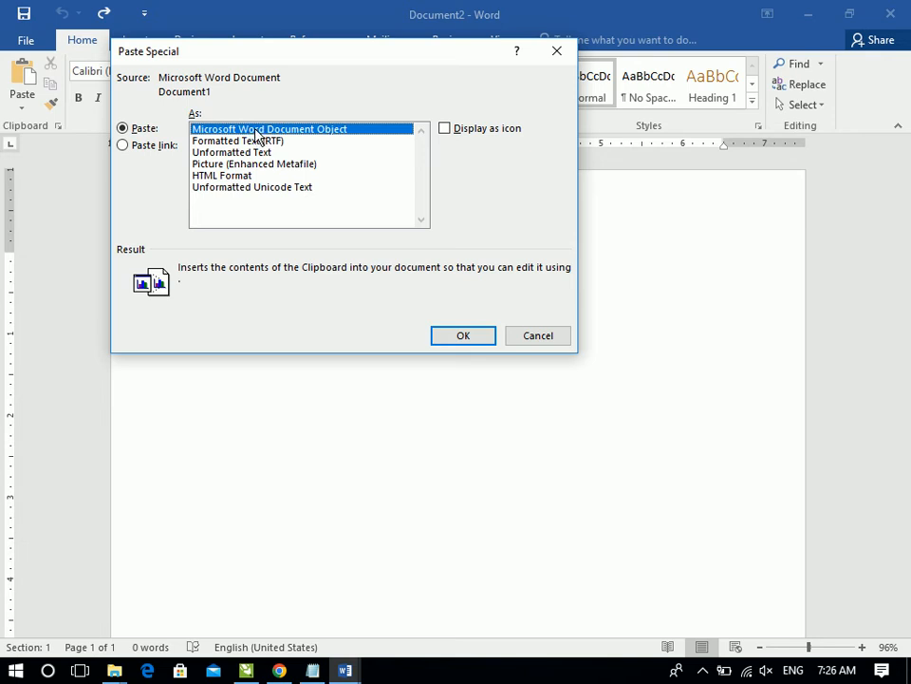
left_click(466, 133)
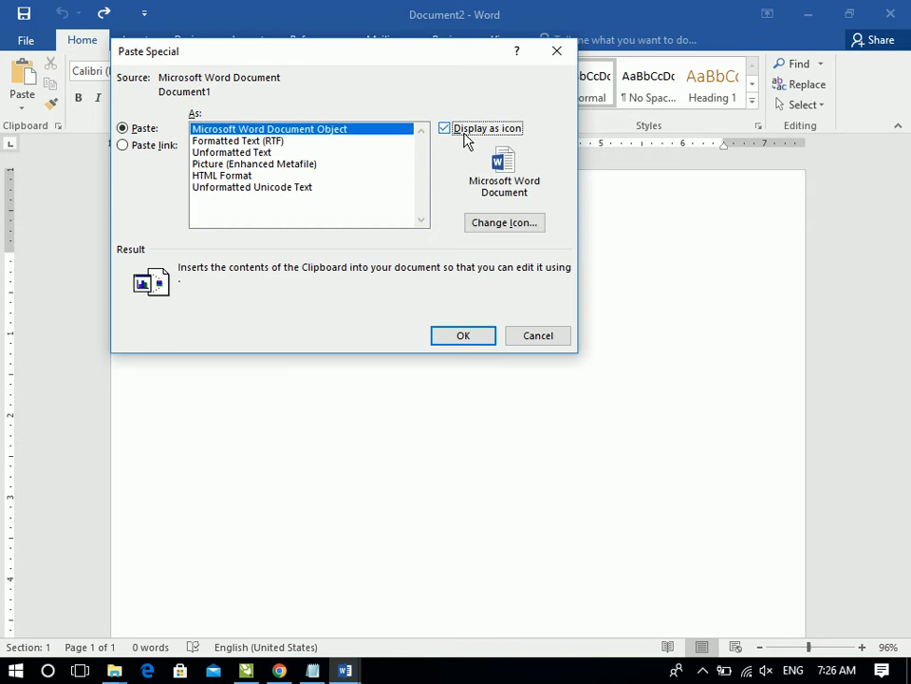
left_click(472, 338)
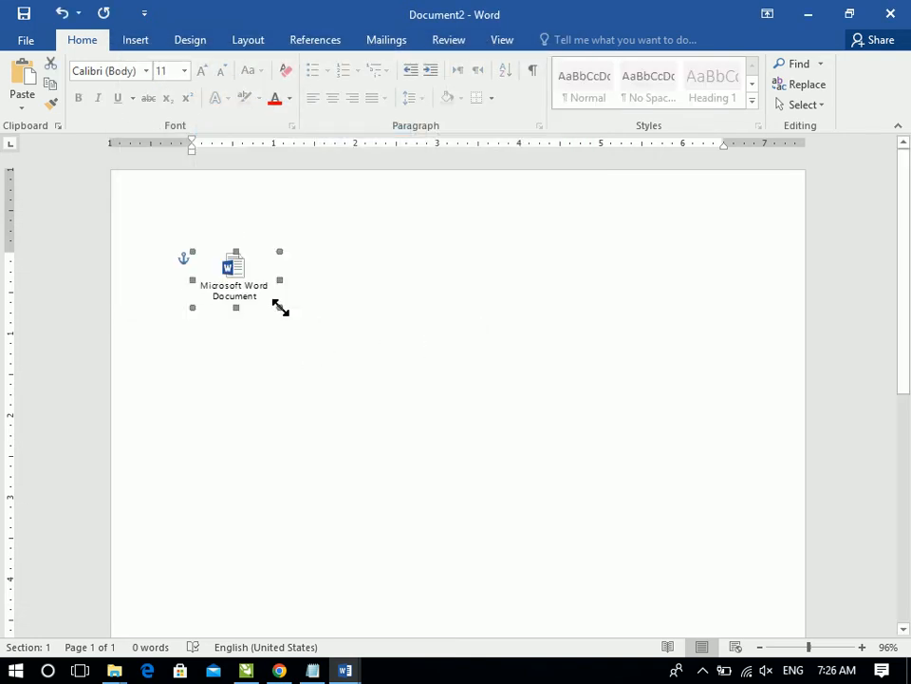
left_click_drag(280, 308, 366, 392)
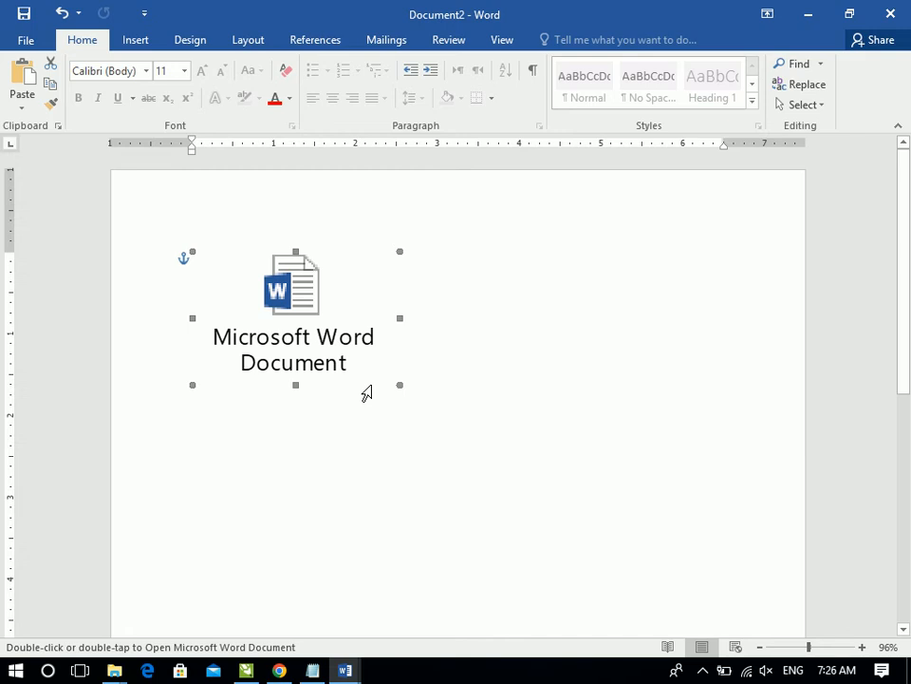
Open the embedded document from its icon, close it, and delete the icon from Document2
double_click(289, 284)
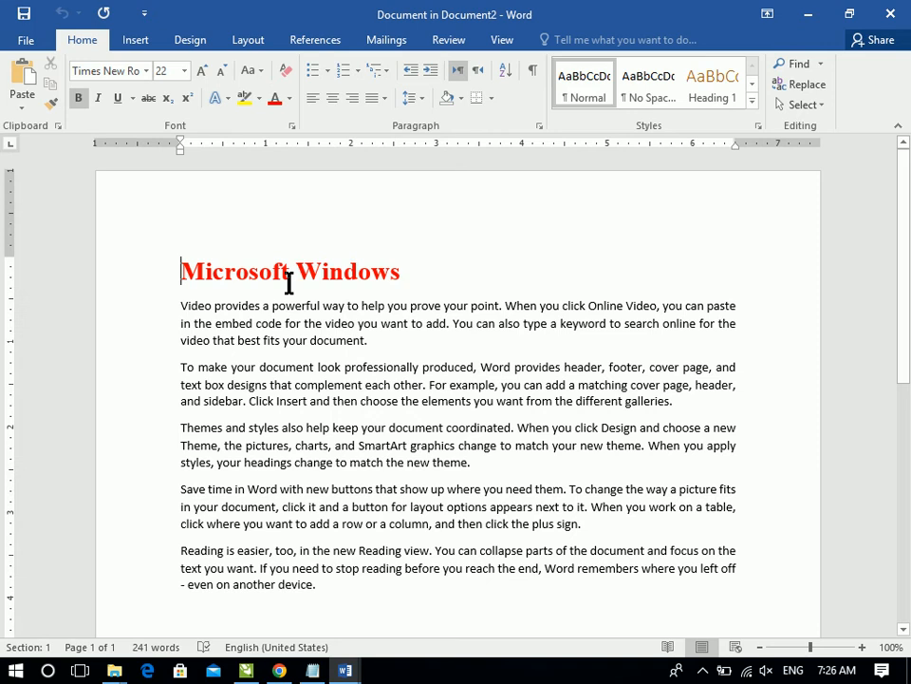
left_click(891, 13)
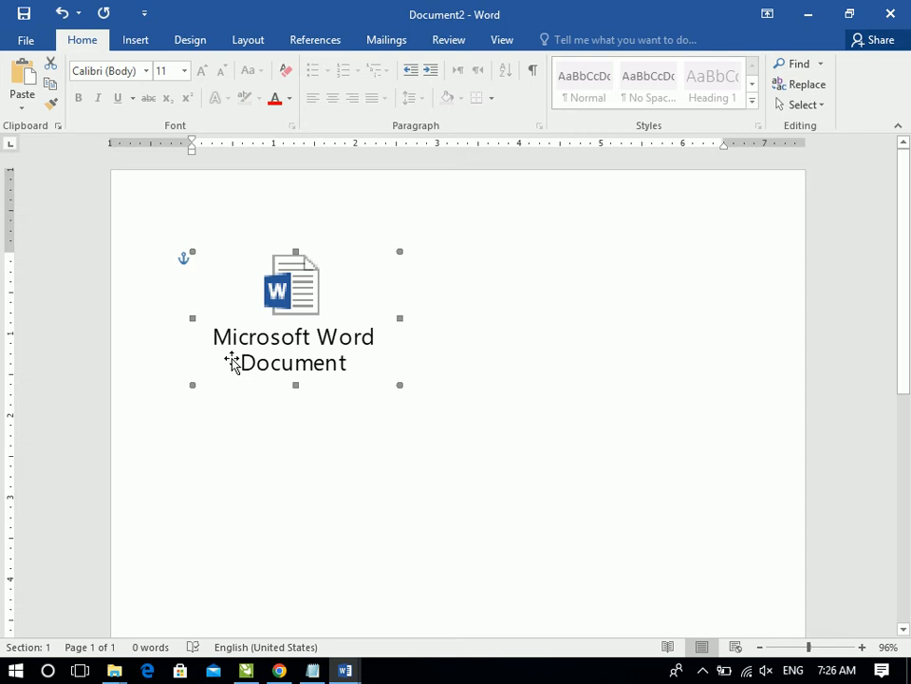
key("Delete")
In Document2, set Paste Special to insert the "Microsoft Windows" section as a Microsoft Word Document Object displayed as an icon
mouse_move(346, 677)
left_click(267, 611)
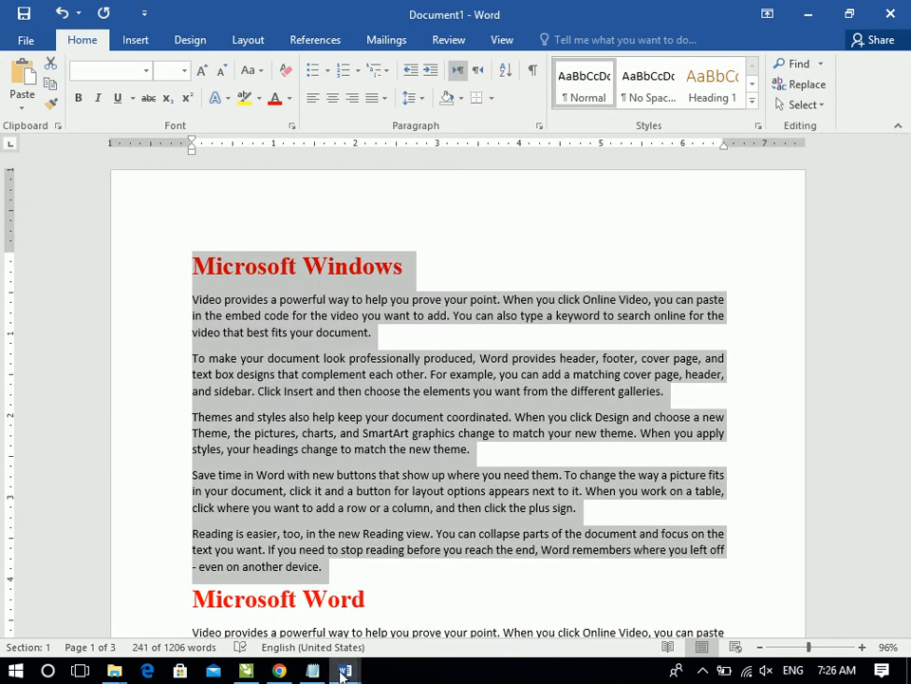
mouse_move(346, 668)
left_click(410, 620)
left_click(23, 103)
left_click(43, 176)
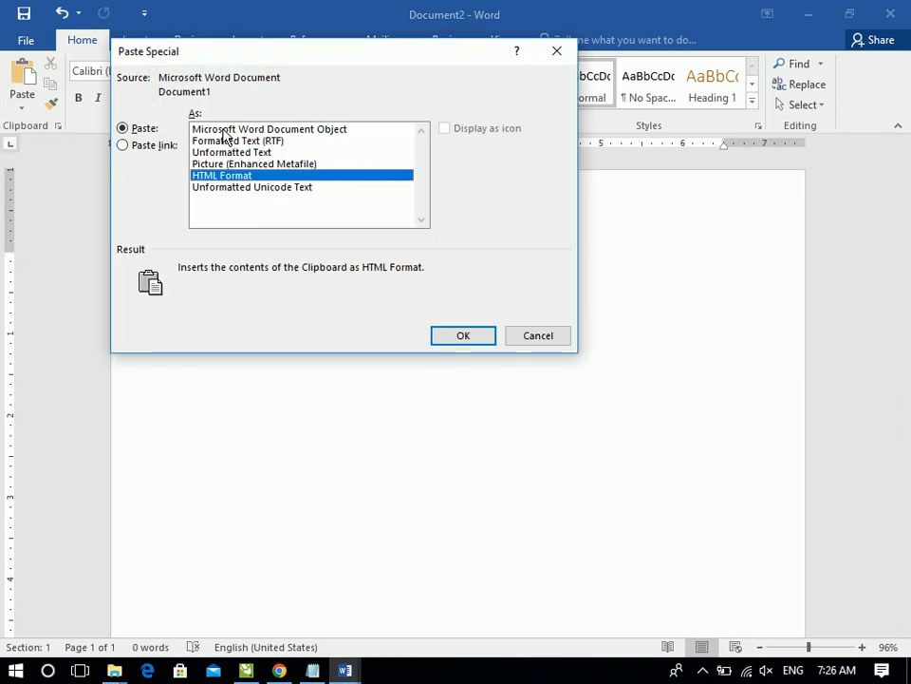
left_click(304, 130)
left_click(445, 129)
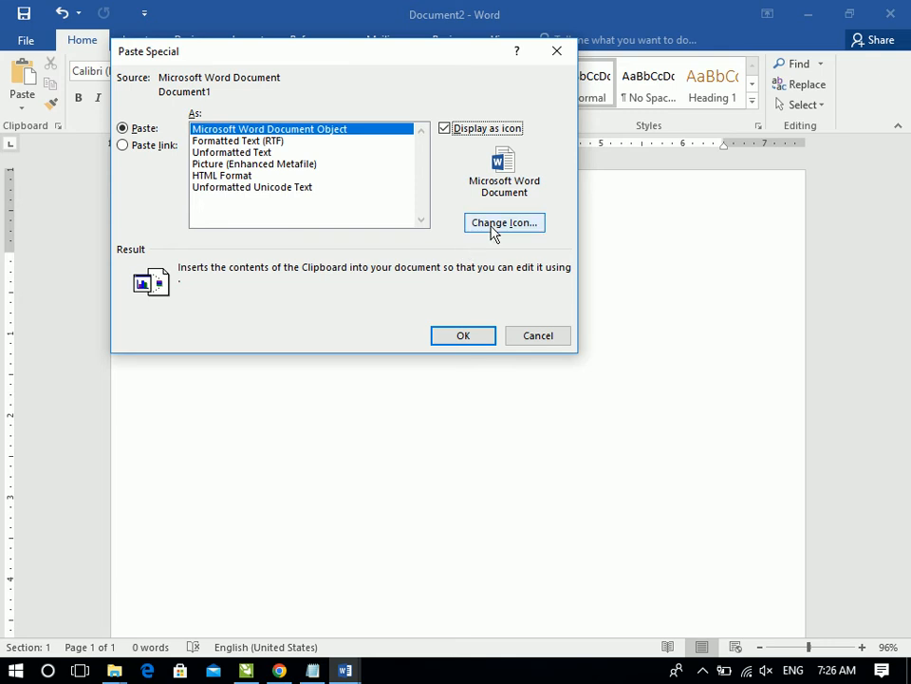
Caption the icon "Microsoft Window Notes", insert the object, and enlarge its icon on the page
left_click(489, 226)
left_click_drag(444, 374, 269, 350)
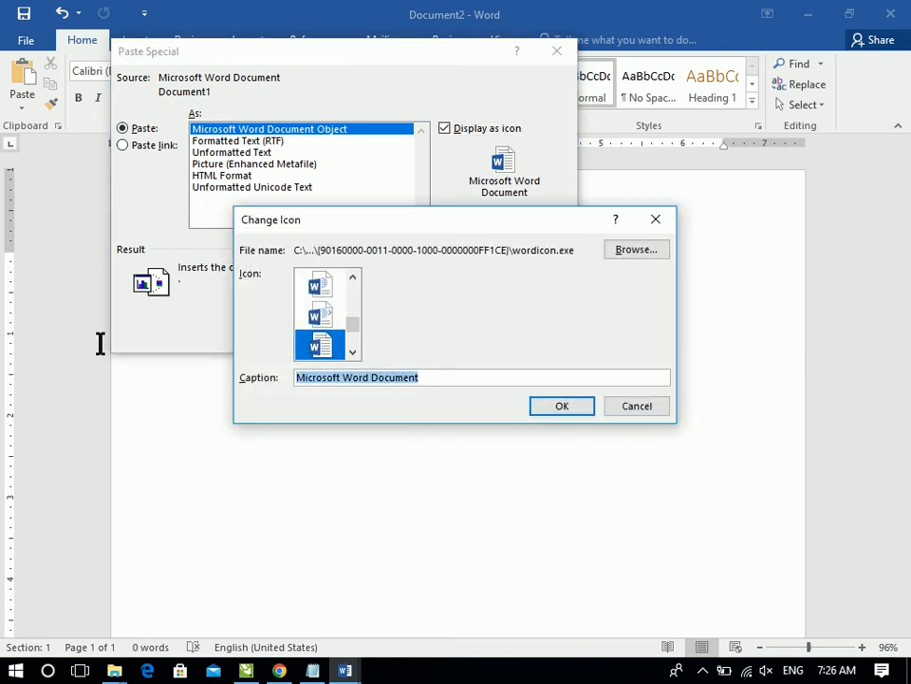
type("Microsoft Window")
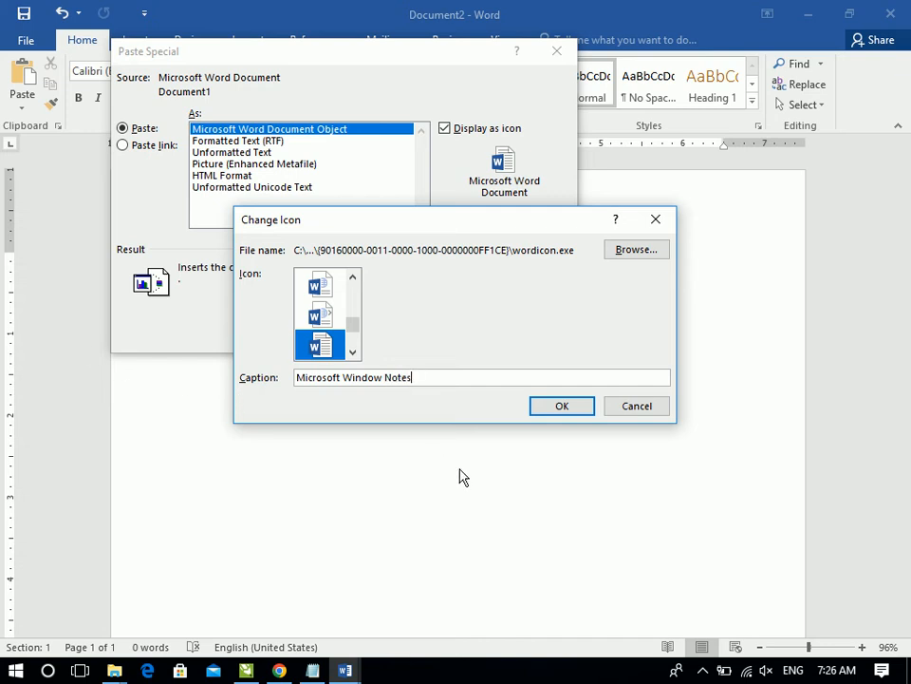
left_click(555, 411)
left_click(466, 332)
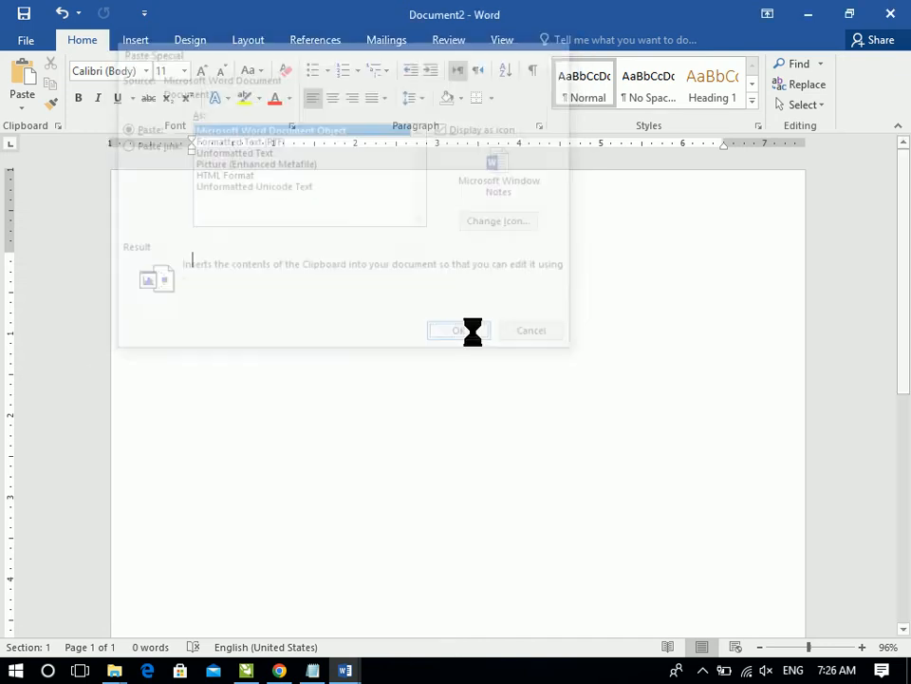
left_click_drag(283, 309, 366, 362)
right_click(323, 468)
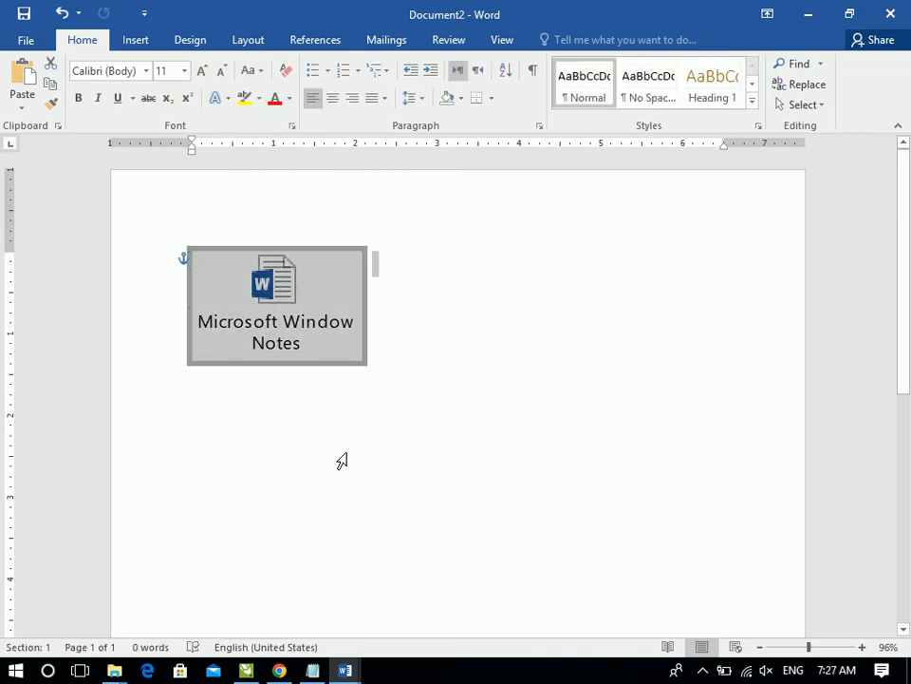
Copy the "Microsoft Word" heading with all the paragraphs of its section from Document1
left_click(312, 670)
mouse_move(346, 671)
left_click(262, 613)
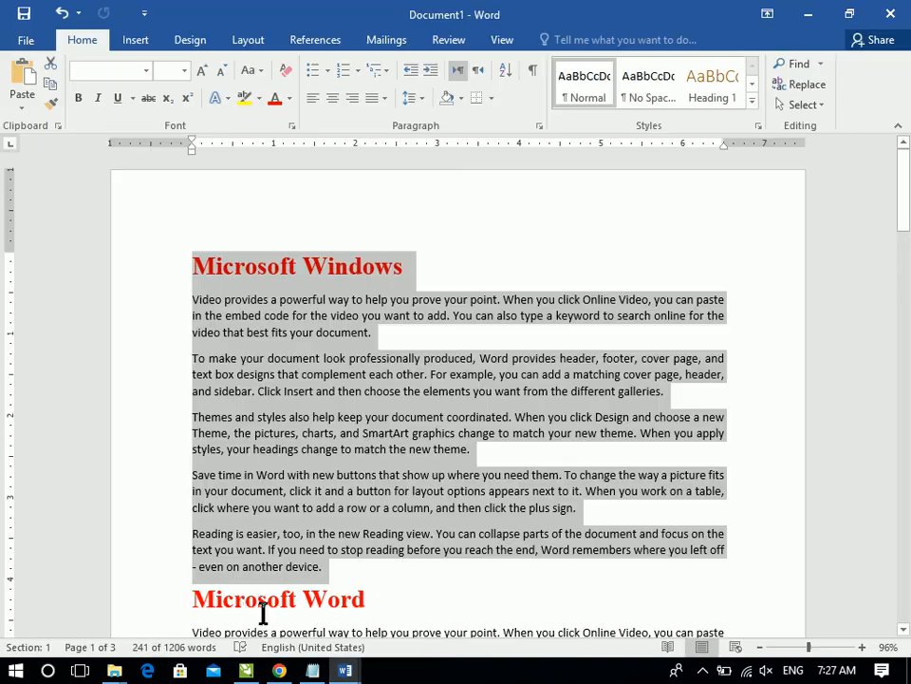
left_click_drag(194, 597, 380, 601)
Paste the copied section into Document2 as a Microsoft Word Document Object displayed as an icon captioned "Microsoft Word Notes"
mouse_move(360, 673)
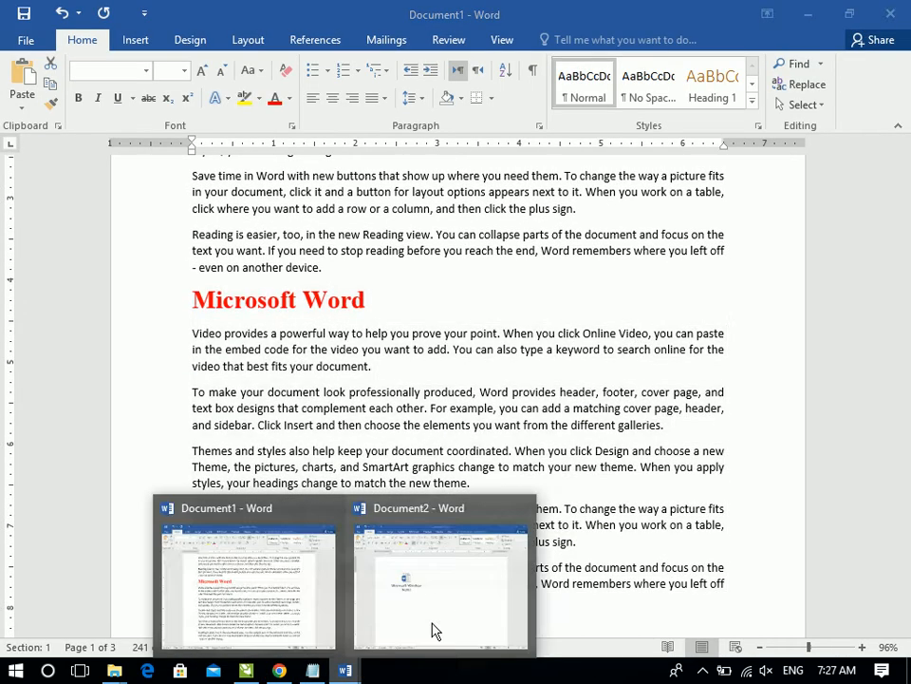
left_click(452, 608)
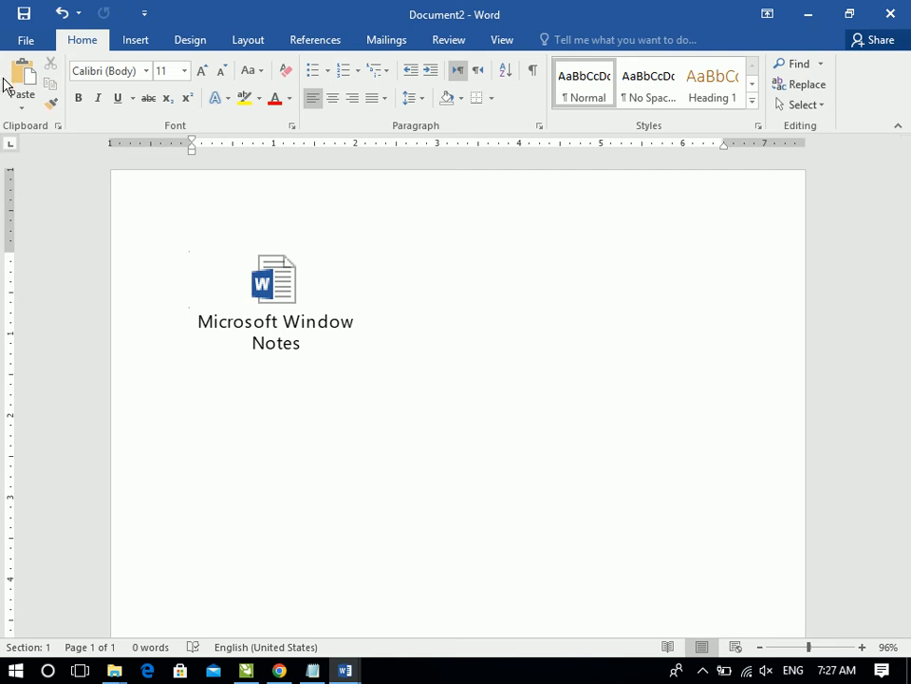
left_click(22, 106)
left_click(45, 177)
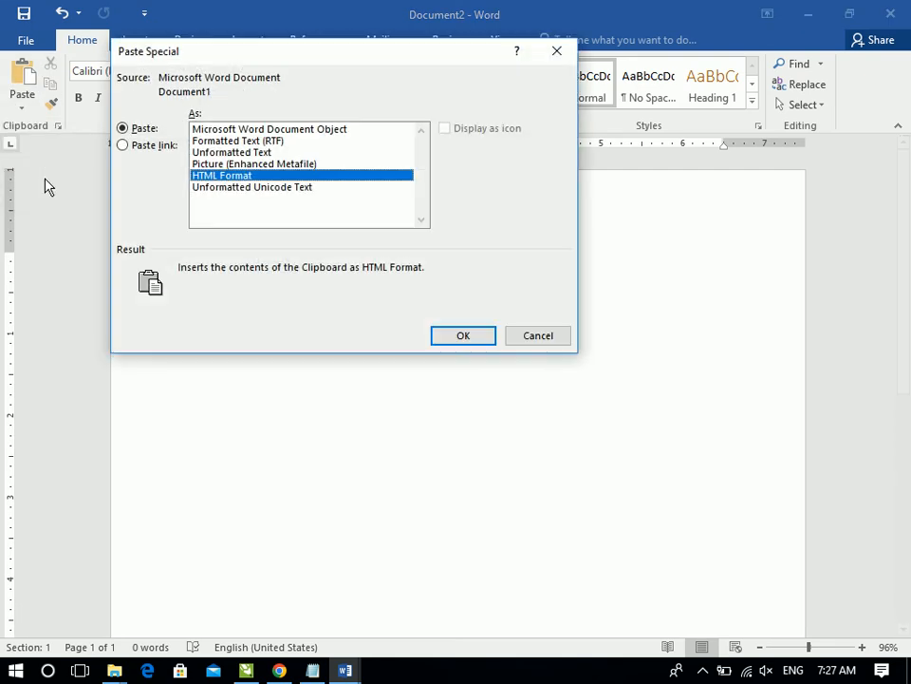
left_click(214, 129)
left_click(444, 129)
left_click(481, 223)
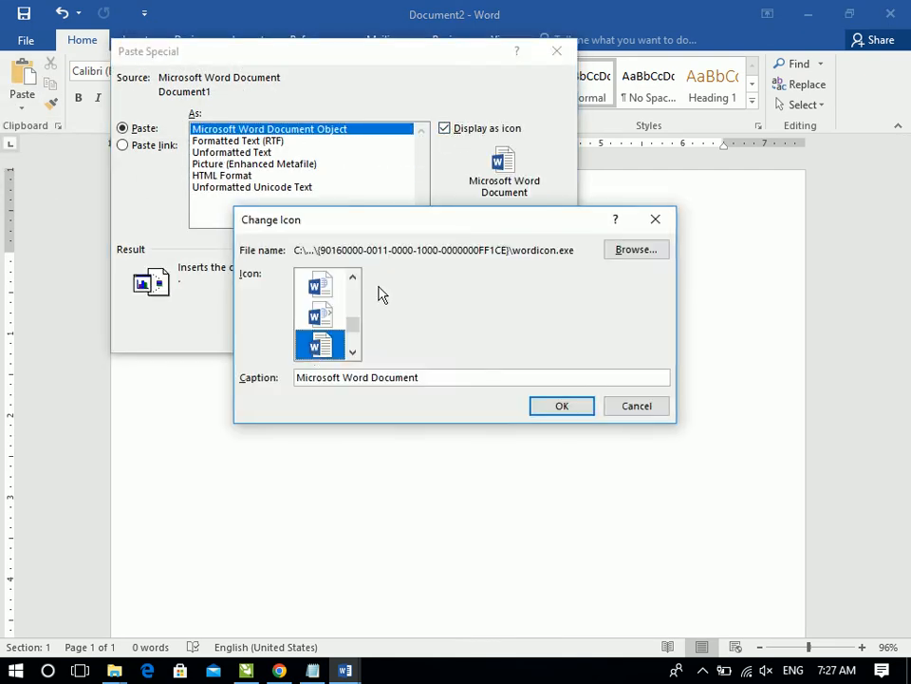
left_click_drag(433, 376, 290, 418)
type("Microsoft Wor")
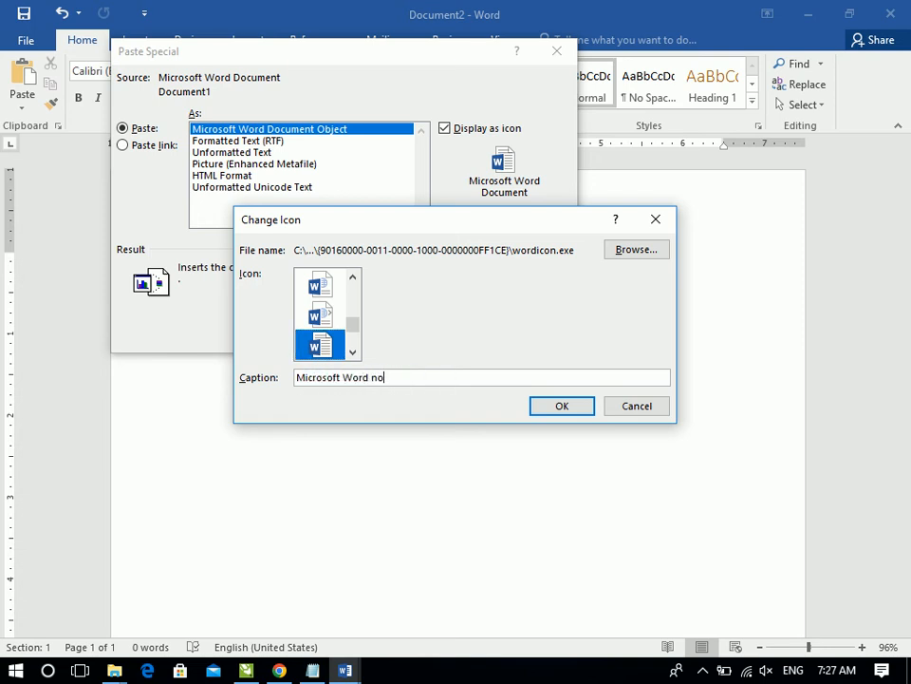
left_click(567, 408)
left_click(470, 337)
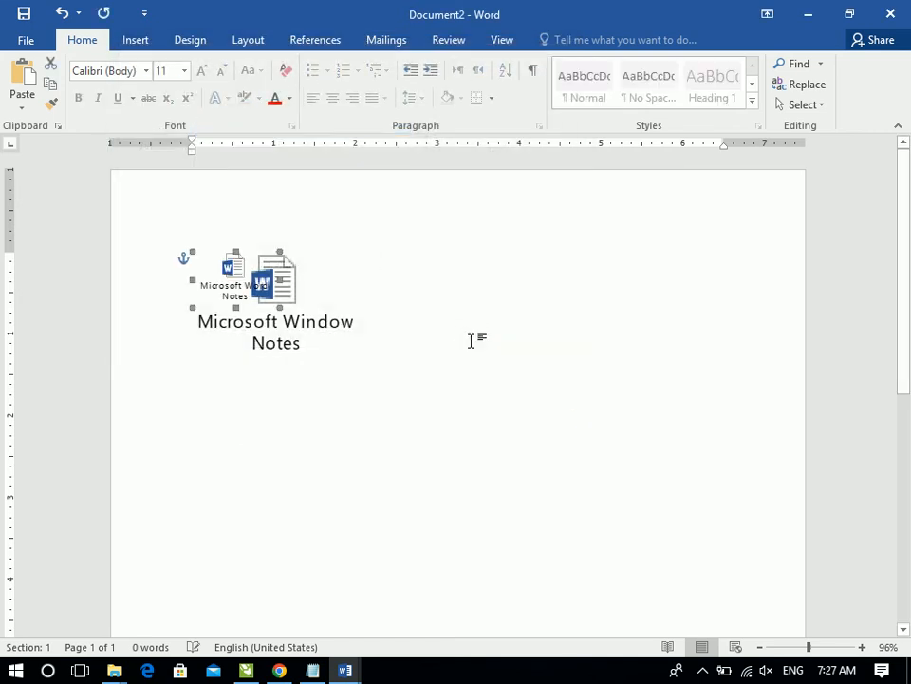
Enlarge the "Microsoft Word Notes" icon and move it to the right of the "Microsoft Window Notes" icon
left_click_drag(280, 306, 375, 370)
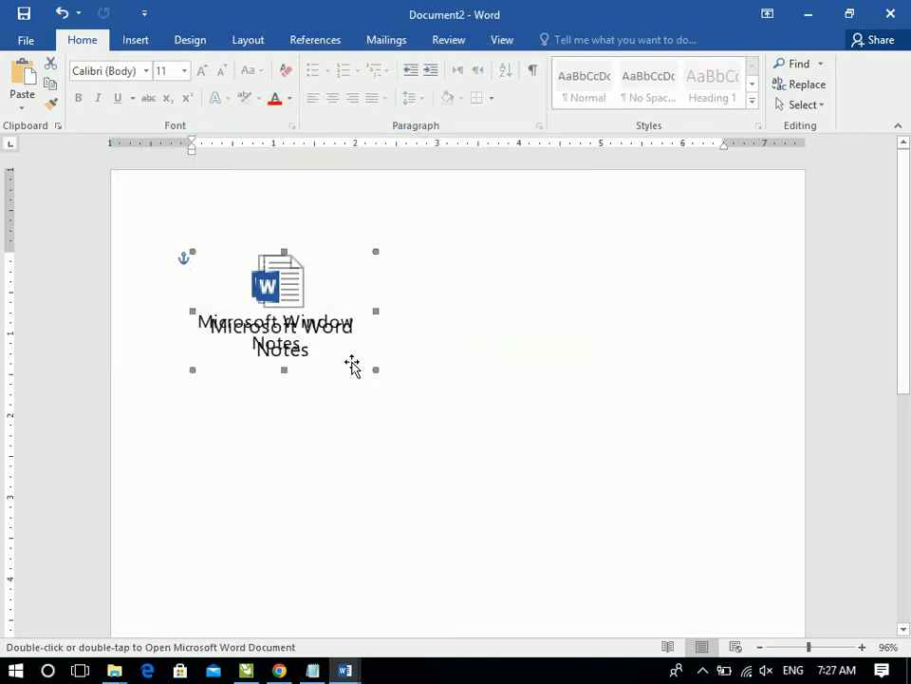
left_click_drag(284, 297, 459, 295)
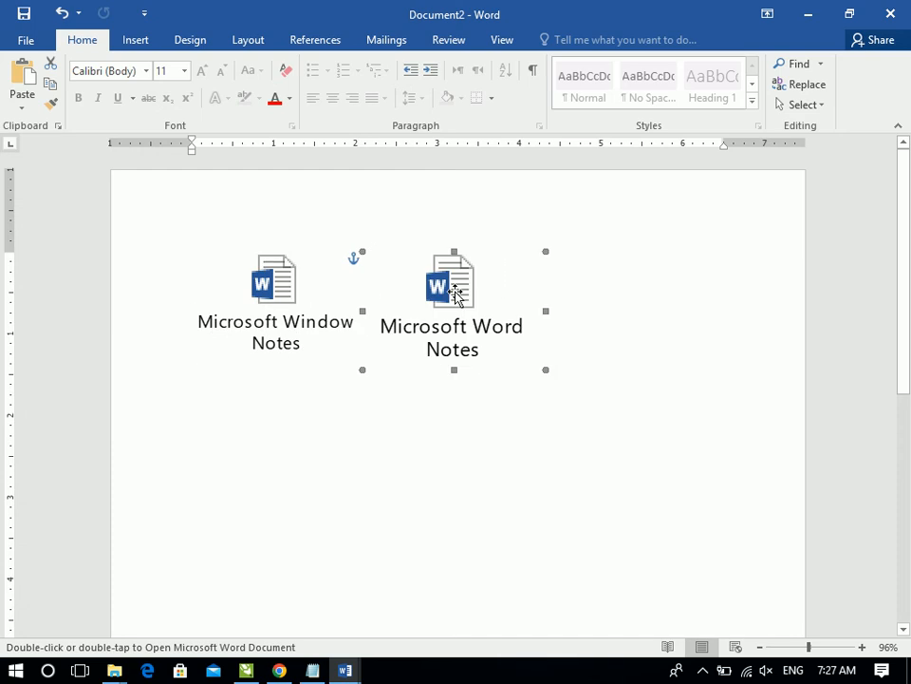
triple_click(361, 417)
left_click(679, 300)
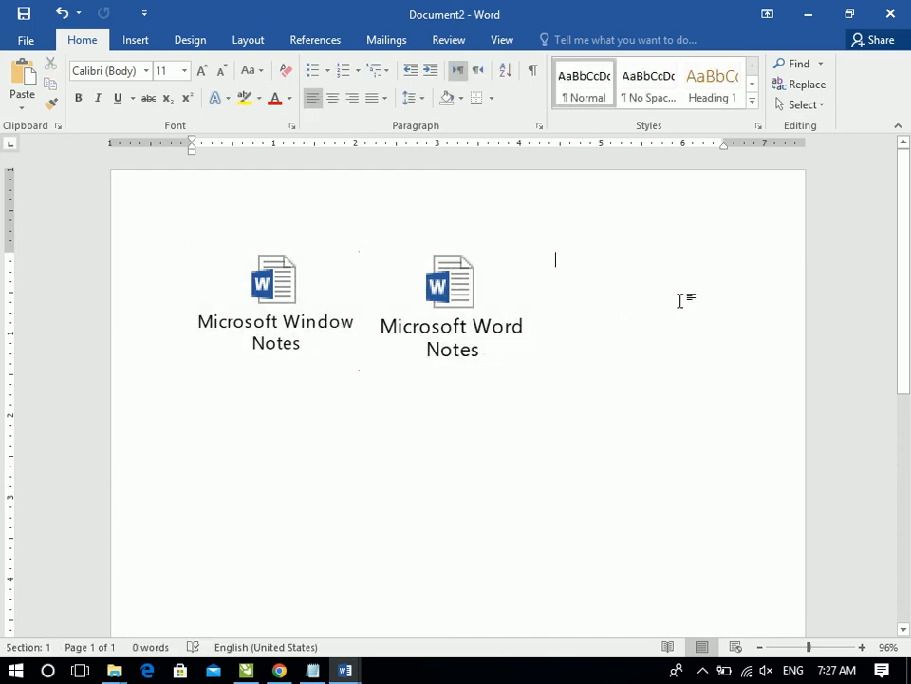
Open the embedded documents behind the "Microsoft Word Notes" and "Microsoft Window Notes" icons to view their content, closing each one
double_click(472, 279)
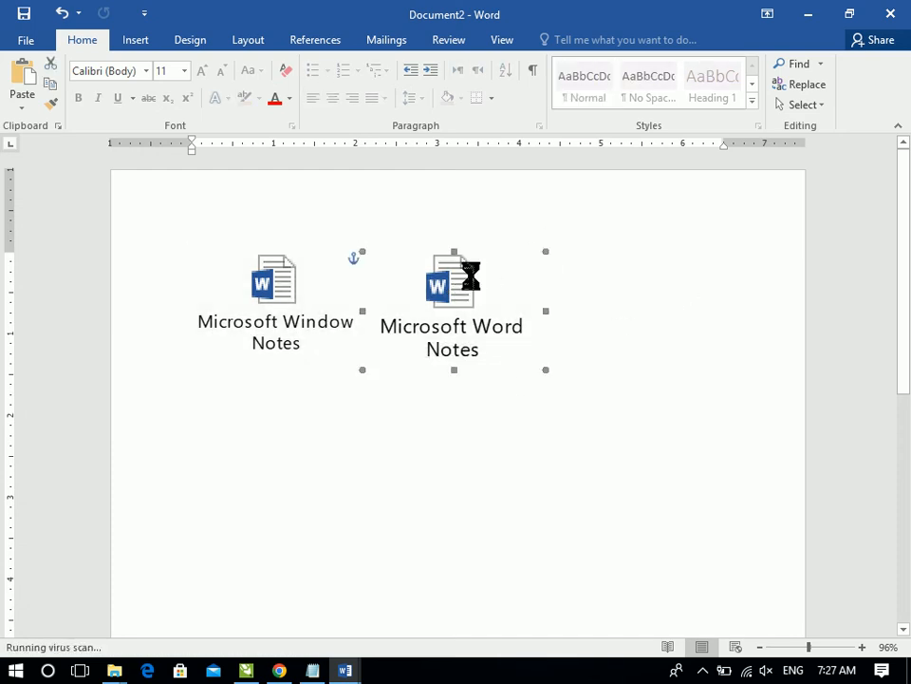
key("alt+F4")
left_click(274, 306)
double_click(277, 285)
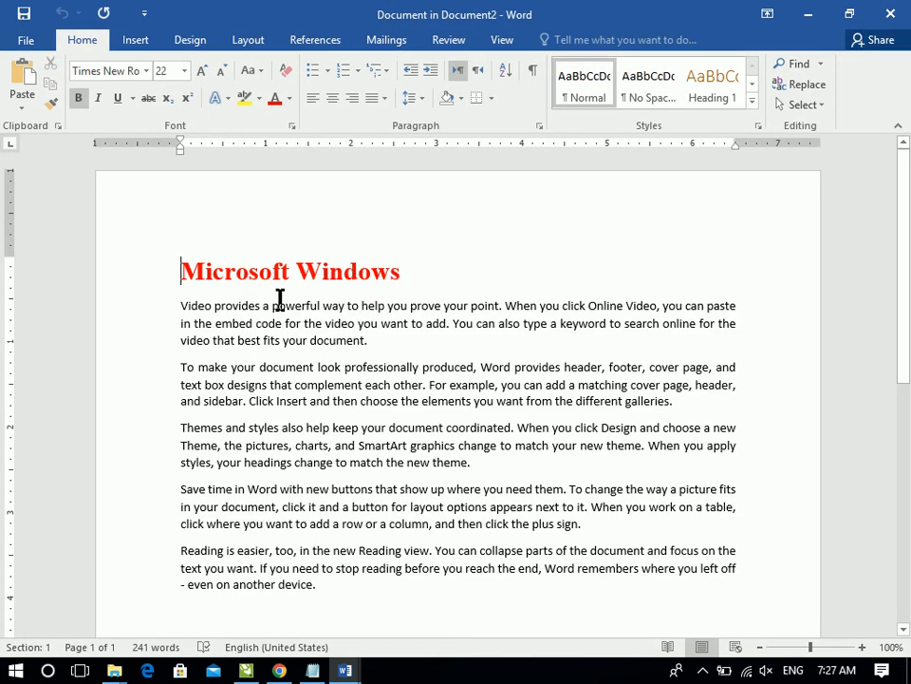
key("alt+F4")
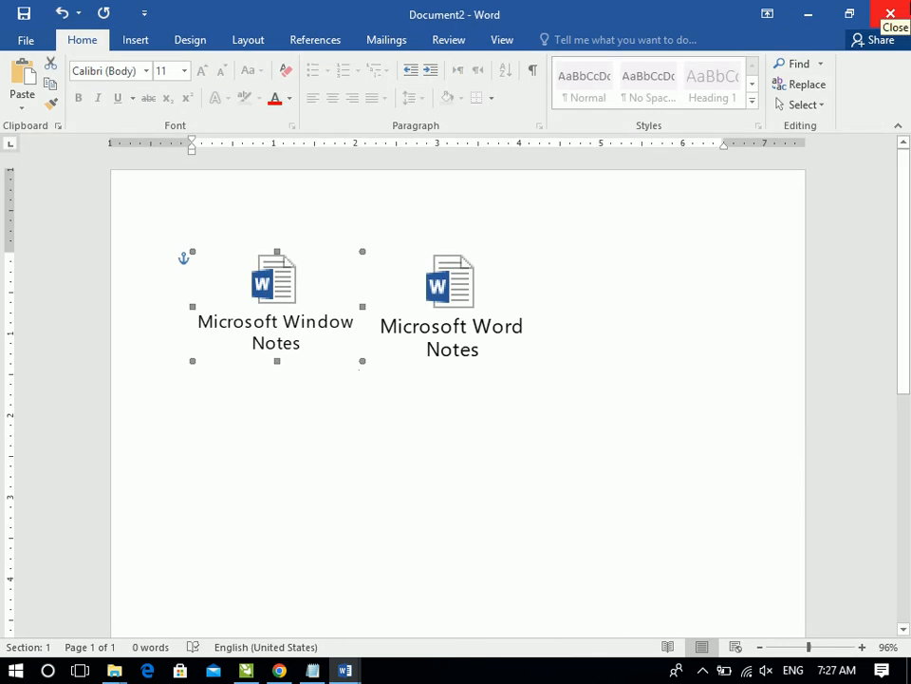
left_click(557, 360)
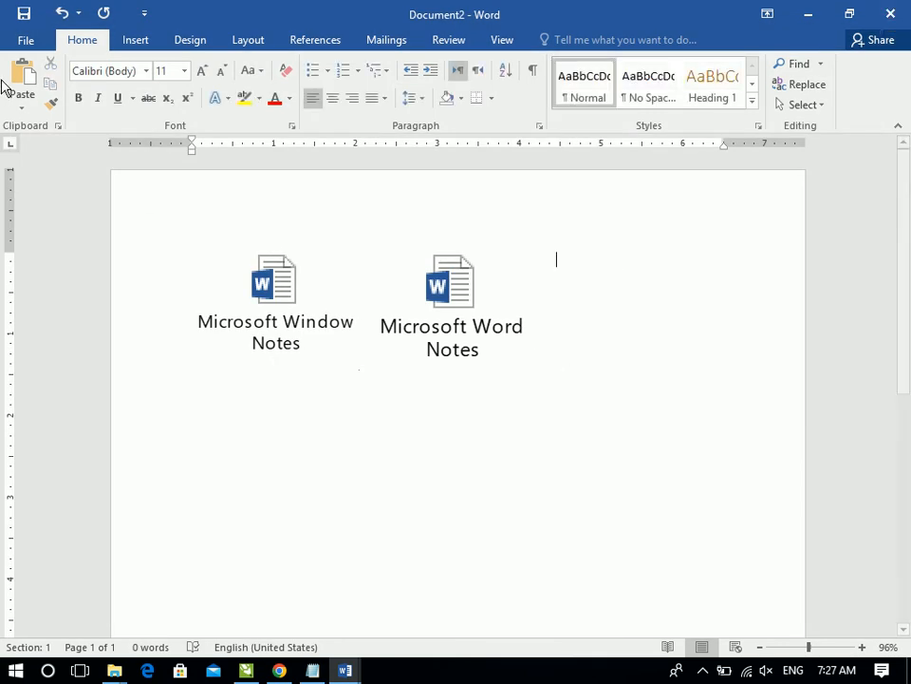
left_click(23, 40)
key("Escape")
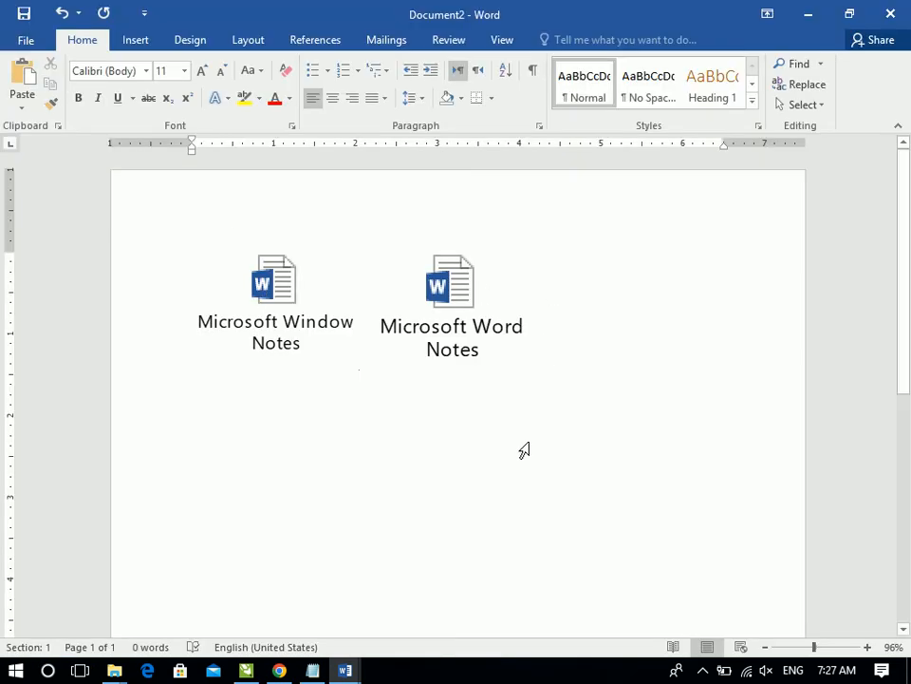
left_click(22, 106)
left_click(89, 174)
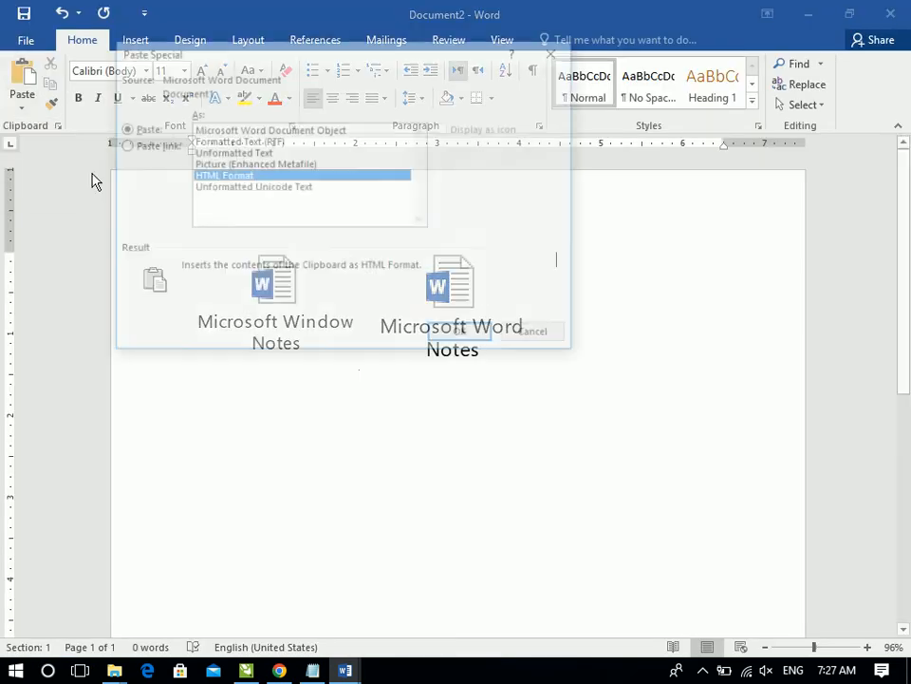
left_click(237, 142)
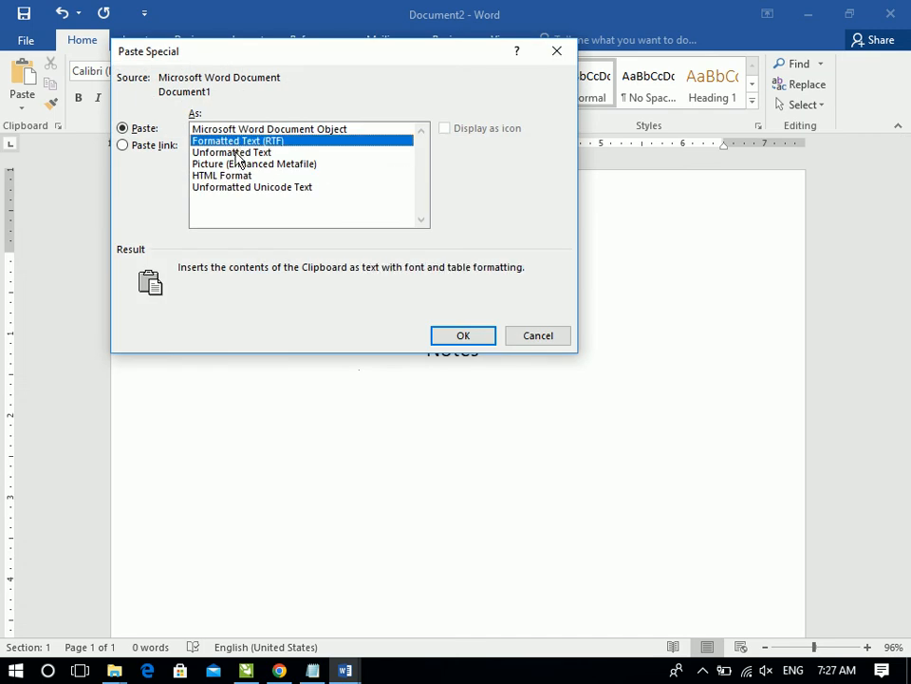
left_click(236, 152)
left_click(523, 339)
Delete the "Microsoft Window Notes" and "Microsoft Word Notes" icons from Document2
left_click(471, 329)
left_click(268, 311, "shift")
key("Delete")
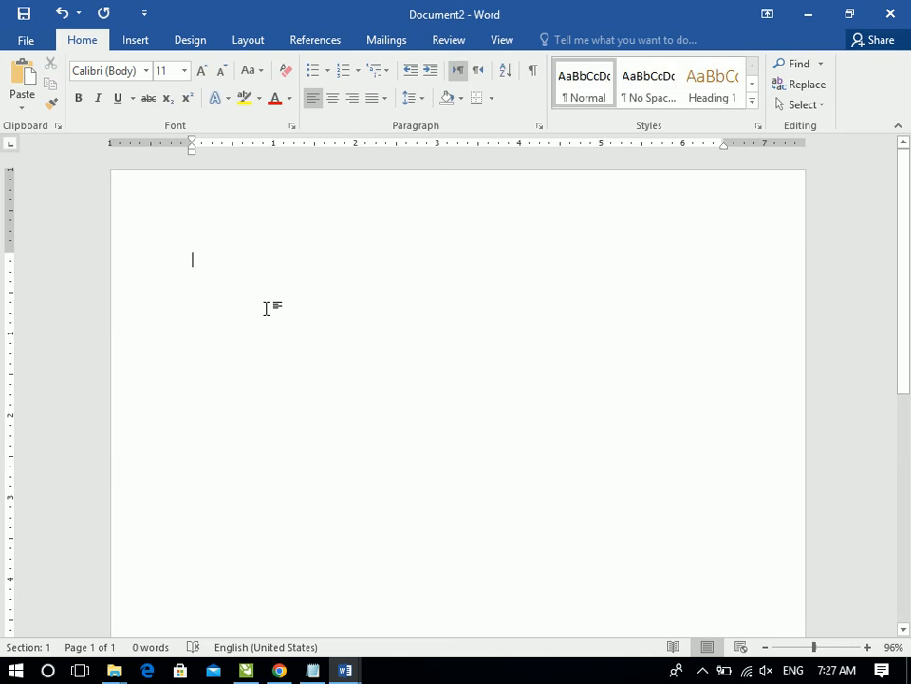
Format the paragraphs under the "Microsoft Windows" heading in Document1 as 12-point Arial Rounded MT Bold
mouse_move(345, 670)
left_click(275, 624)
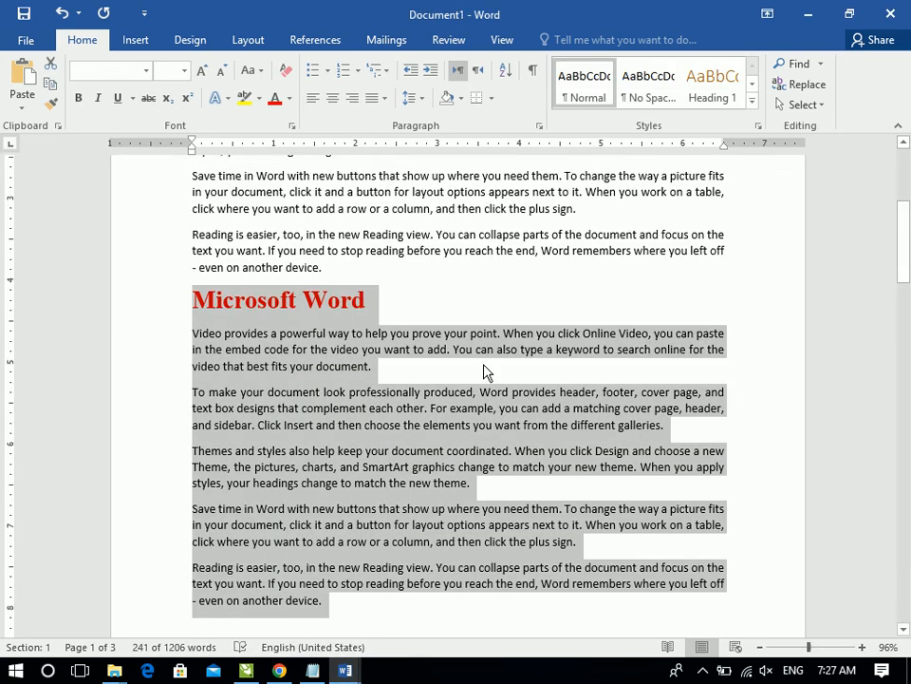
scroll(272, 339, "up", 5)
left_click_drag(189, 304, 429, 568)
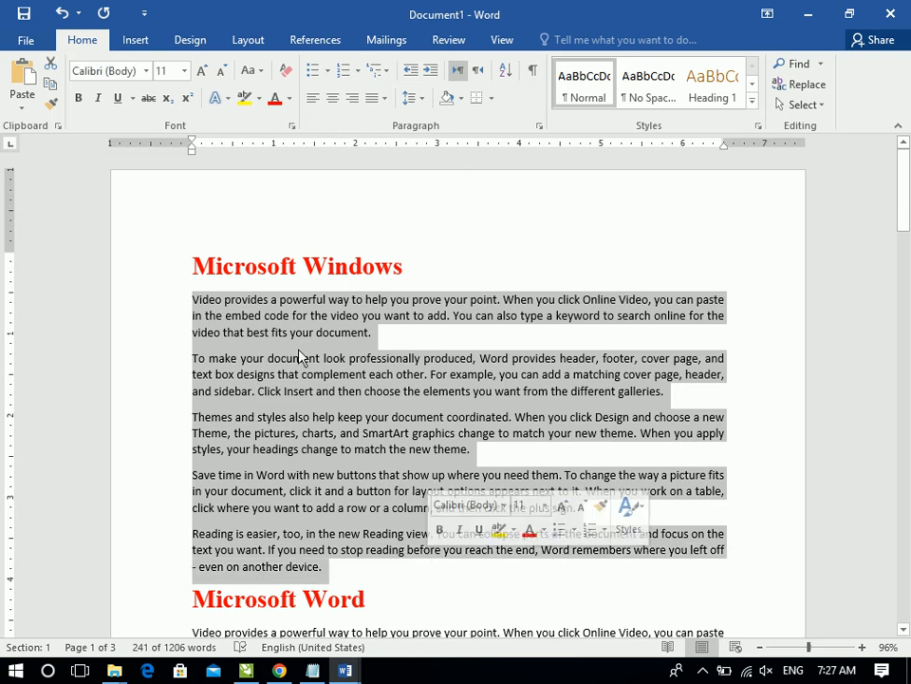
left_click(202, 70)
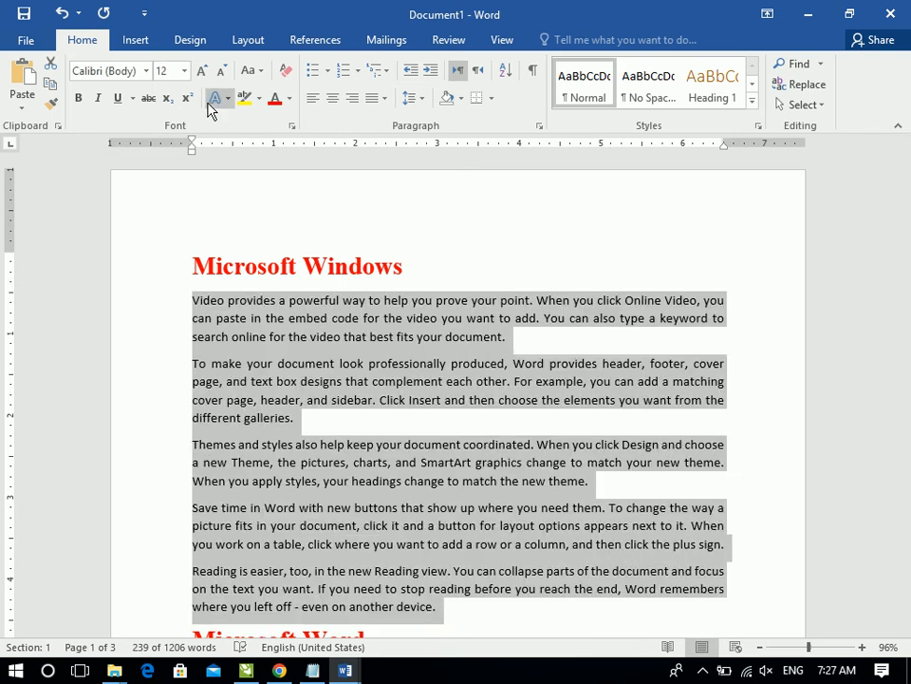
left_click(146, 70)
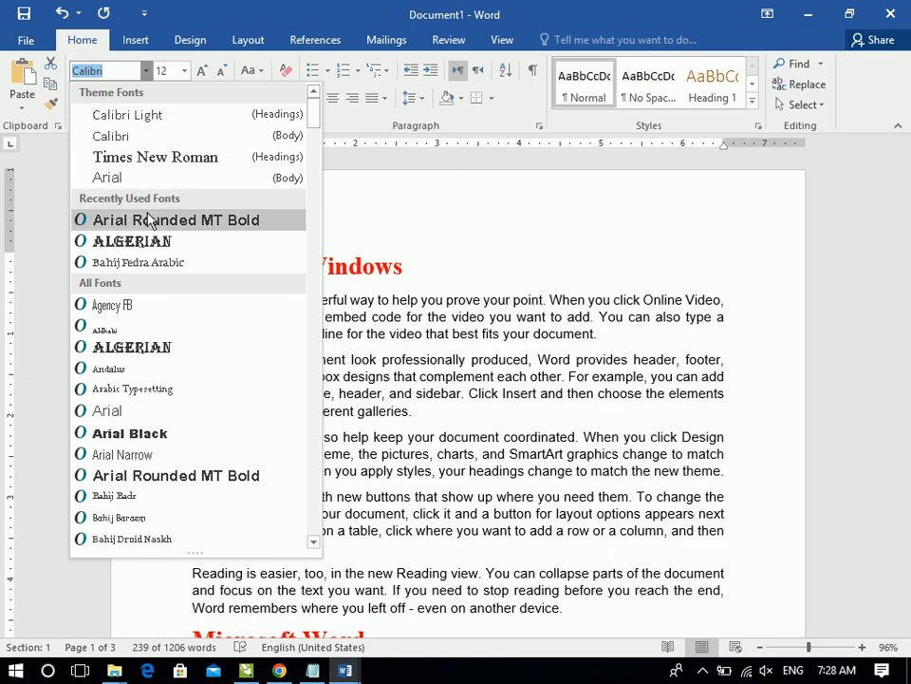
left_click(149, 221)
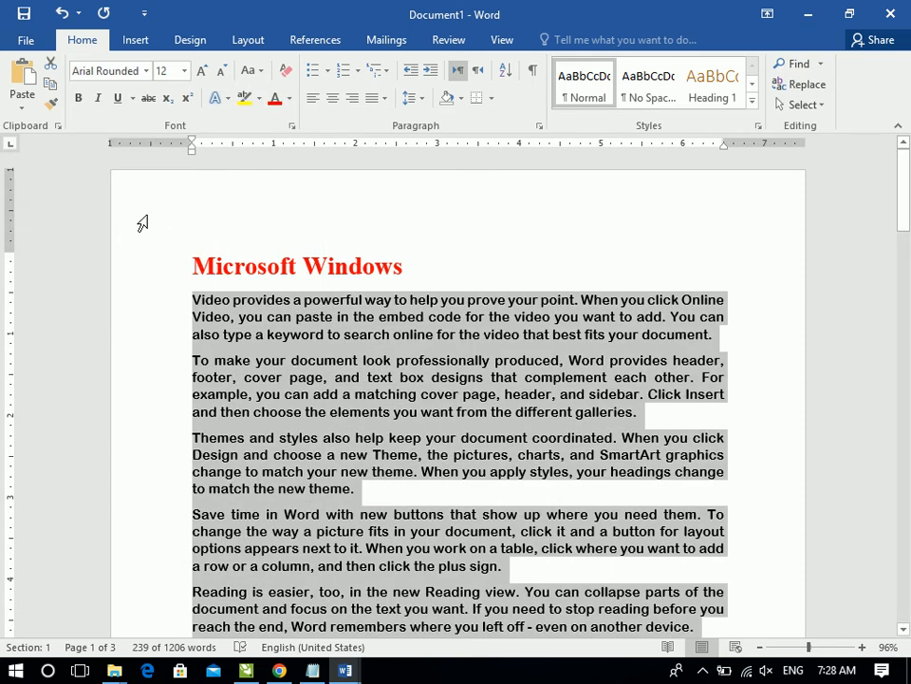
Copy the "Microsoft Windows" heading with all the paragraphs of its section and return to Document2
left_click_drag(200, 272, 741, 572)
key("super+c")
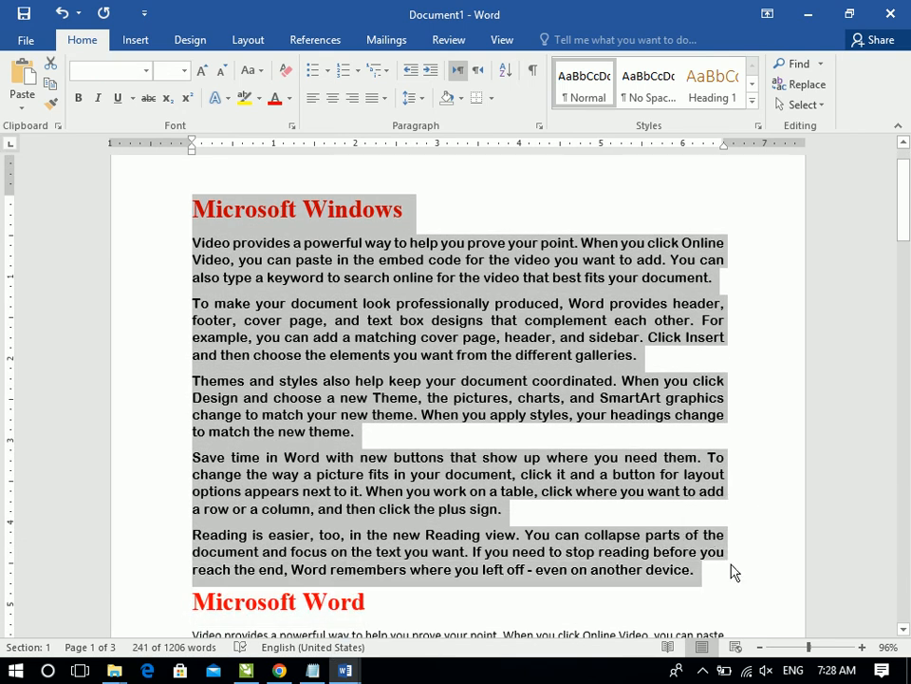
mouse_move(352, 671)
left_click(465, 627)
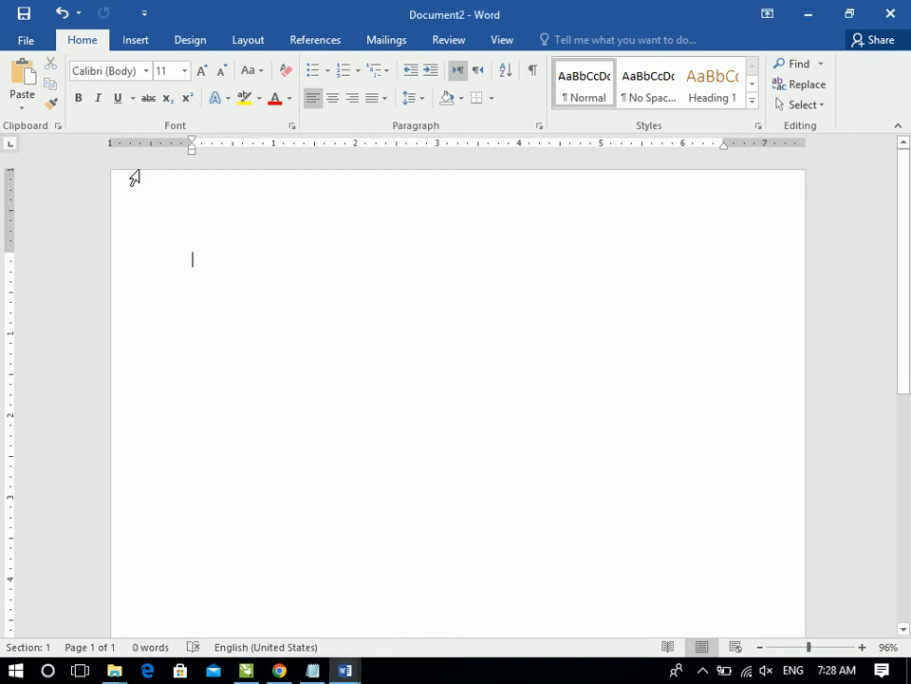
Paste the copied section into Document2 with Paste Special as Formatted Text (RTF), and undo that paste
left_click(14, 107)
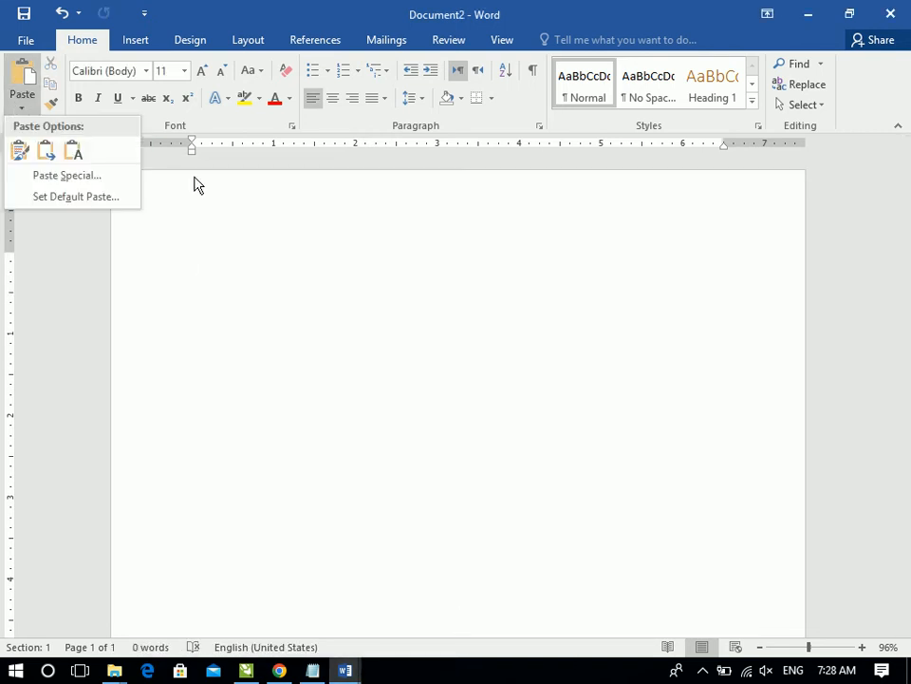
left_click(66, 176)
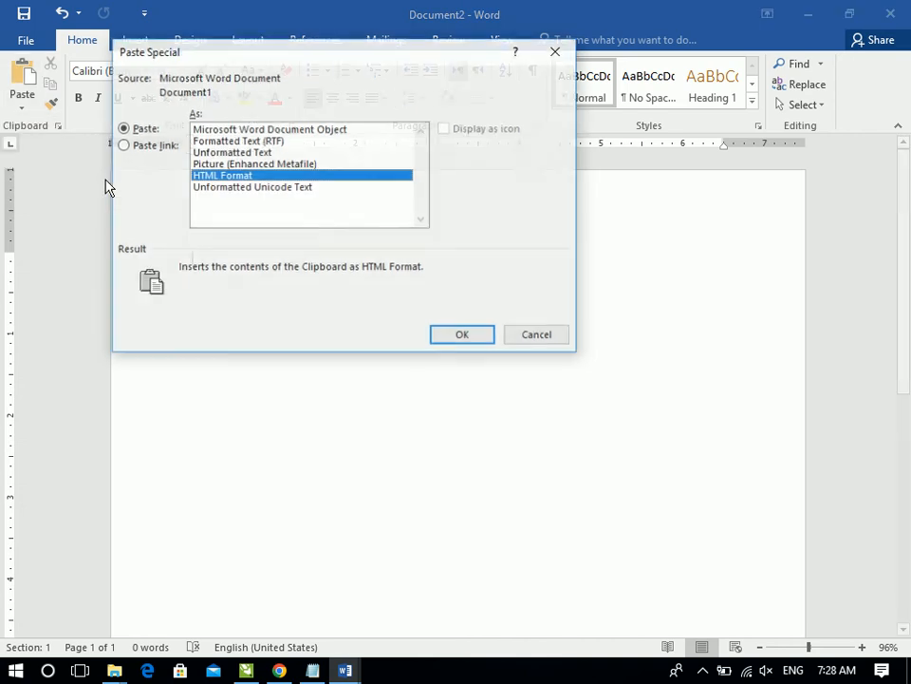
left_click(226, 142)
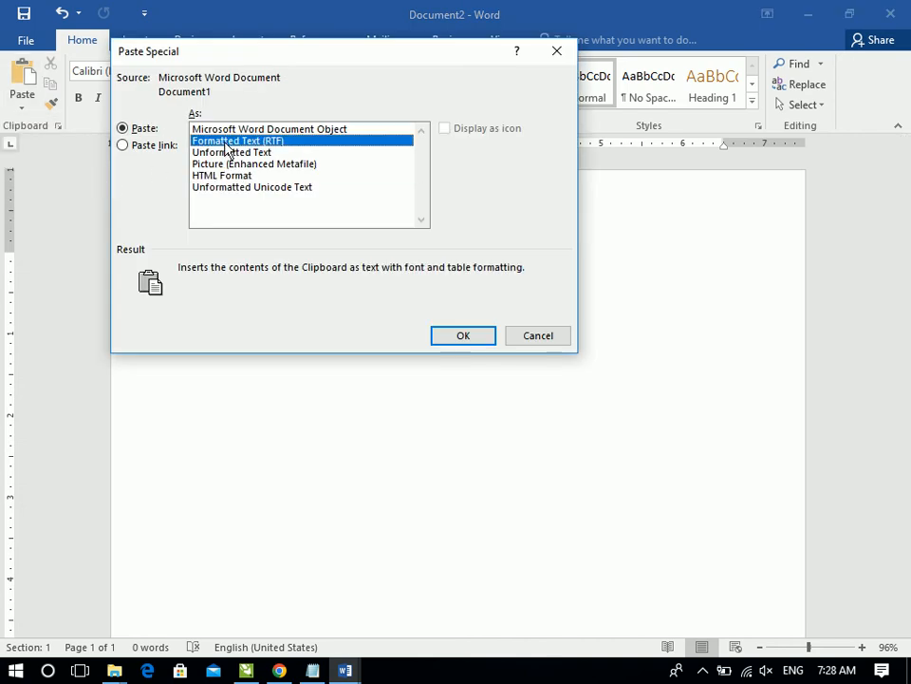
left_click(471, 338)
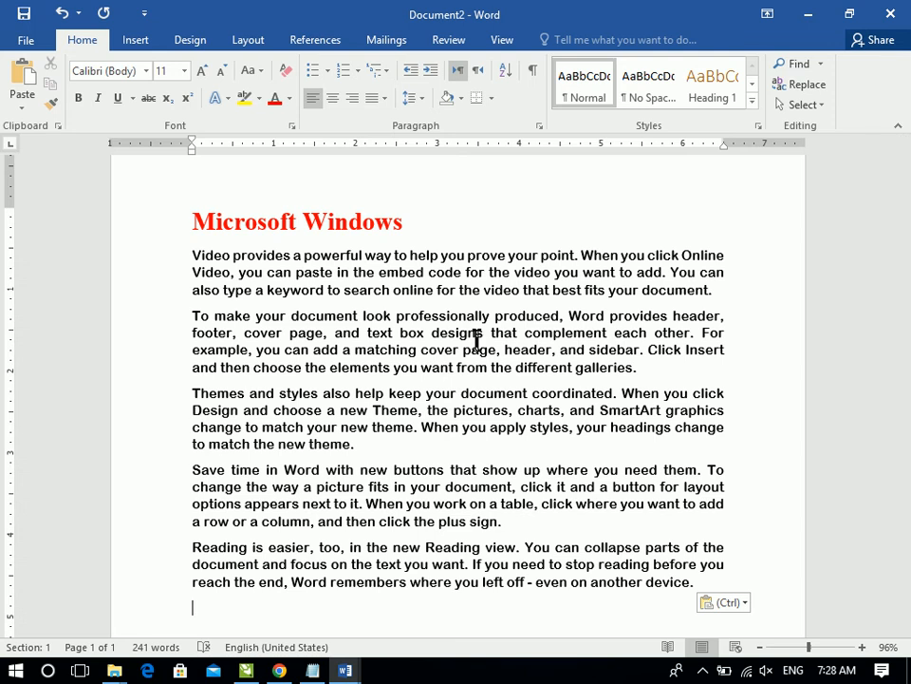
key("ctrl+z")
left_click(19, 71)
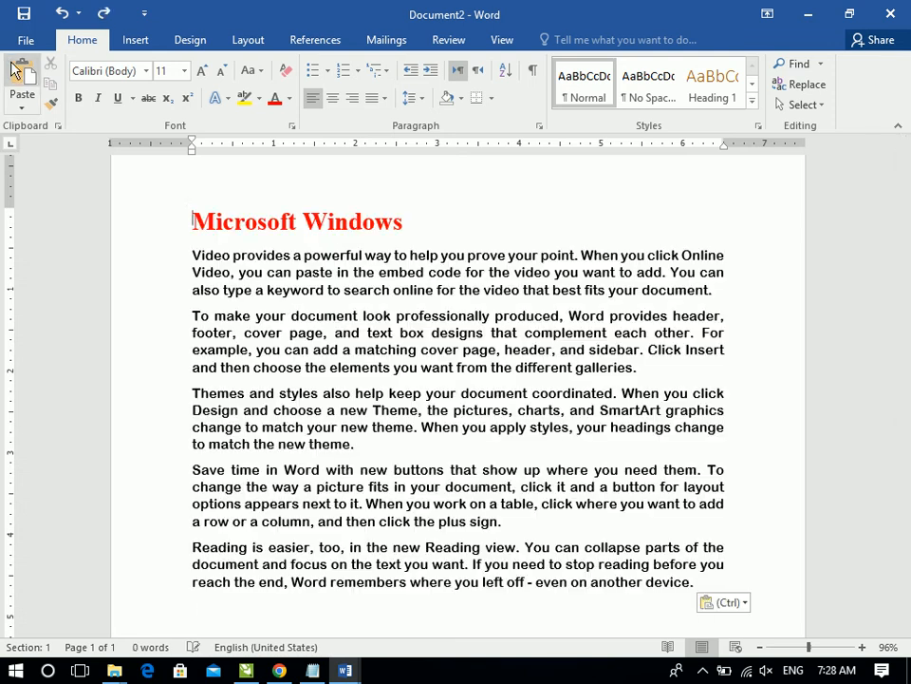
key("ctrl+z")
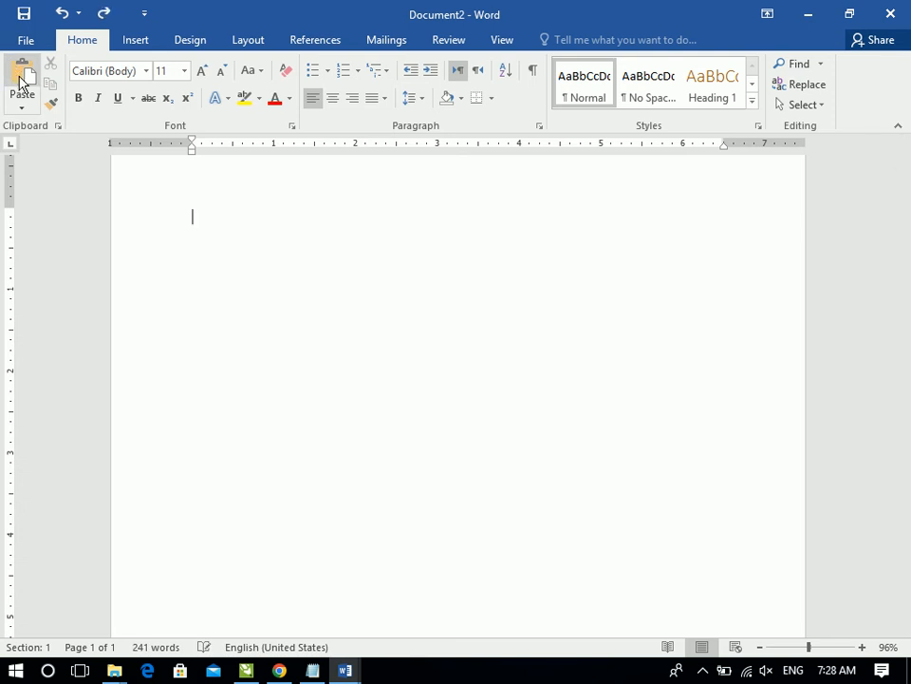
Paste the copied section into Document2 with Paste Special as Unformatted Text, and undo that paste
left_click(21, 104)
left_click(58, 174)
left_click(233, 153)
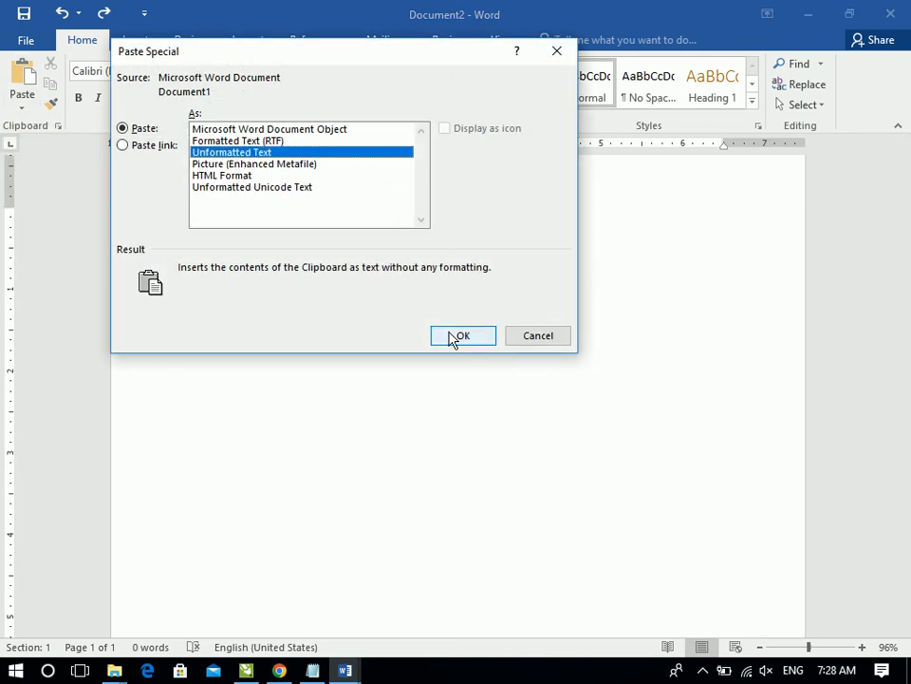
left_click(452, 337)
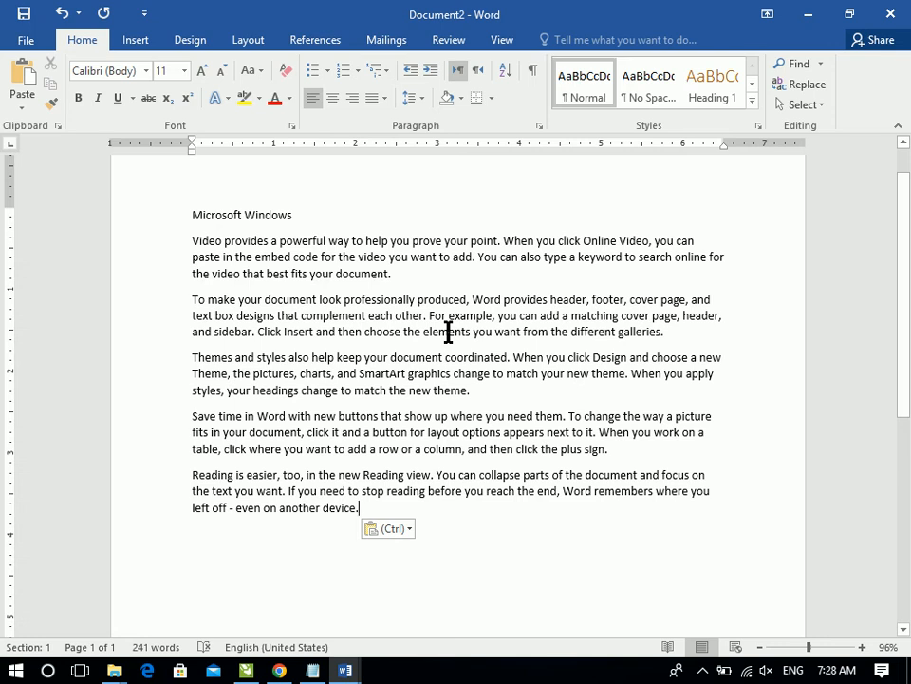
key("ctrl+z")
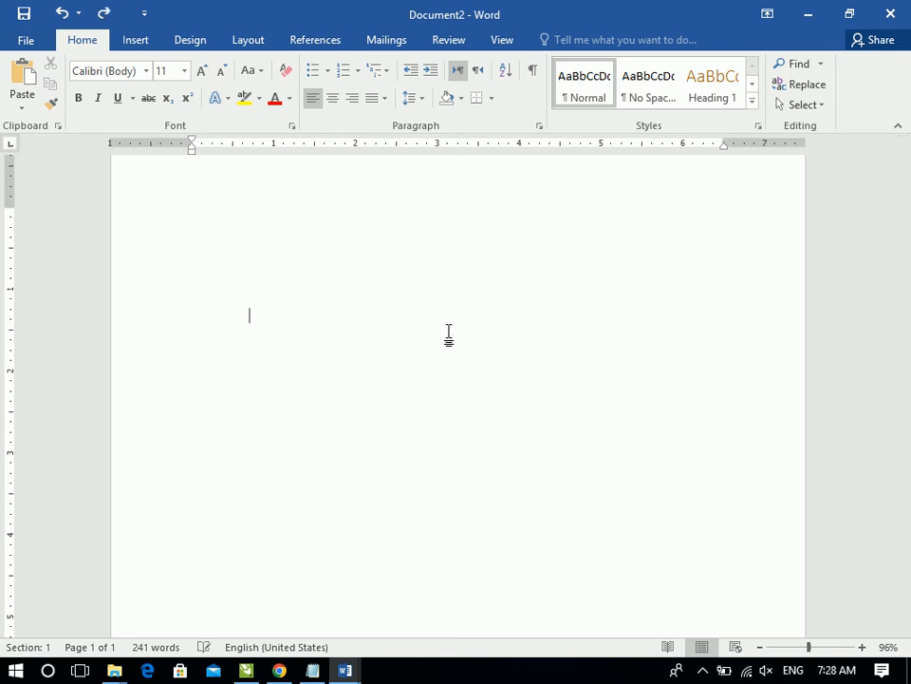
Paste the copied section into Document2 with Paste Special as a Picture (Enhanced Metafile)
left_click(19, 108)
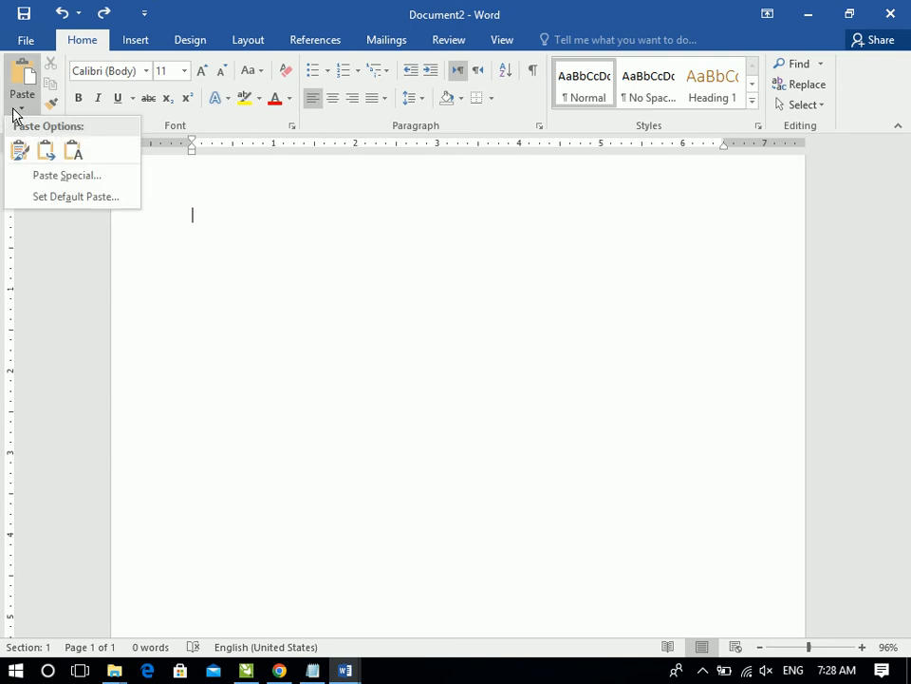
left_click(27, 177)
left_click(211, 165)
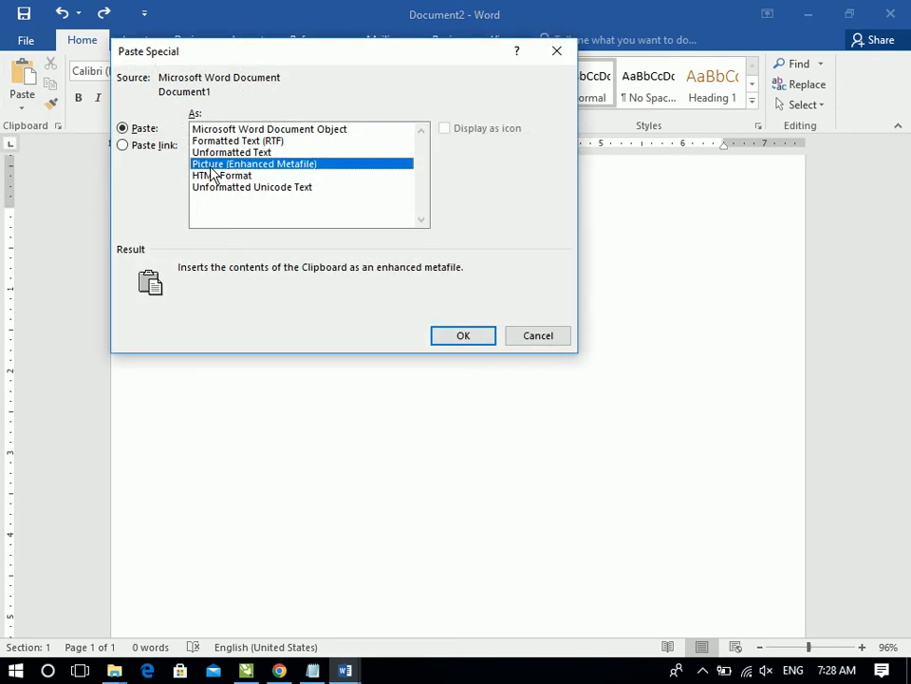
left_click(461, 336)
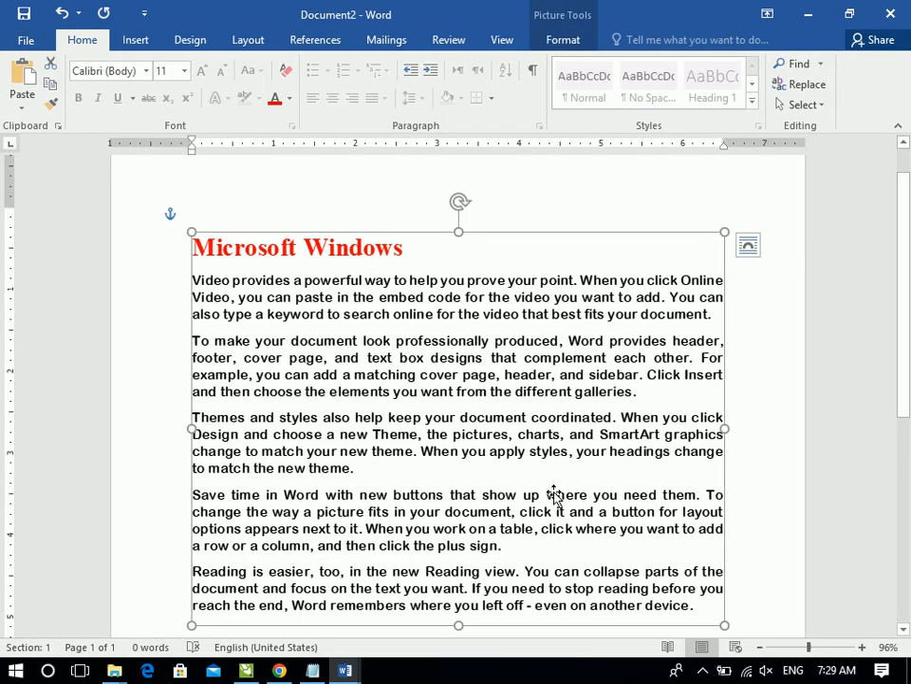
Shrink the pasted picture to just over half the text width and move it to the page's right side, deleting and restoring it once
left_click_drag(907, 408, 908, 417)
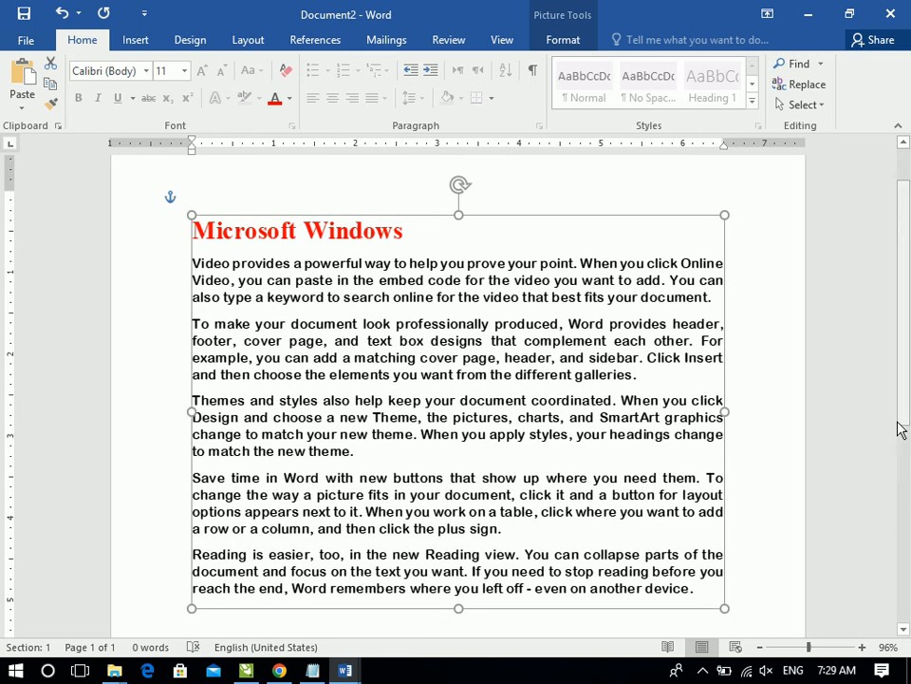
left_click_drag(723, 607, 492, 432)
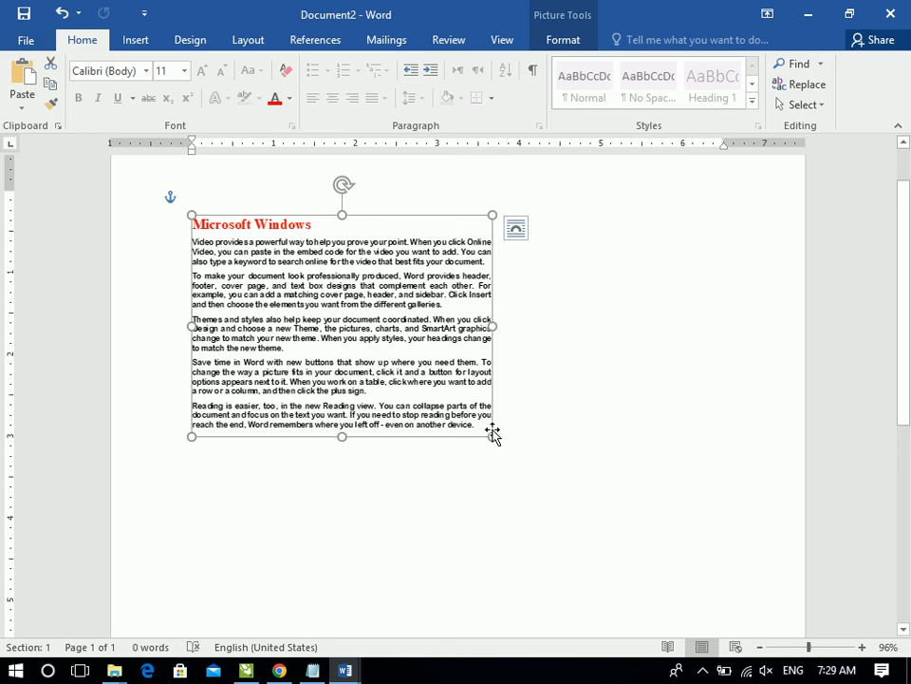
left_click_drag(390, 347, 637, 339)
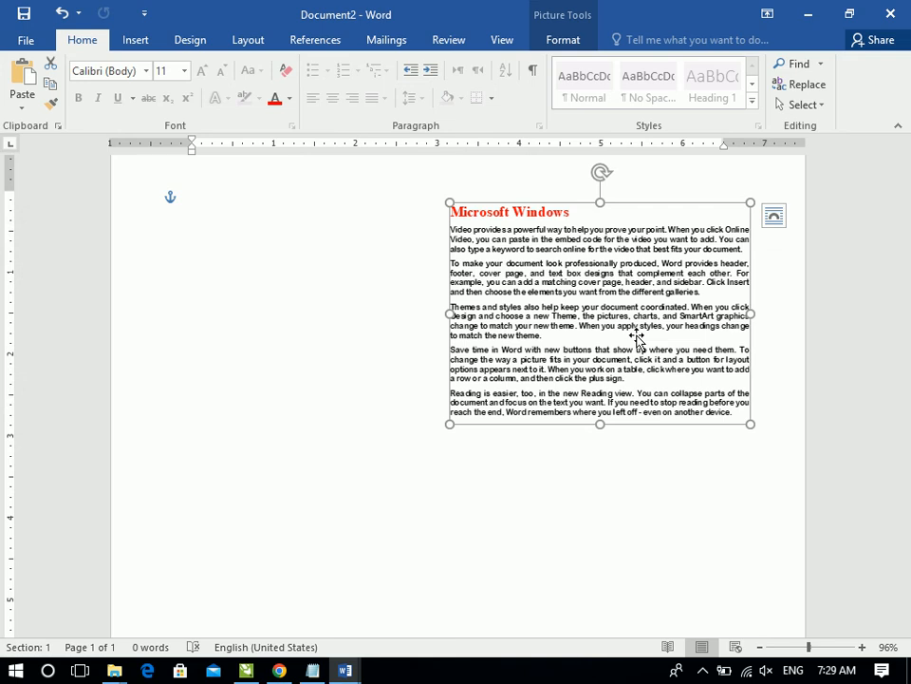
key("Delete")
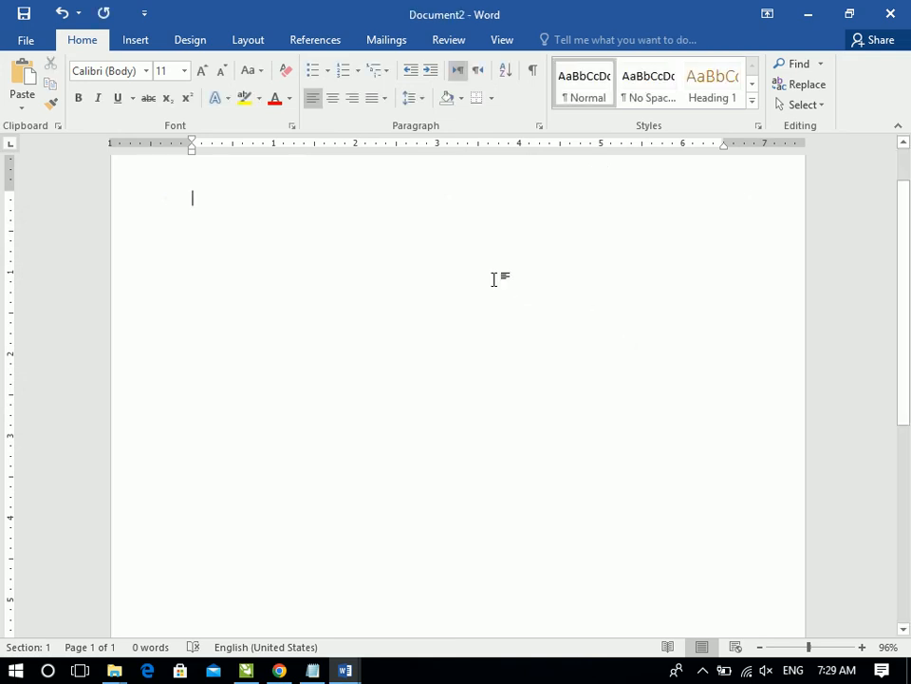
key("ctrl+v")
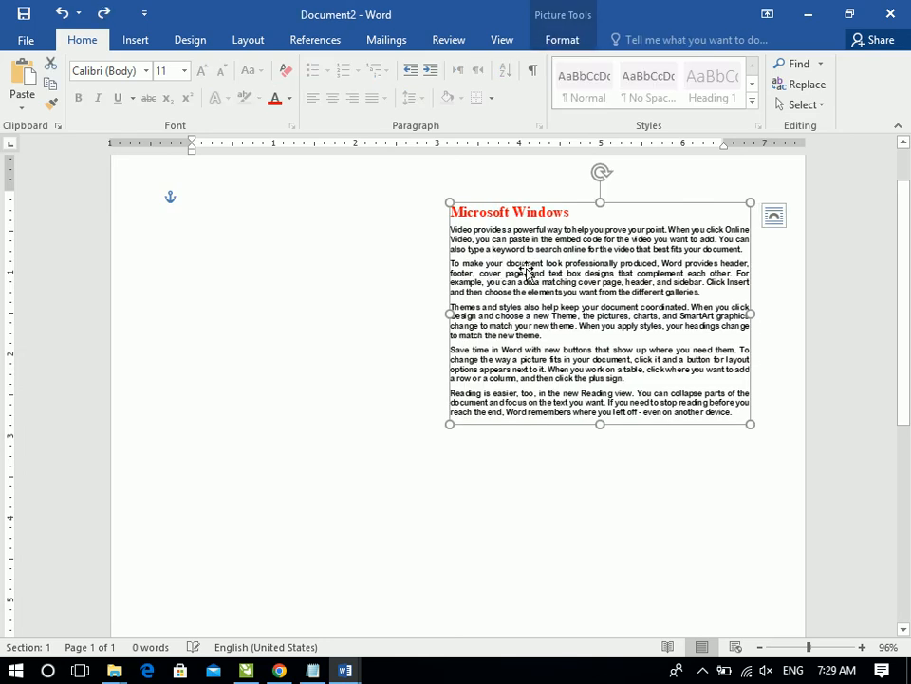
Convert the picture into an editable drawing with Edit Picture and move it toward the middle of the page
right_click(614, 278)
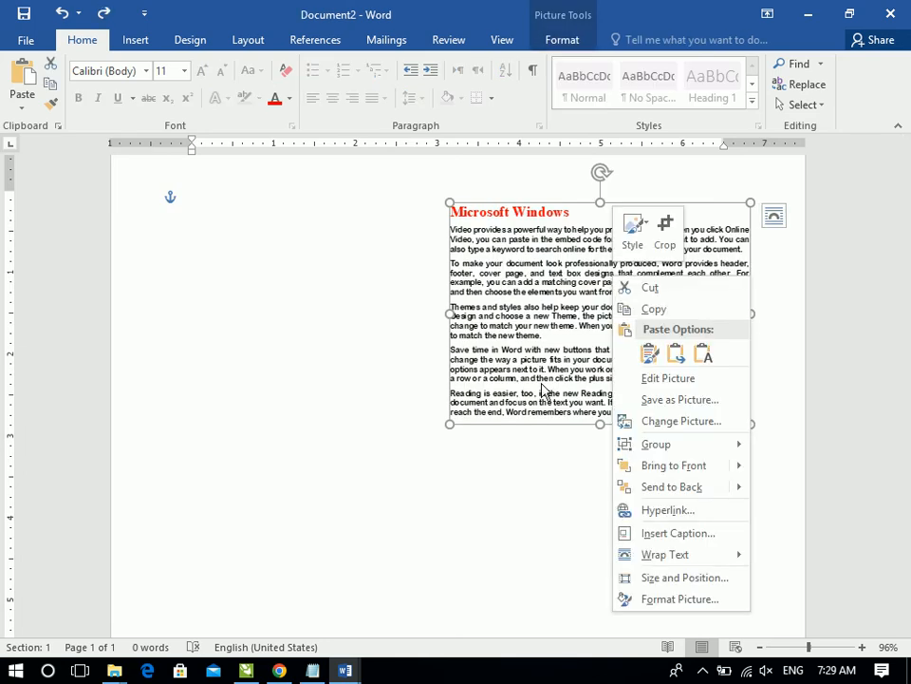
left_click(653, 380)
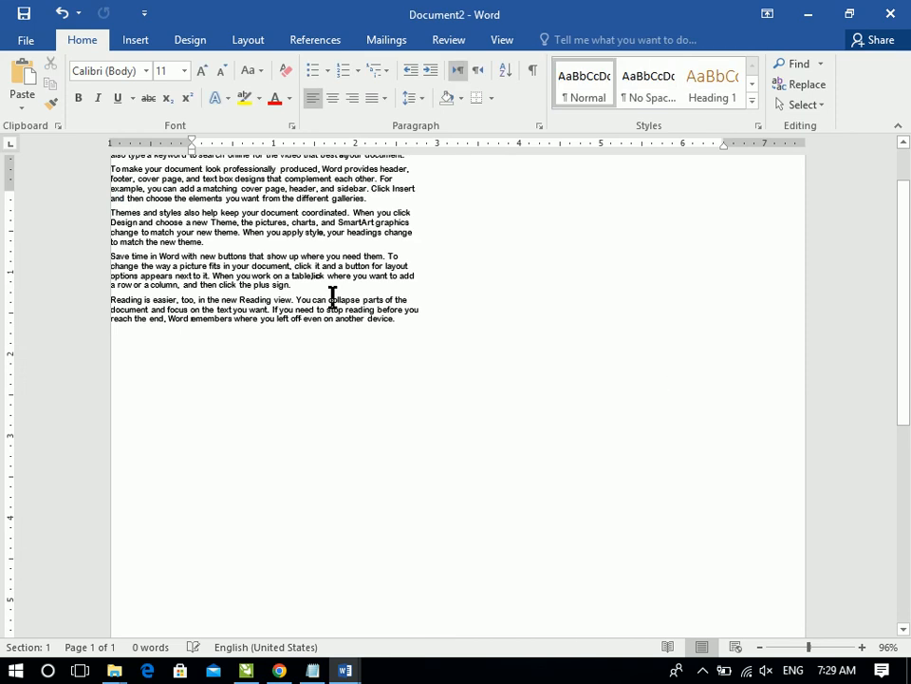
left_click(314, 323)
mouse_move(318, 347)
left_mouse_down()
mouse_move(460, 436)
mouse_move(463, 459)
left_mouse_up()
Select the opening lines of the drawing's first paragraph, and undo the picture edit so Document2 is cleared
left_click(288, 255)
left_click_drag(279, 254, 586, 270)
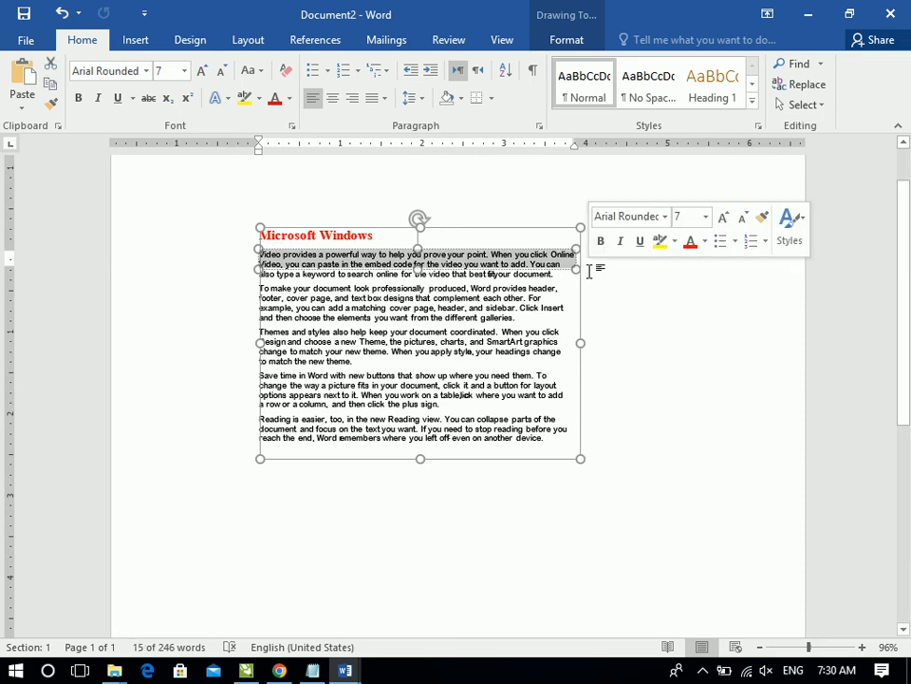
left_click(602, 271)
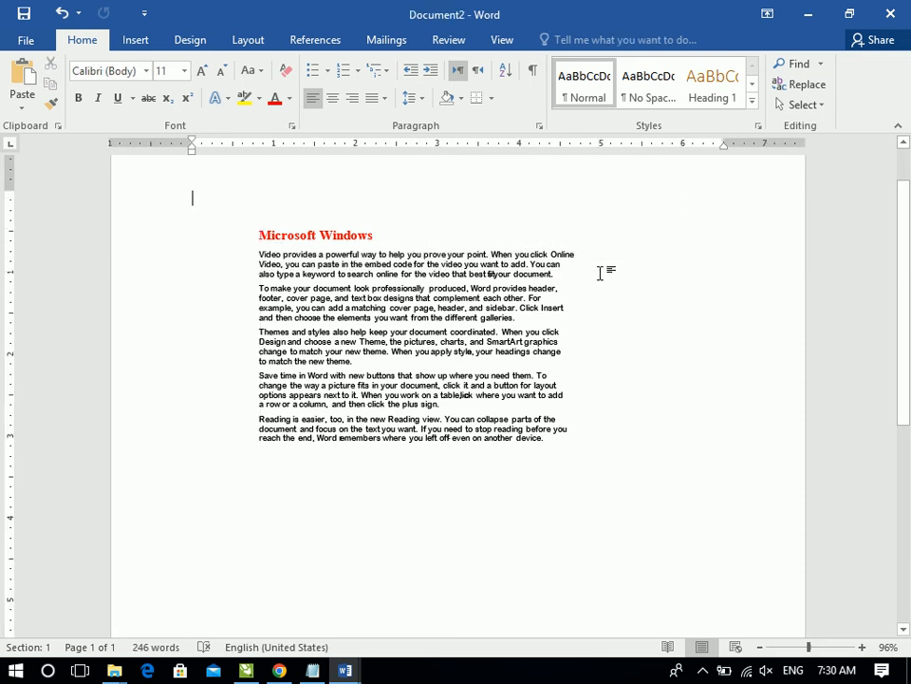
key("ctrl+z")
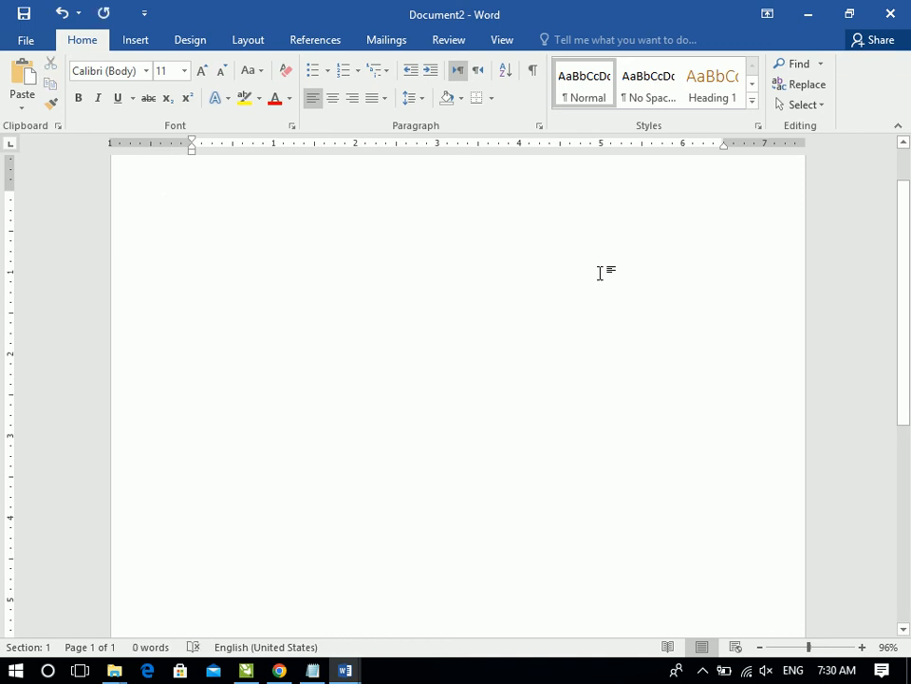
left_click(21, 102)
left_click(46, 174)
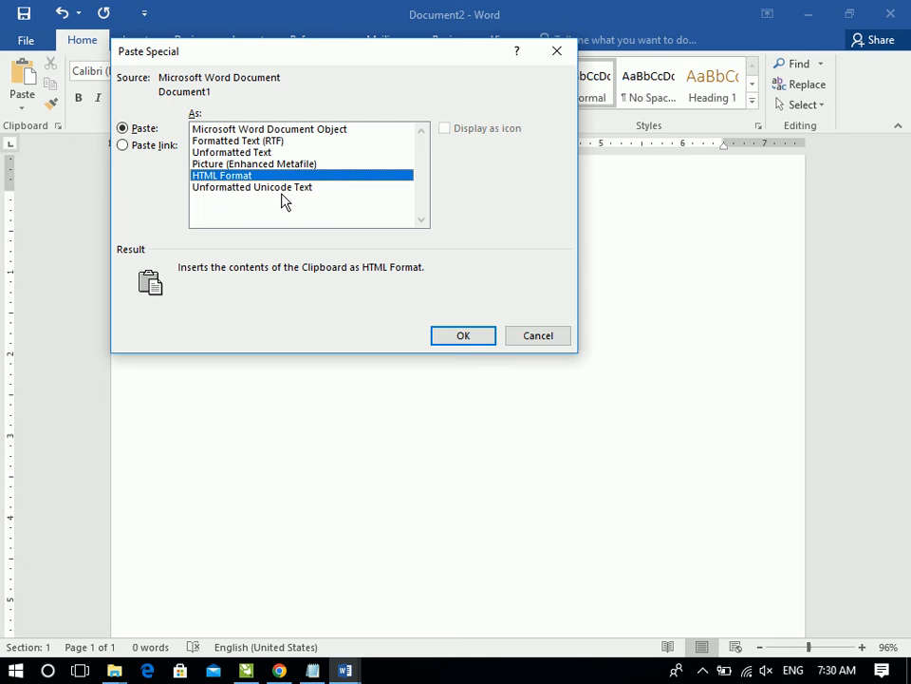
left_click(538, 336)
Switch to Chrome and open the Google home page in a new tab by searching for Google
left_click(279, 670)
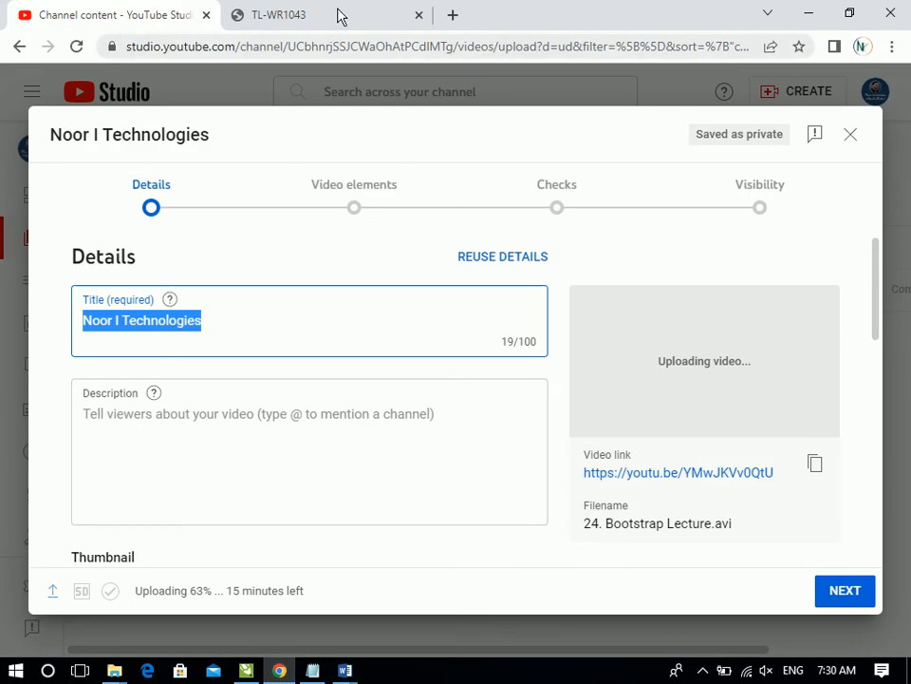
left_click(342, 17)
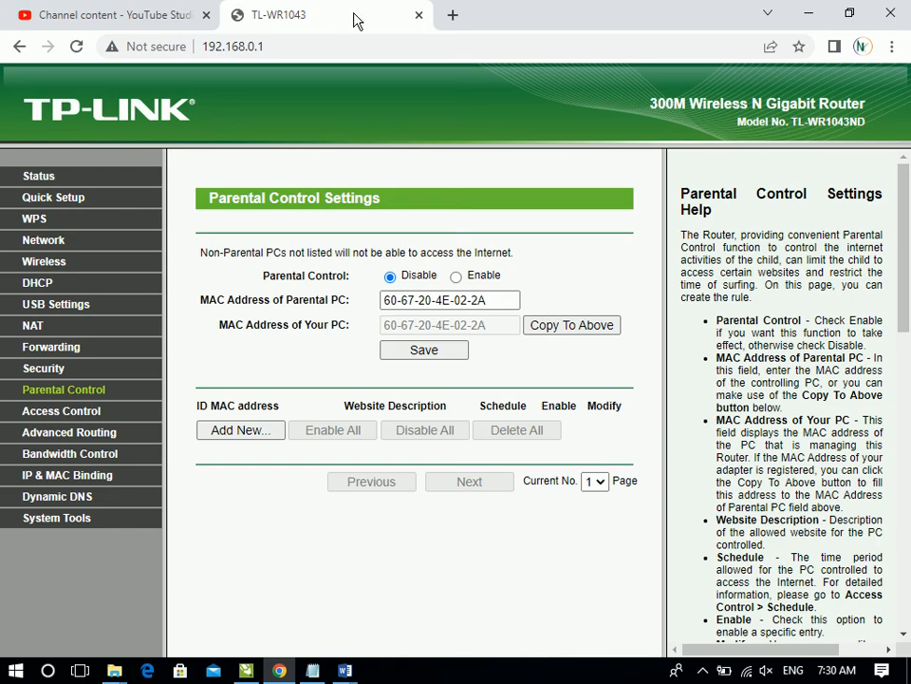
left_click(453, 14)
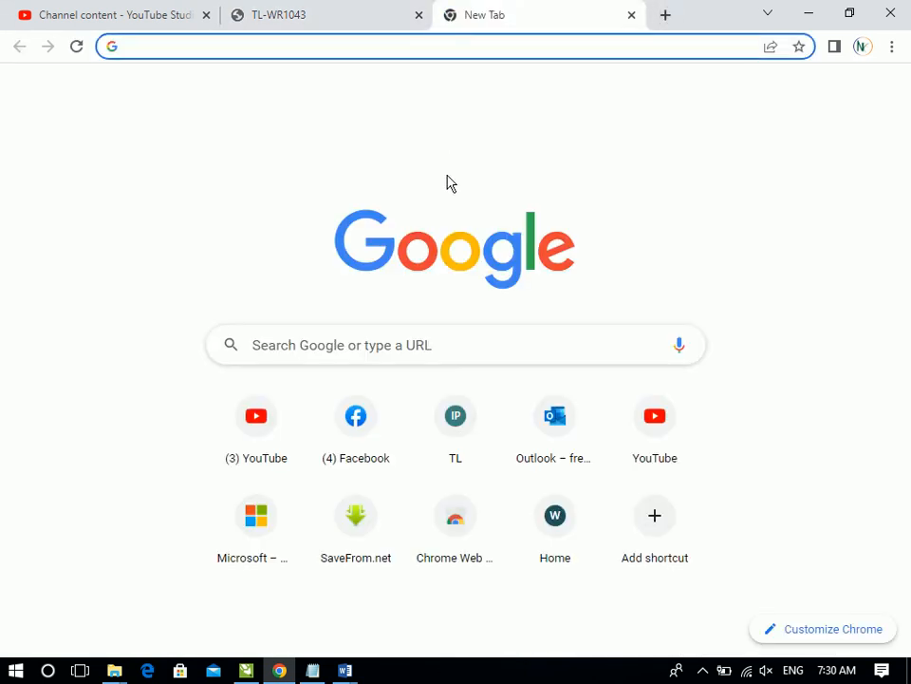
type("Goog")
key("Return")
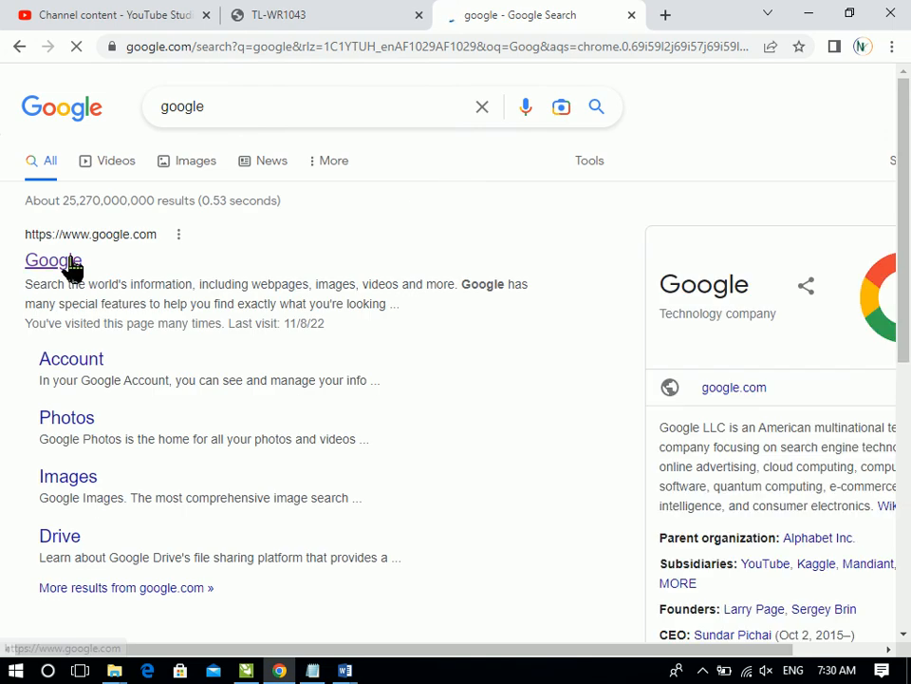
left_click(71, 264)
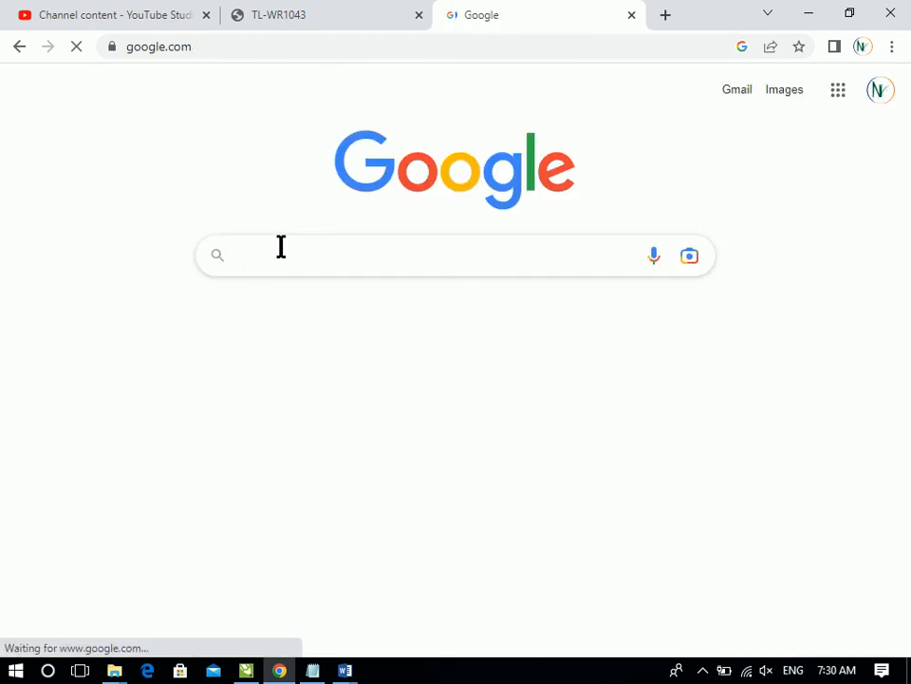
type("What is Com")
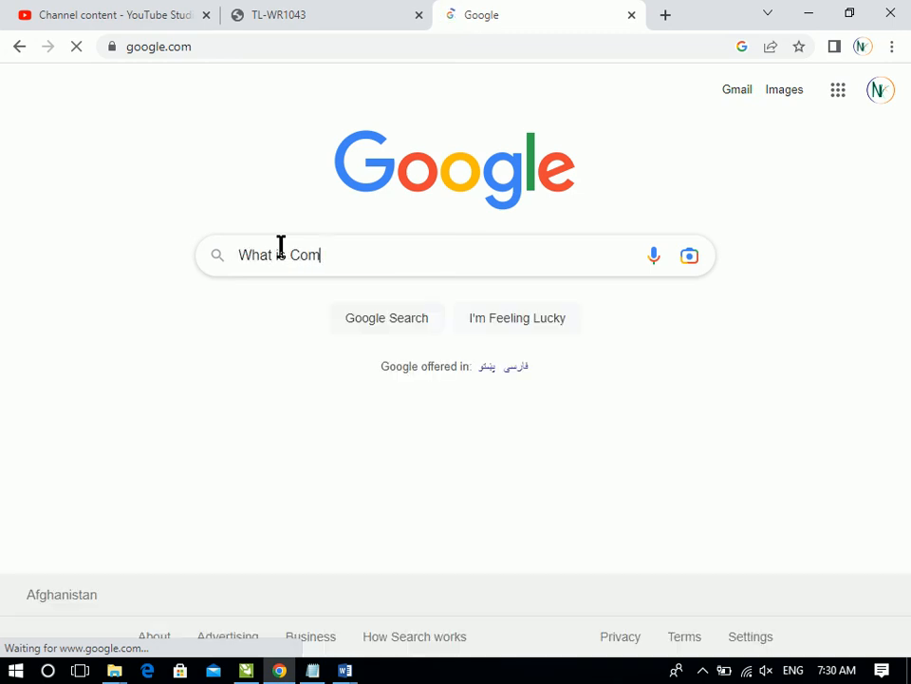
type("puter?")
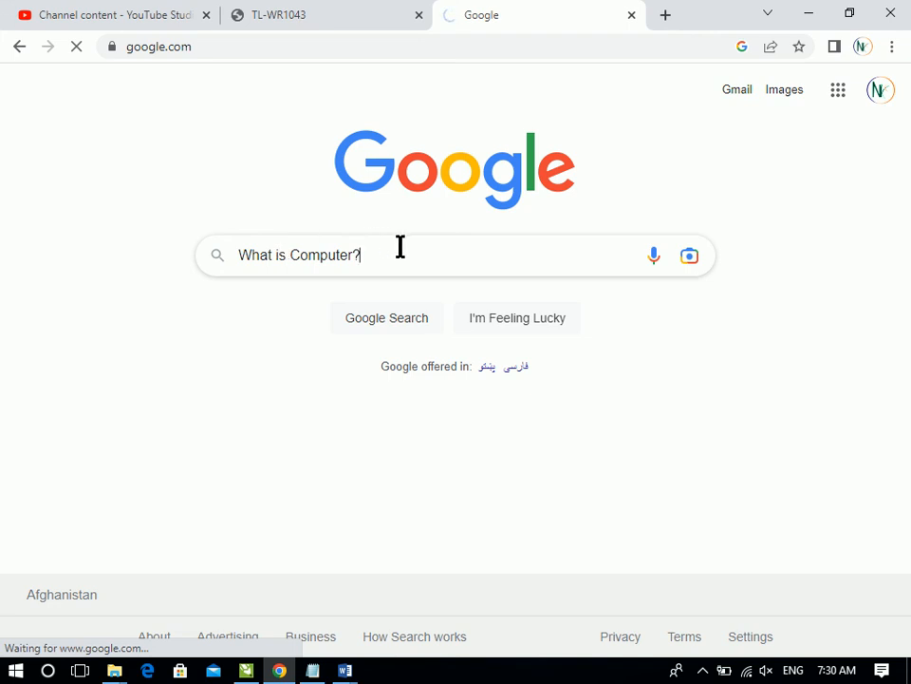
left_click_drag(399, 249, 285, 254)
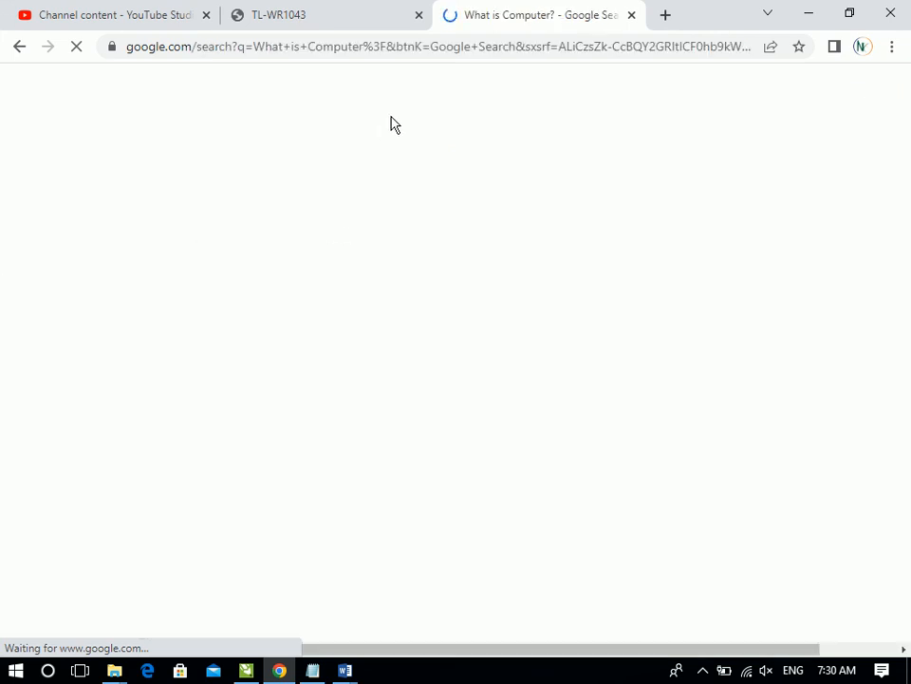
left_click(18, 46)
Search Google for "What is Microsoft Word?" and bring the Microsoft Word knowledge panel's description into view
type("What is ")
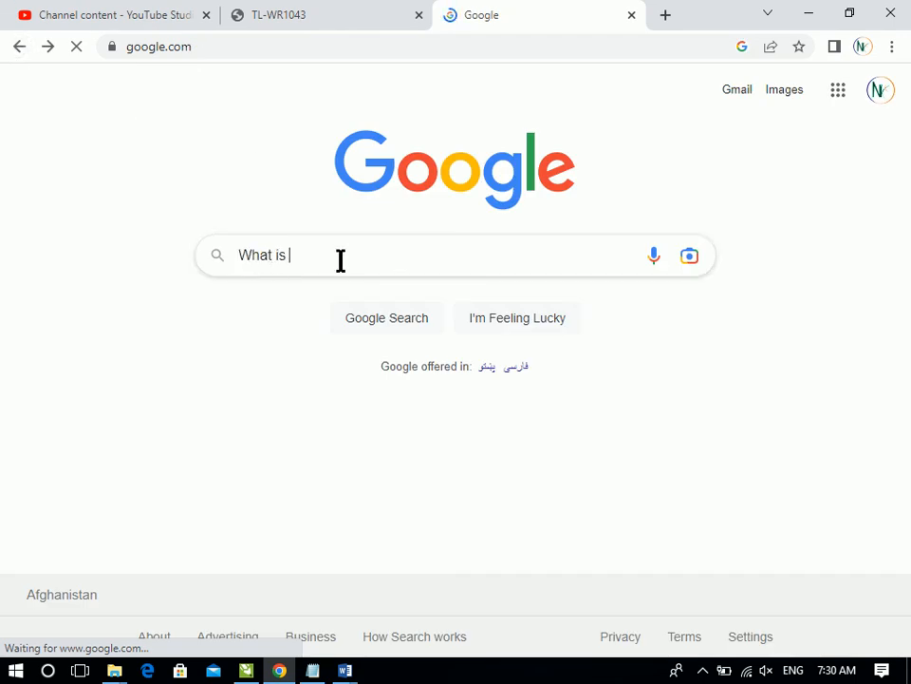
type("Microsoft Word?")
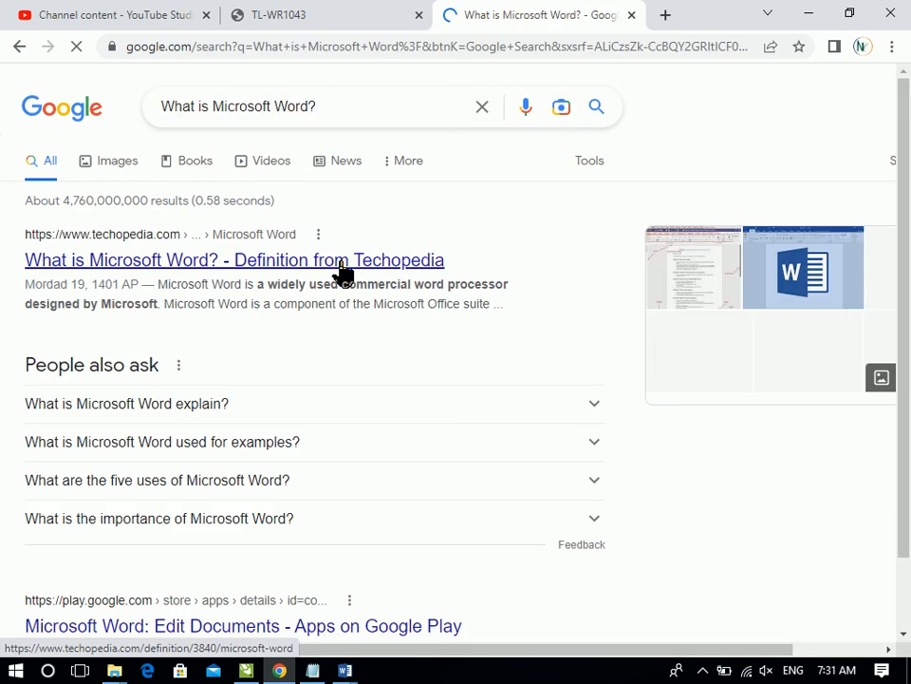
left_click_drag(508, 649, 619, 655)
left_click_drag(908, 142, 909, 219)
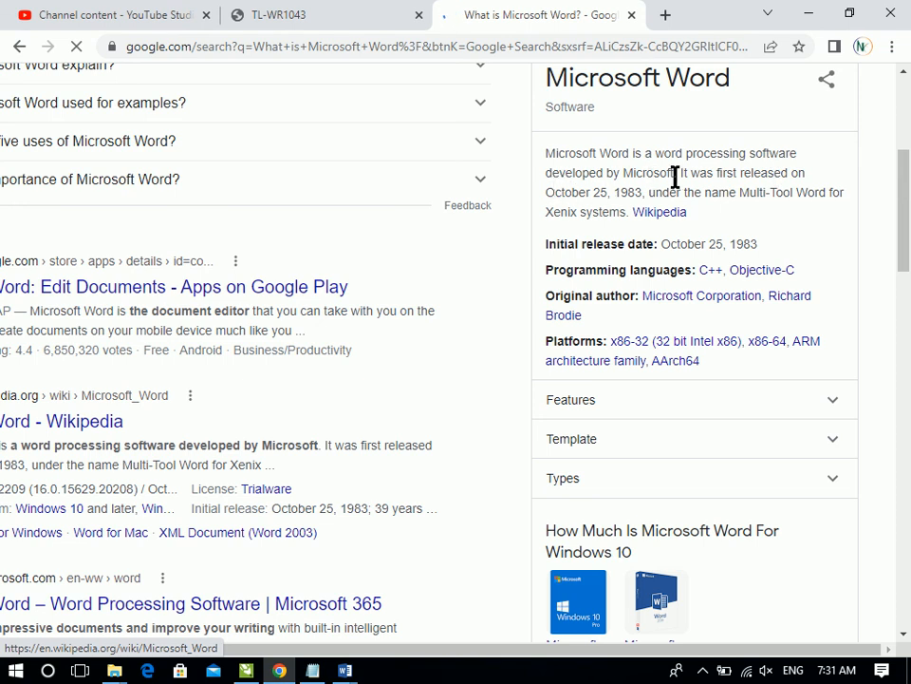
Read the Microsoft Word description, highlighting its key phrases, including "Multi-Tool" and "Xenix systems"
left_click_drag(665, 177, 696, 179)
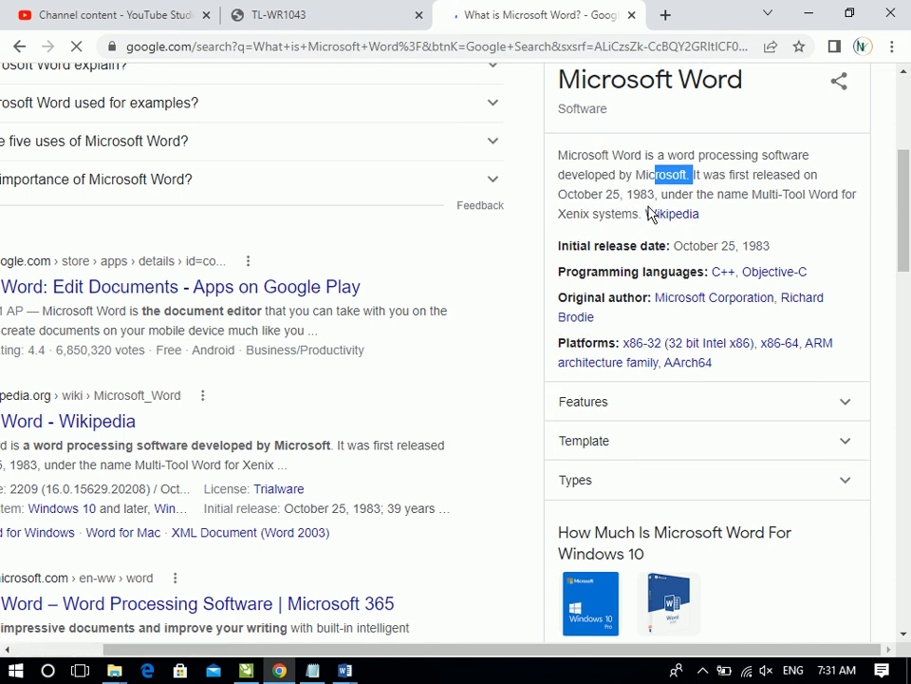
mouse_move(622, 194)
left_mouse_down()
mouse_move(657, 192)
mouse_move(619, 189)
left_mouse_up()
left_click_drag(753, 195, 805, 195)
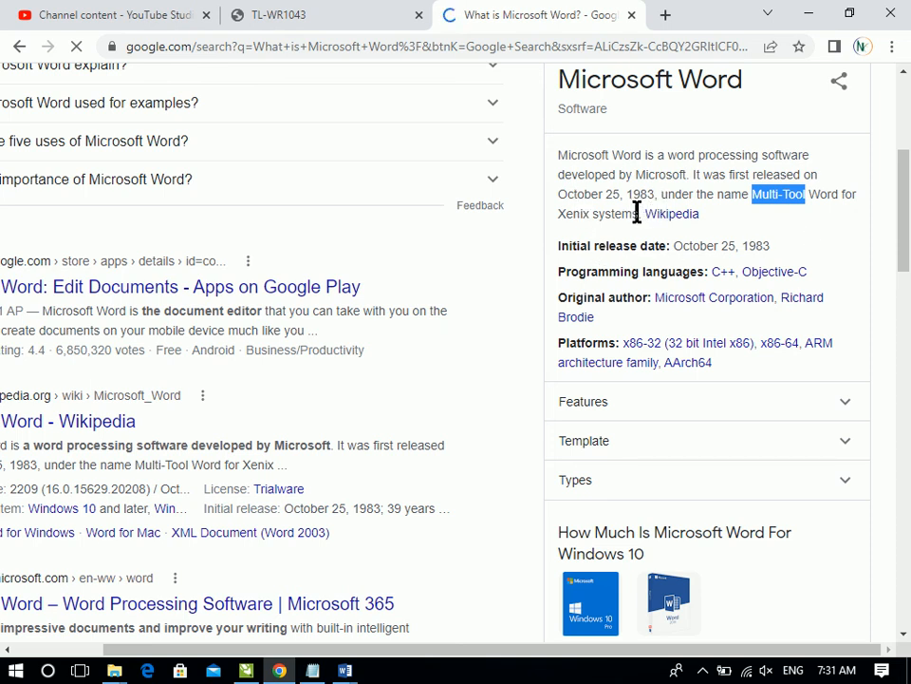
left_click_drag(639, 213, 560, 214)
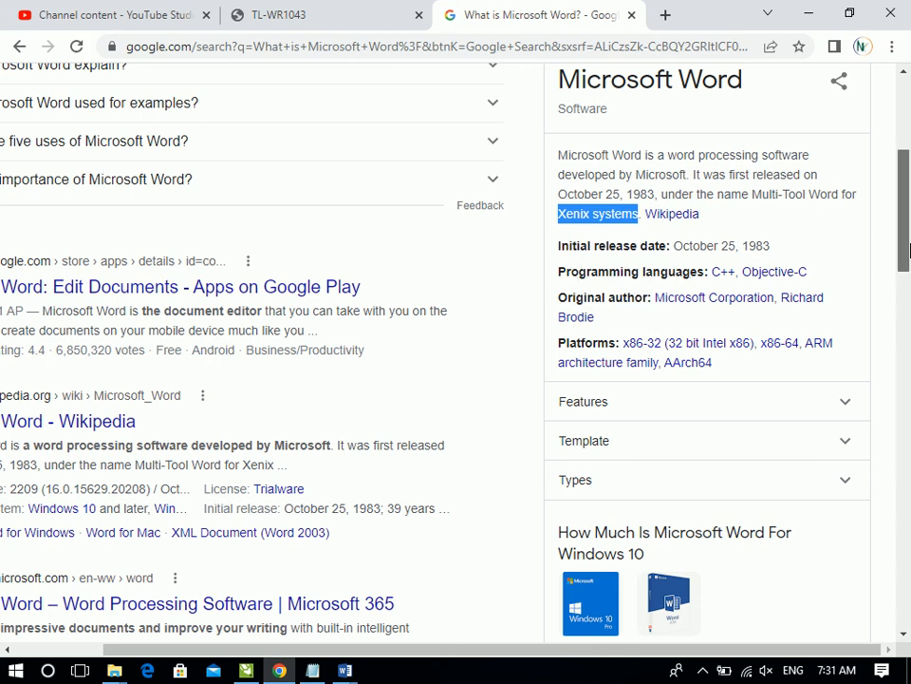
Expand the question "What is Microsoft Word explain?" and copy only its answer paragraph
left_click_drag(909, 250, 906, 190)
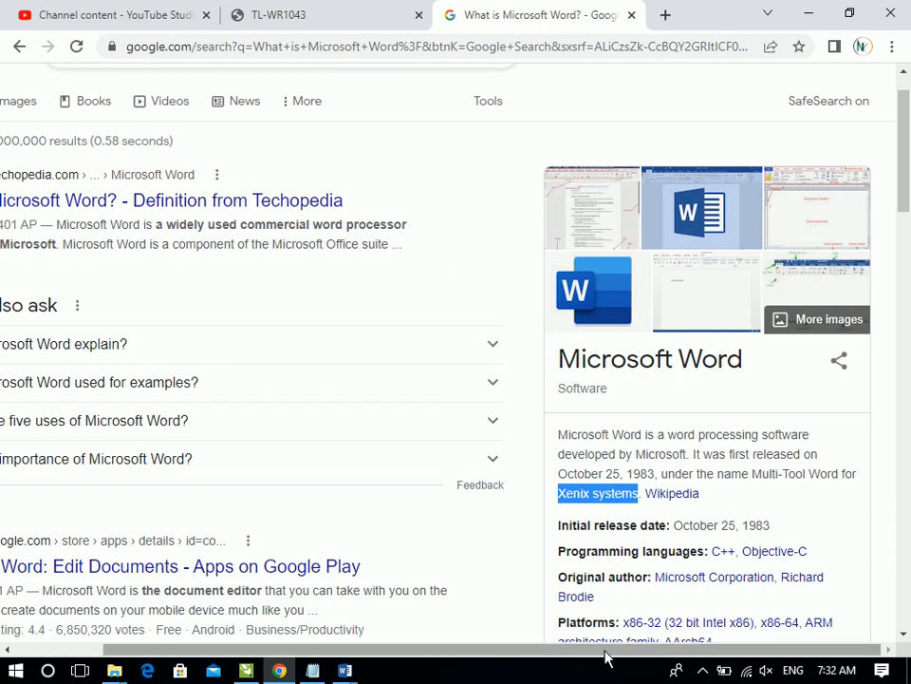
left_click_drag(611, 655, 417, 633)
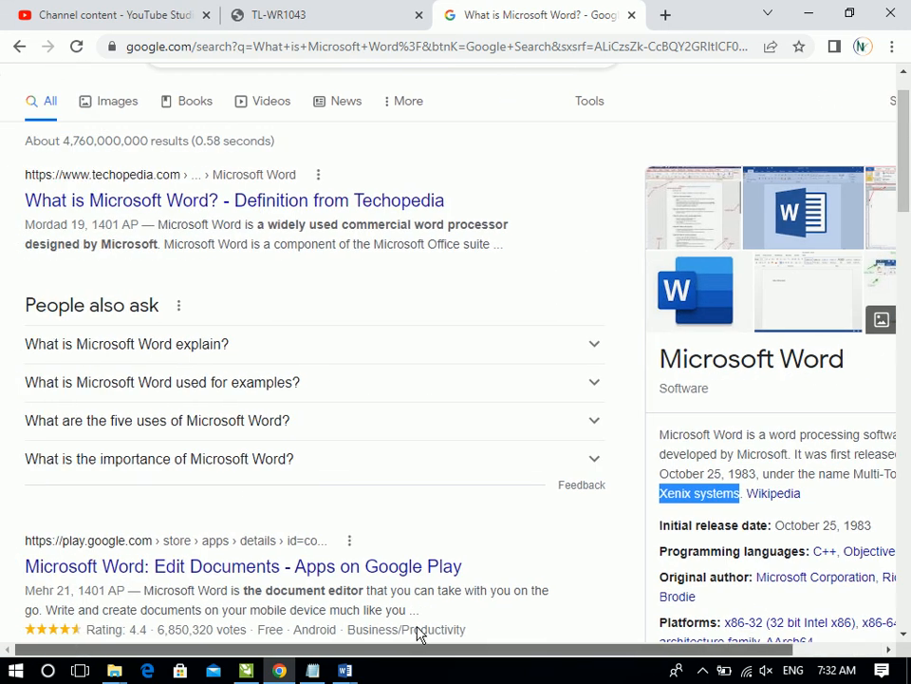
left_click(114, 349)
left_click_drag(265, 465, 10, 385)
key("super+c")
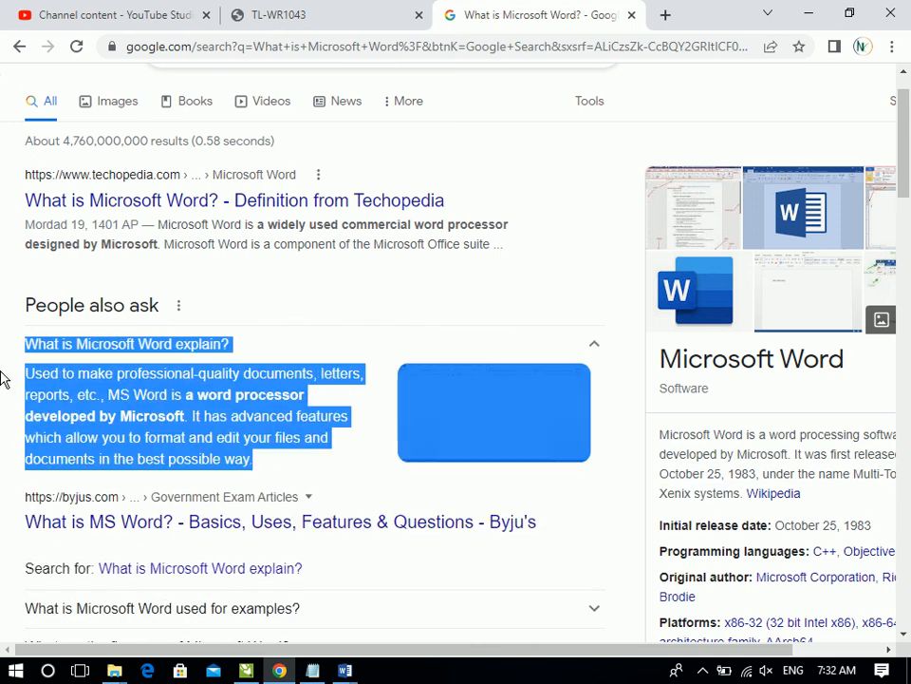
left_click_drag(257, 464, 25, 380)
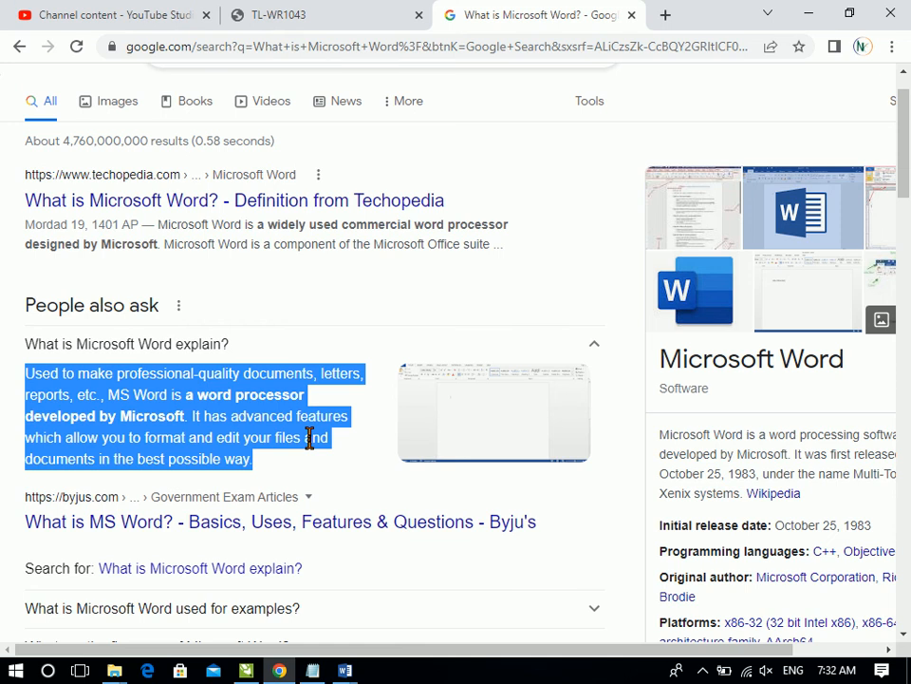
Paste the copied web paragraph into Word's Document2 with Paste Special as HTML Format and start a new line
left_click(346, 670)
left_click(416, 630)
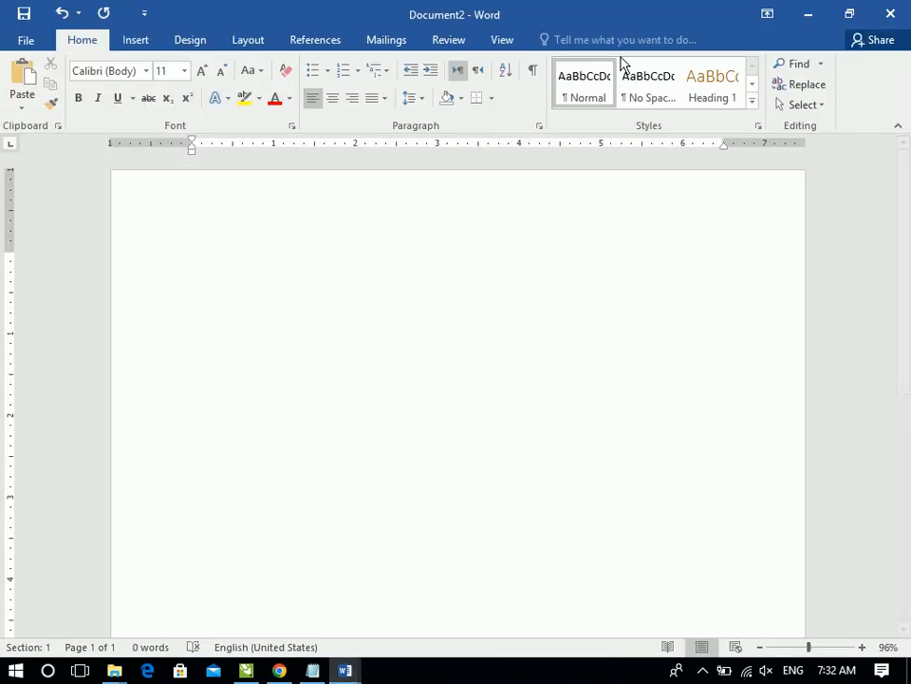
left_click(22, 107)
left_click(52, 178)
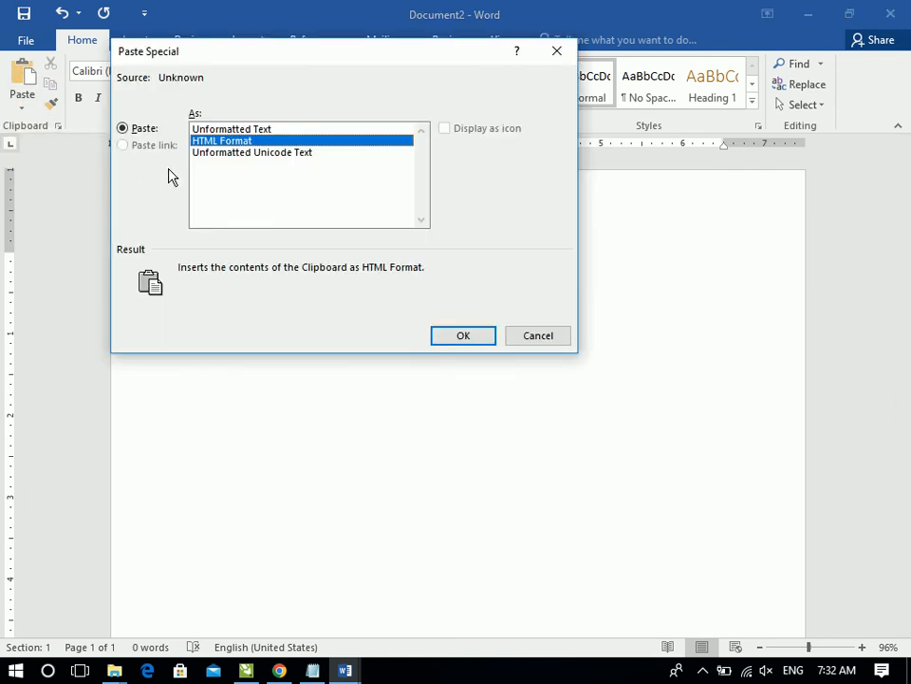
left_click(444, 340)
key("Return")
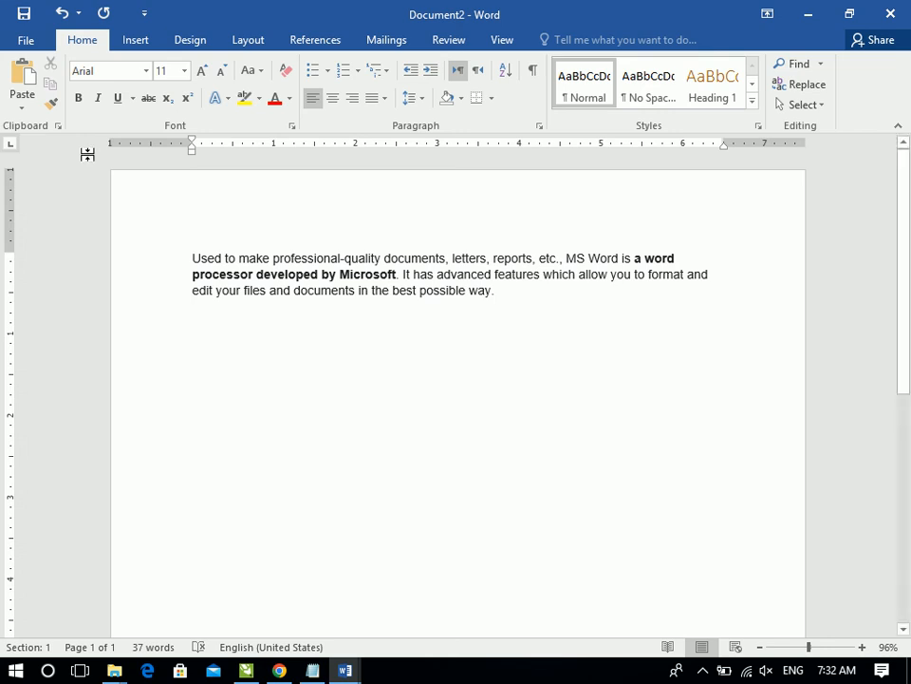
Paste the web paragraph again below the first with Paste Special as Unformatted Unicode Text
left_click(19, 106)
left_click(45, 178)
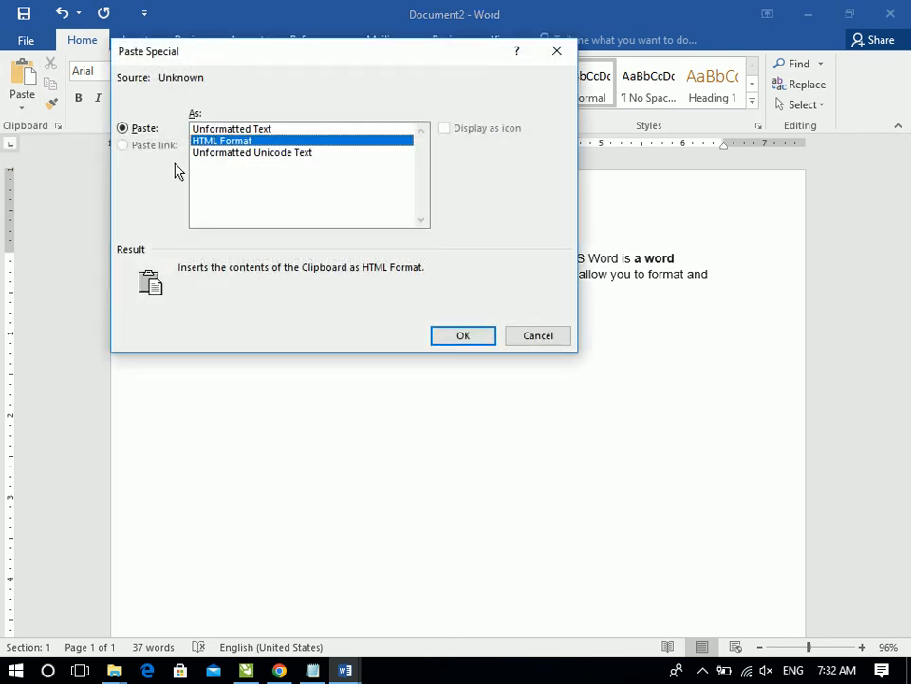
left_click(215, 153)
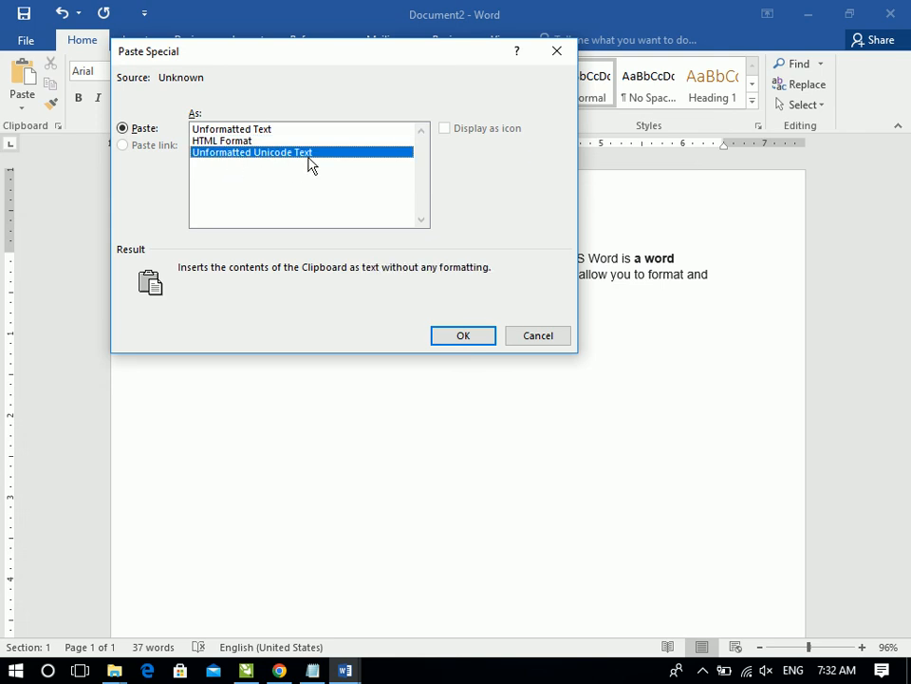
left_click(437, 336)
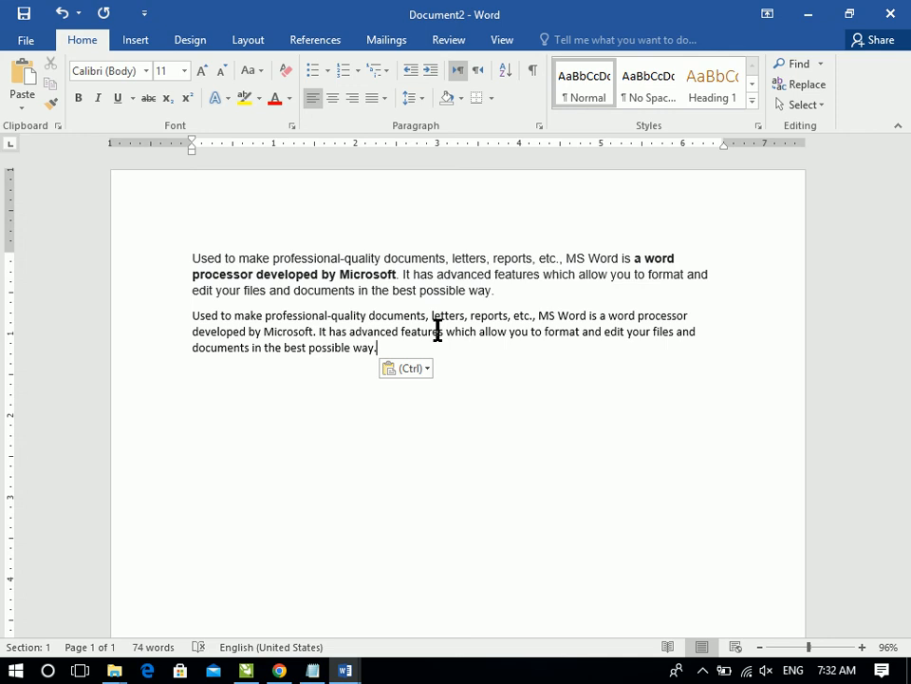
Open Paste Special again and cancel it, and delete all text from Document2
left_click(22, 103)
left_click(57, 176)
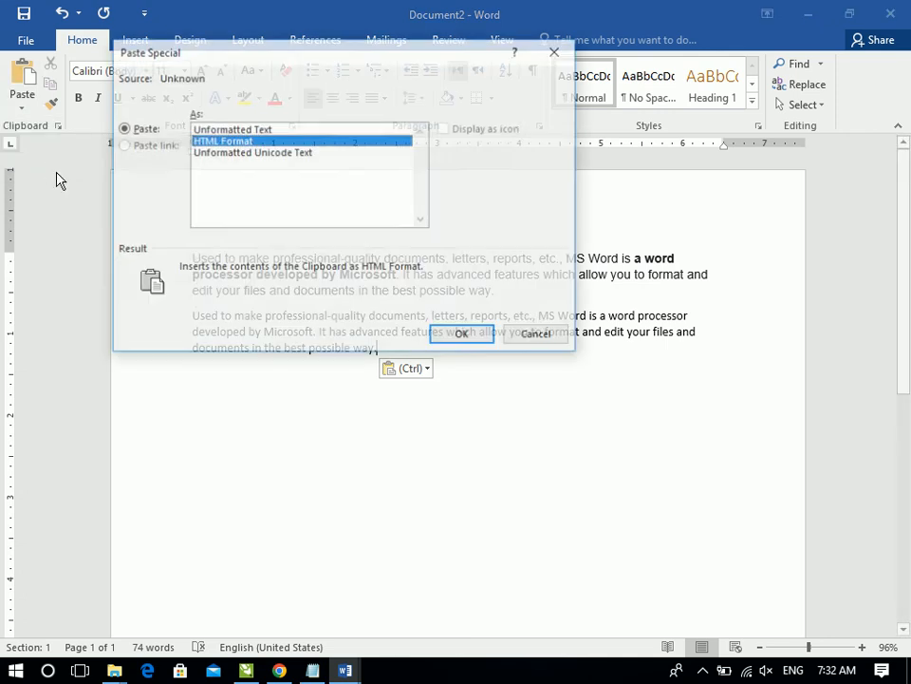
left_click(539, 335)
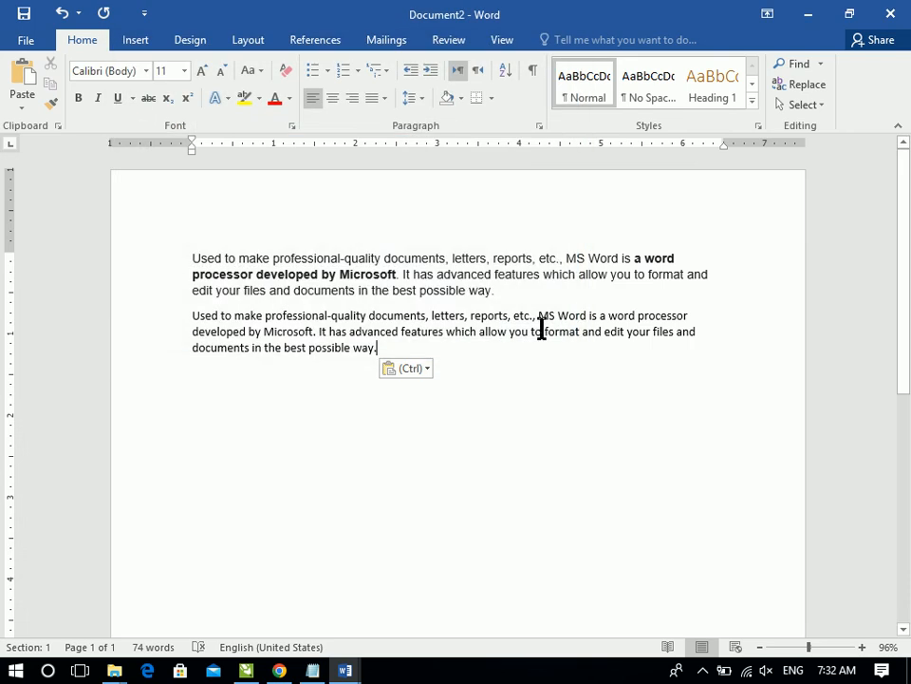
key("ctrl+a")
key("Delete")
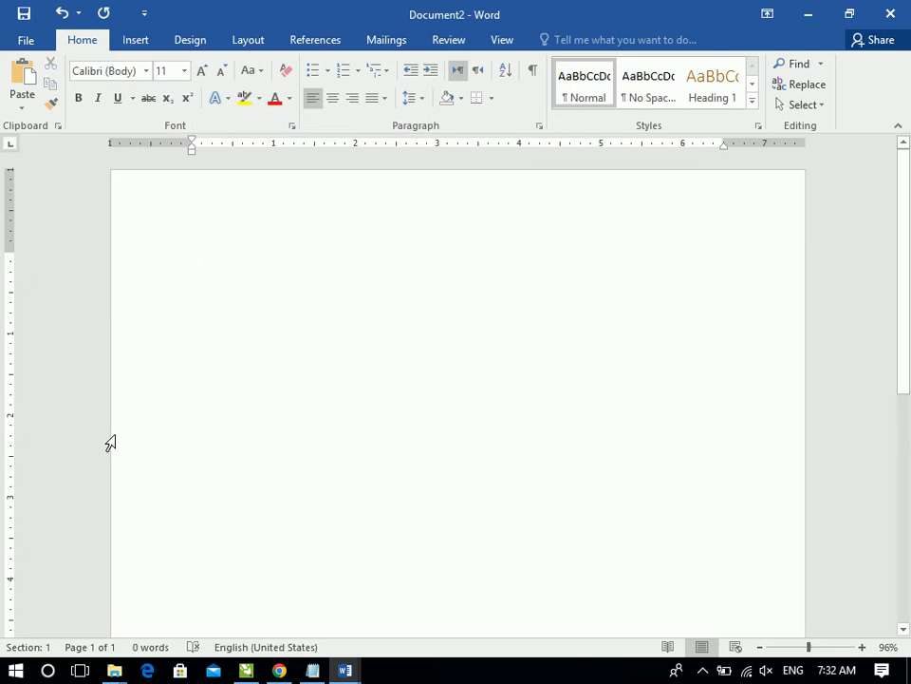
Copy the selected Microsoft Windows section in Document1, paste it normally into Document2, and undo the paste
mouse_move(340, 673)
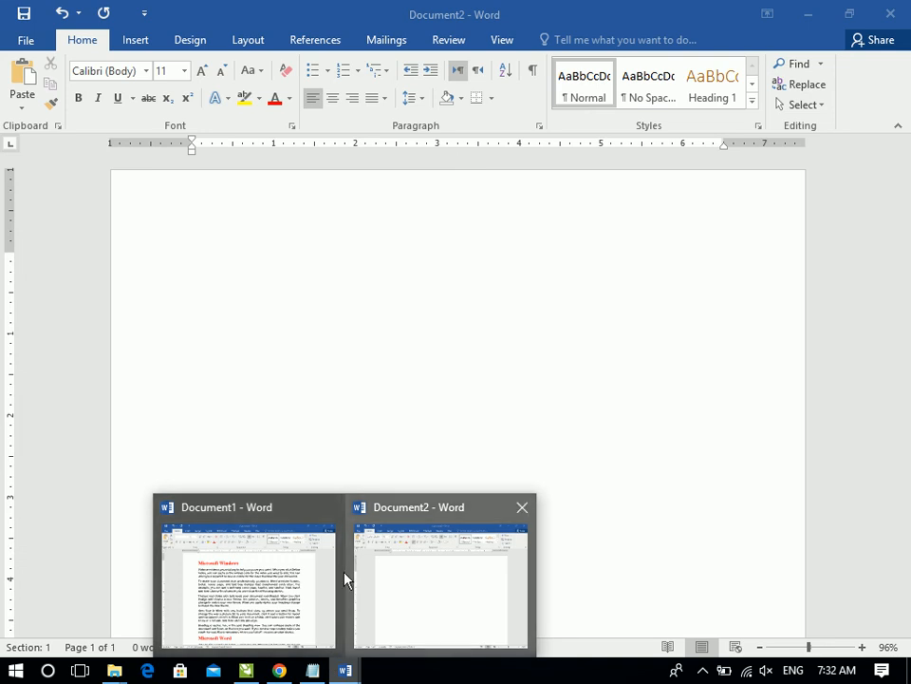
left_click(267, 583)
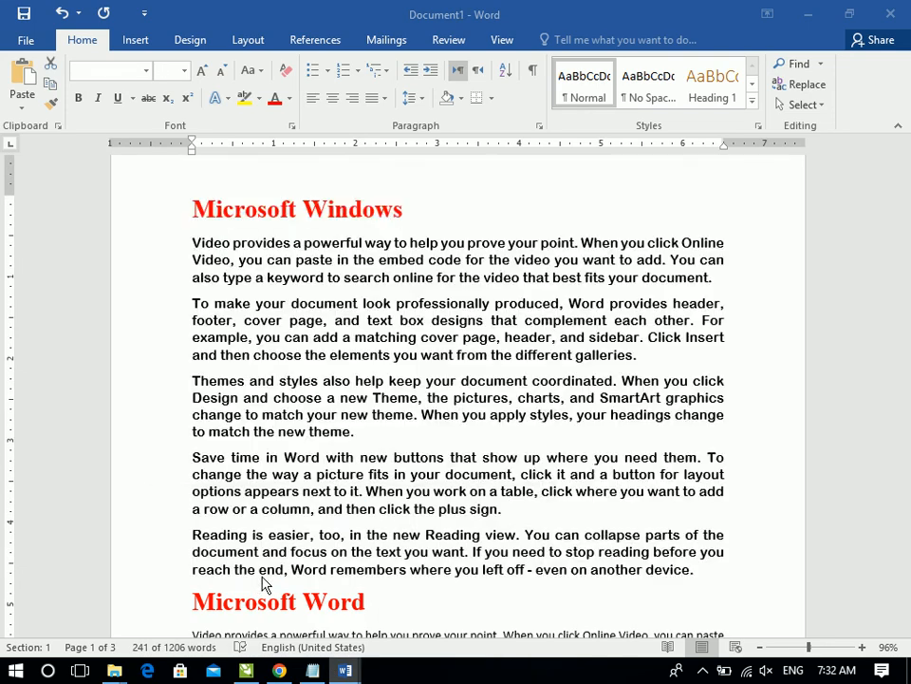
left_click(52, 93)
mouse_move(344, 671)
left_click(453, 588)
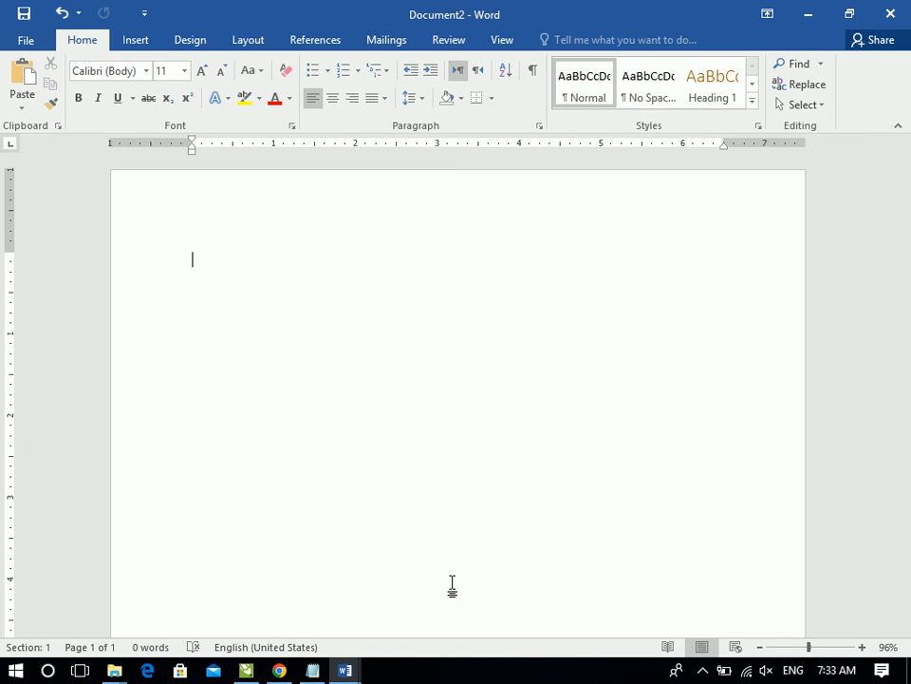
left_click(11, 64)
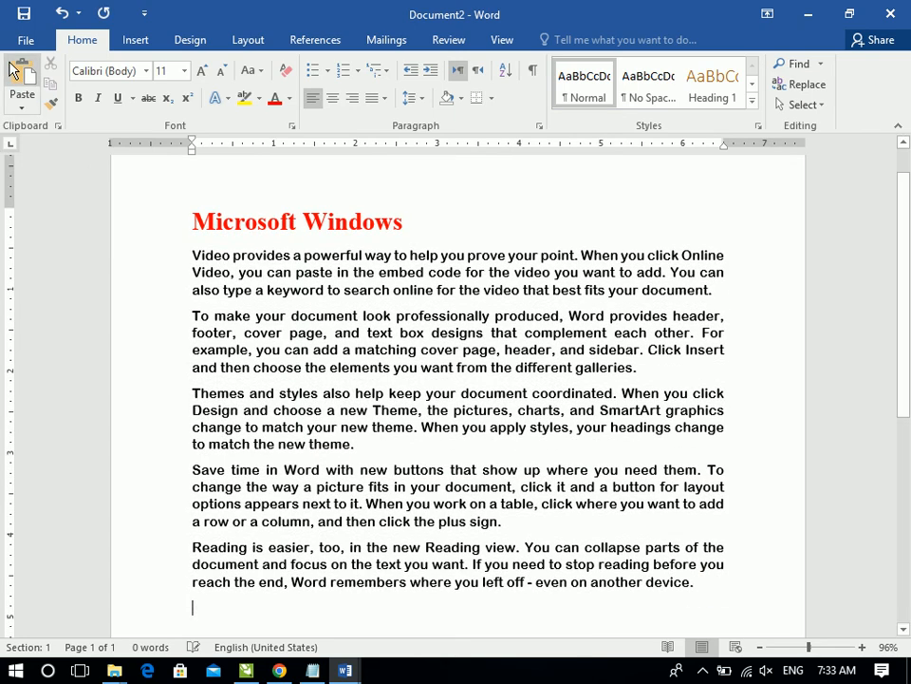
key("ctrl+z")
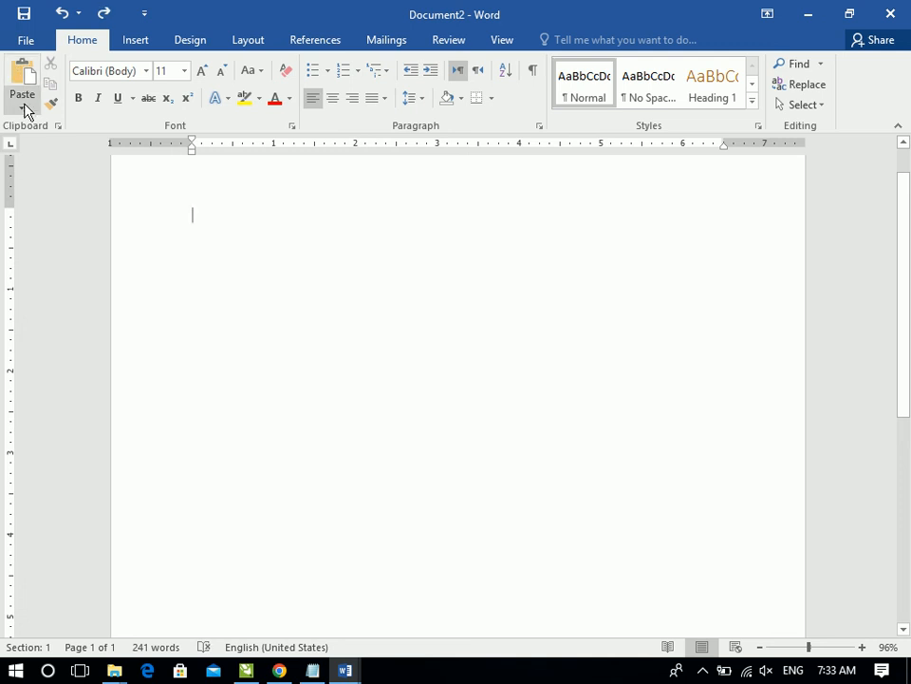
Insert the copied Microsoft Windows section into Document2 with Paste Special, using Paste link as Microsoft Word Document Object
left_click(23, 107)
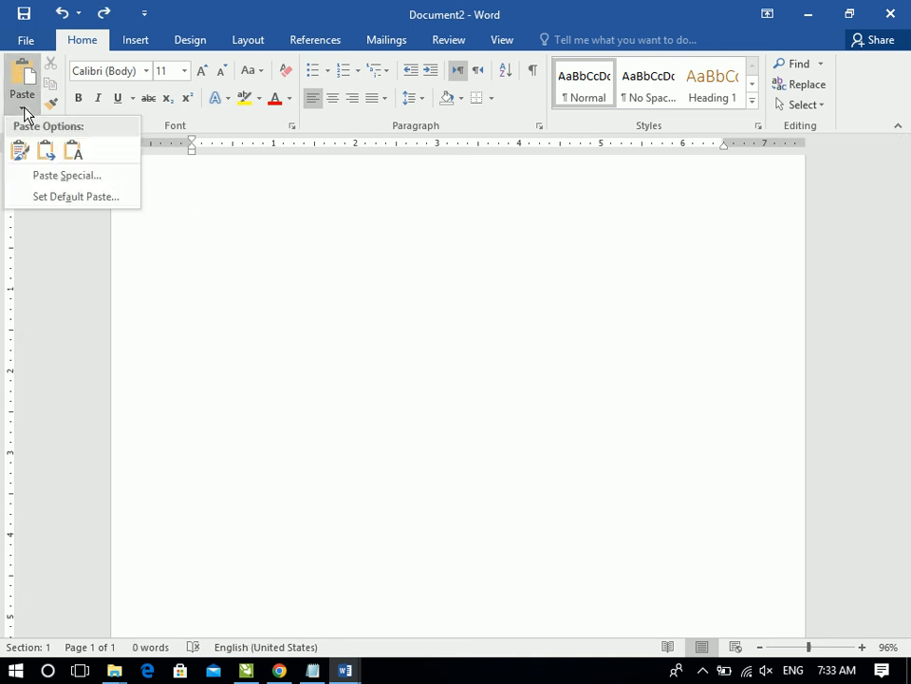
left_click(51, 178)
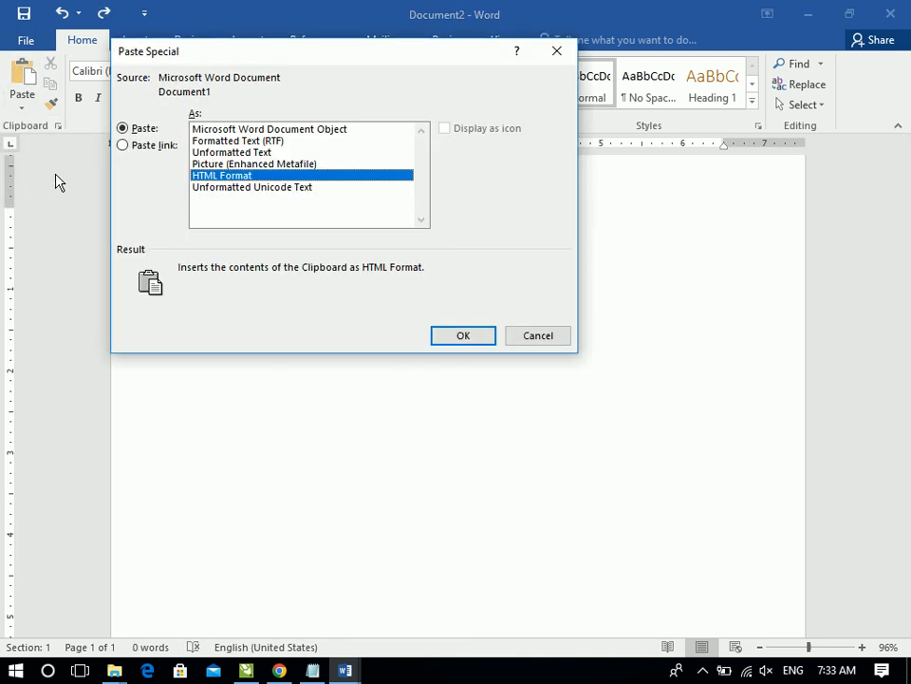
left_click(135, 151)
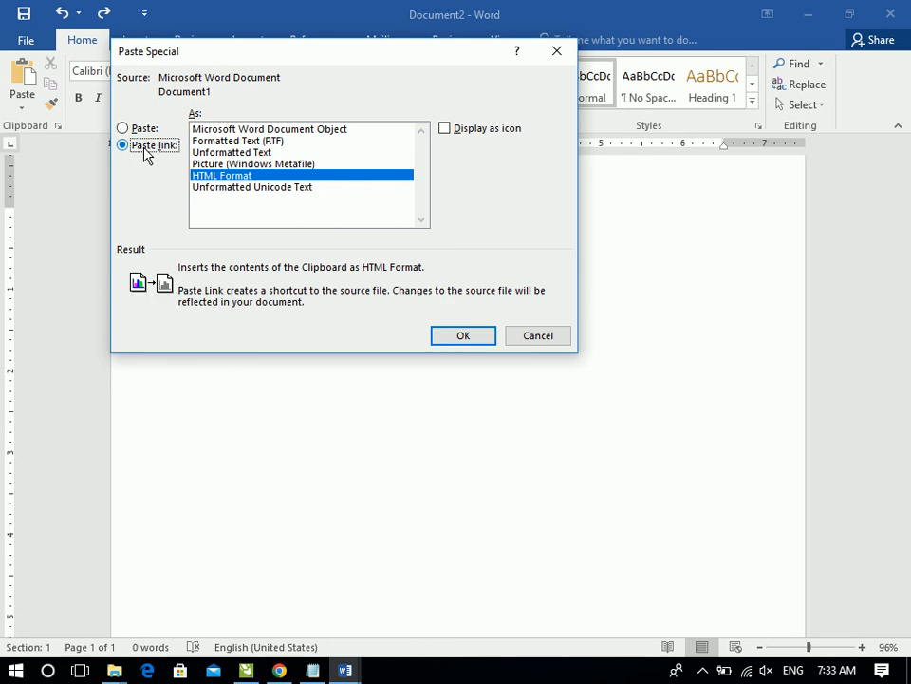
left_click(254, 132)
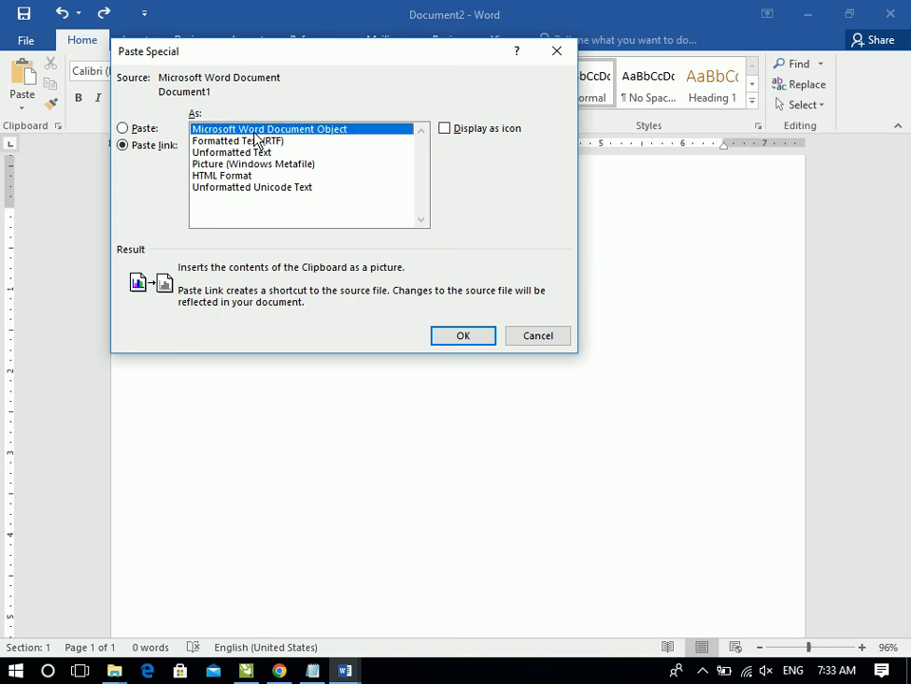
left_click(445, 336)
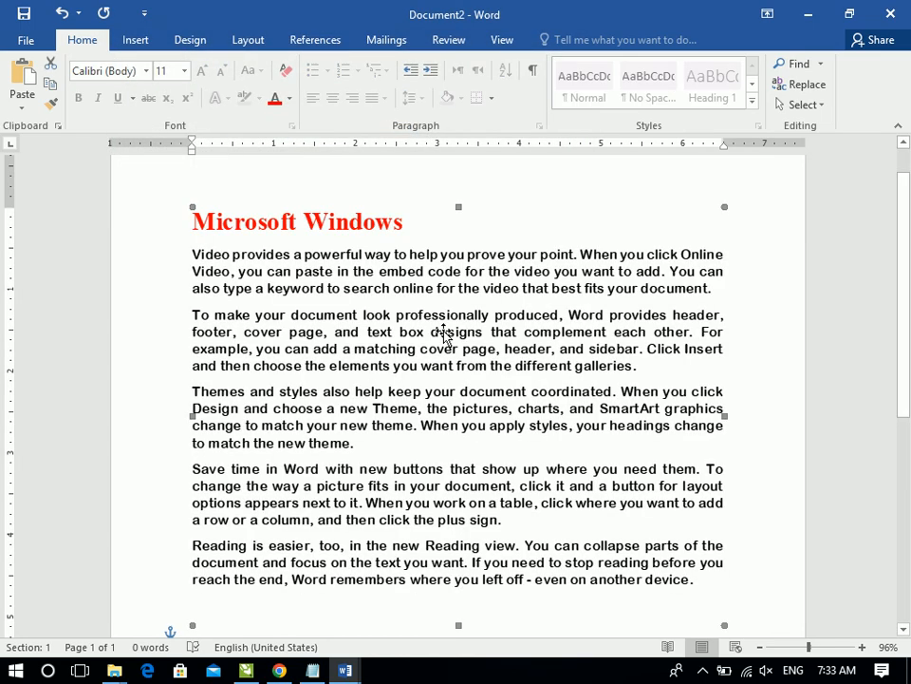
Switch to Document1, decrease the font size of the selected Microsoft Windows section by one step, and deselect the text
left_click(345, 670)
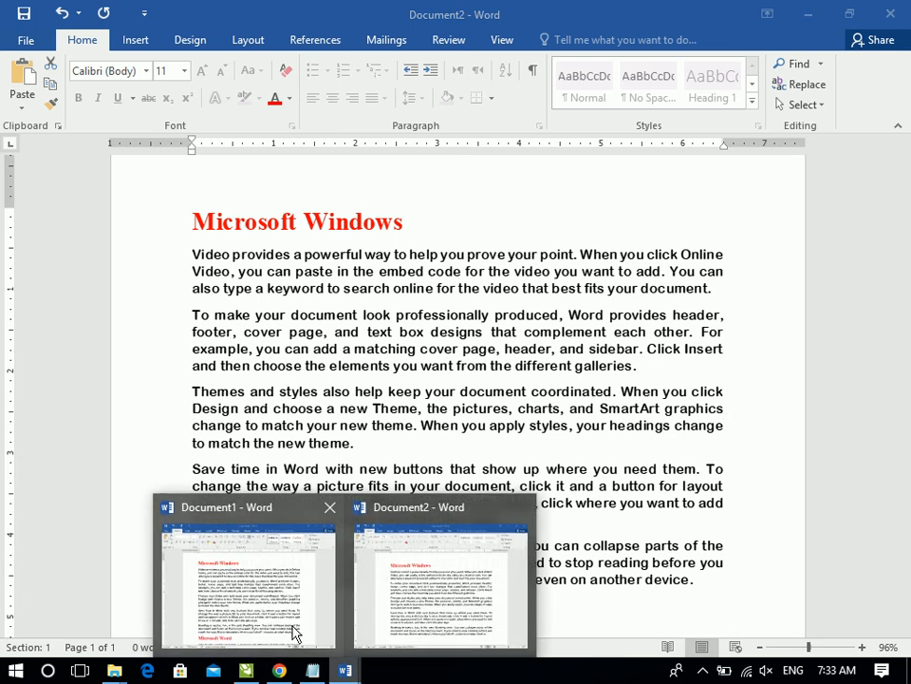
left_click(260, 605)
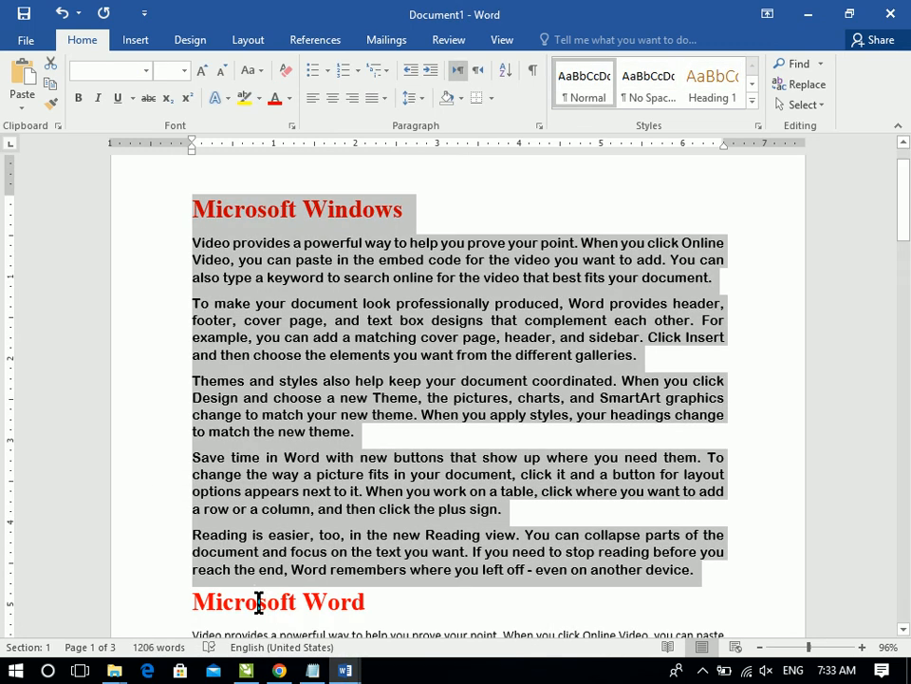
left_click(224, 78)
left_click(465, 206)
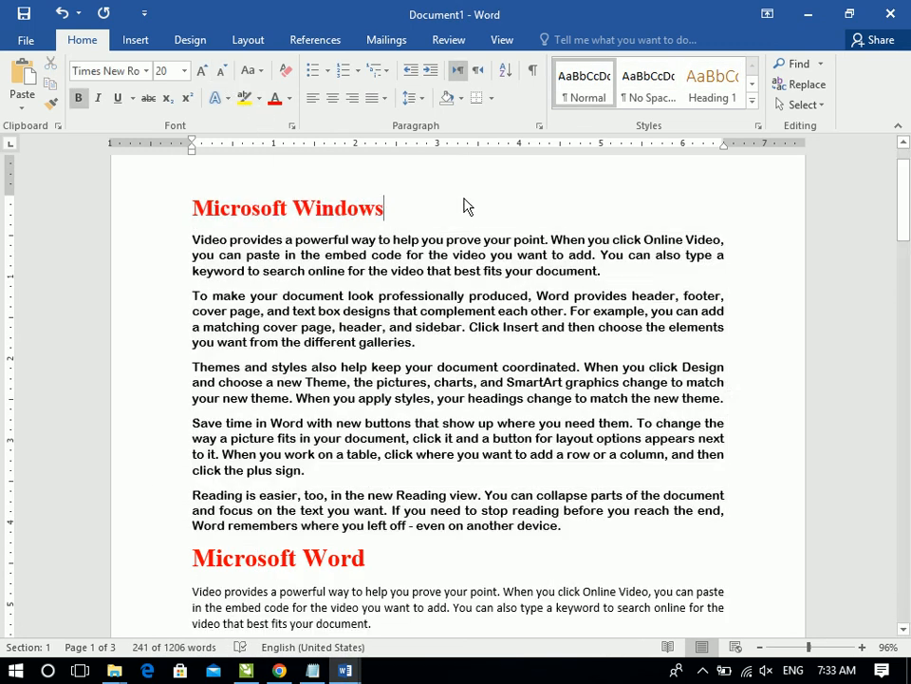
Color the first two paragraphs under the Microsoft Windows heading green in Document1, and check the linked copy in Document2
left_click_drag(192, 238, 567, 333)
left_click_drag(454, 346, 132, 246)
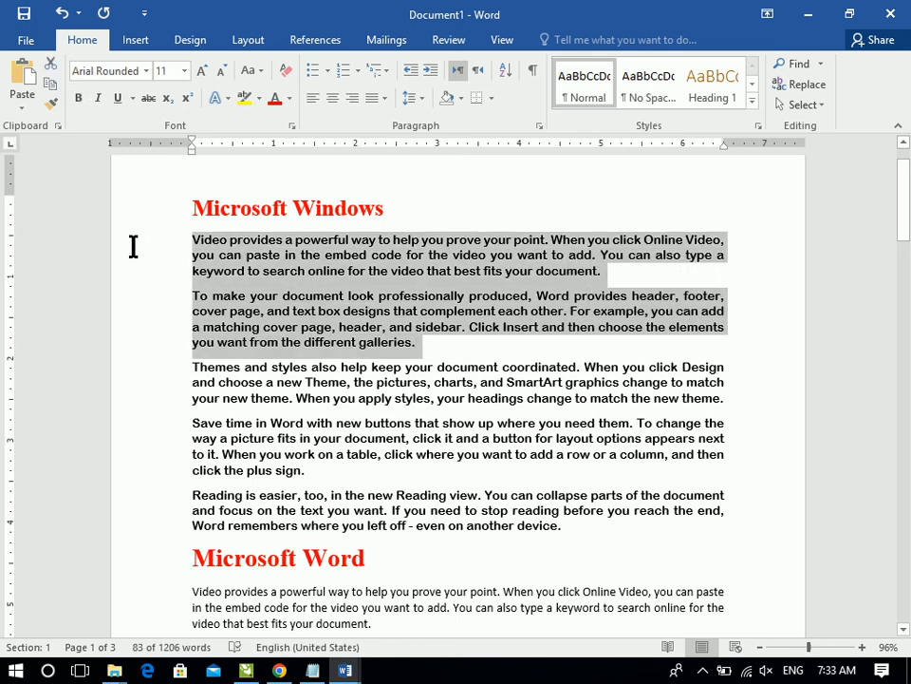
left_click(290, 101)
left_click(320, 197)
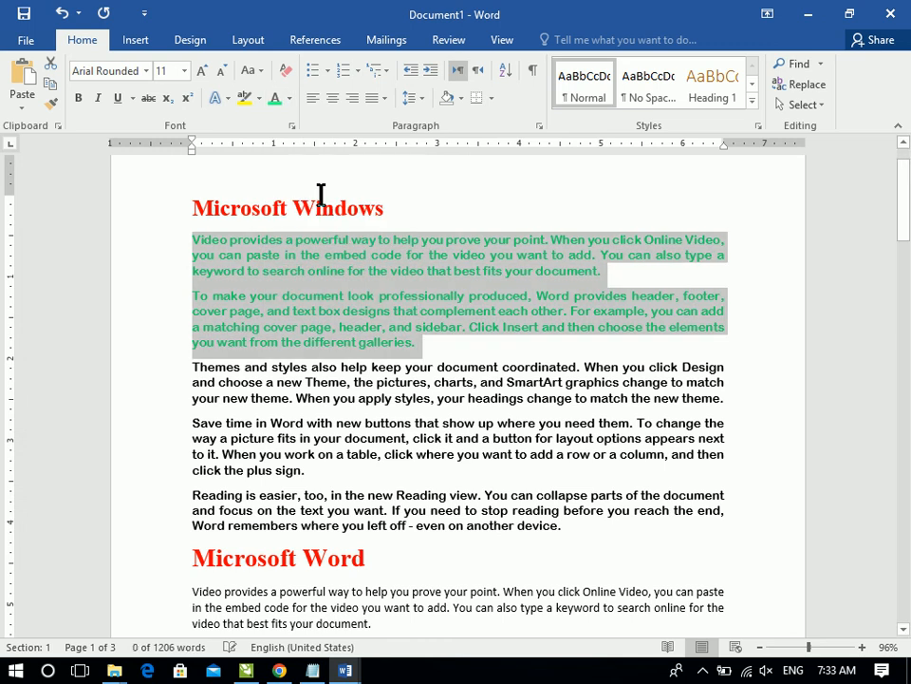
left_click(345, 670)
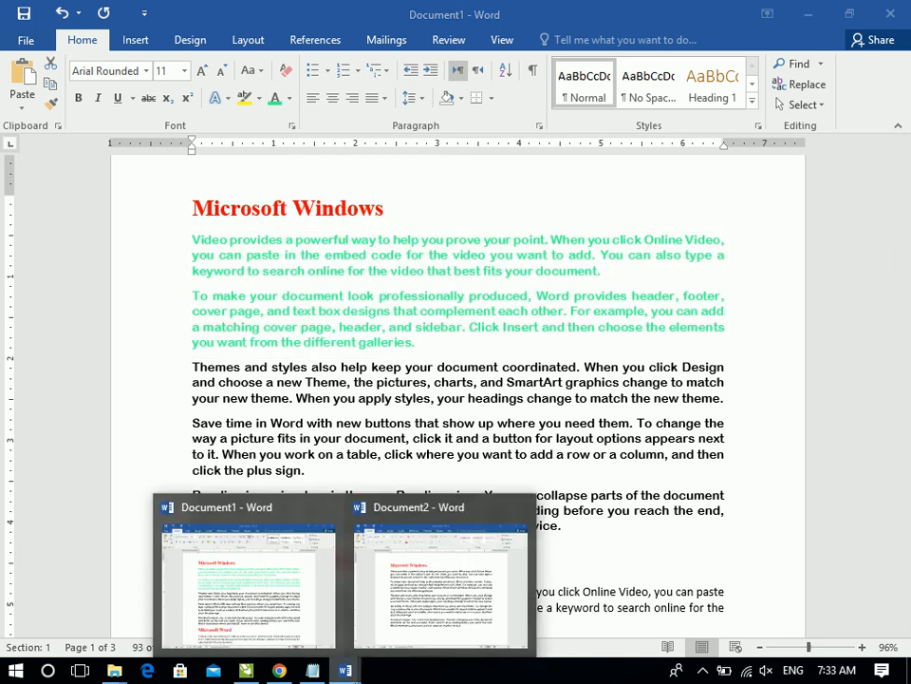
left_click(427, 637)
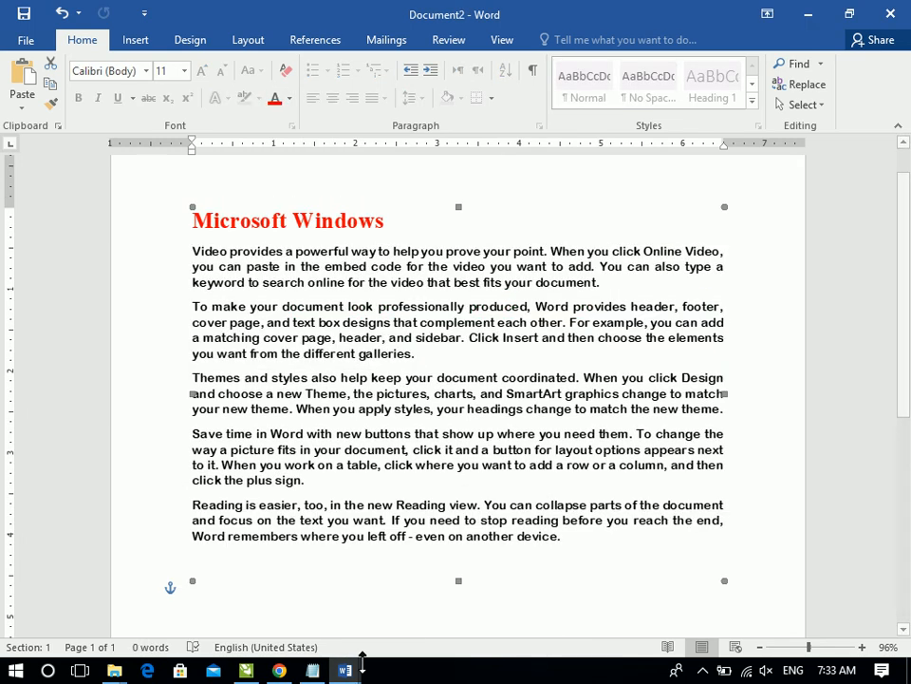
Enlarge the two green paragraphs in Document1 to font size 16, and check the linked copy in Document2
left_click(347, 668)
left_click(280, 594)
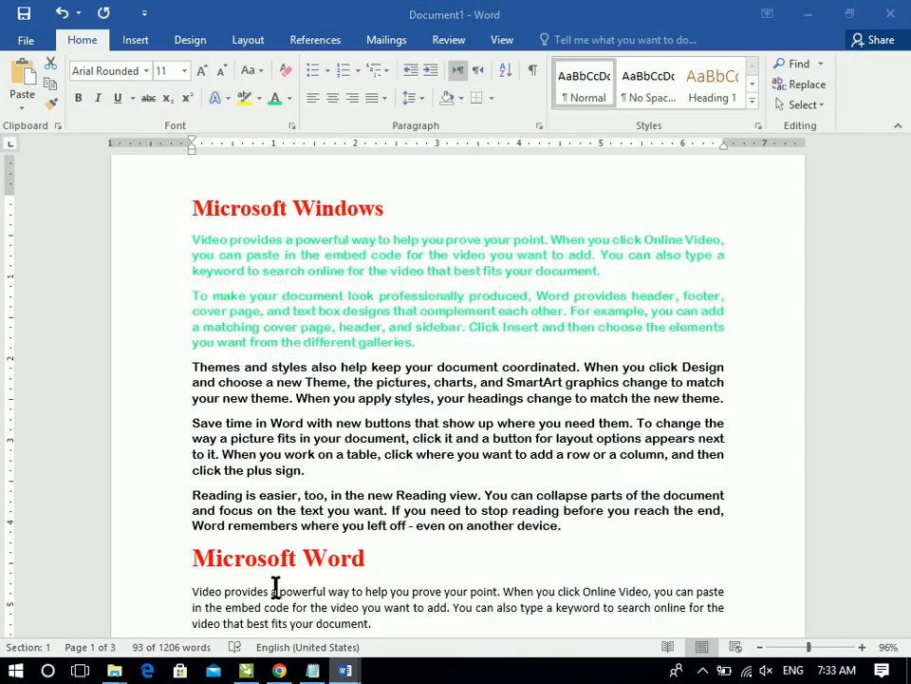
left_click(203, 70)
left_click(203, 70)
left_click(202, 70)
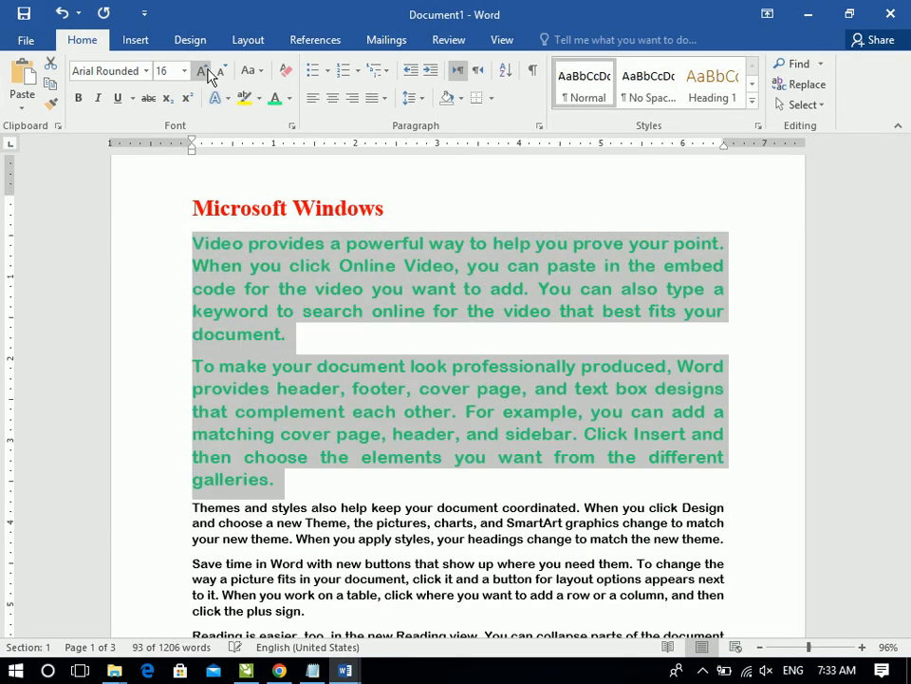
left_click(348, 668)
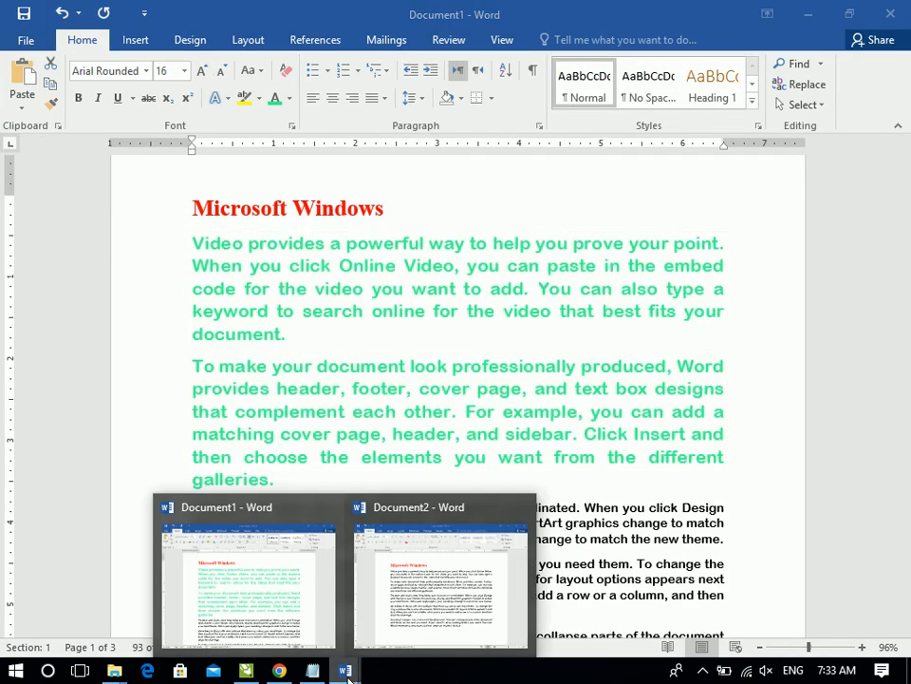
left_click(429, 606)
key("ctrl+v")
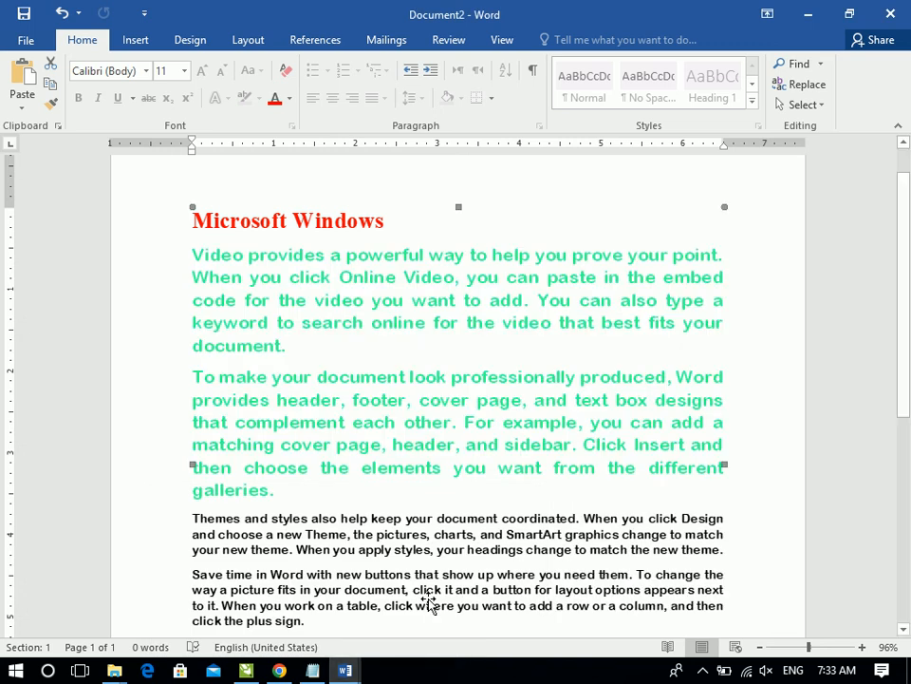
Return to Document1, review the Paste Special options there, and close the dialog without pasting
left_click(346, 671)
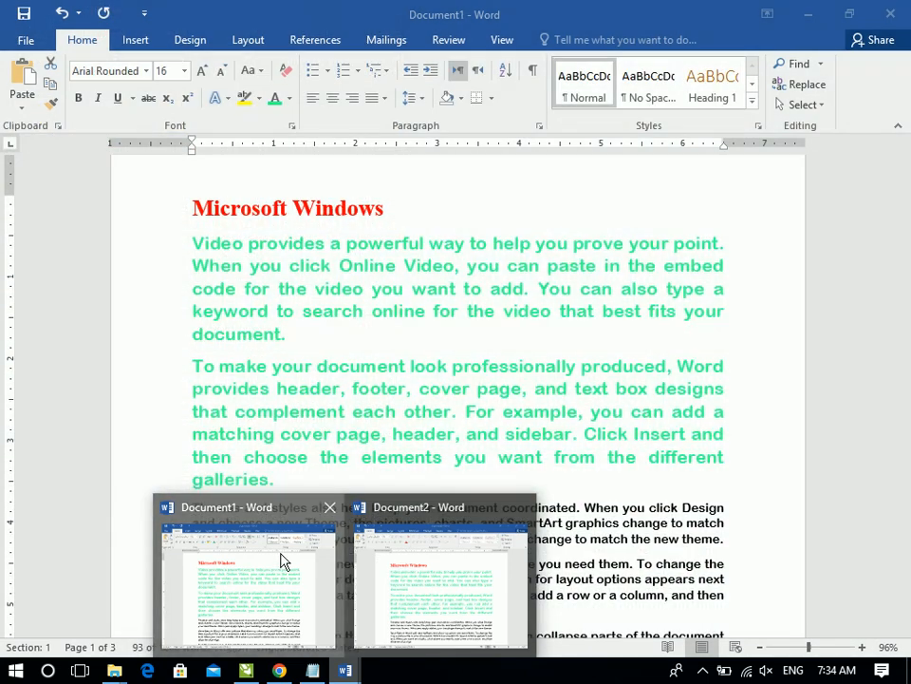
left_click(281, 556)
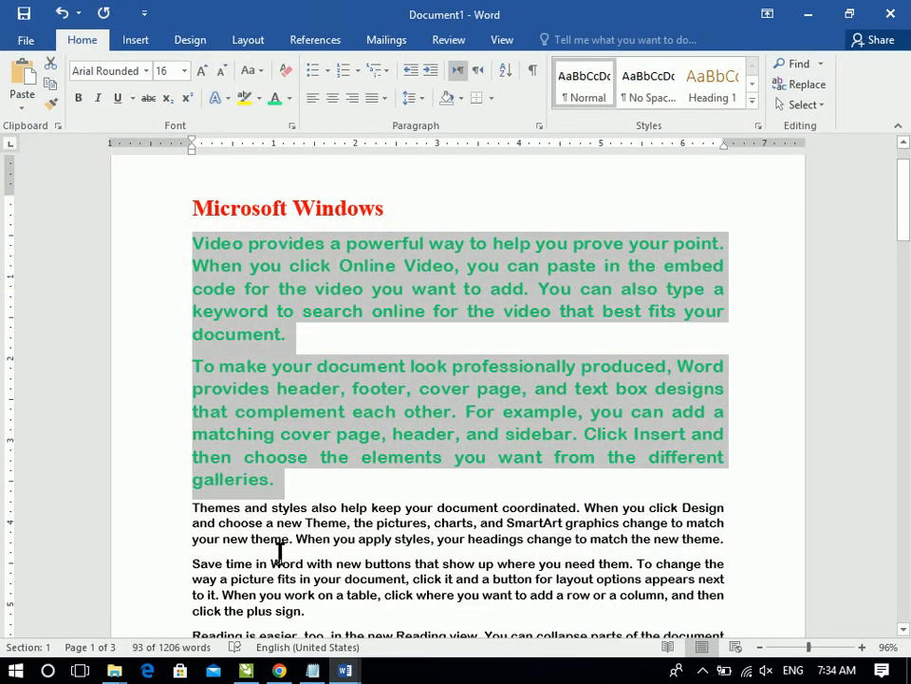
left_click(23, 106)
left_click(59, 176)
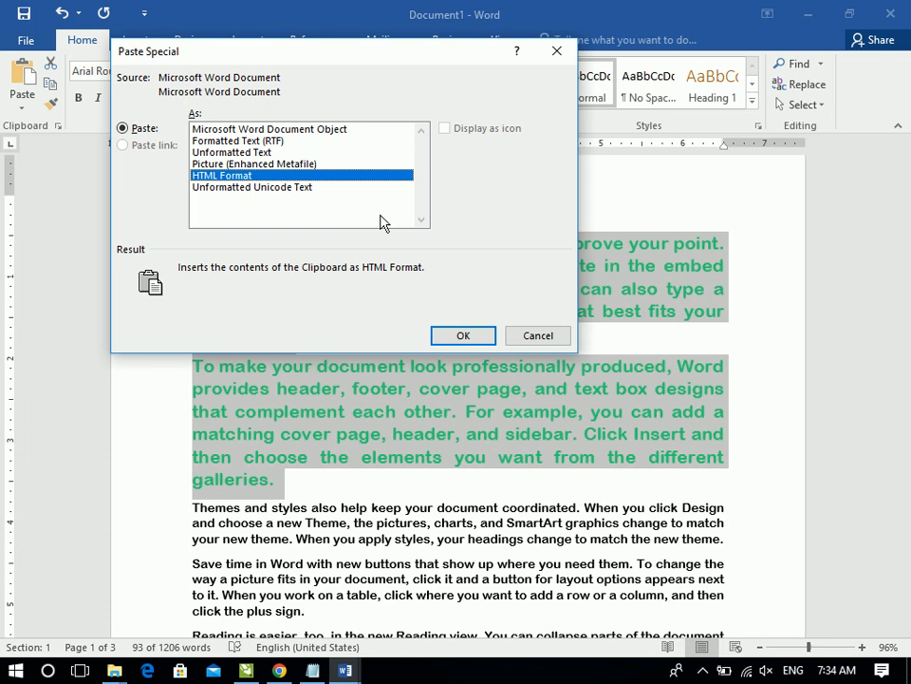
left_click(536, 335)
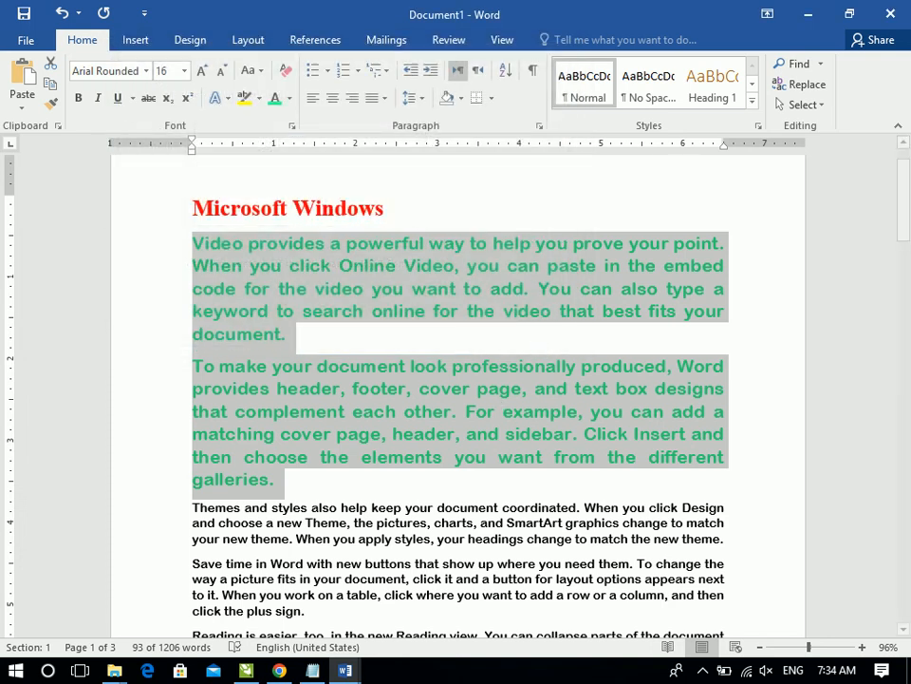